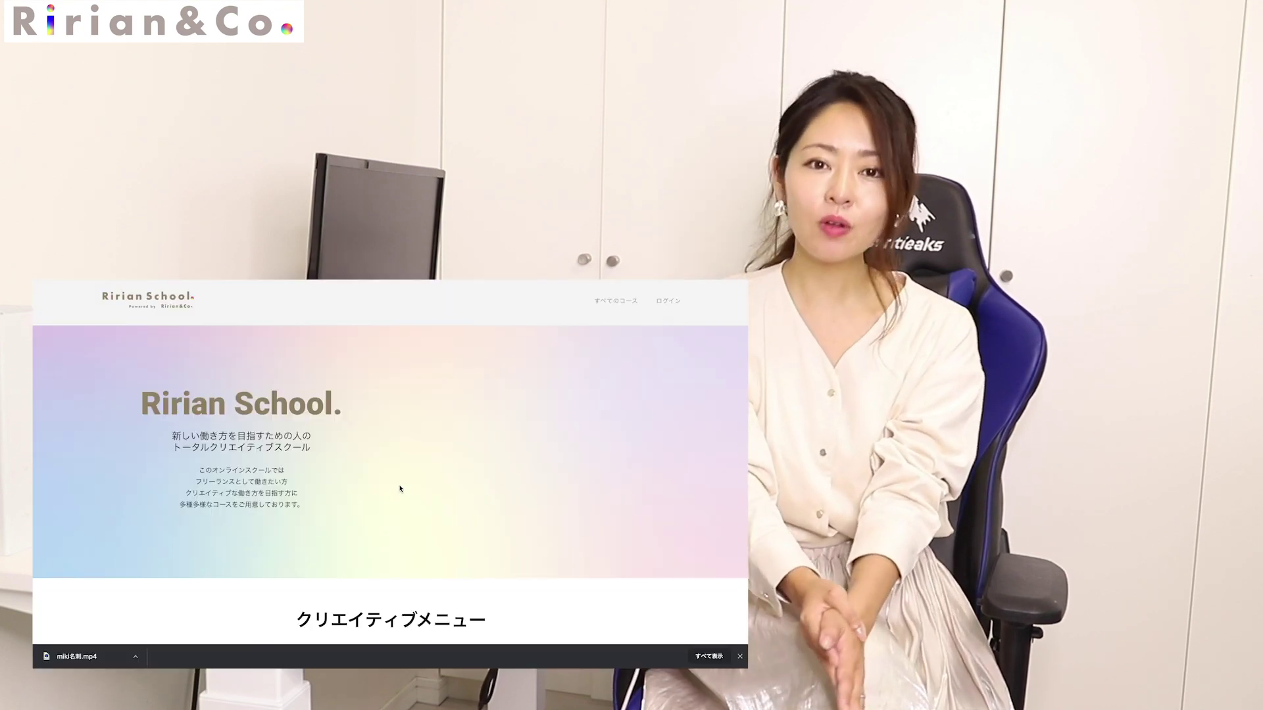
Step: Scroll down through the Google search results for ベストプリント
scroll(400, 489, "down", 3)
scroll(400, 489, "down", 2)
scroll(400, 490, "down", 4)
scroll(400, 489, "down", 1)
scroll(399, 489, "down", 3)
scroll(388, 486, "down", 3)
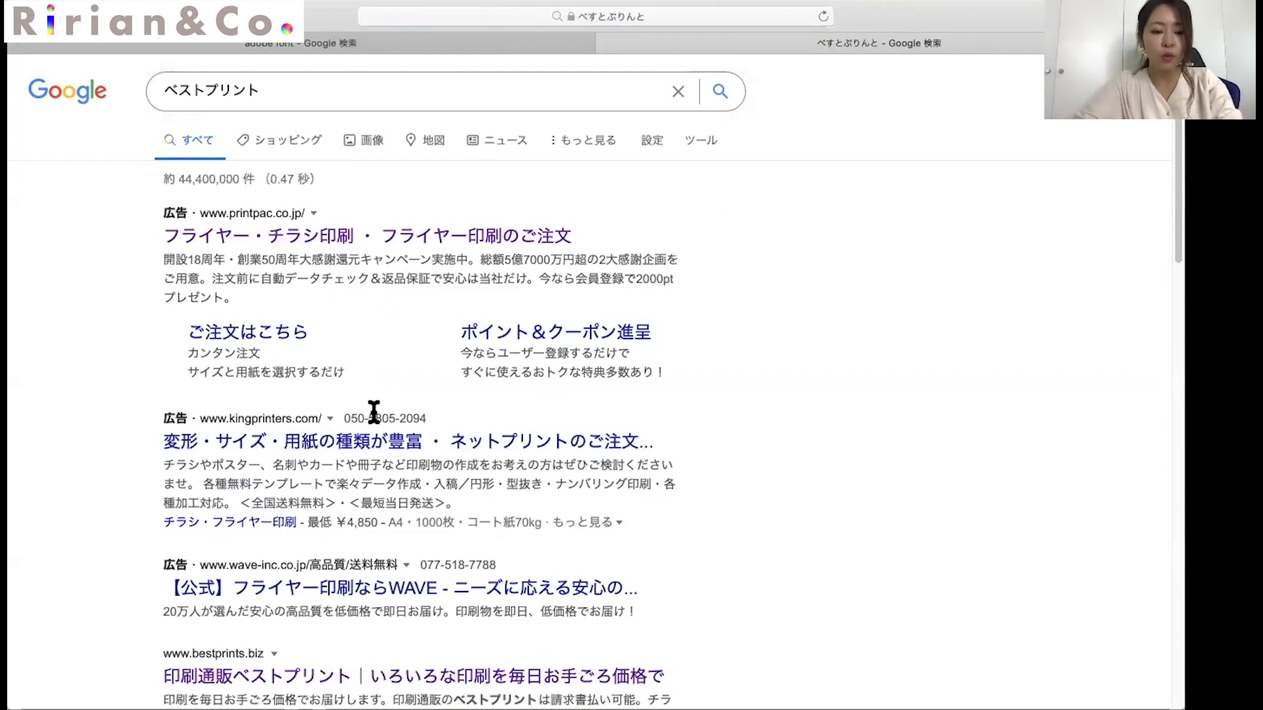
Step: Download the 名刺・ショップカード印刷 ai template from Best Print's テンプレート page and open the meishi folder
scroll(374, 412, "down", 2)
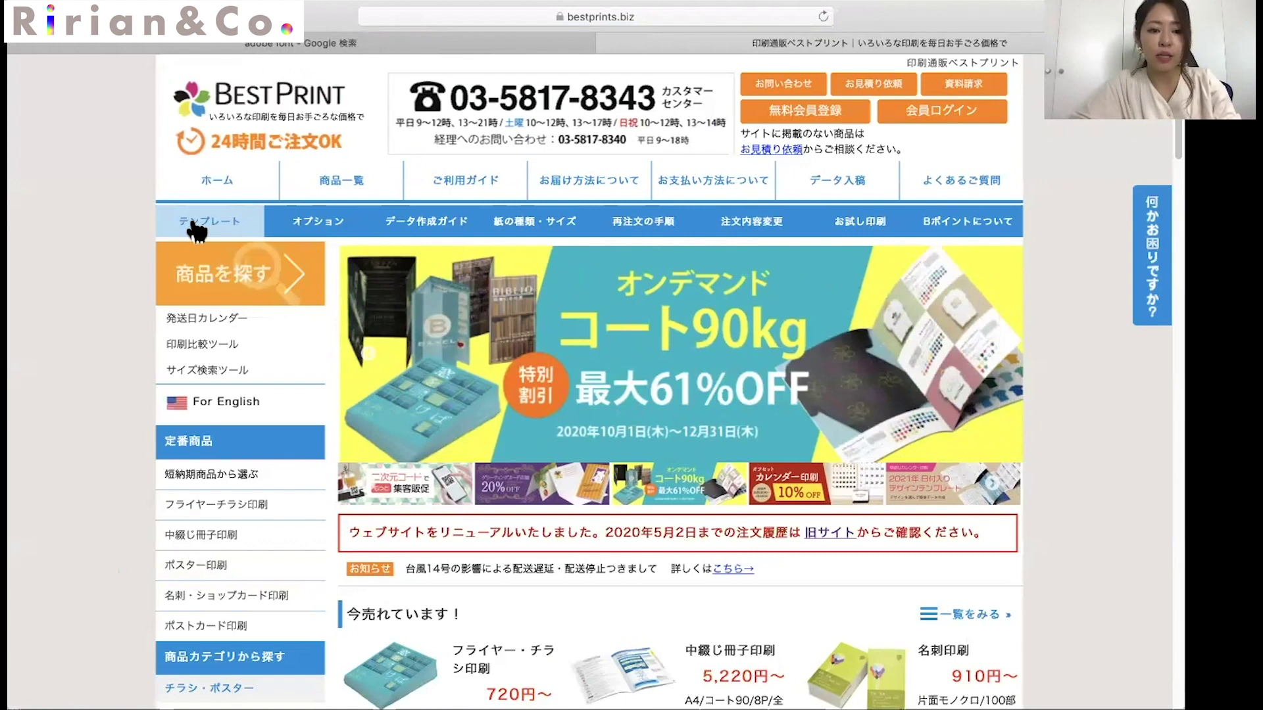
left_click(194, 224)
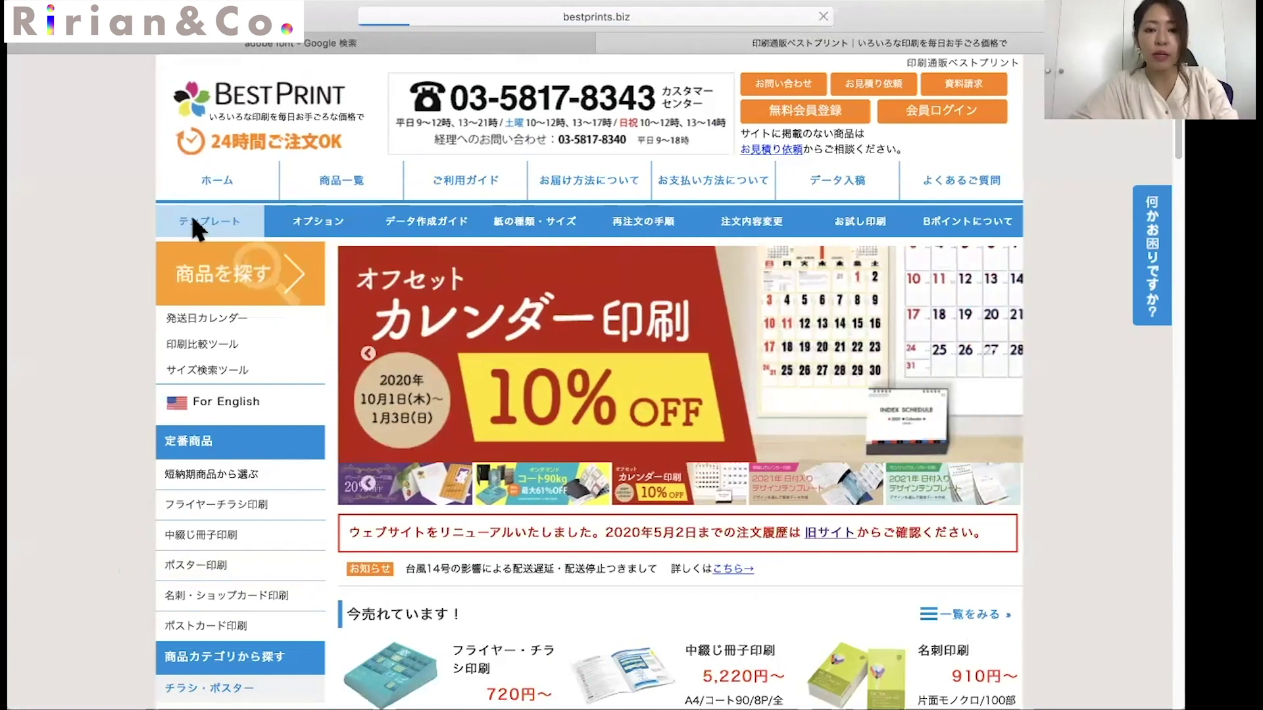
scroll(200, 452, "down", 1)
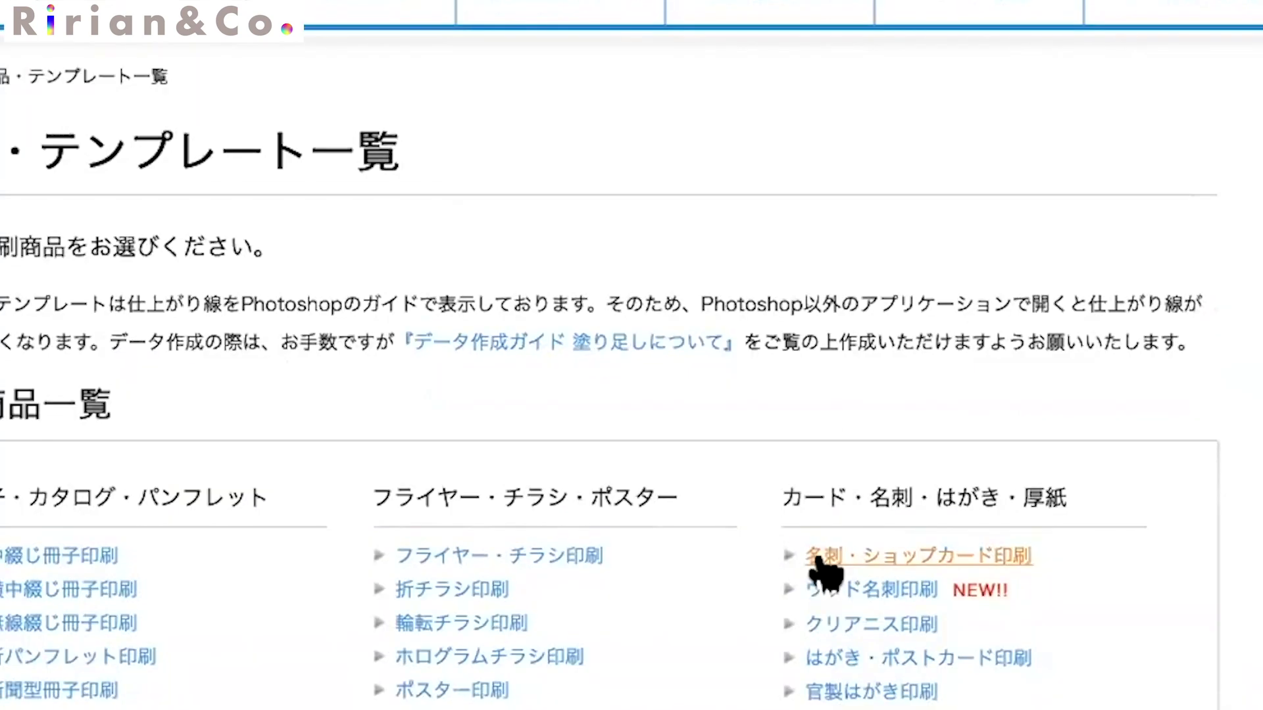
left_click(817, 558)
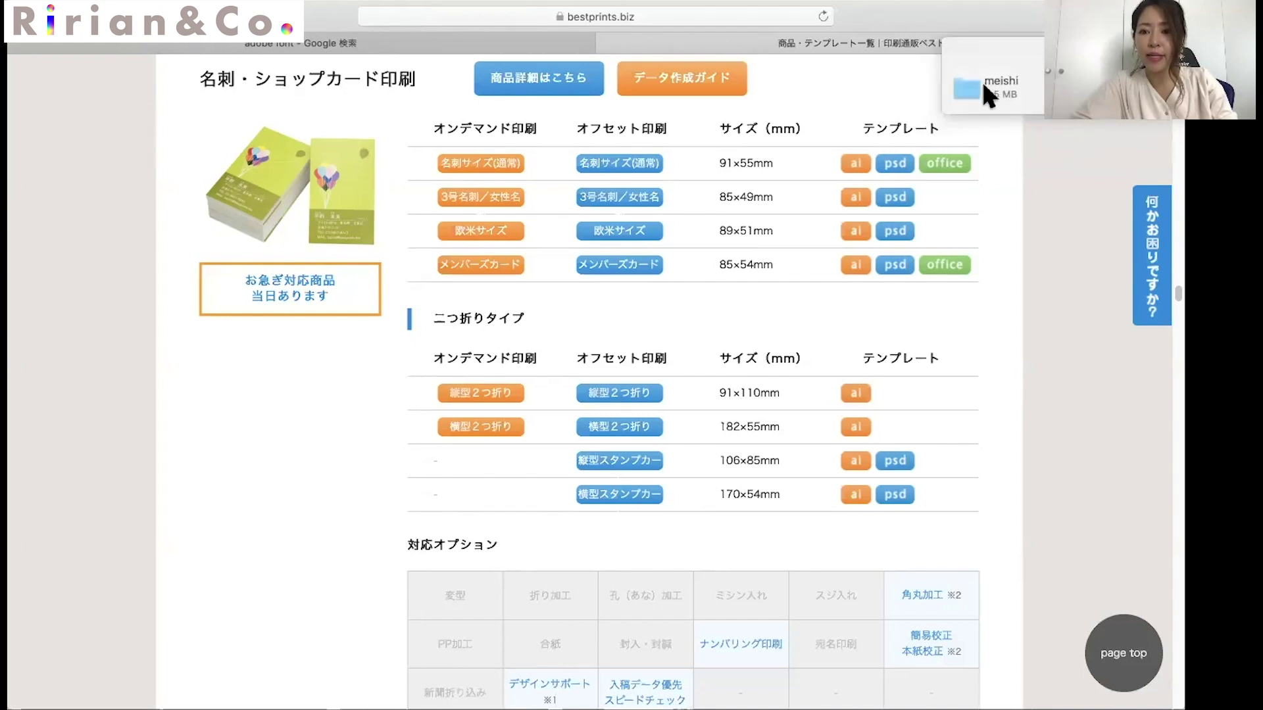
double_click(969, 81)
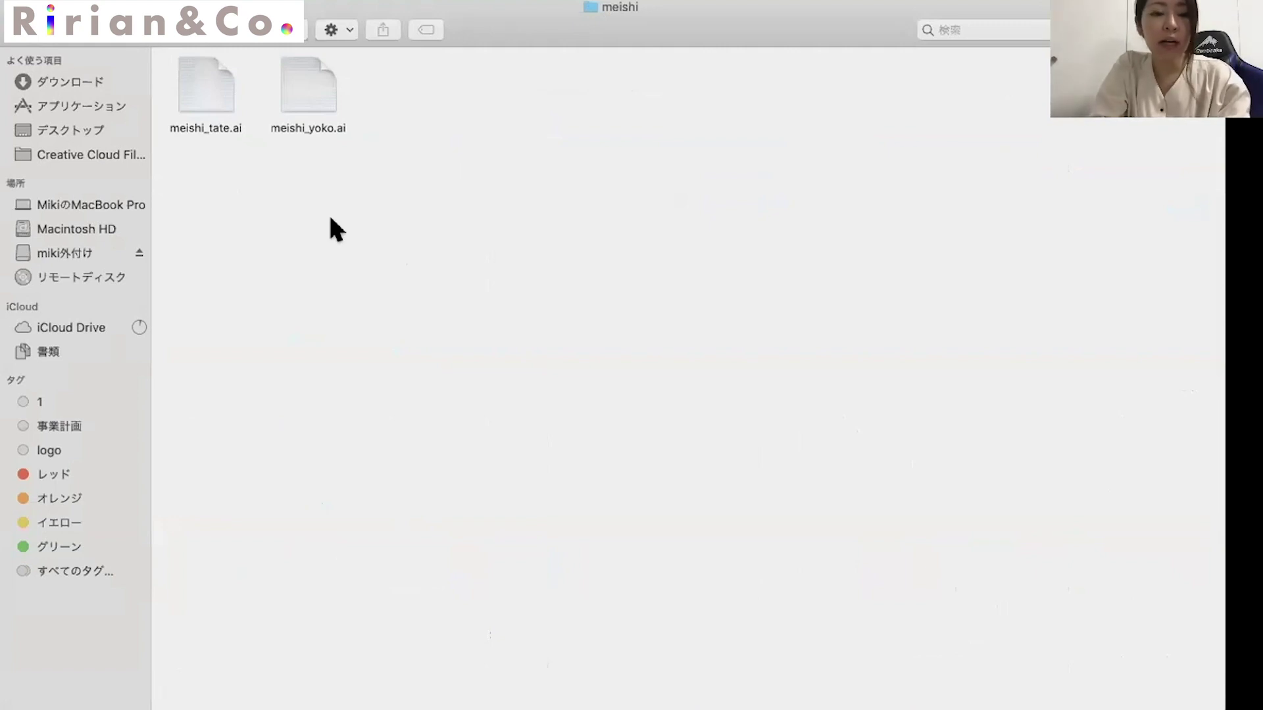
Step: Compare meishi_tate.ai and meishi_yoko.ai, then open meishi_tate.ai in Illustrator
left_click(219, 104)
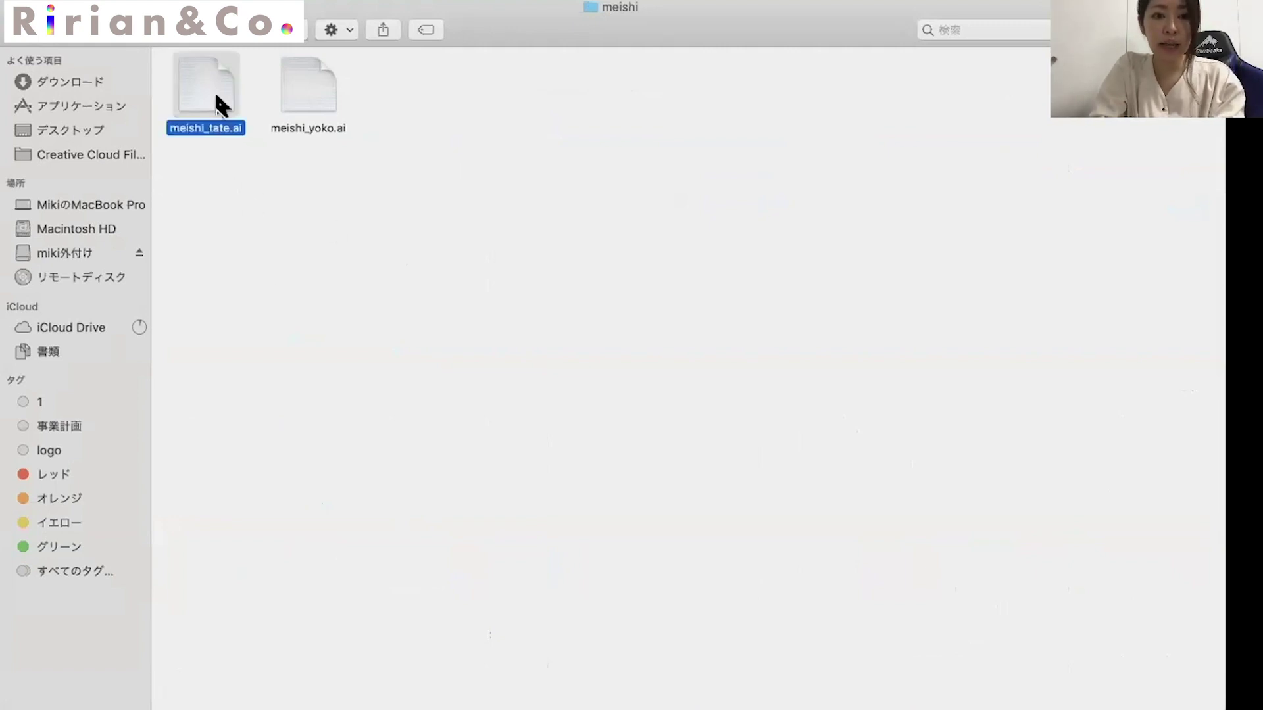
left_click(296, 98)
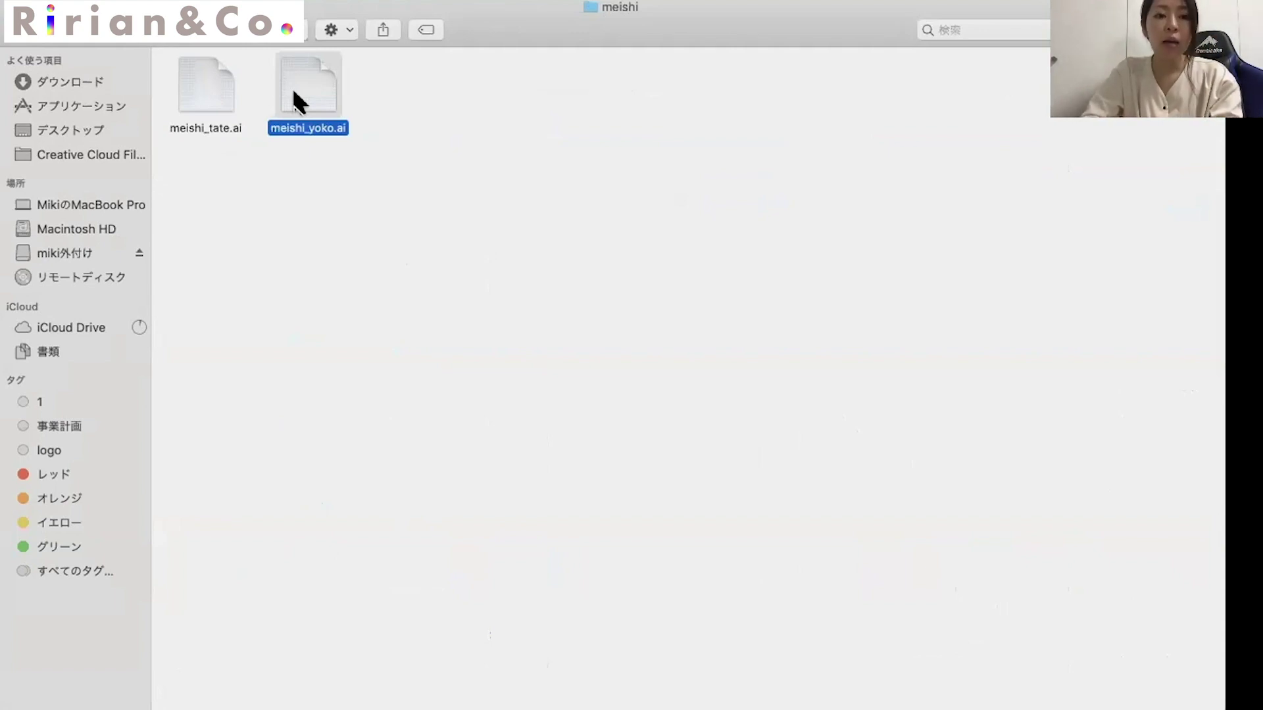
left_click(222, 168)
left_click(211, 101)
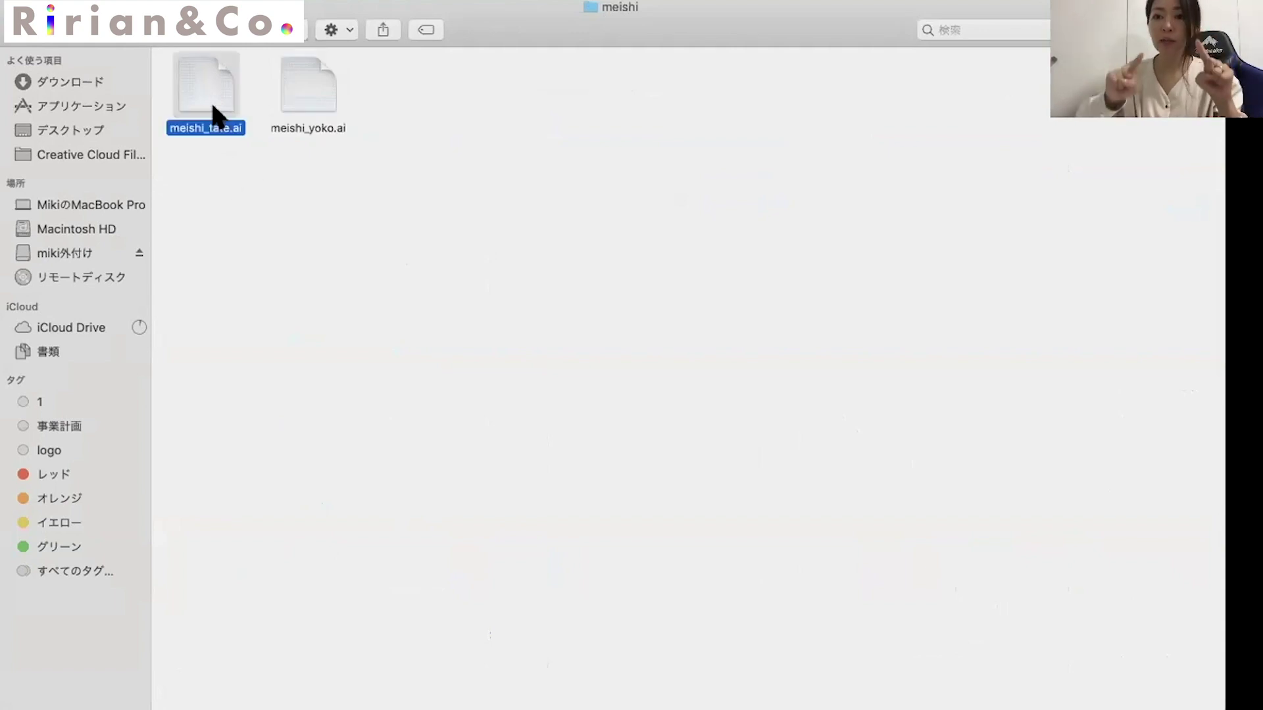
double_click(213, 108)
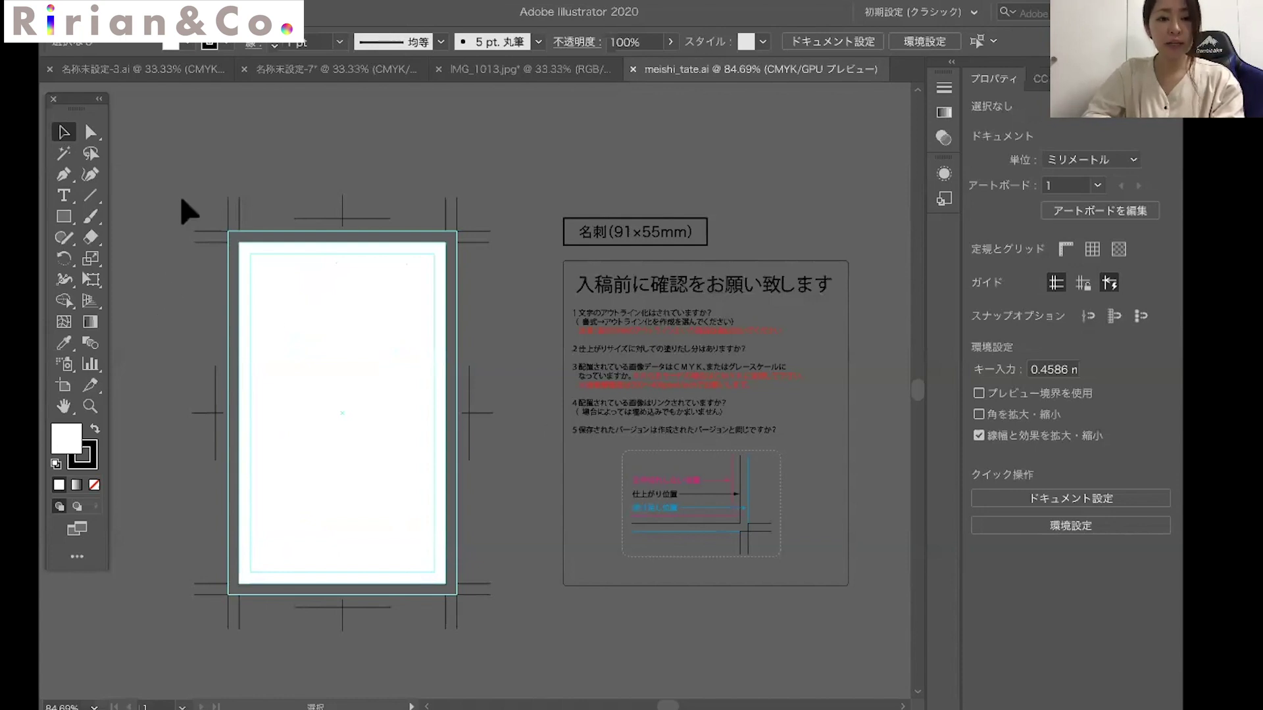
left_click(233, 244)
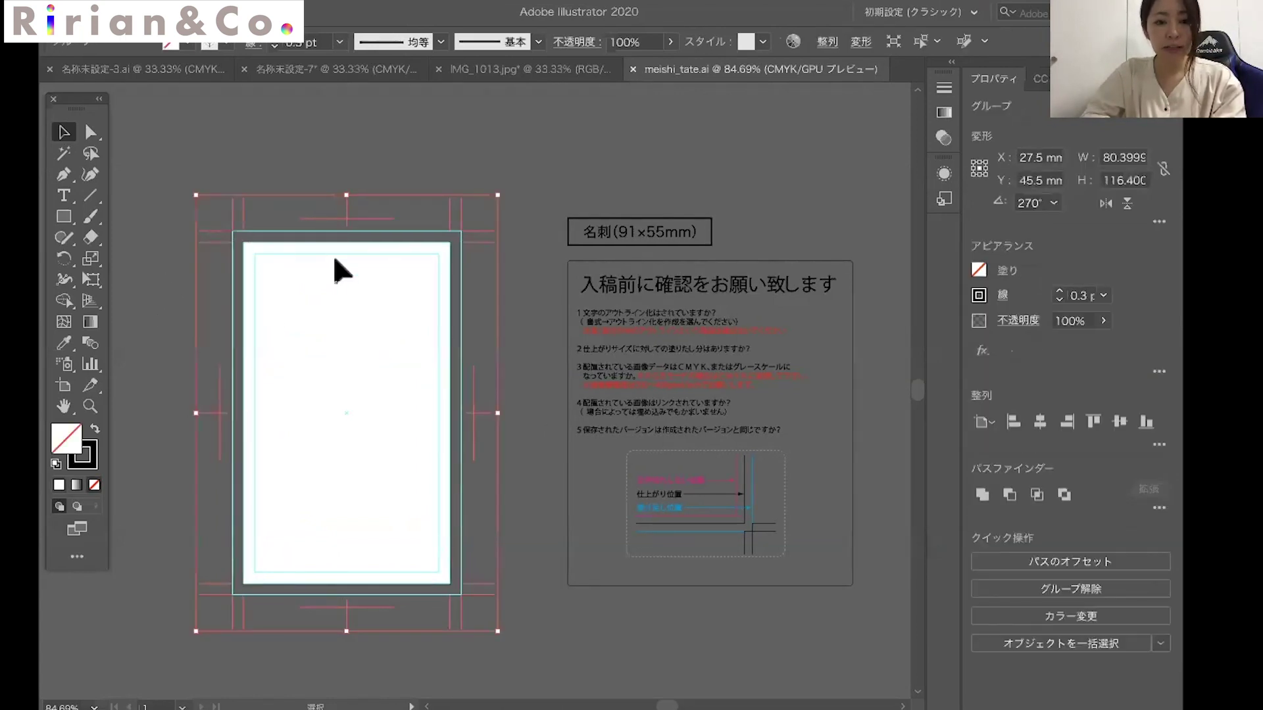
left_click(172, 270)
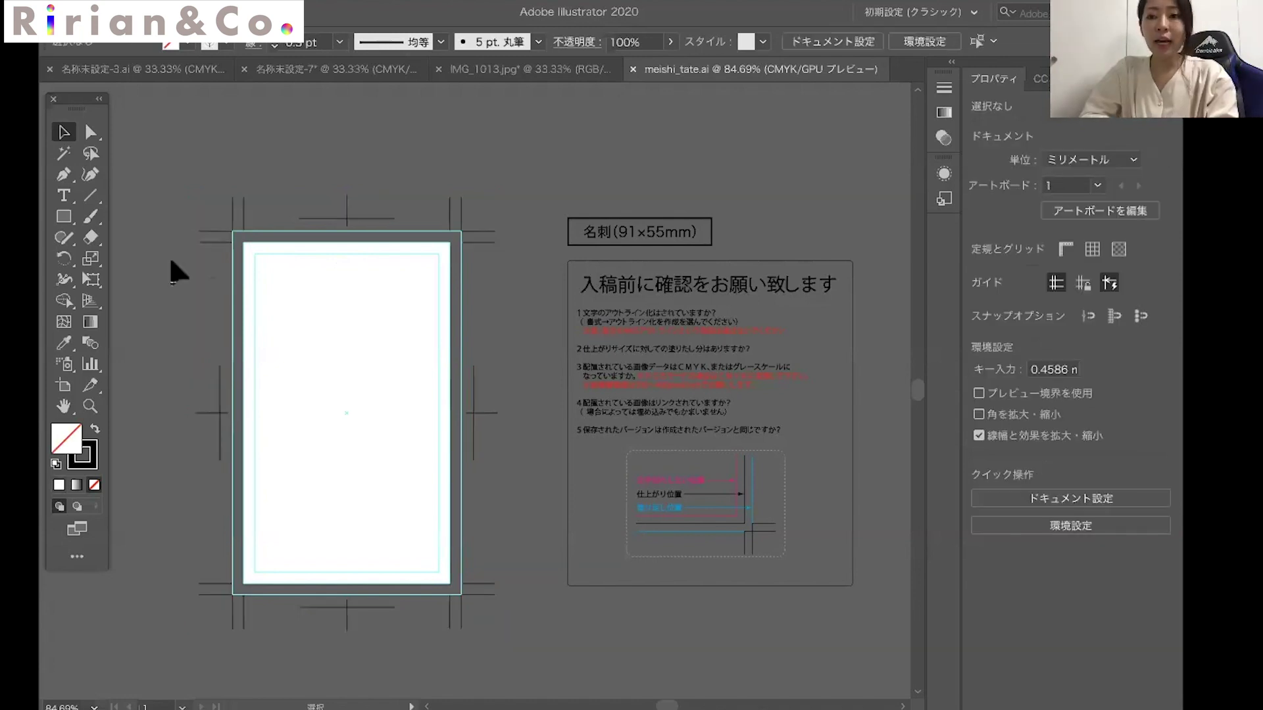
scroll(192, 276, "up", 5)
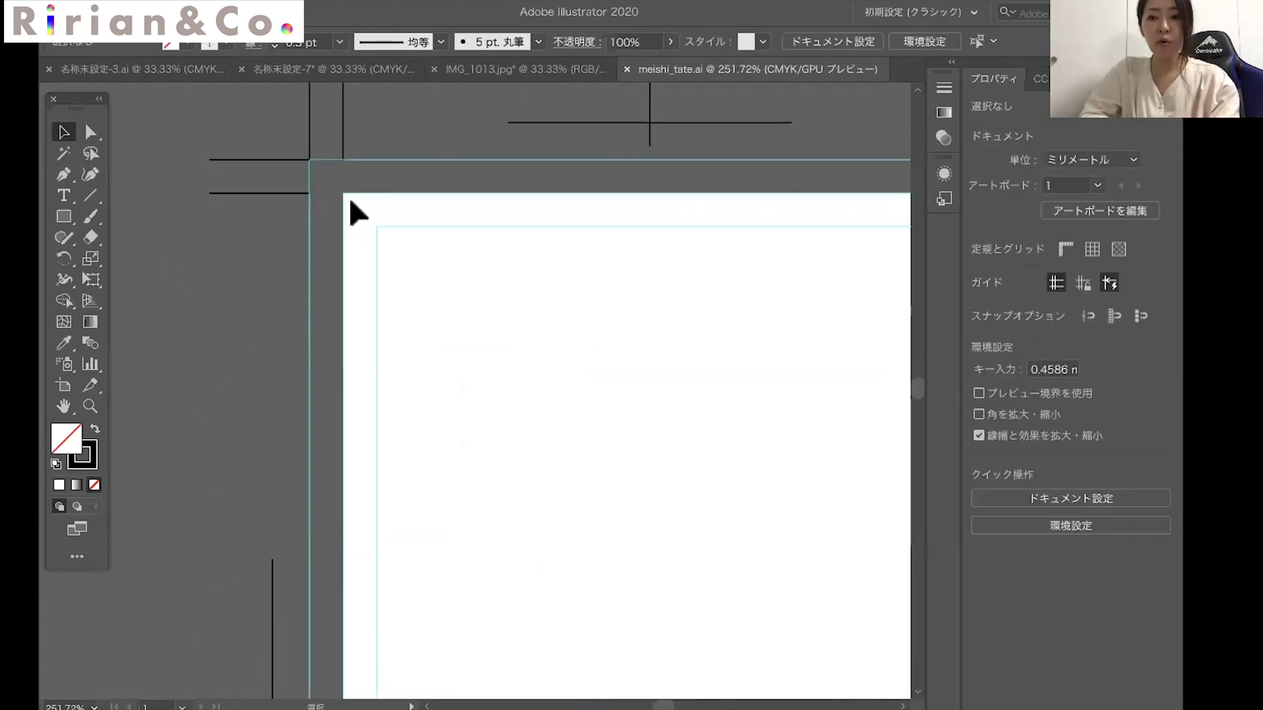
scroll(366, 208, "down", 2)
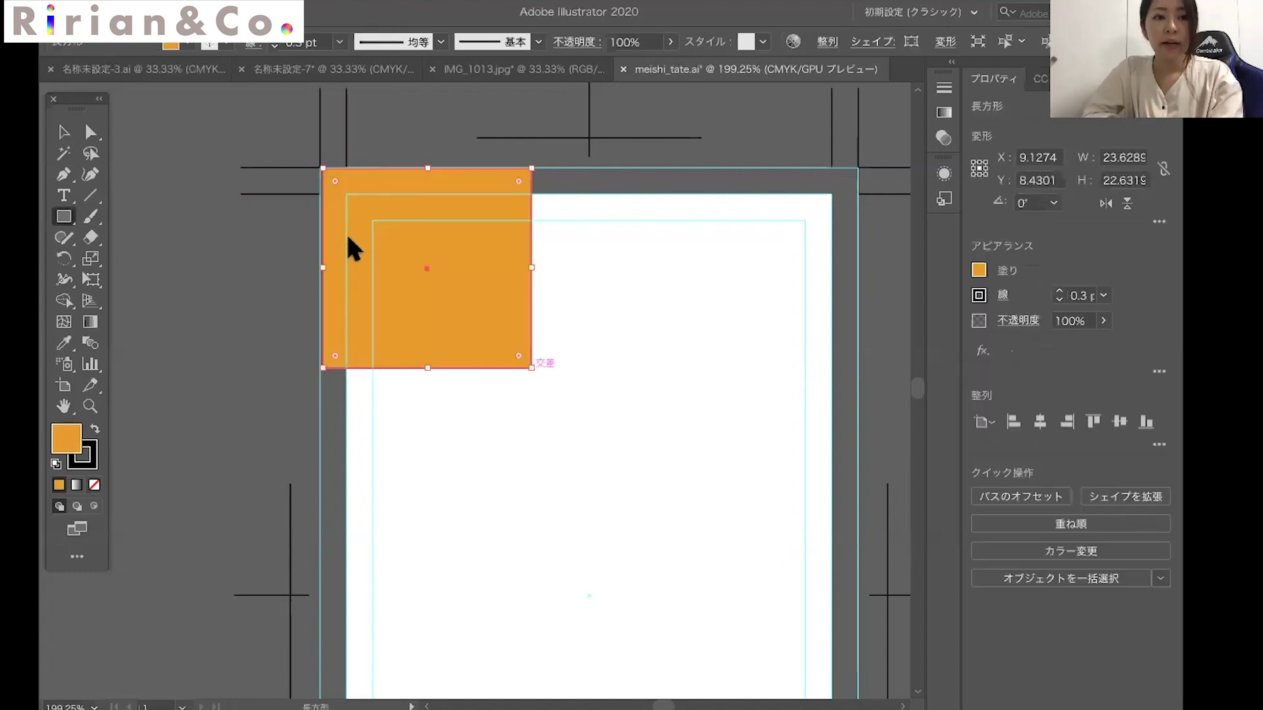
left_click_drag(395, 273, 392, 271)
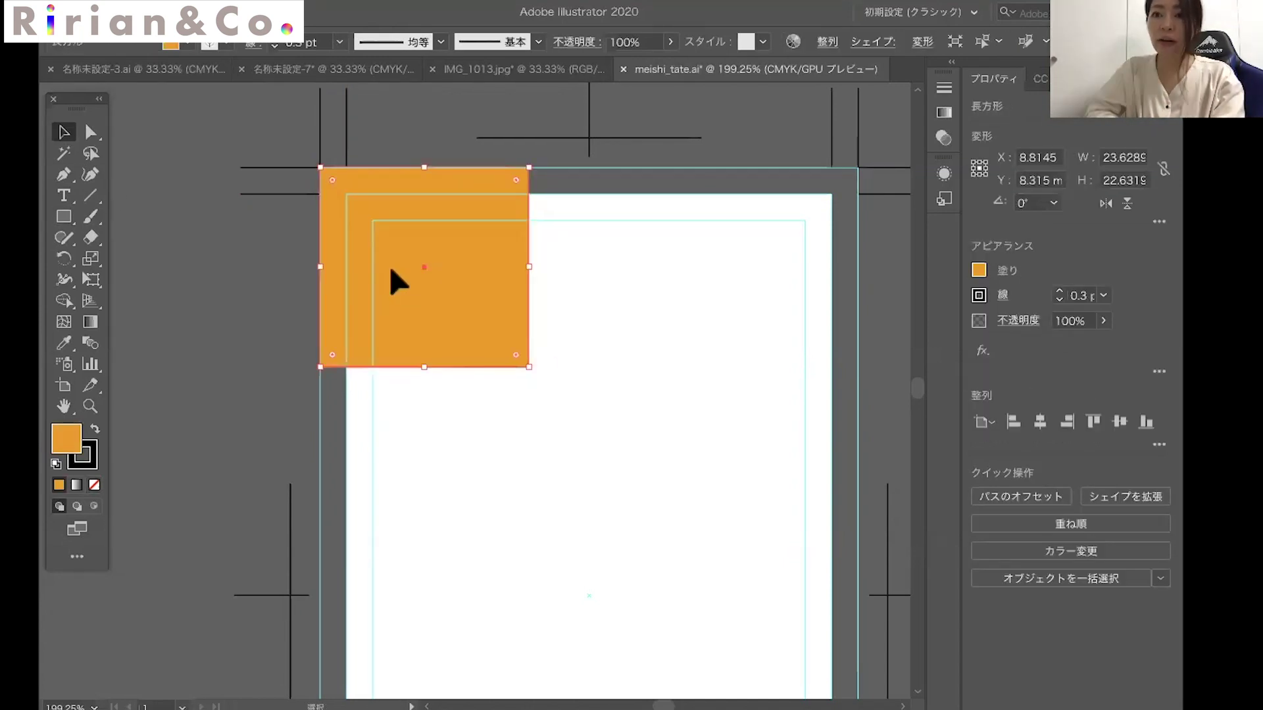
key("Delete")
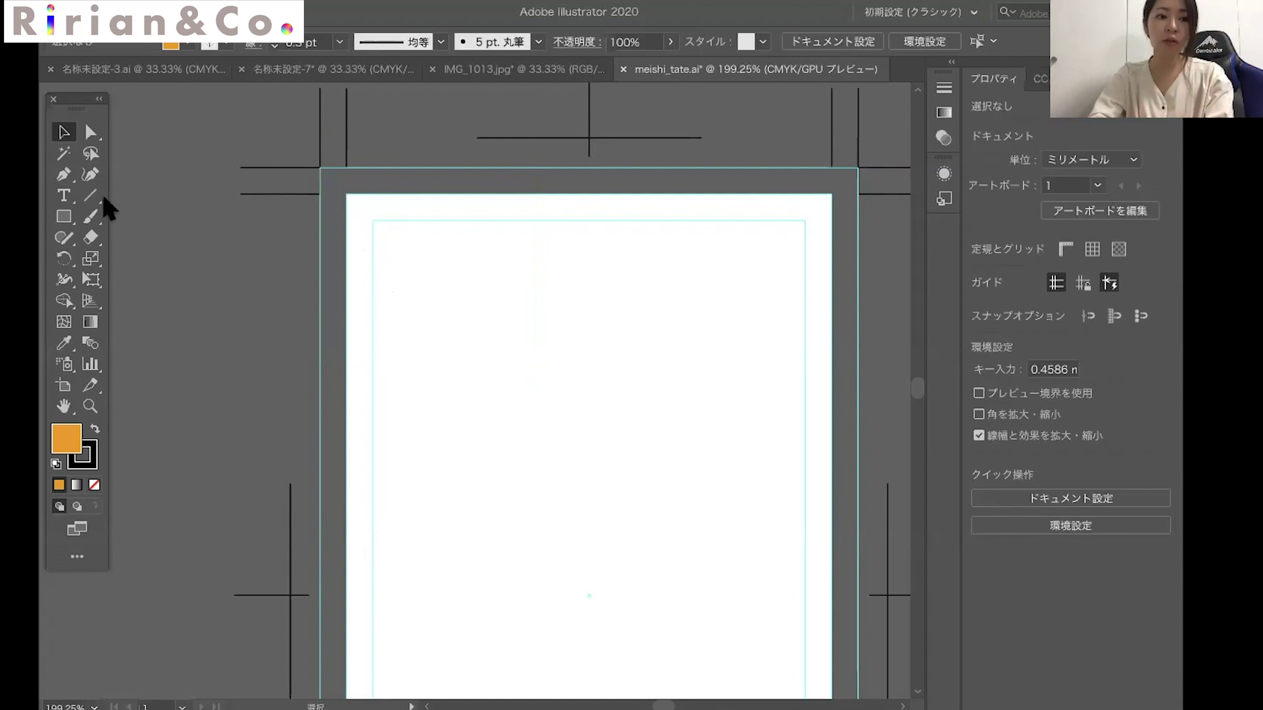
left_click(63, 196)
left_click(356, 266)
left_click(63, 133)
left_click_drag(425, 261, 414, 266)
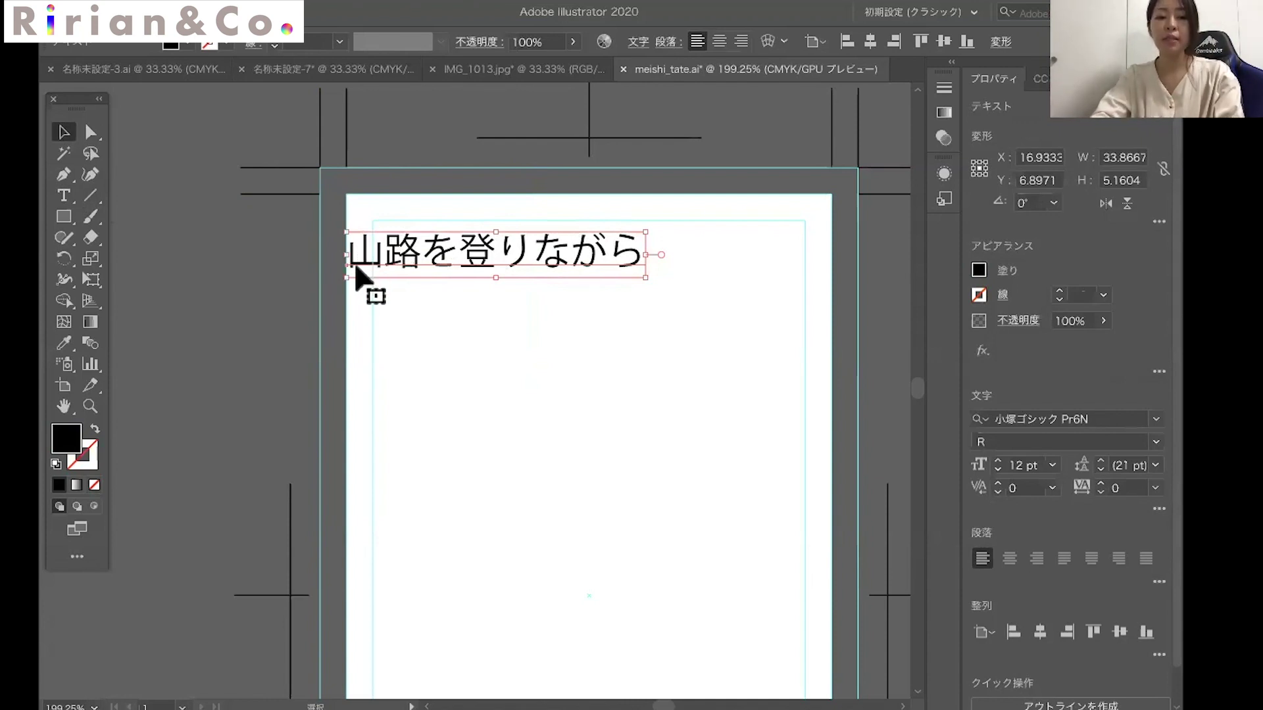
left_click_drag(356, 268, 379, 271)
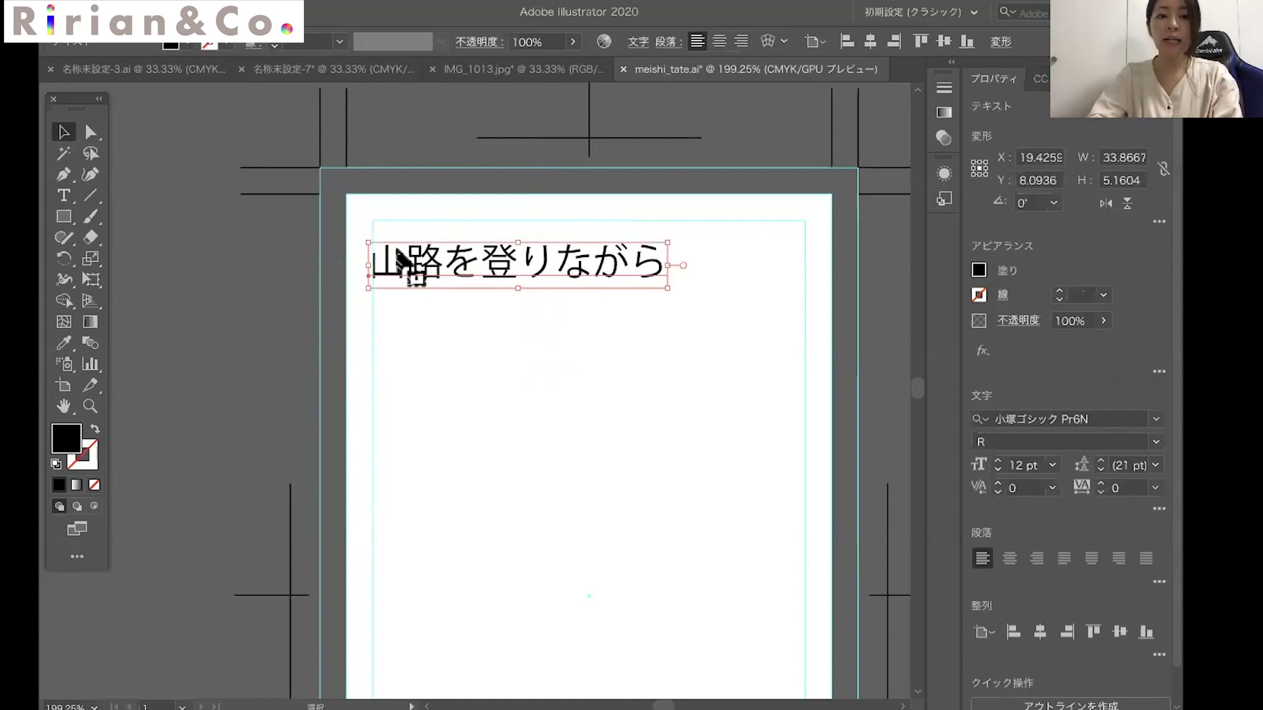
scroll(399, 258, "up", 2)
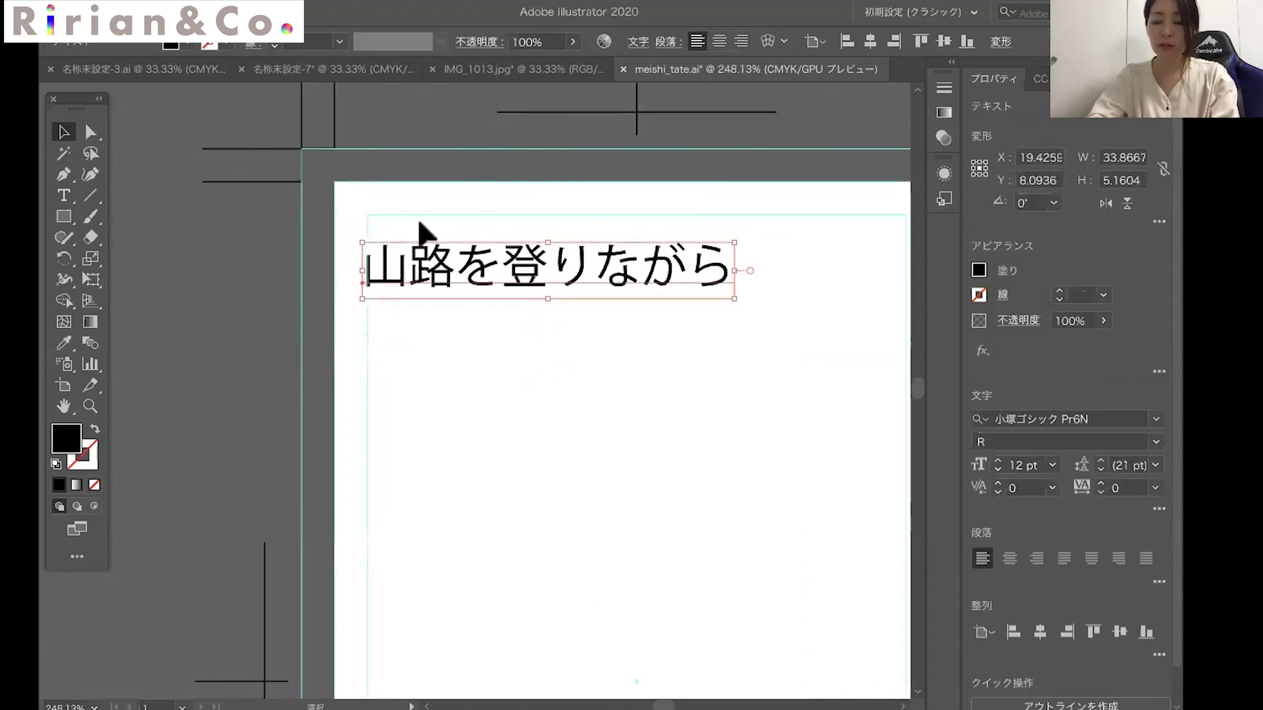
left_click(459, 369)
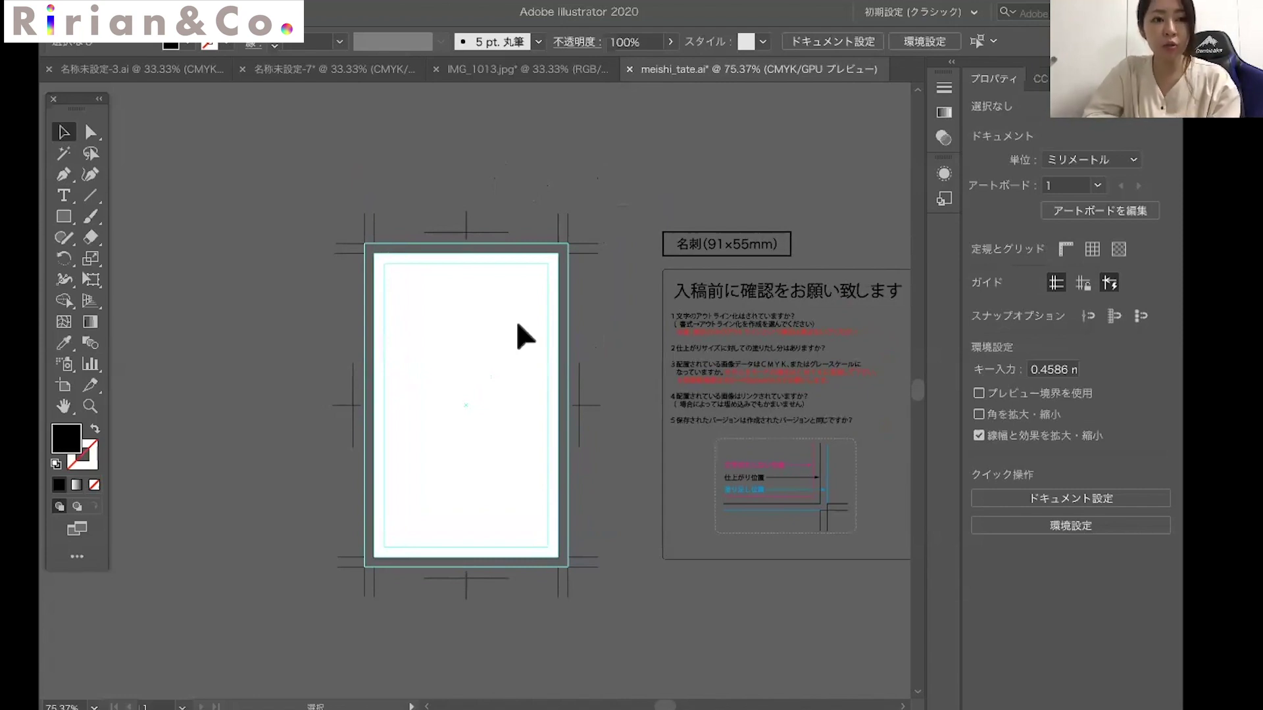
left_click(132, 2)
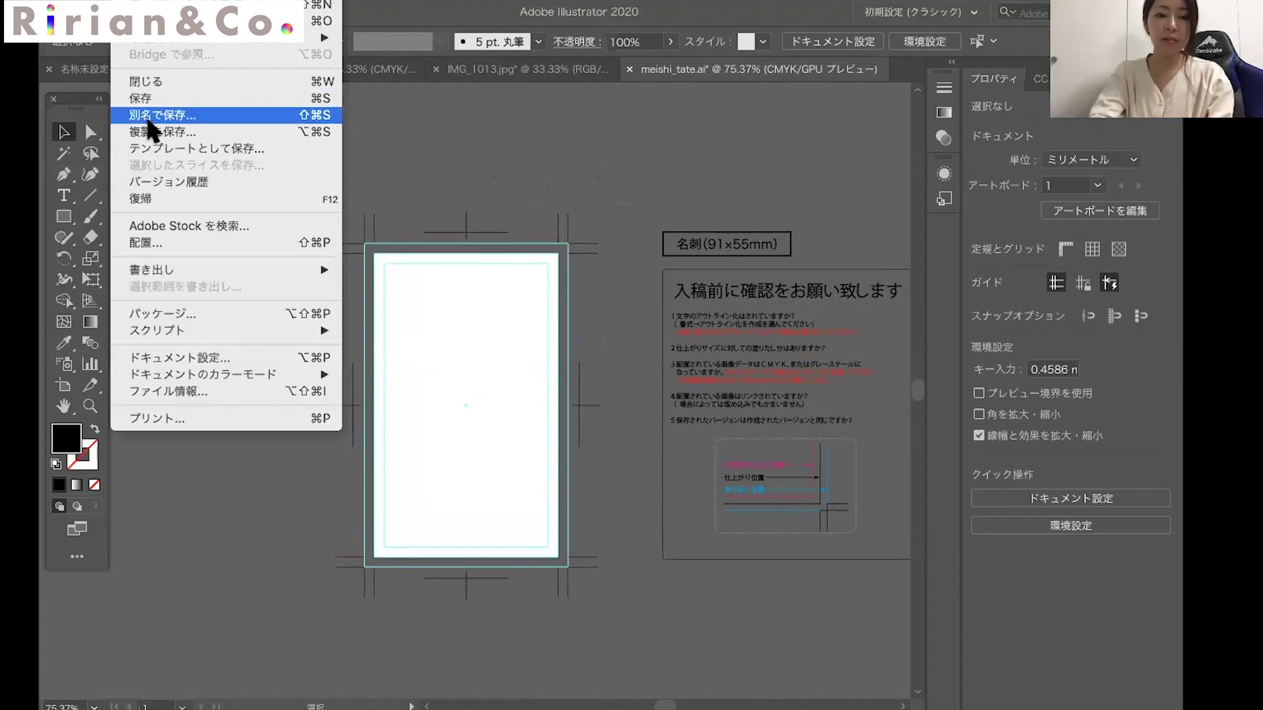
Step: Save the template to the Desktop as shopcard.ai with the default Illustrator options
left_click(148, 118)
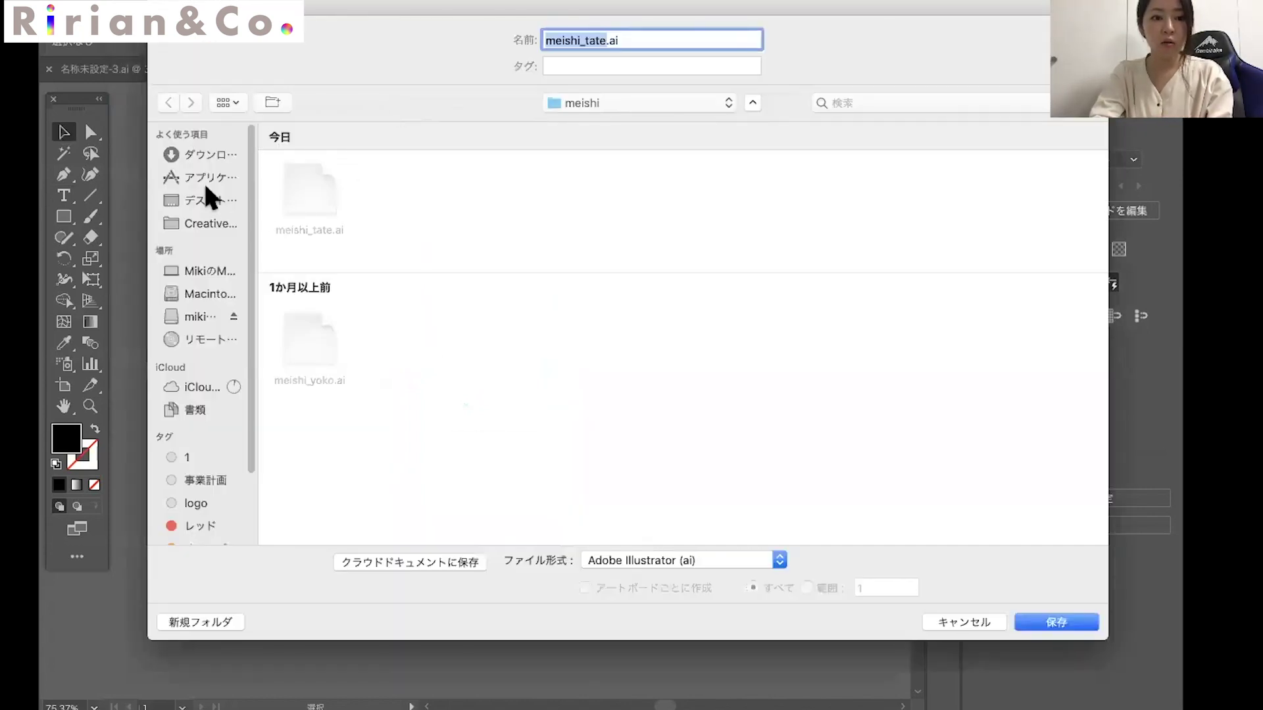
left_click(204, 198)
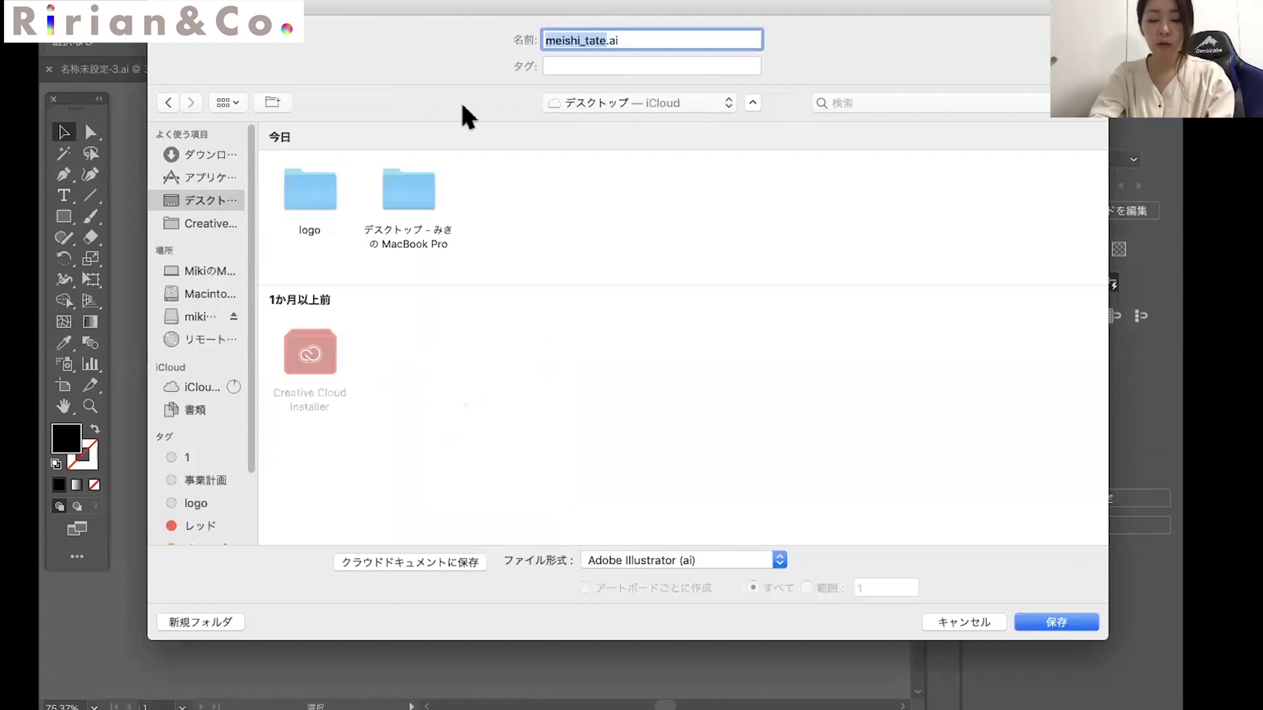
type("shopcard")
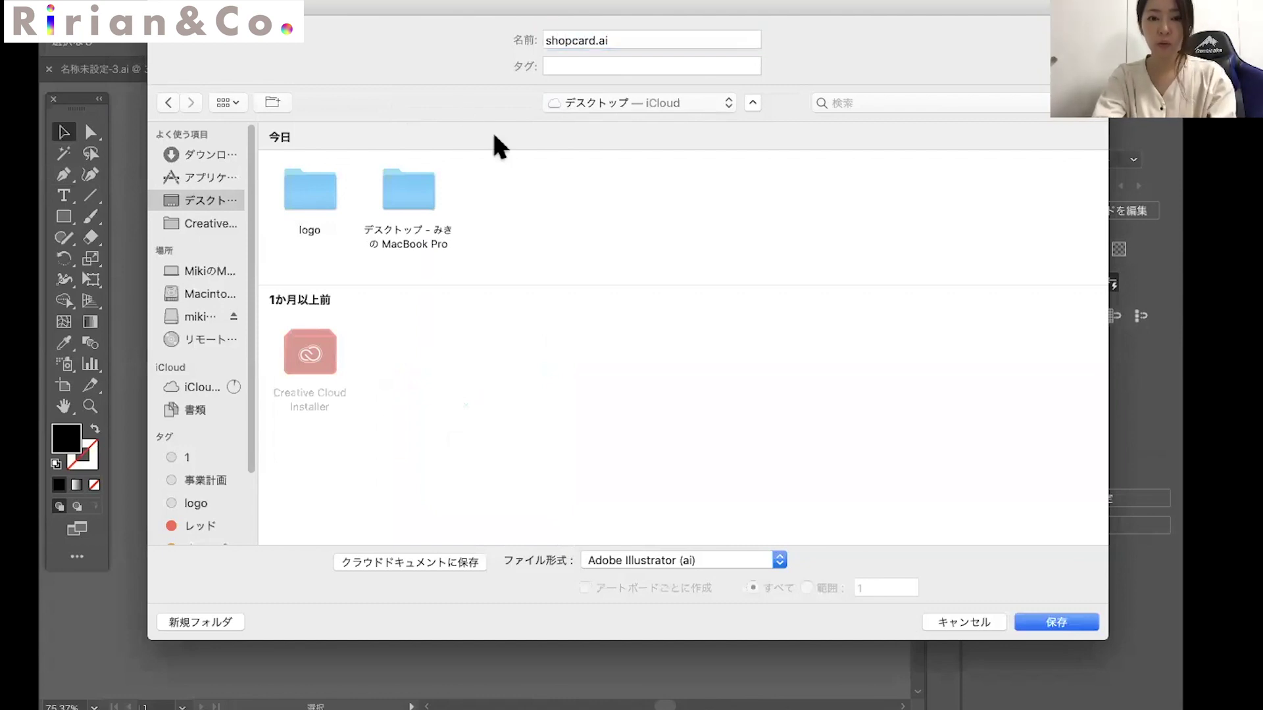
key("Return")
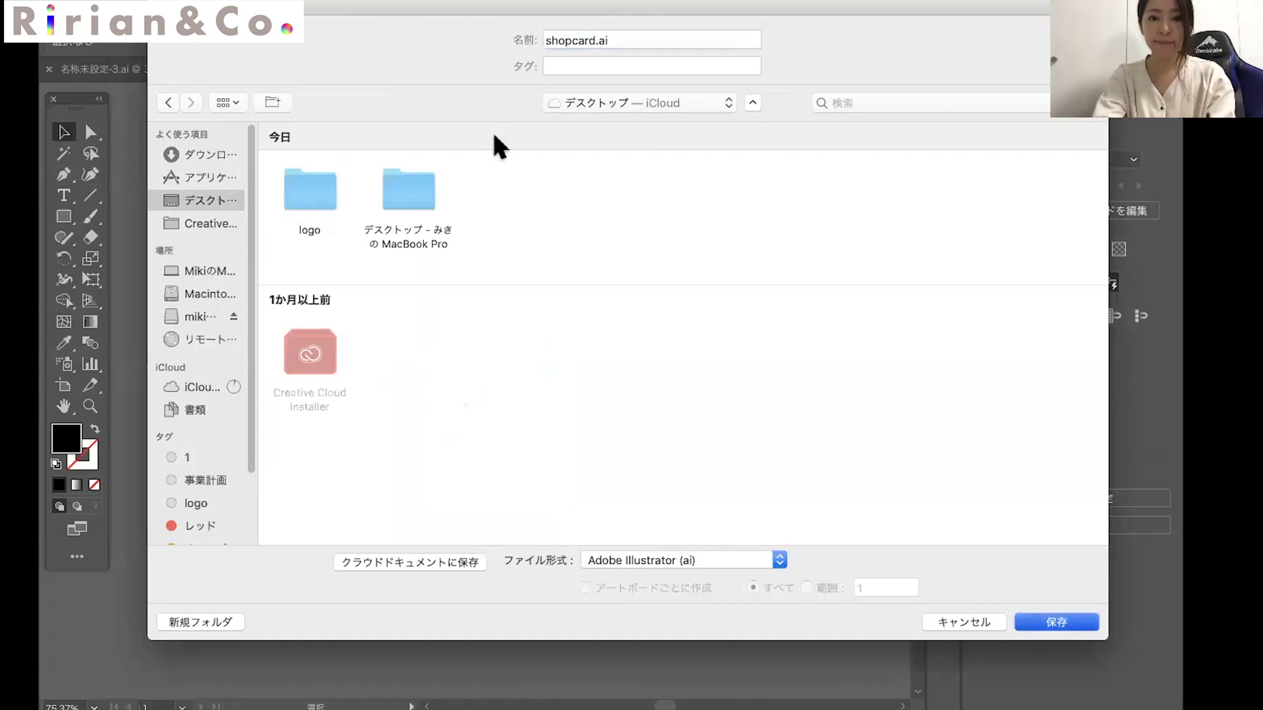
left_click(980, 517)
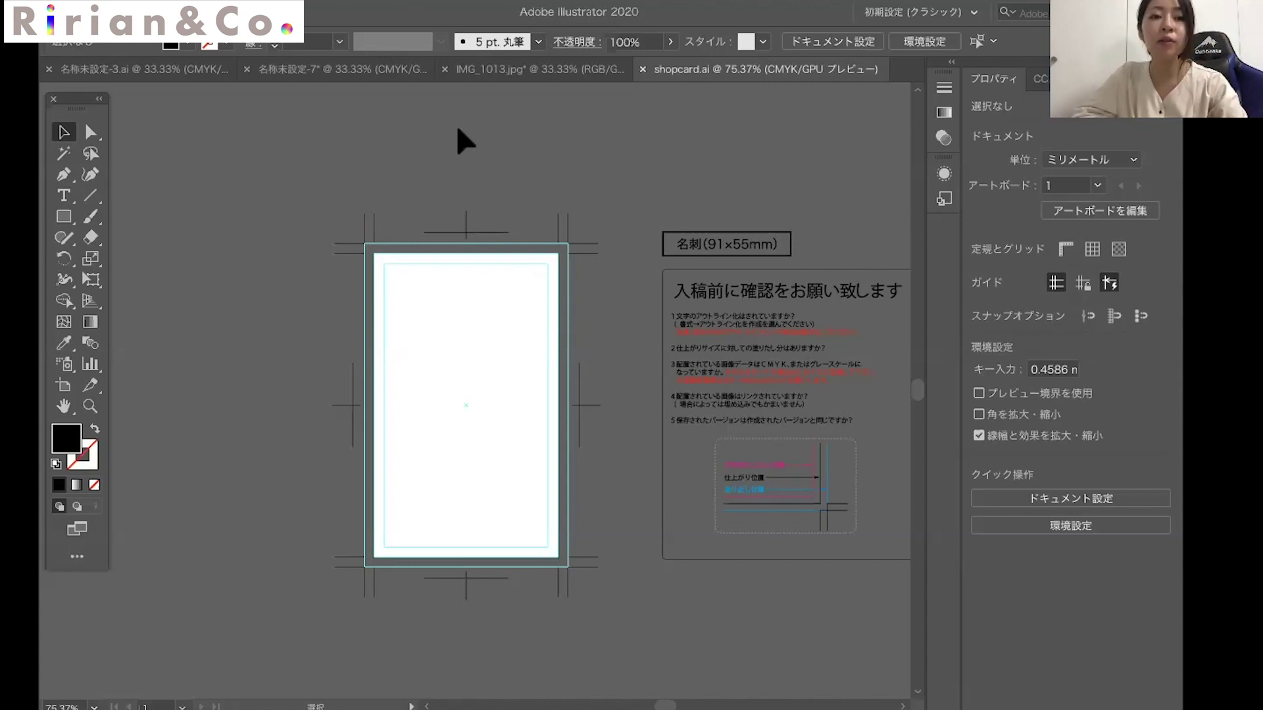
Step: Place the colour palette image above the card and draw a rectangle covering the full bleed
left_click(131, 3)
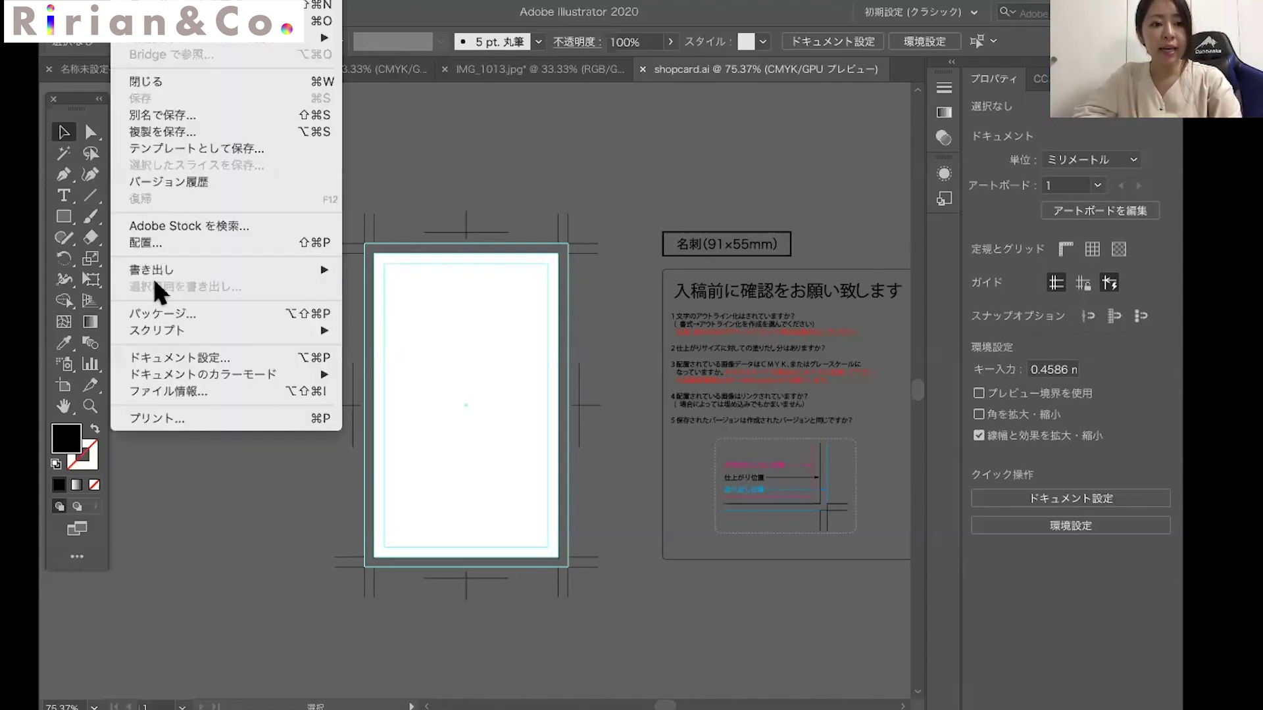
left_click(163, 243)
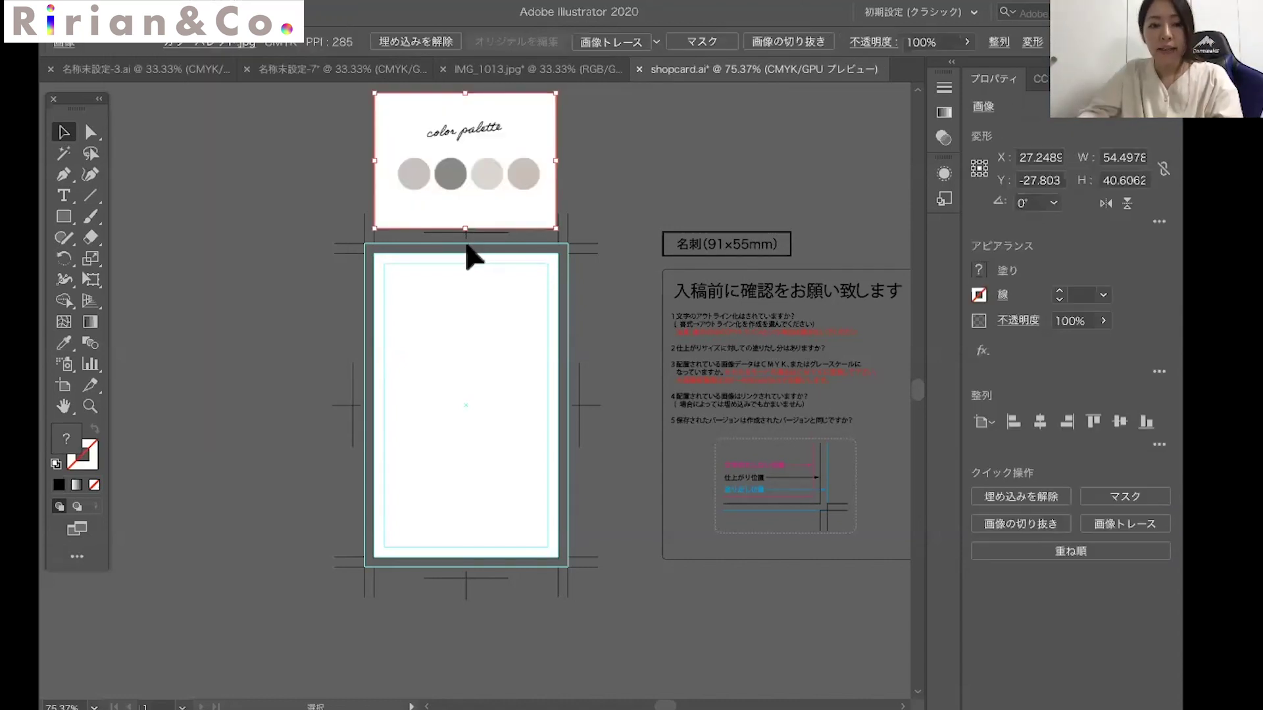
left_click(63, 216)
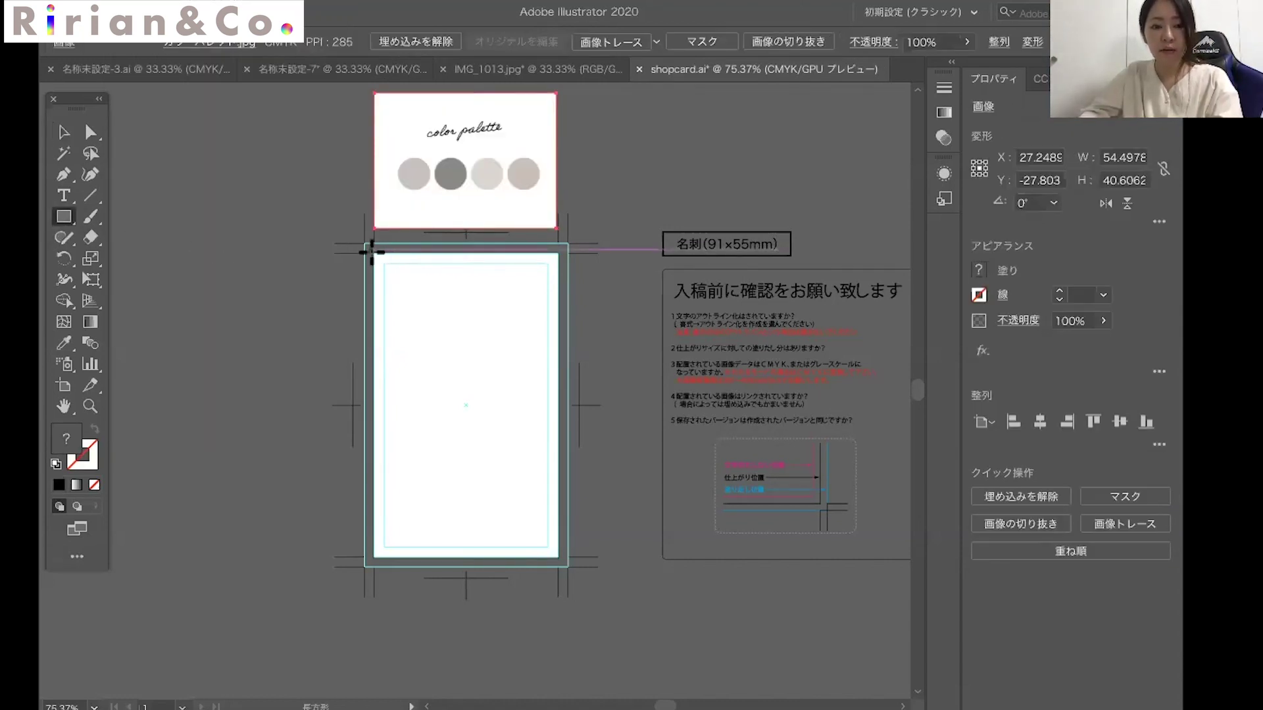
left_click_drag(371, 250, 552, 552)
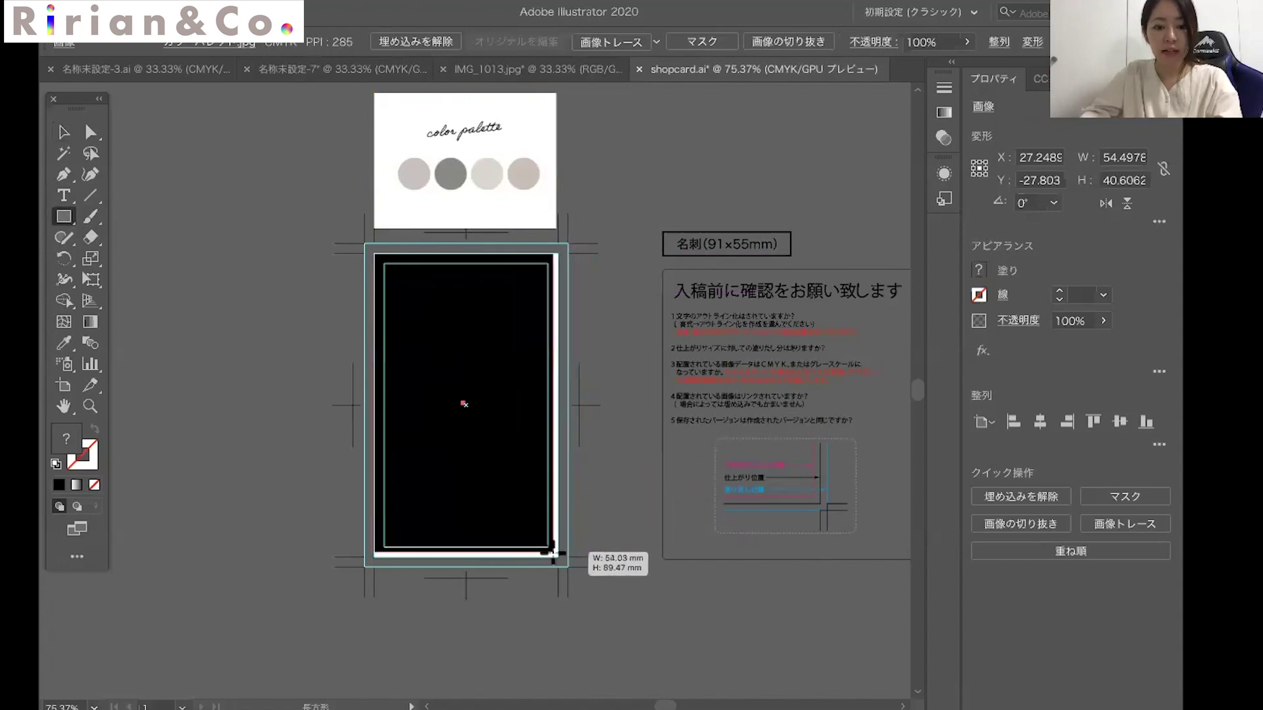
left_click_drag(553, 551, 560, 558)
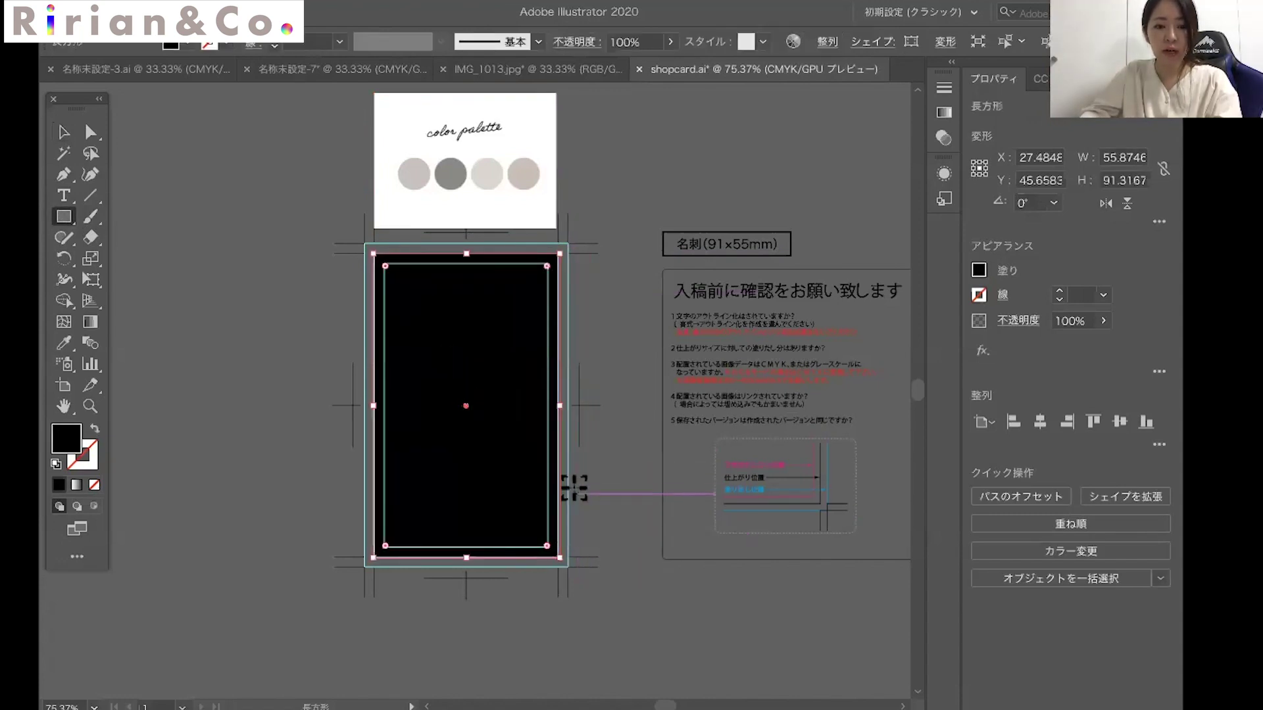
Step: Fill the rectangle with the fourth palette circle's beige using the Eyedropper
scroll(560, 490, "up", 2)
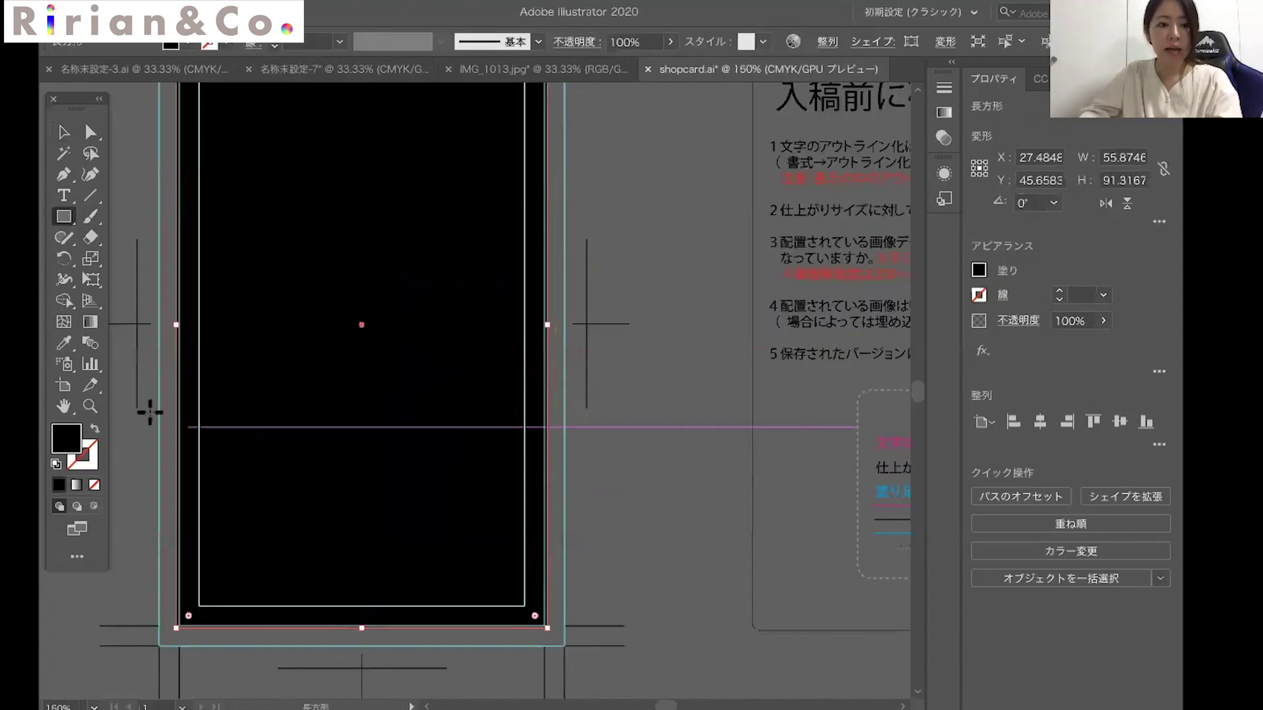
left_click(64, 344)
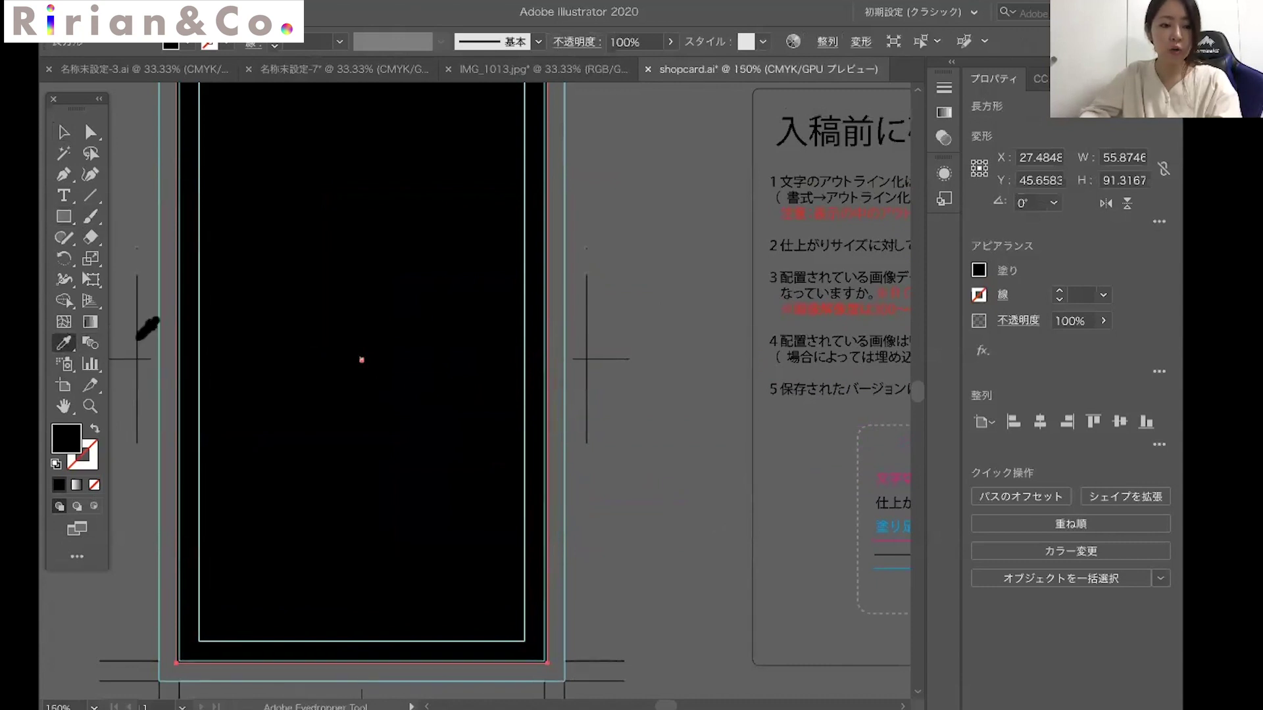
scroll(200, 325, "up", 1)
scroll(363, 322, "down", 2)
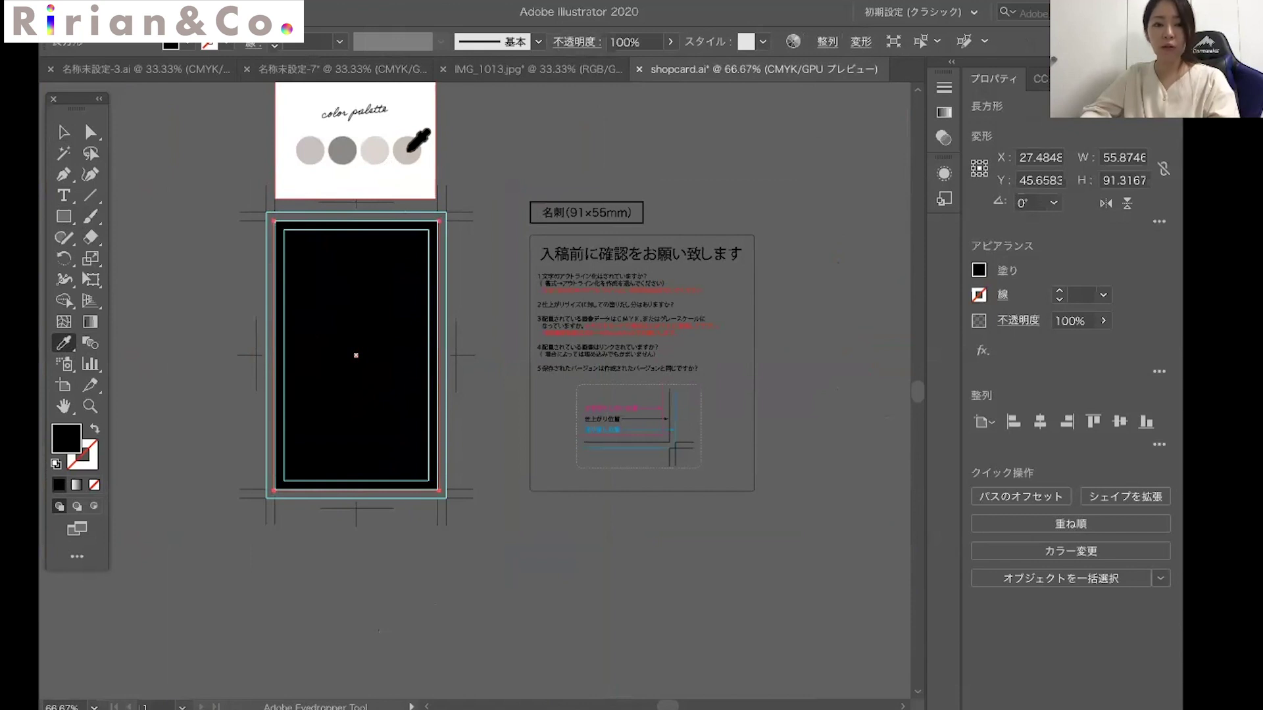
left_click(409, 151)
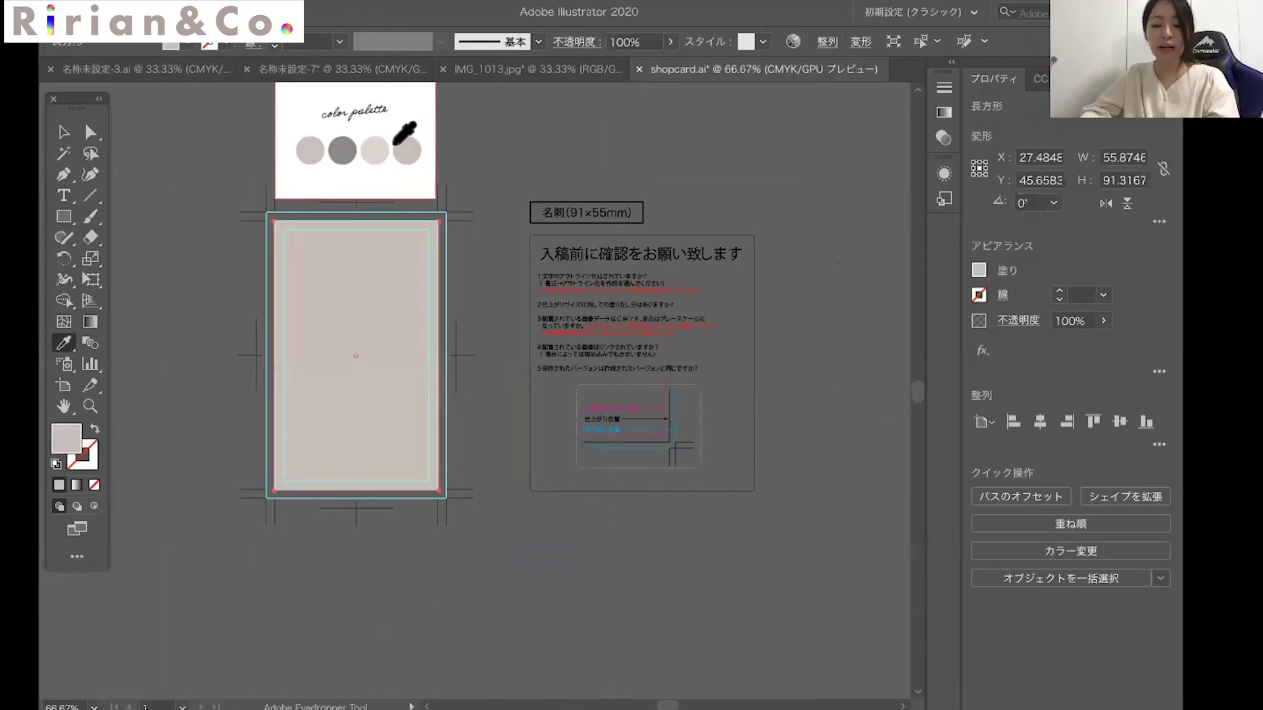
Step: Zoom in and type the two-line text RIRIAN / CAFETIME on the card
key("v")
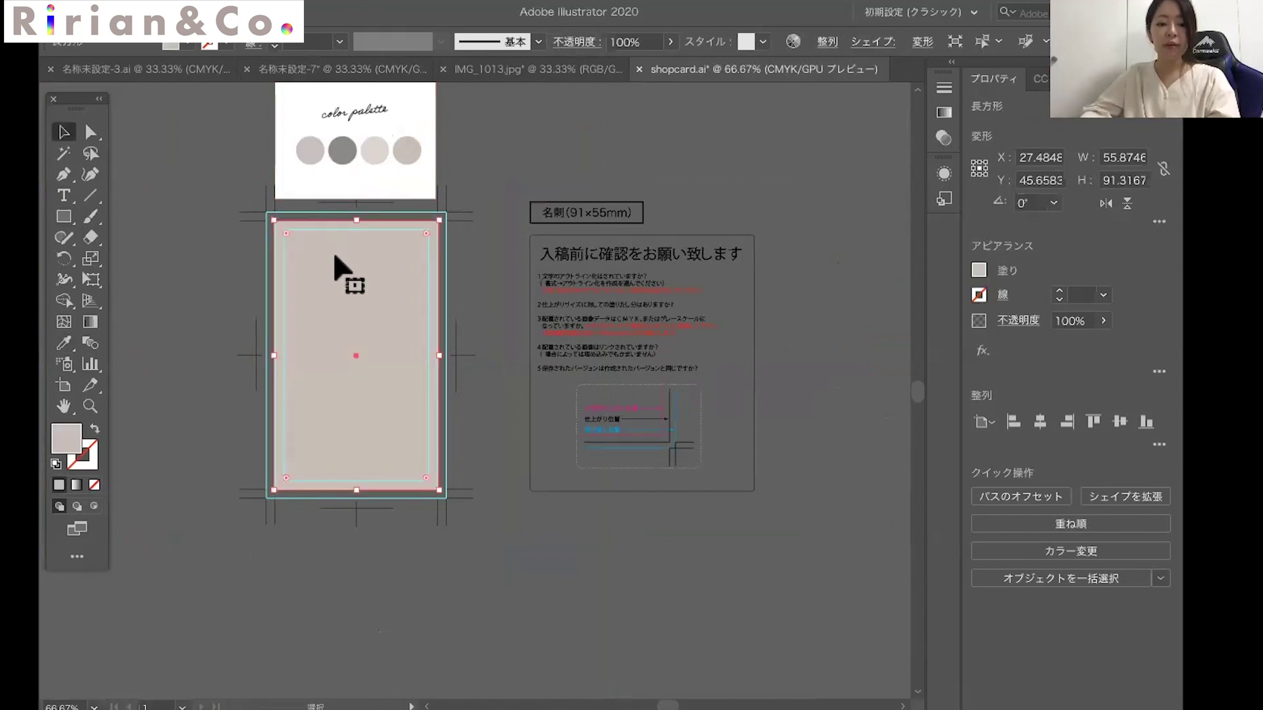
key("ctrl+1")
key("t")
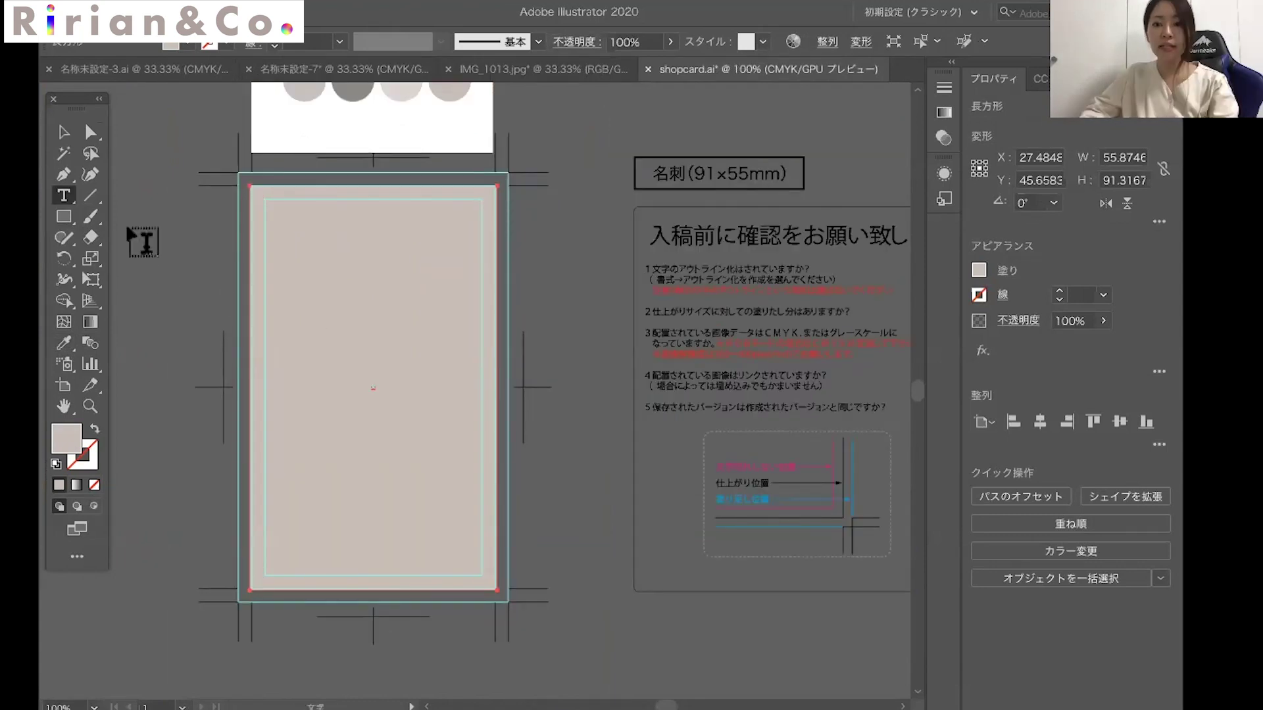
left_click(327, 323)
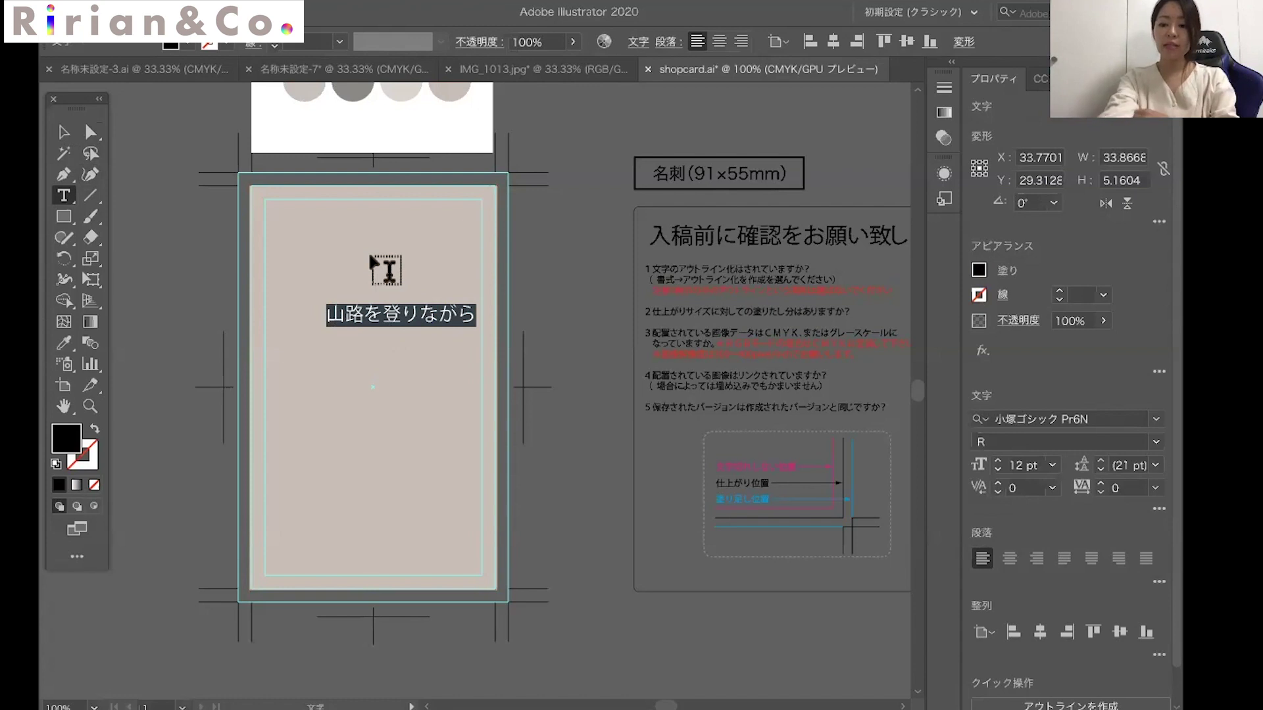
key("BackSpace")
type("Ri")
key("BackSpace")
type("IRIAN")
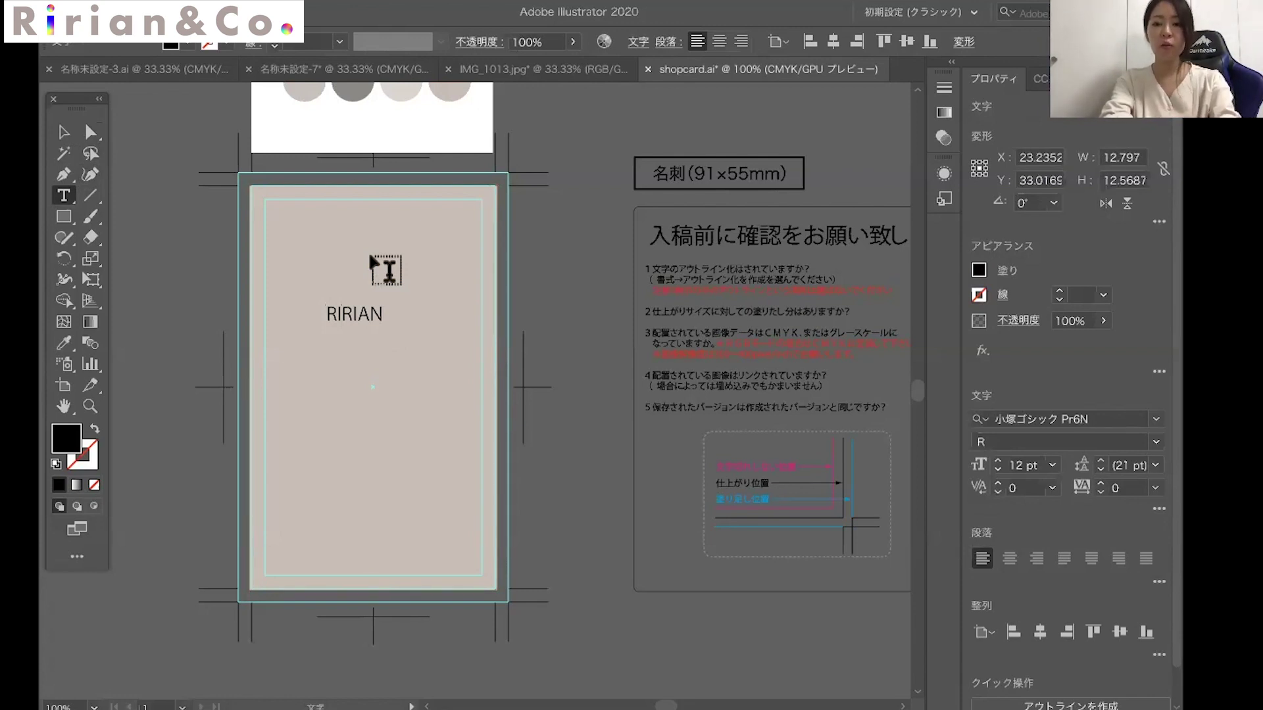
key("Return")
type("CAFET")
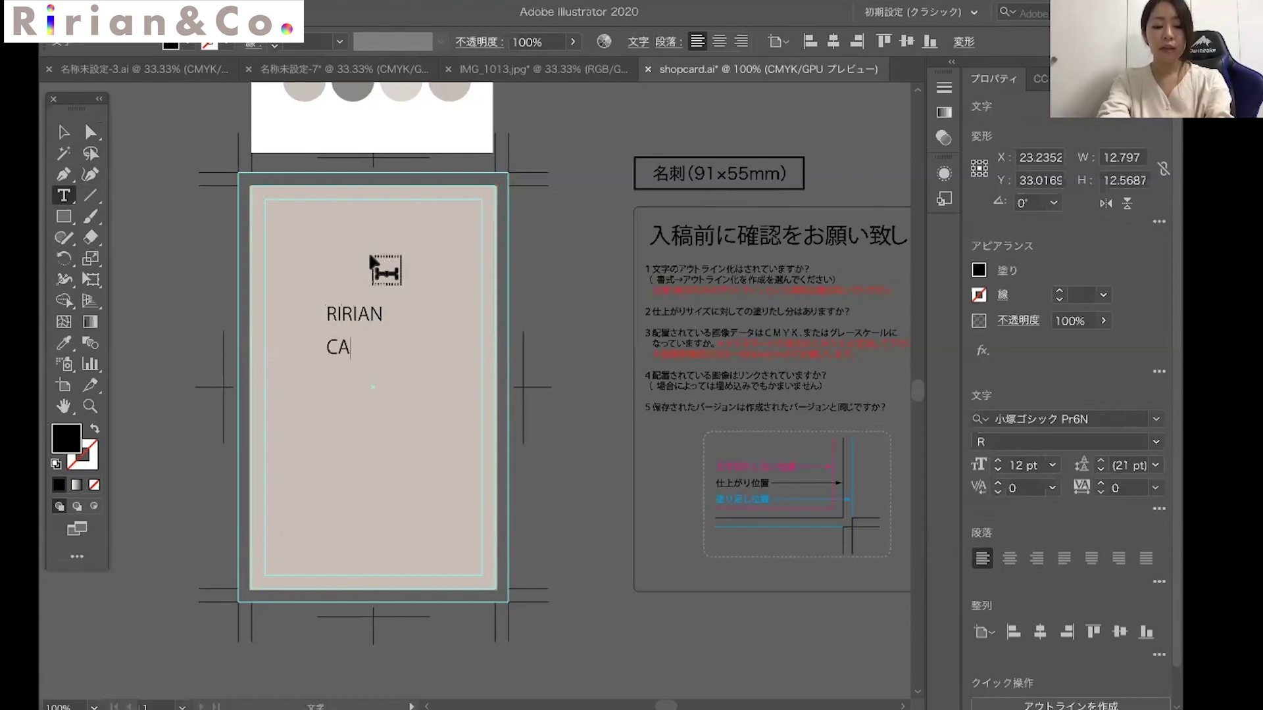
type("IME")
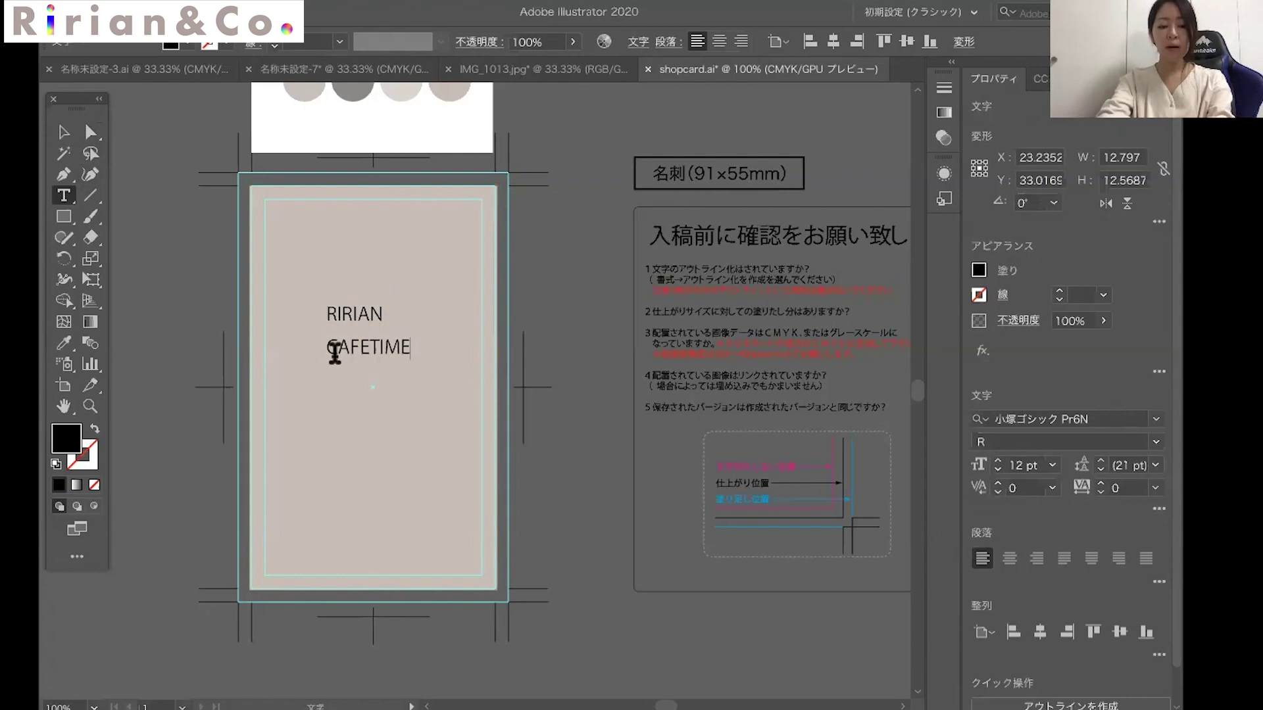
key("Escape")
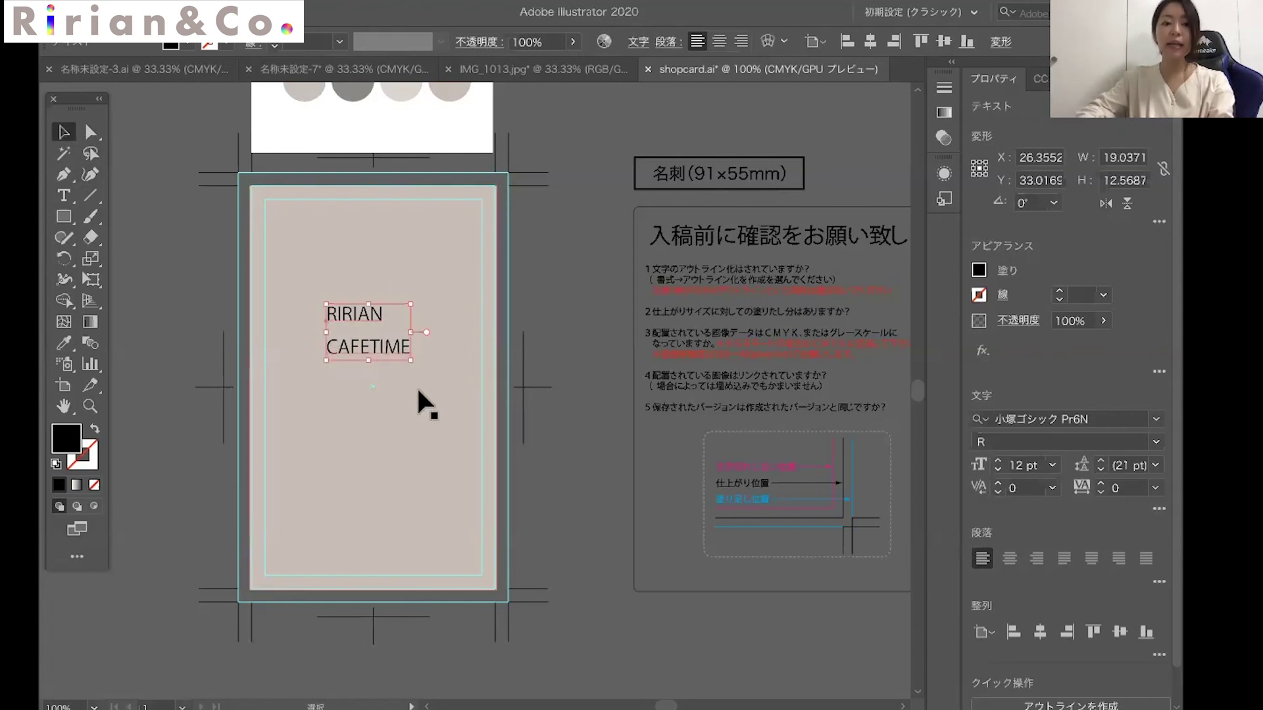
Step: Centre-align the text lines, move them toward the card centre and enlarge slightly
left_click(1009, 559)
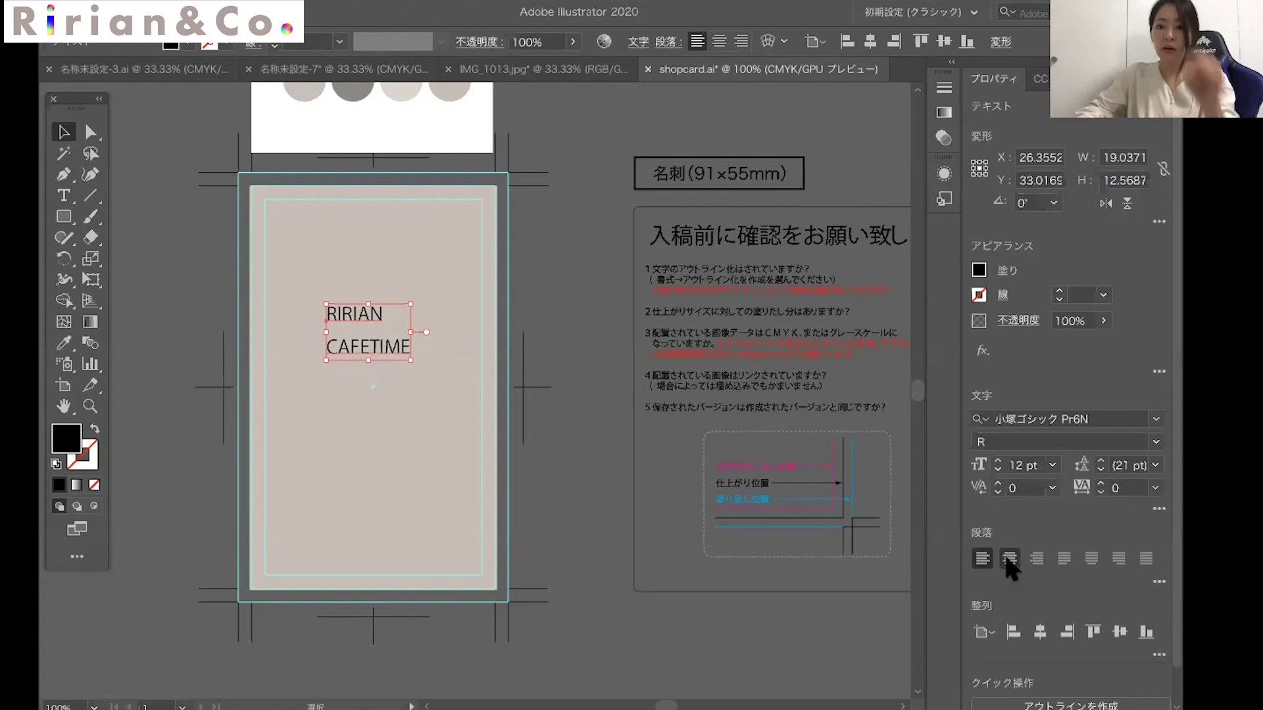
left_click_drag(335, 318, 377, 341)
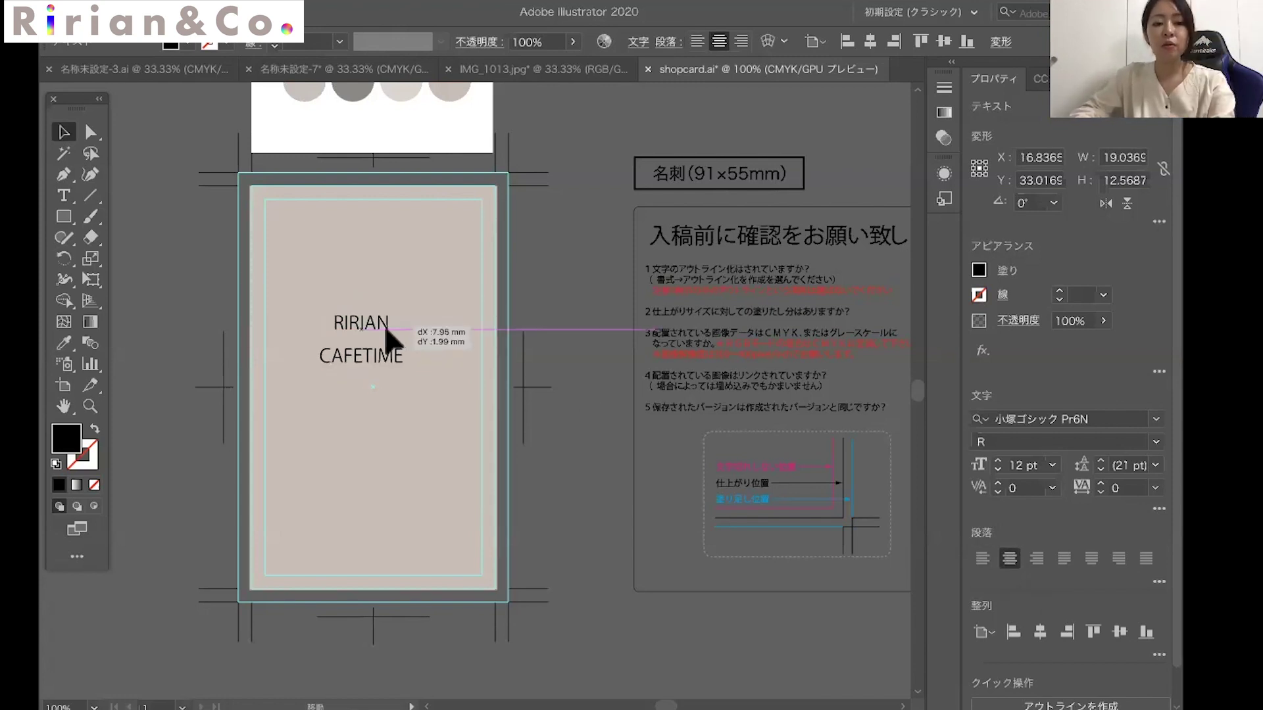
mouse_move(377, 340)
left_mouse_down()
mouse_move(412, 310)
mouse_move(378, 338)
left_mouse_up()
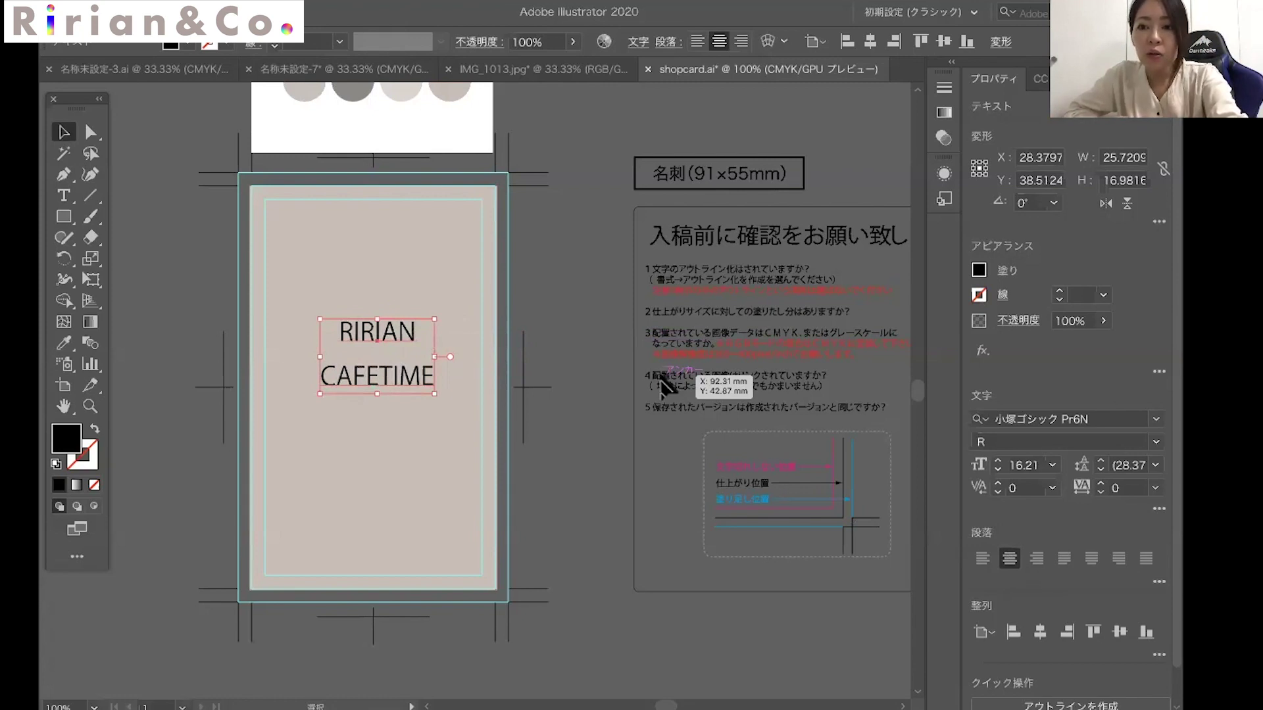
left_click(1060, 421)
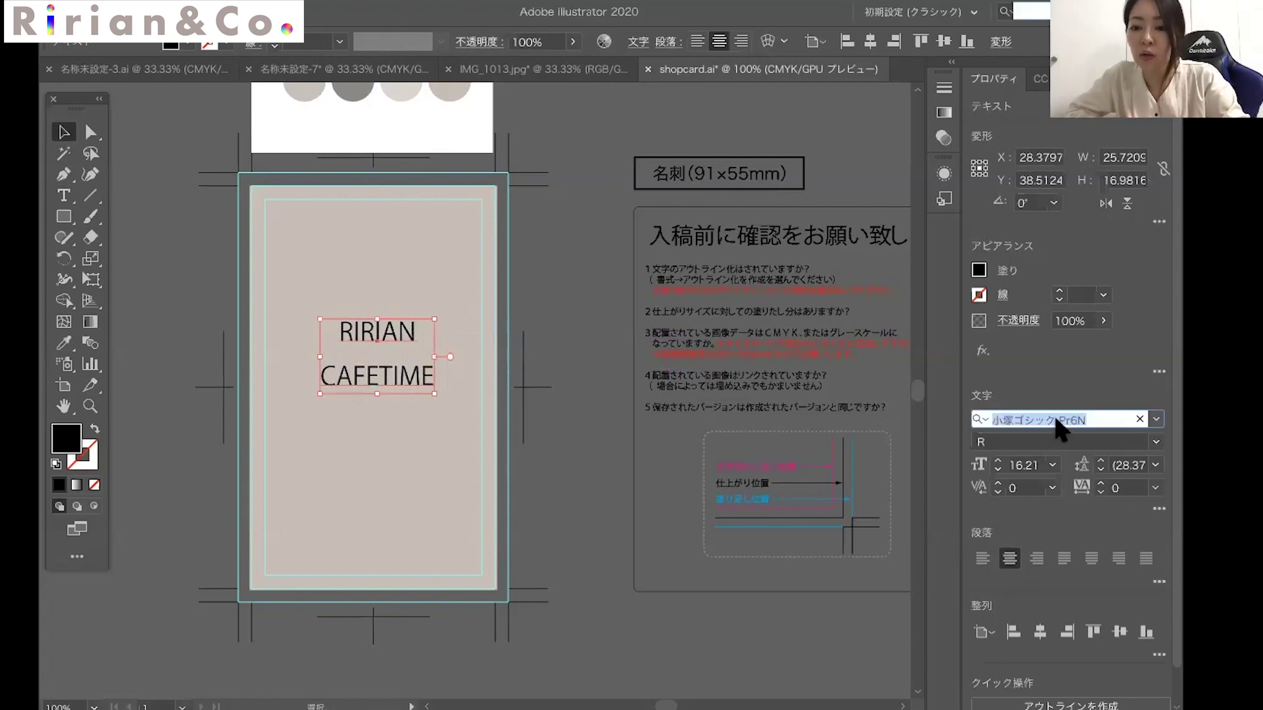
Step: Apply Futura Medium to the RIRIAN CAFETIME text
type("fu")
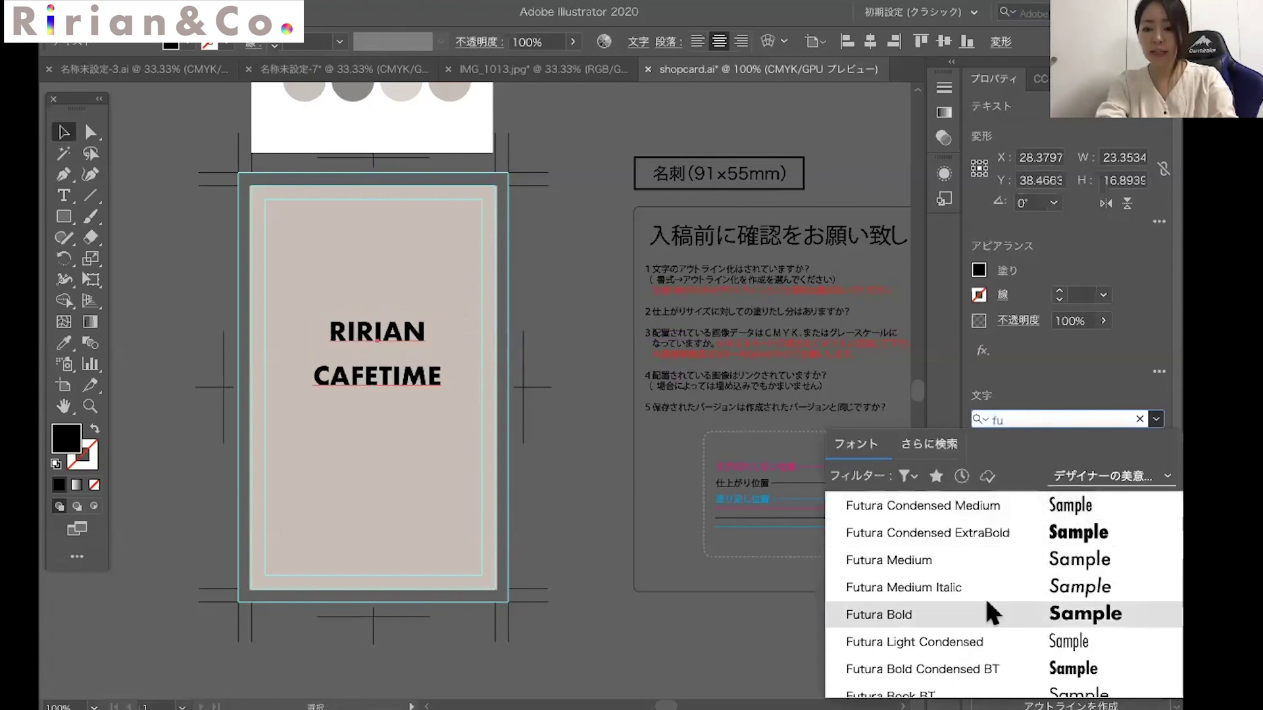
left_click(982, 559)
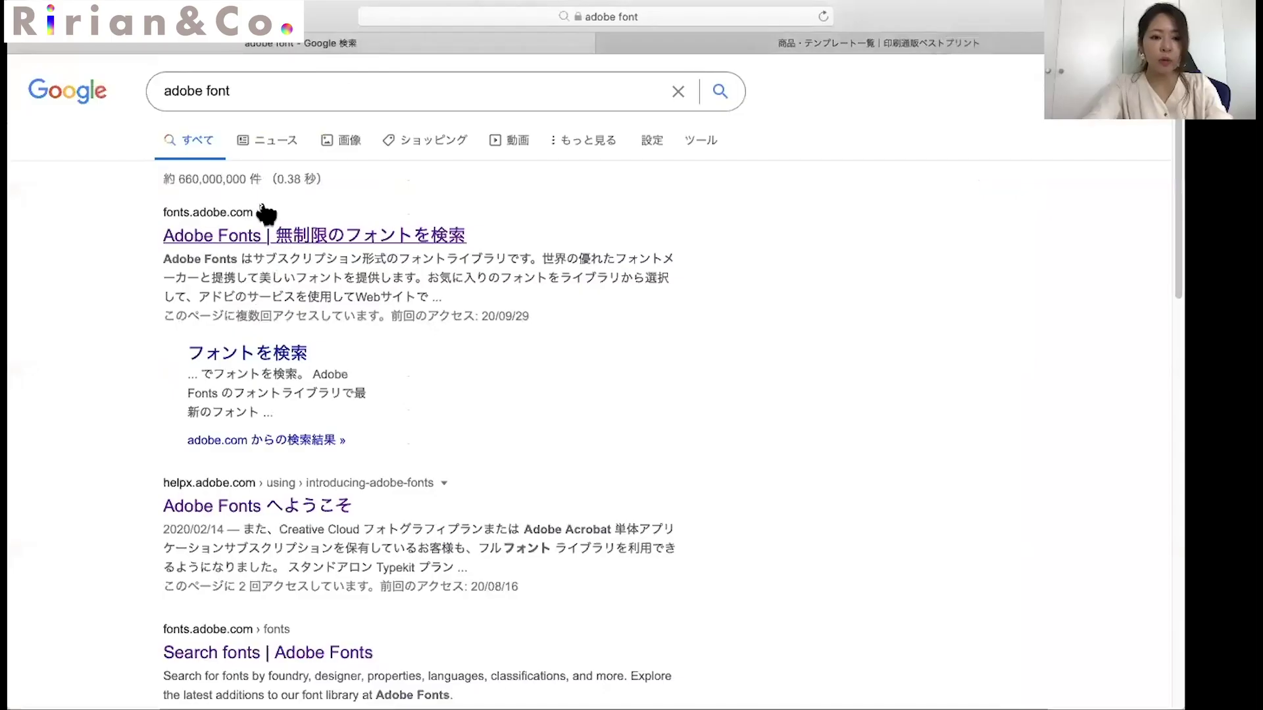
Step: Search Adobe Fonts for futura
left_click(307, 238)
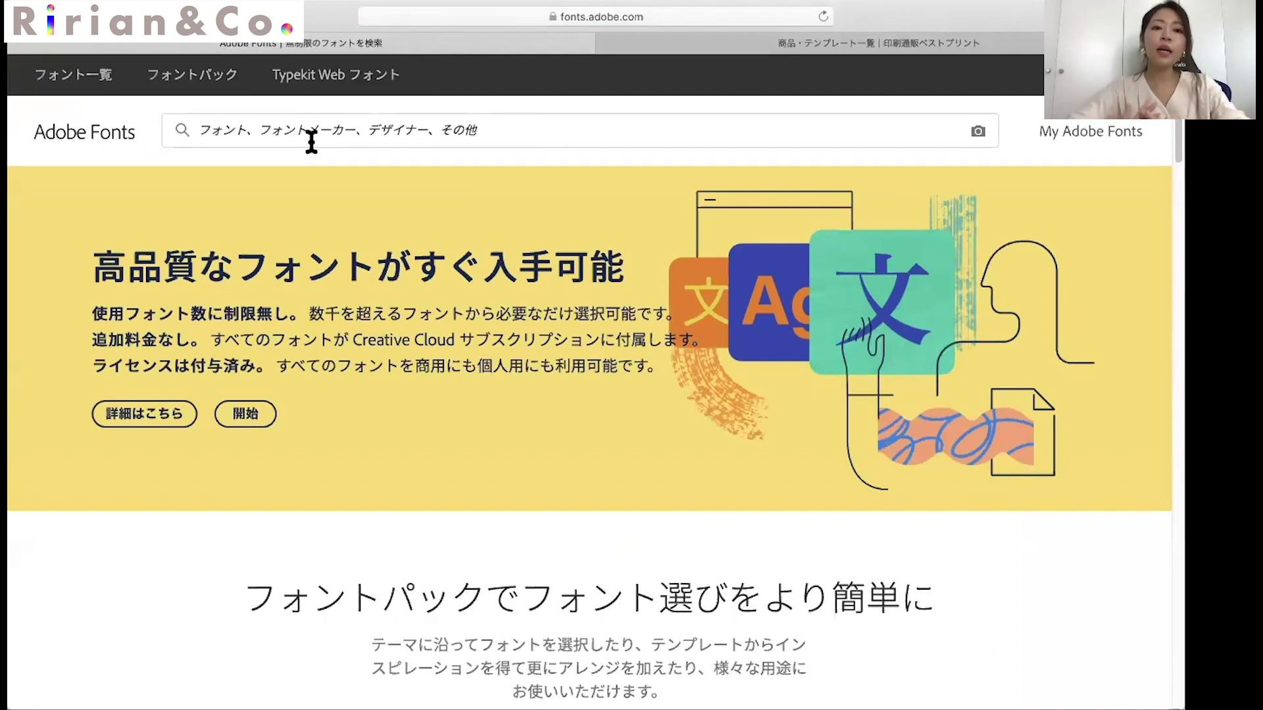
left_click(311, 140)
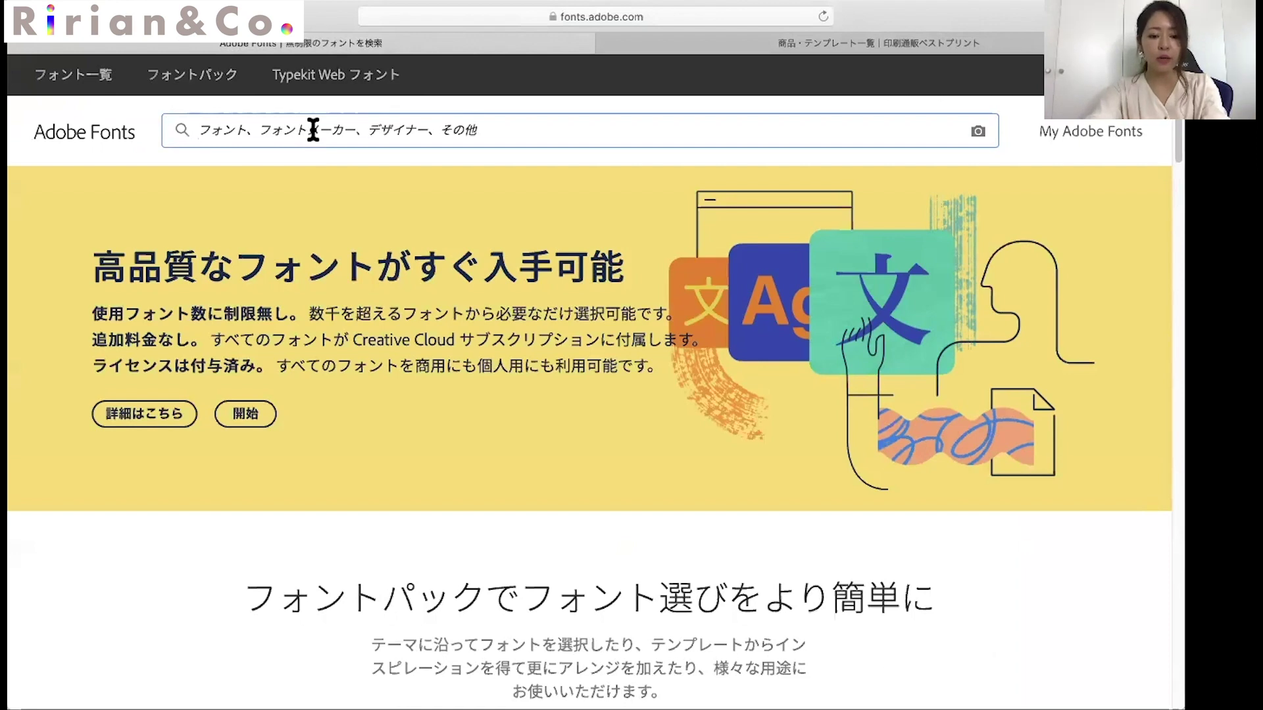
type("futura")
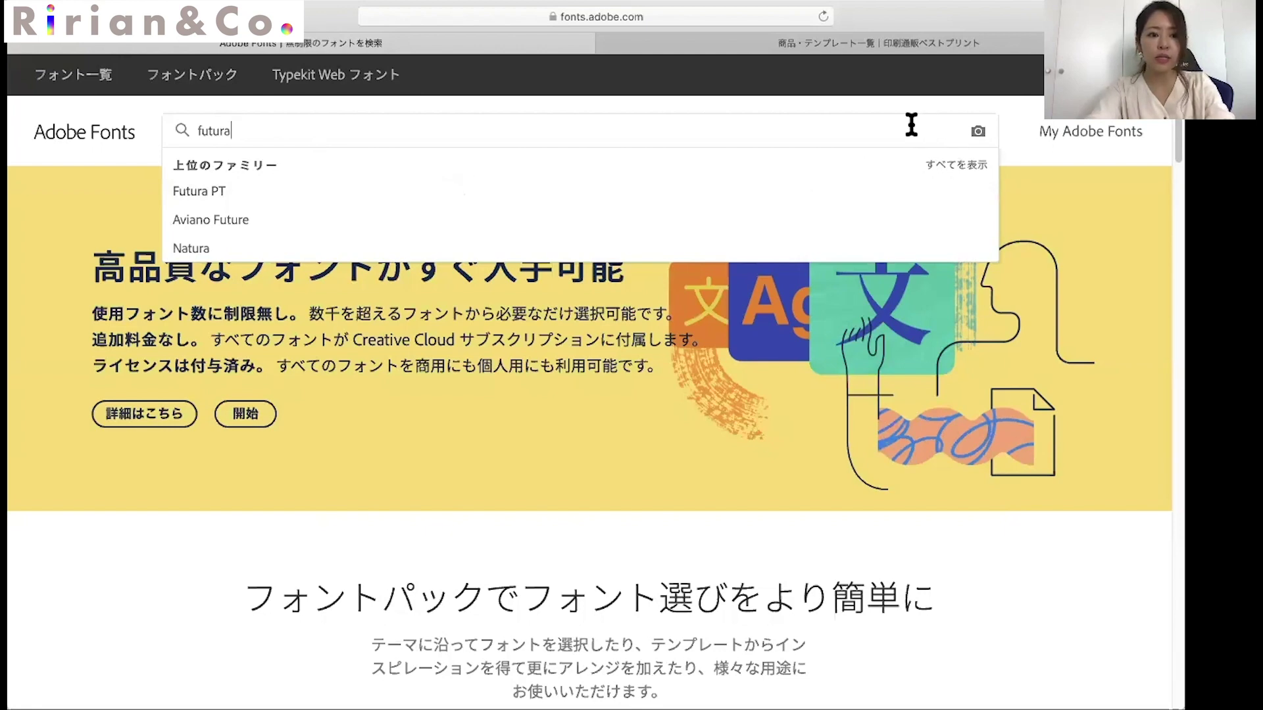
key("Return")
Step: Open the Futura PT family page and browse its available weights
scroll(493, 474, "down", 2)
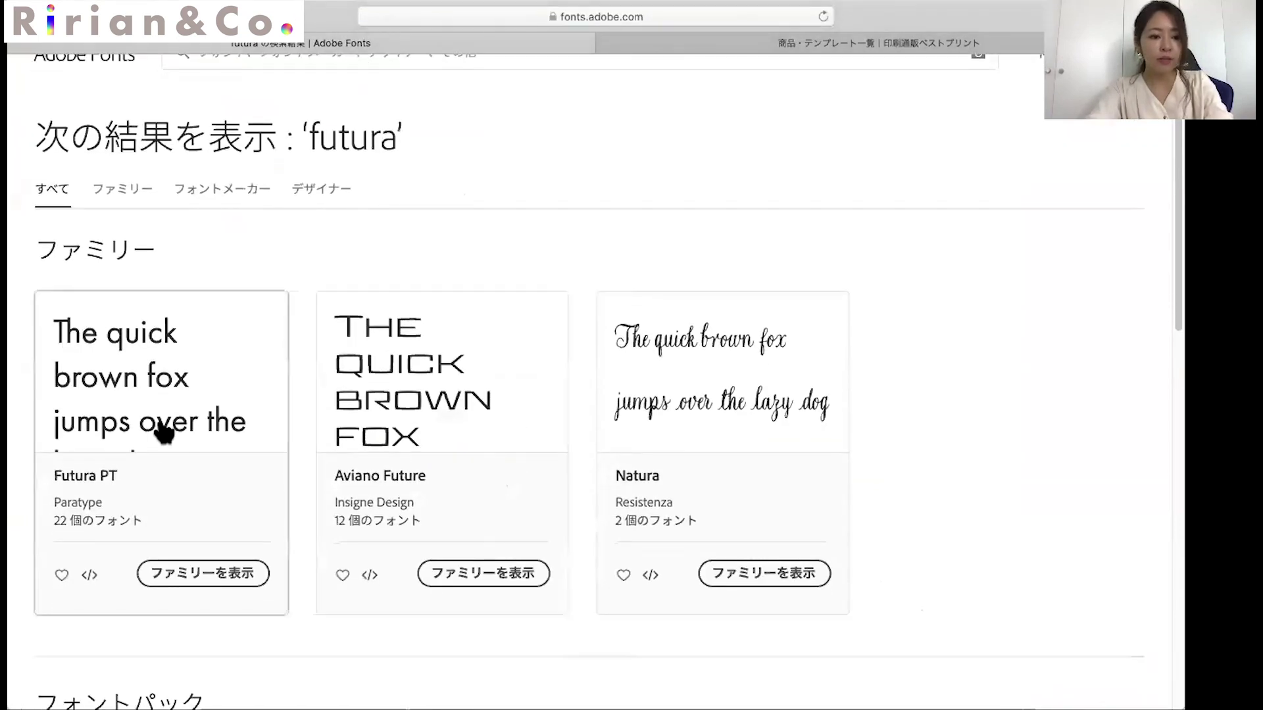
left_click(166, 576)
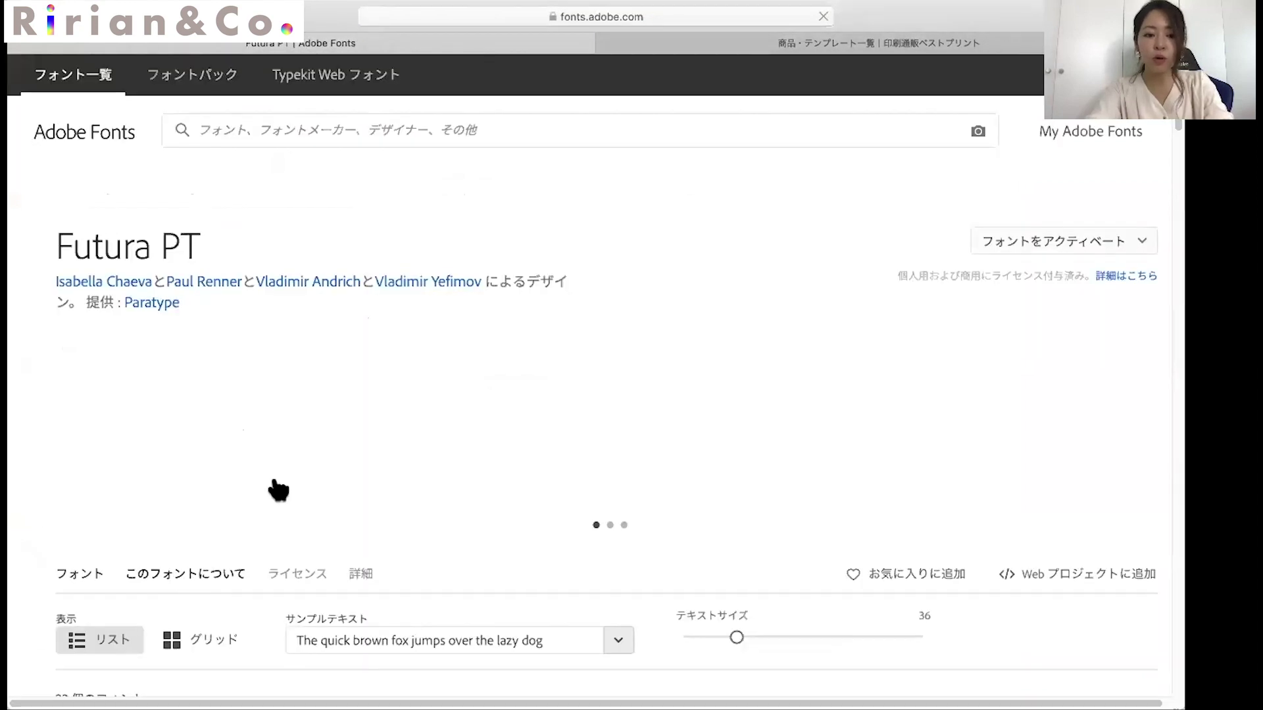
scroll(230, 279, "down", 10)
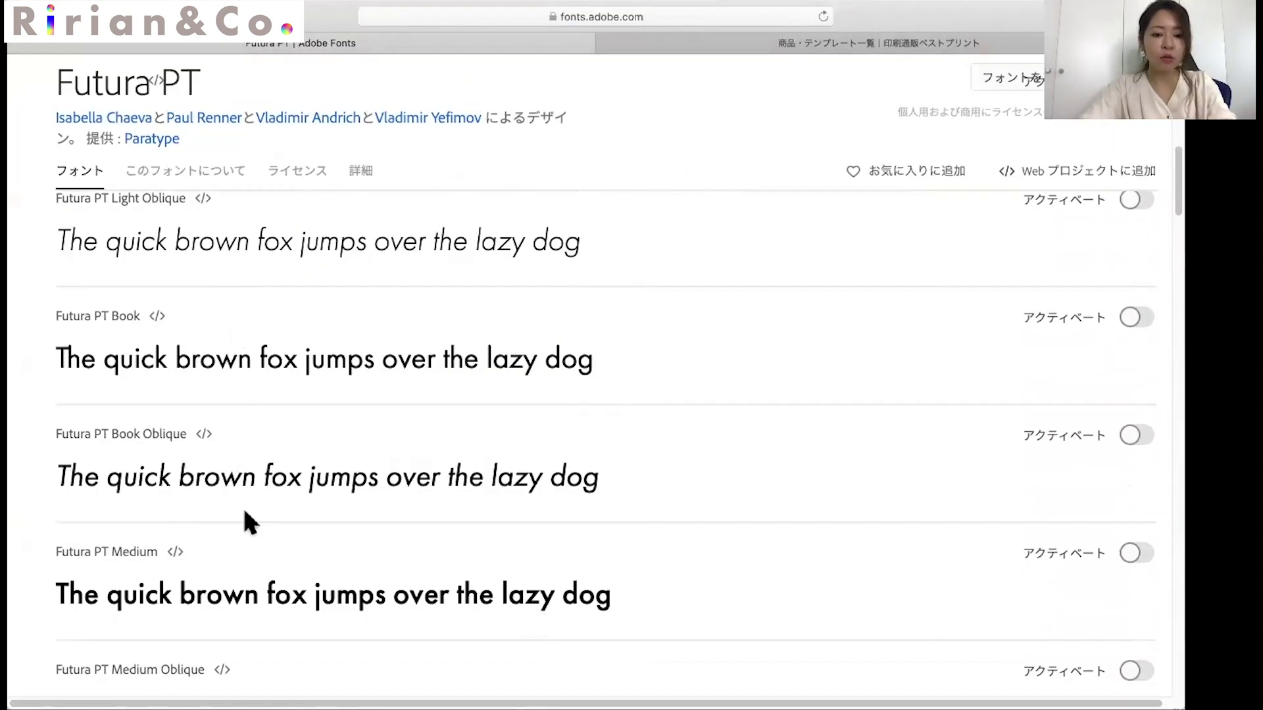
scroll(249, 523, "down", 1)
scroll(249, 523, "down", 2)
scroll(249, 523, "down", 2)
scroll(250, 523, "down", 2)
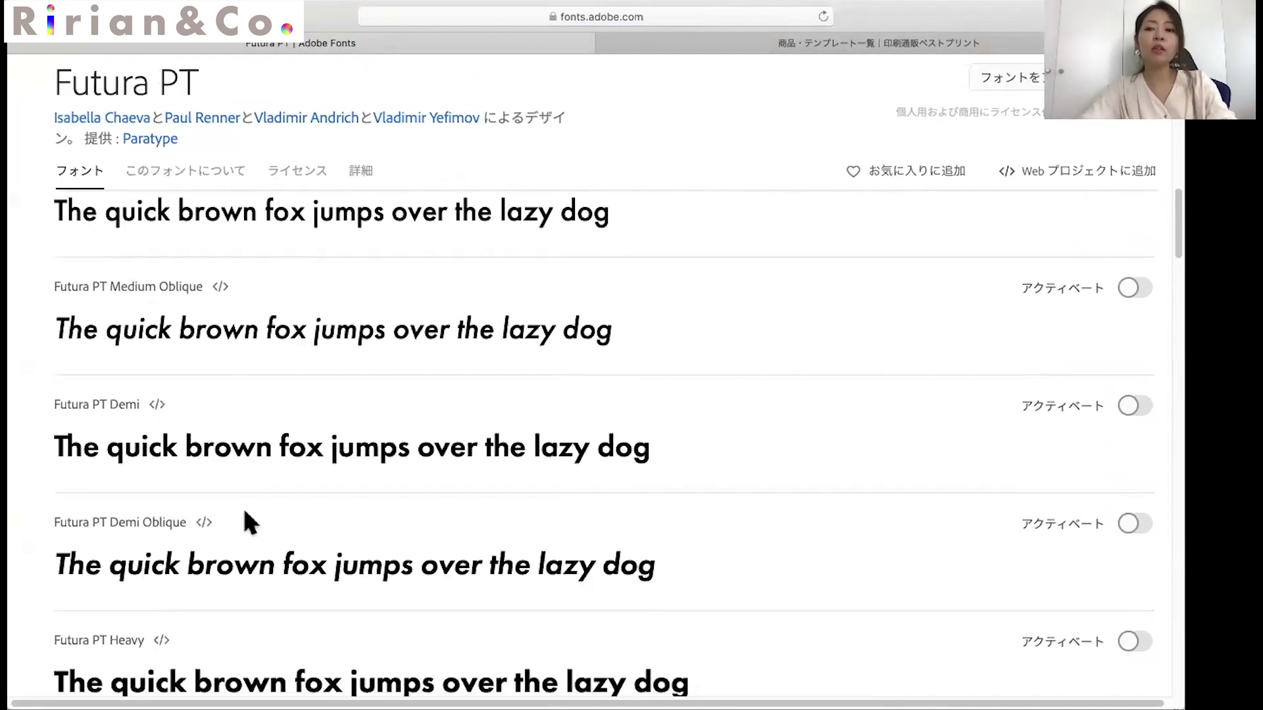
scroll(597, 423, "up", 1)
scroll(625, 513, "up", 1)
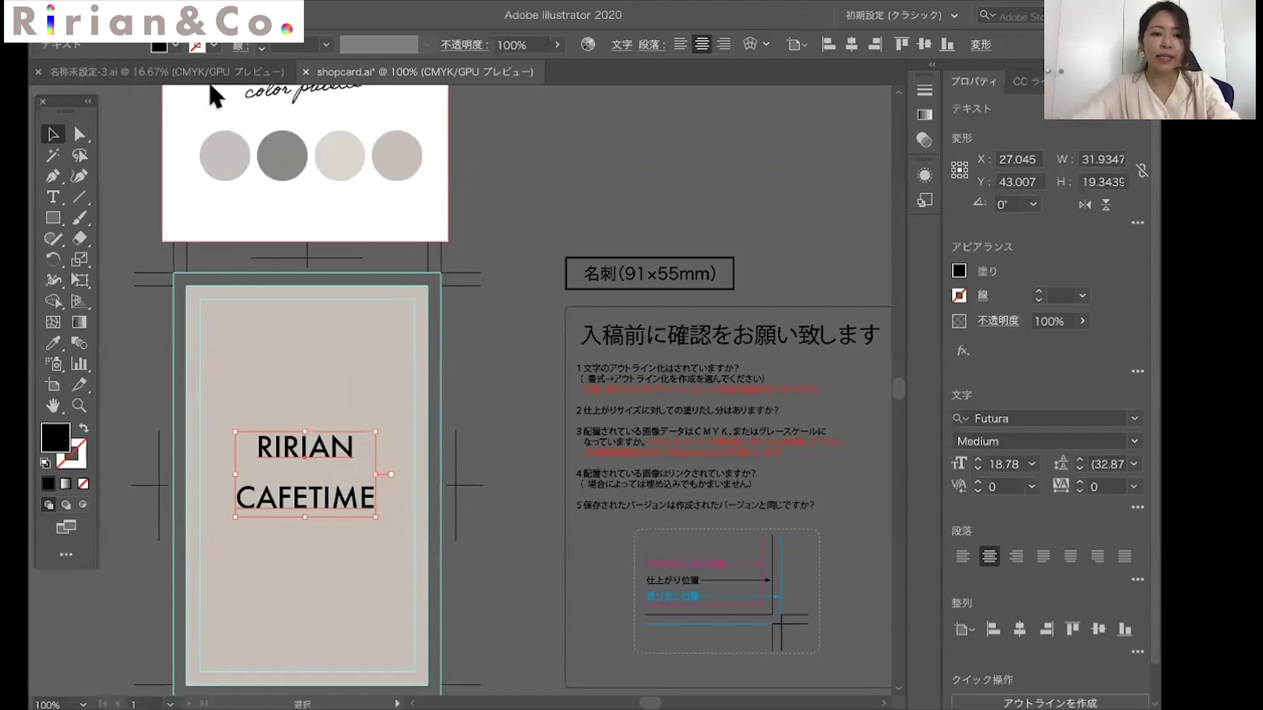
Step: Make RIRIAN CAFETIME white, enlarge it slightly and nudge it into position
left_click(170, 46)
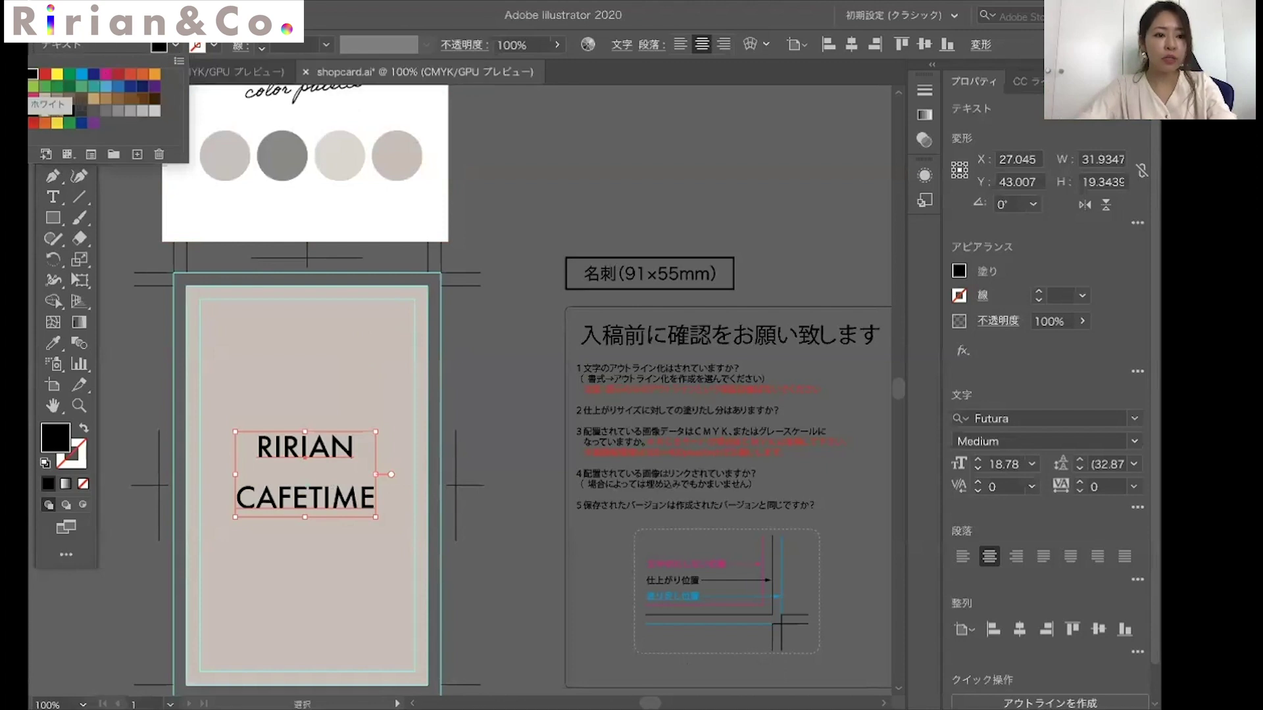
left_click(44, 99)
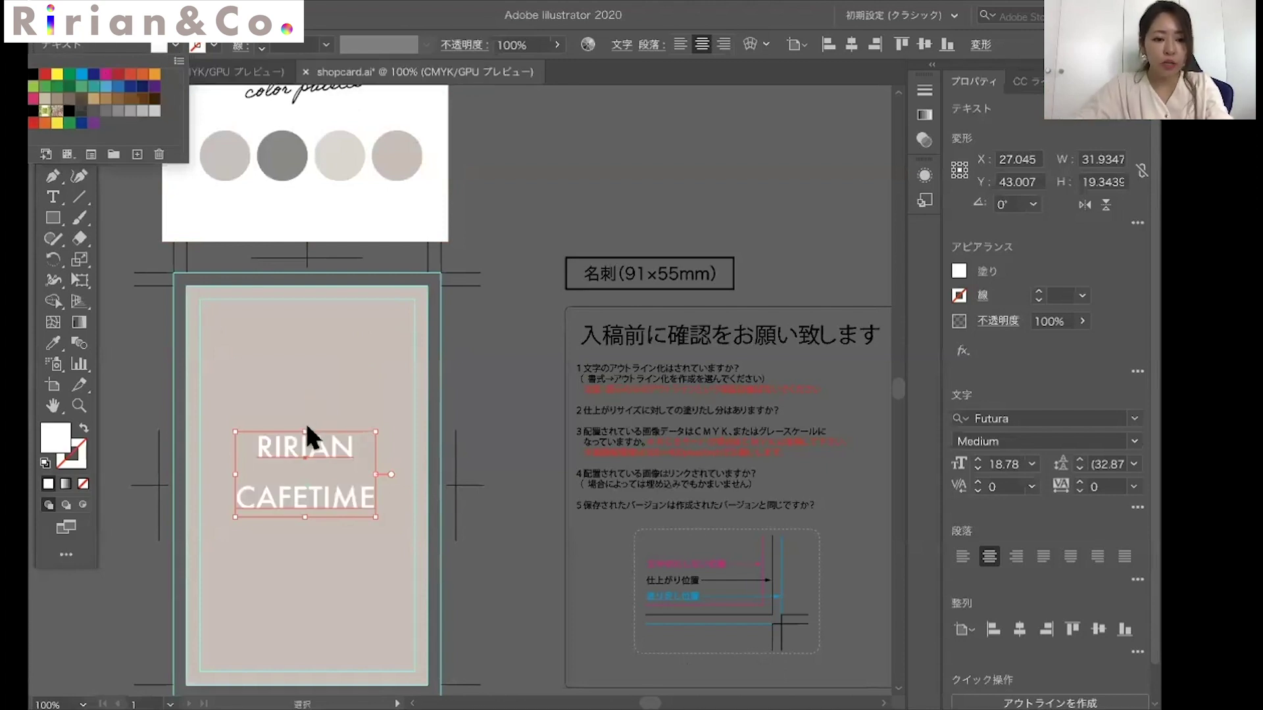
left_click_drag(302, 433, 304, 425)
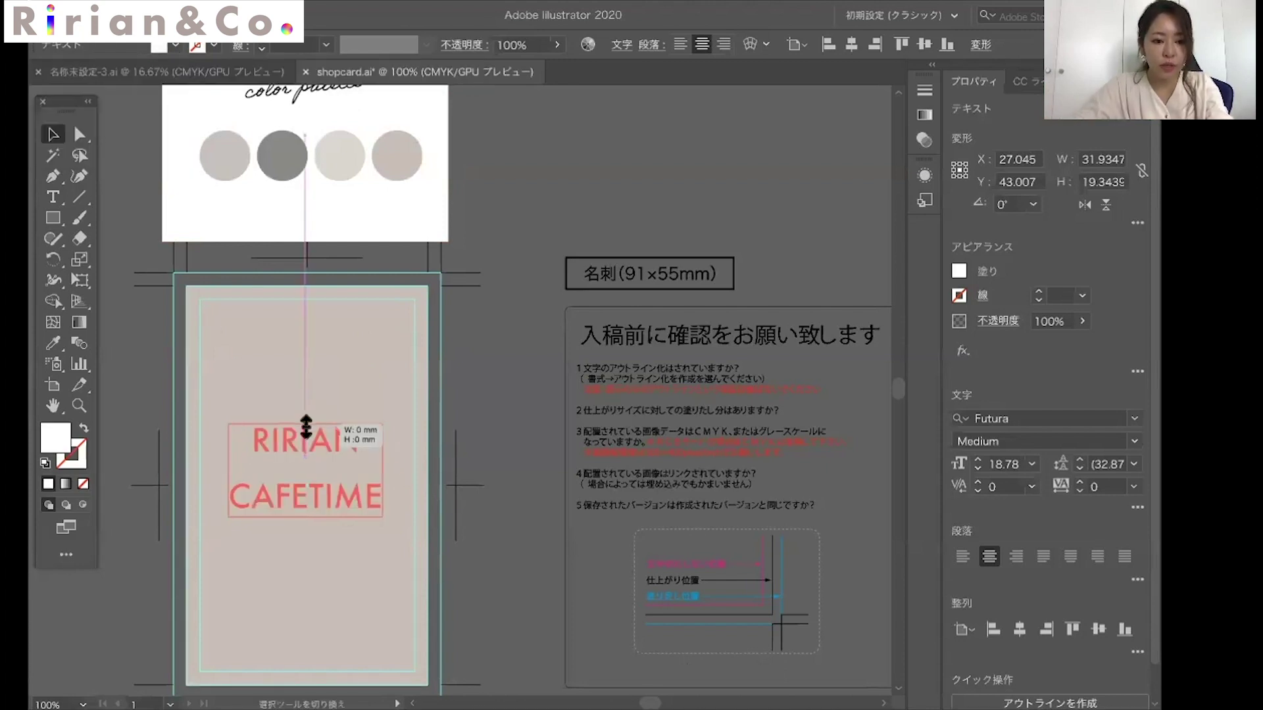
left_click_drag(348, 438, 356, 440)
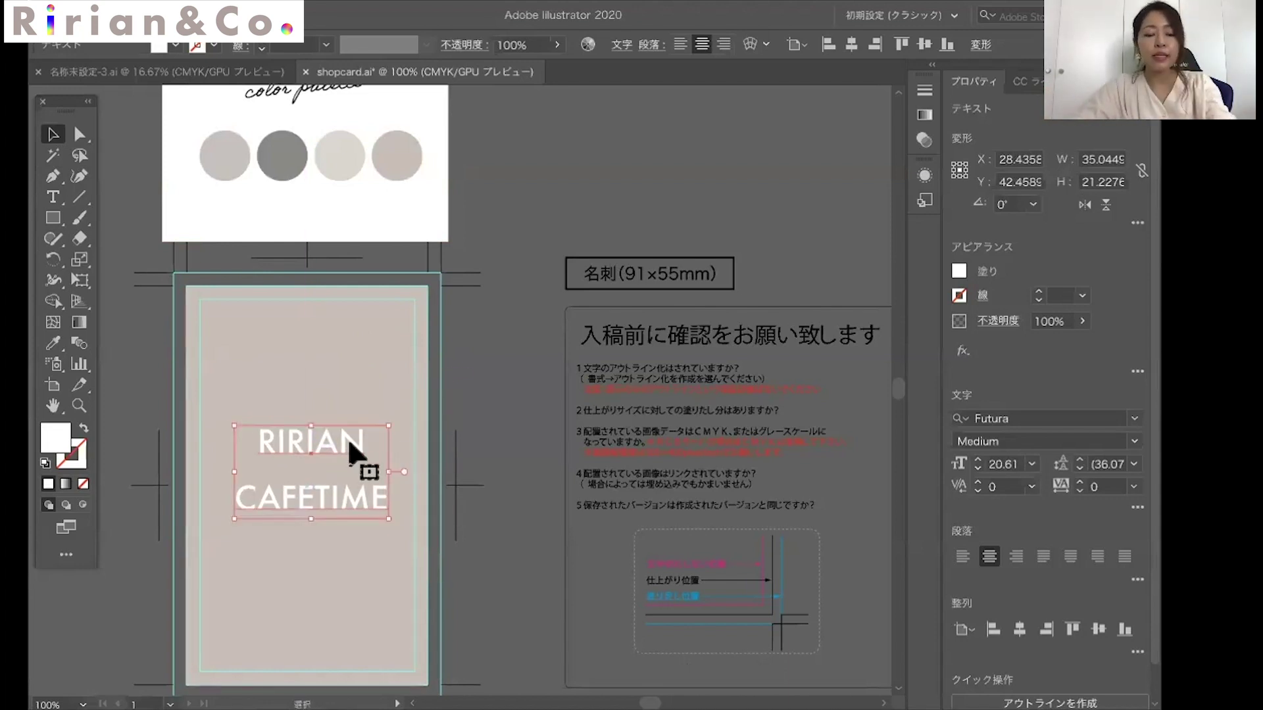
left_click_drag(348, 437, 343, 437)
left_click(319, 286)
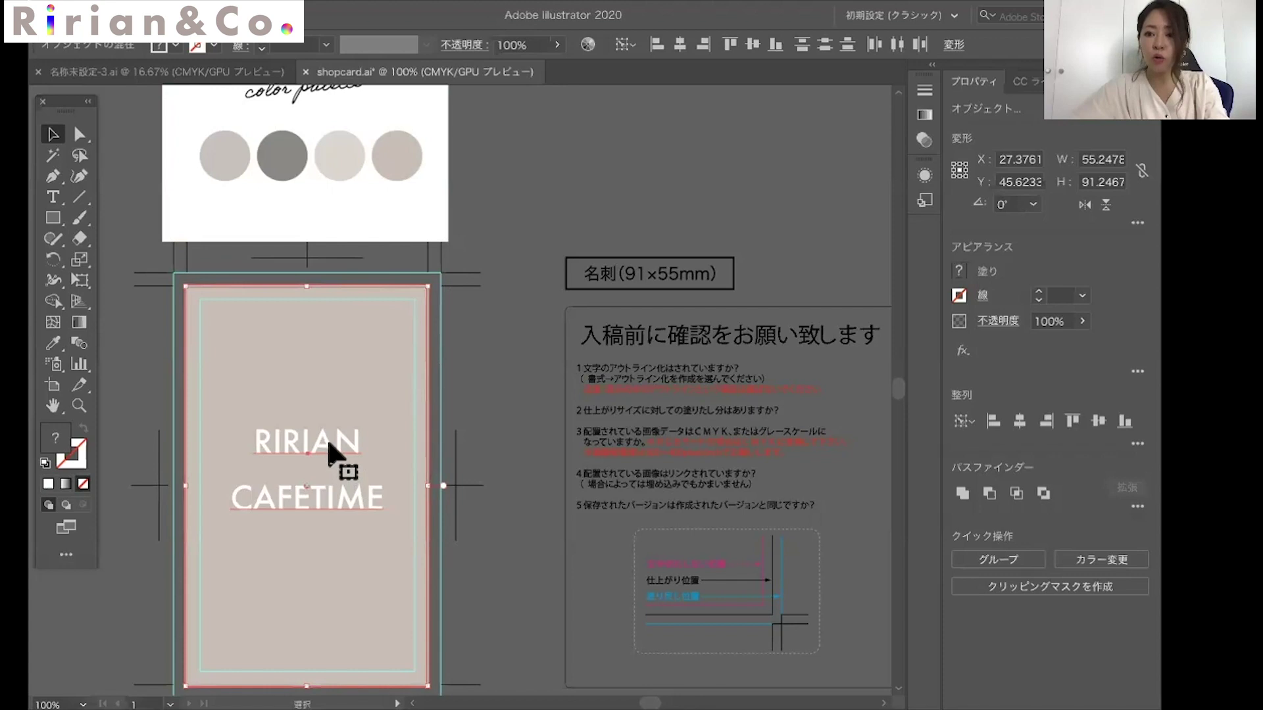
Step: Align the white RIRIAN CAFETIME text to the card's horizontal centre with Horizontal Align Center
left_click(1019, 422)
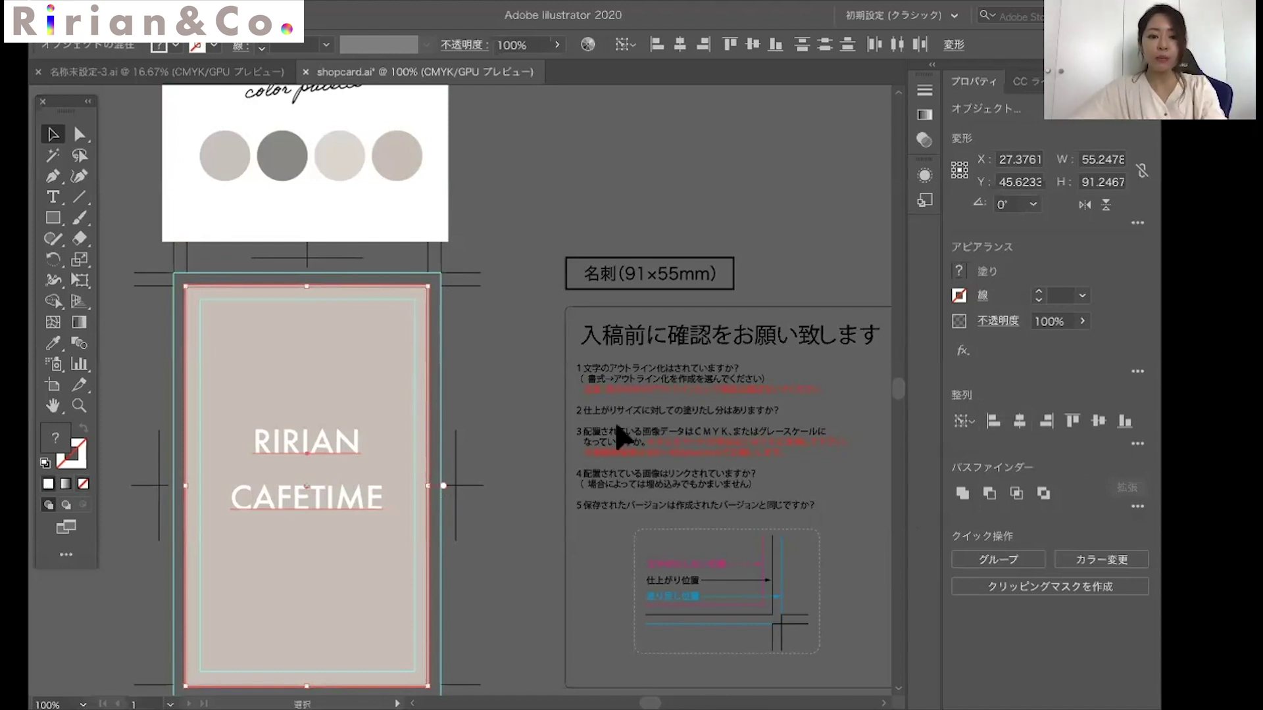
left_click_drag(352, 450, 528, 449)
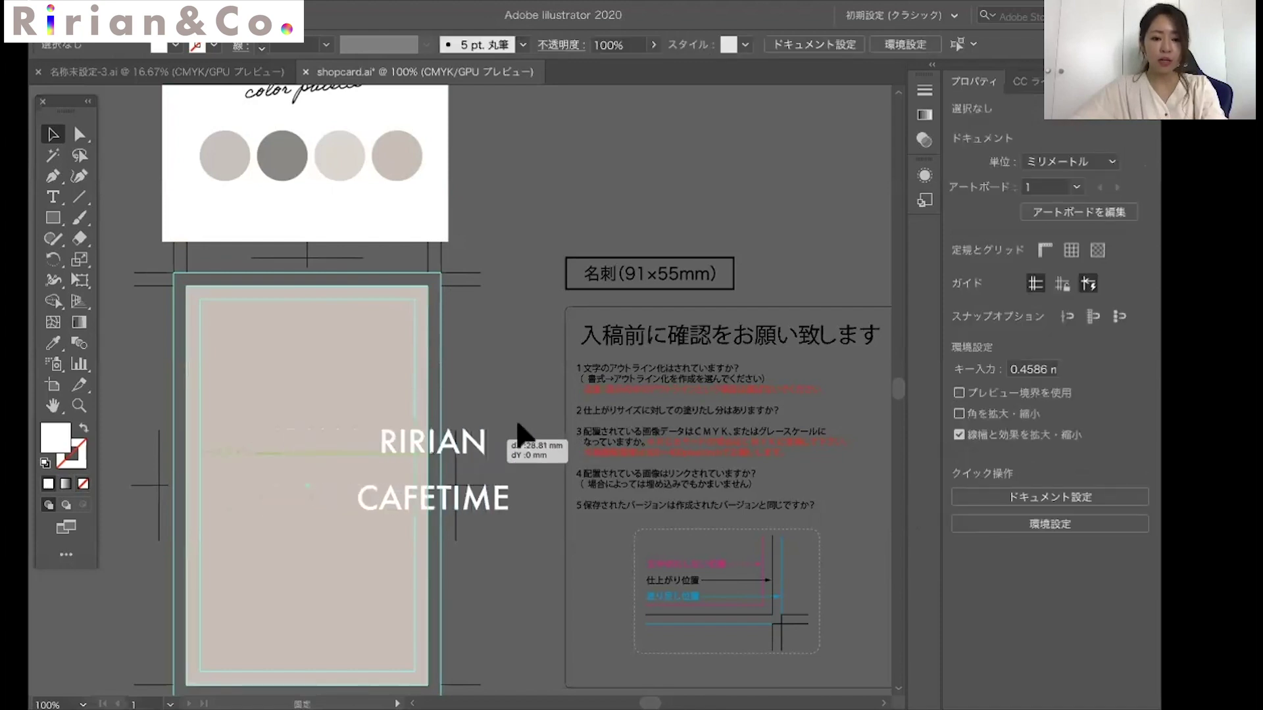
left_click(374, 349, "shift")
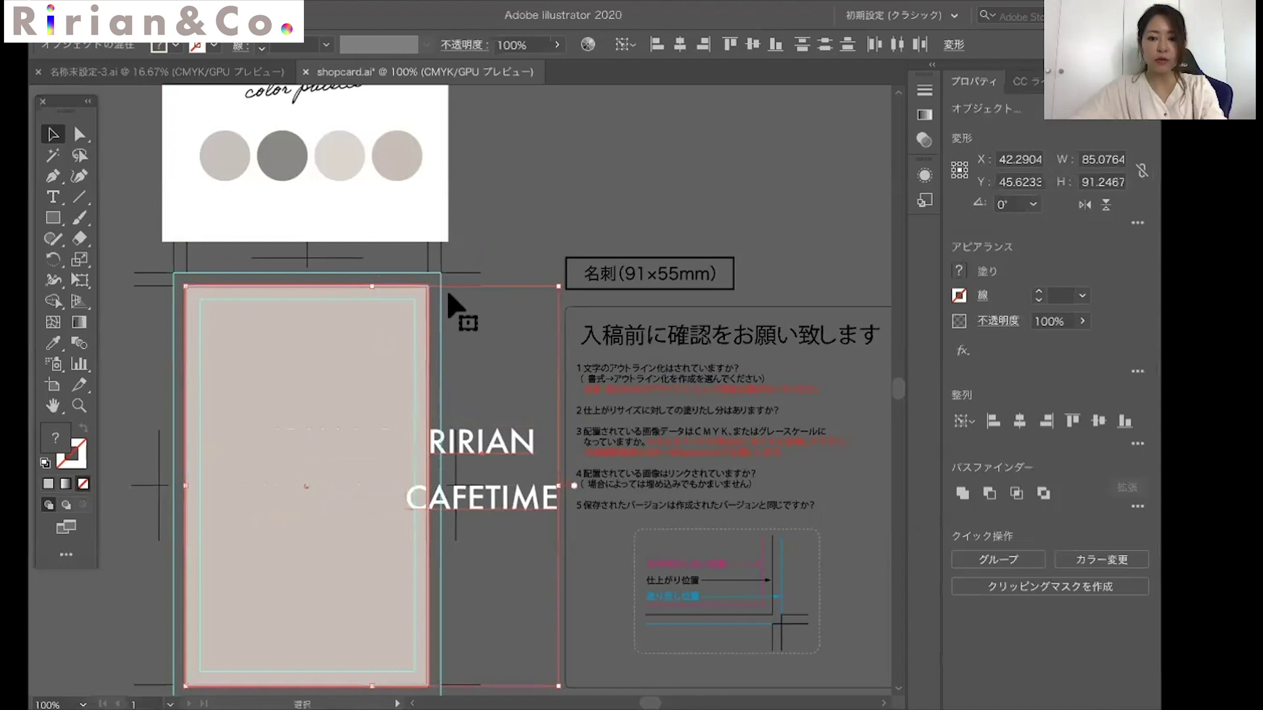
left_click(1020, 422)
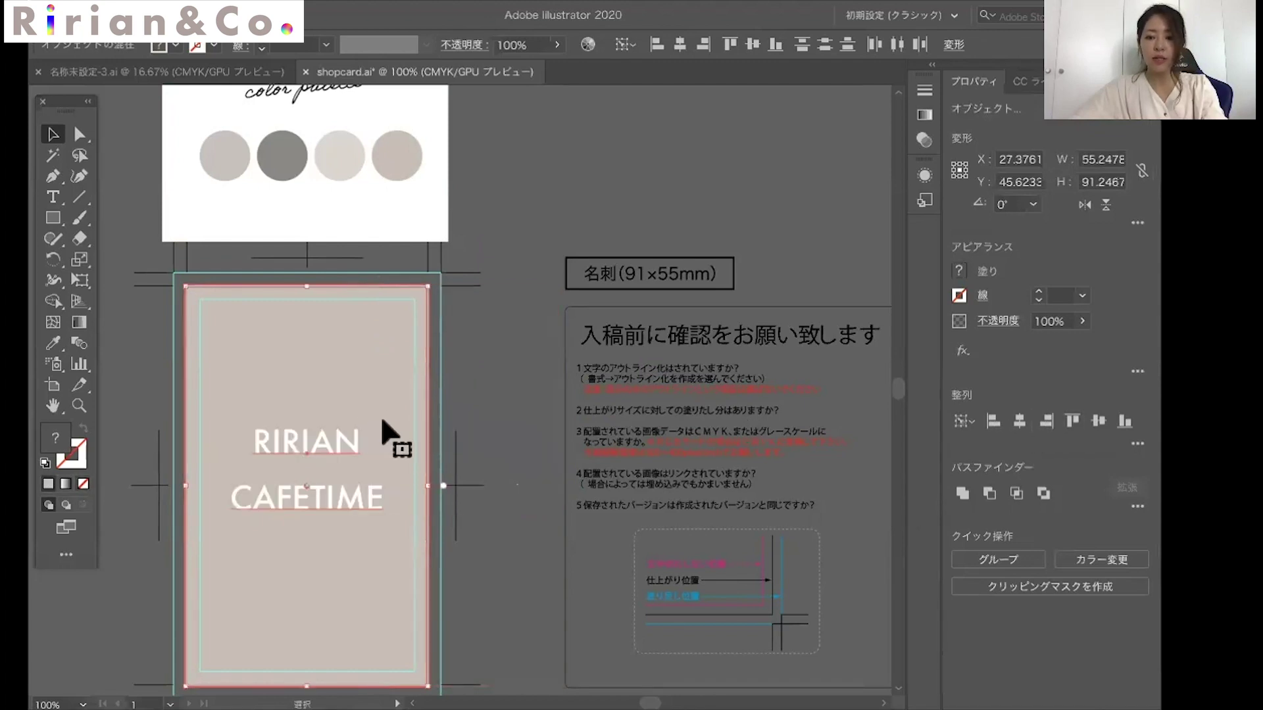
left_click(466, 427)
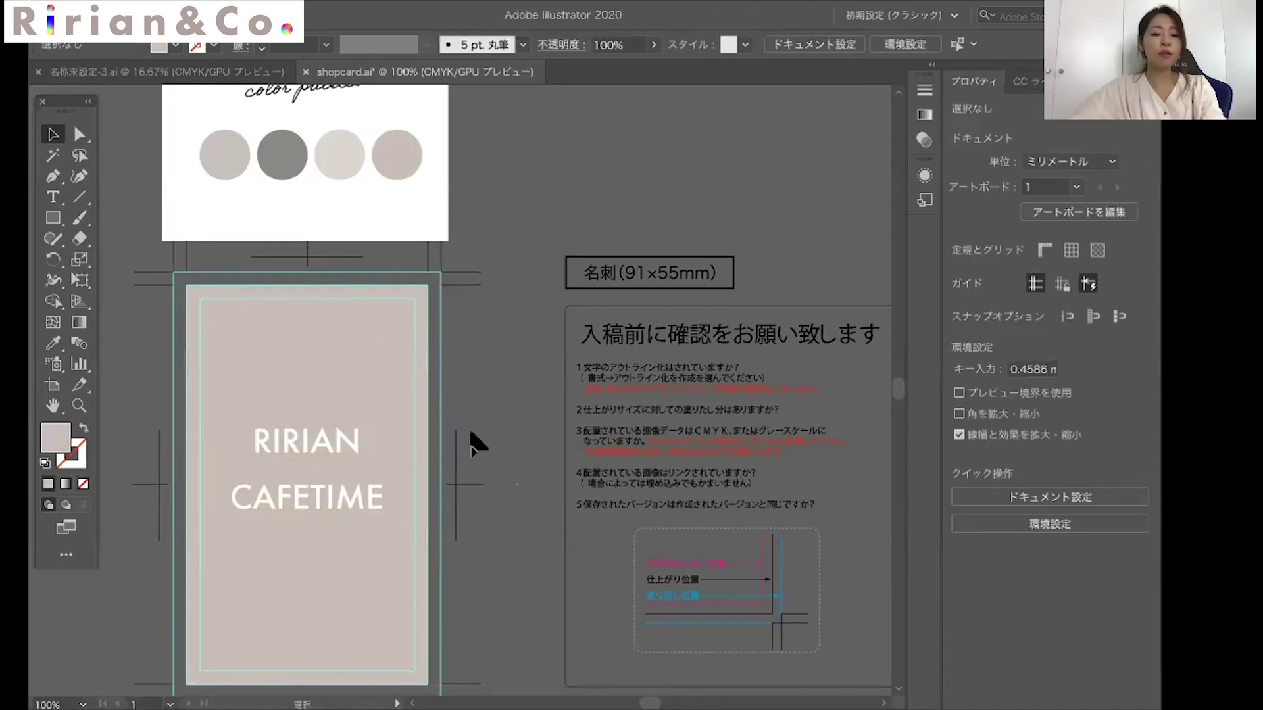
left_click(52, 197)
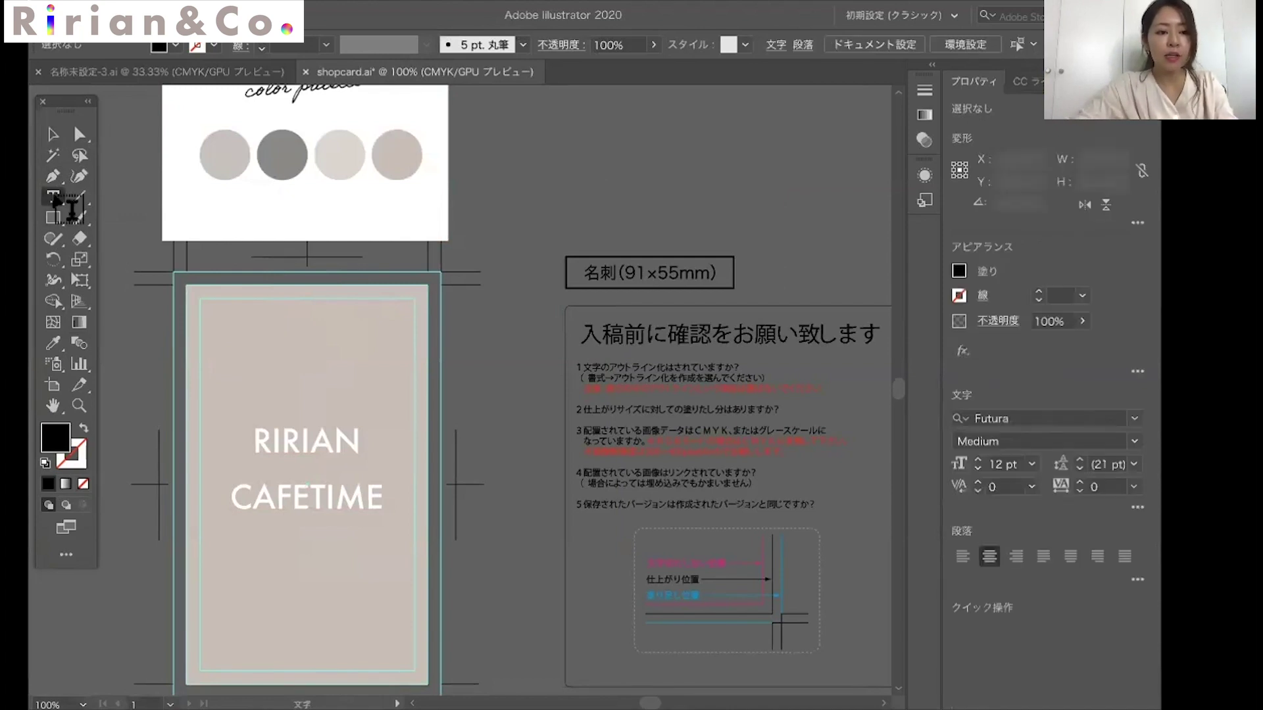
Step: Add a 'for your relax time' text line between RIRIAN and CAFETIME, then search fonts for 'adobe ha'
left_click(244, 381)
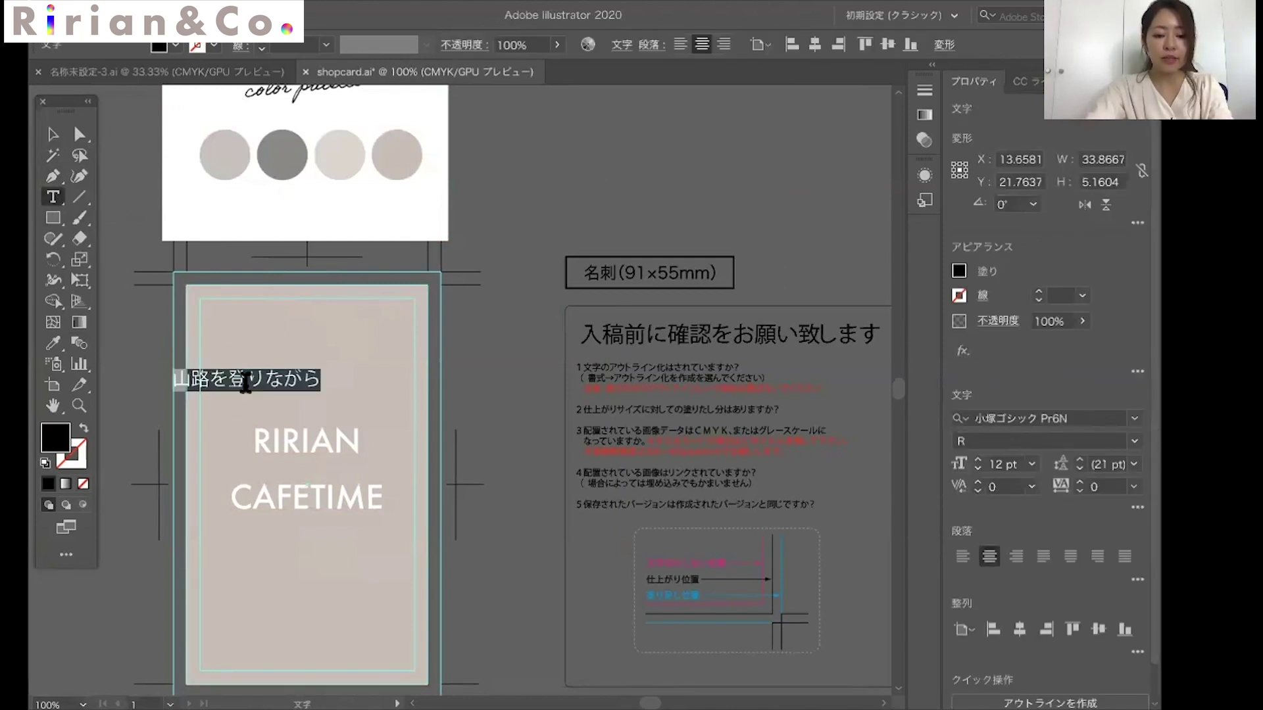
key("BackSpace")
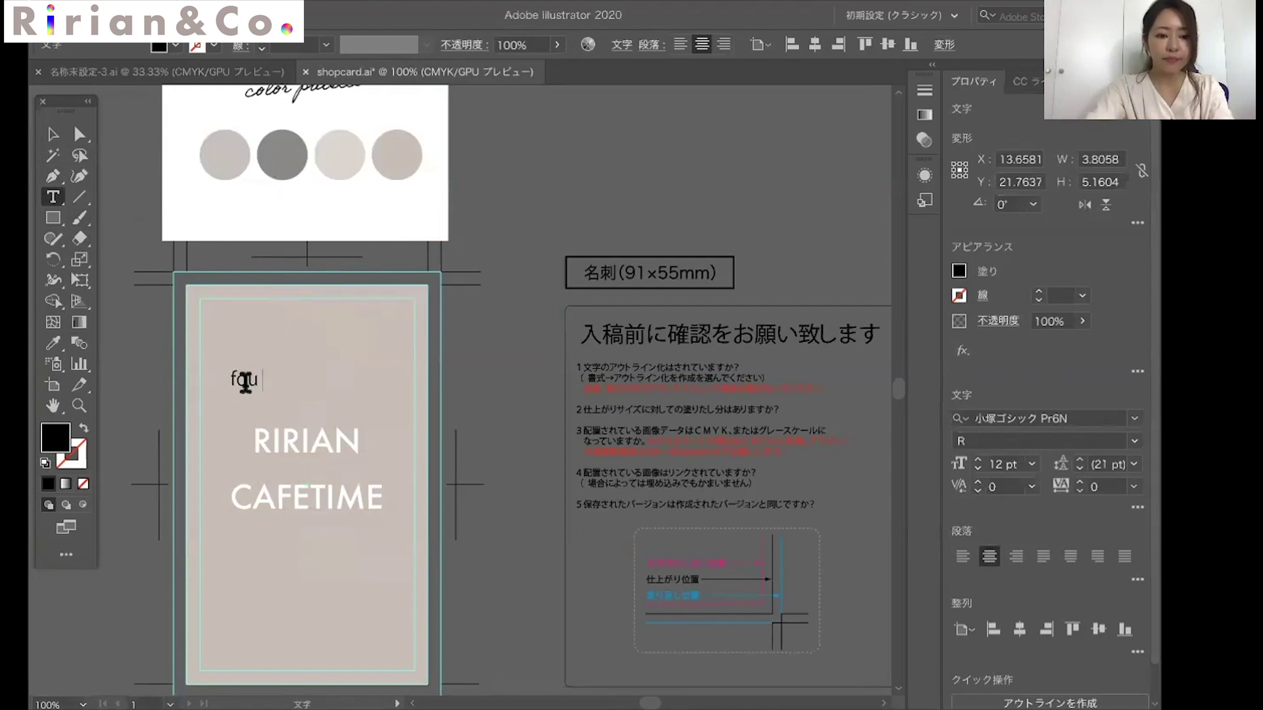
type("your re")
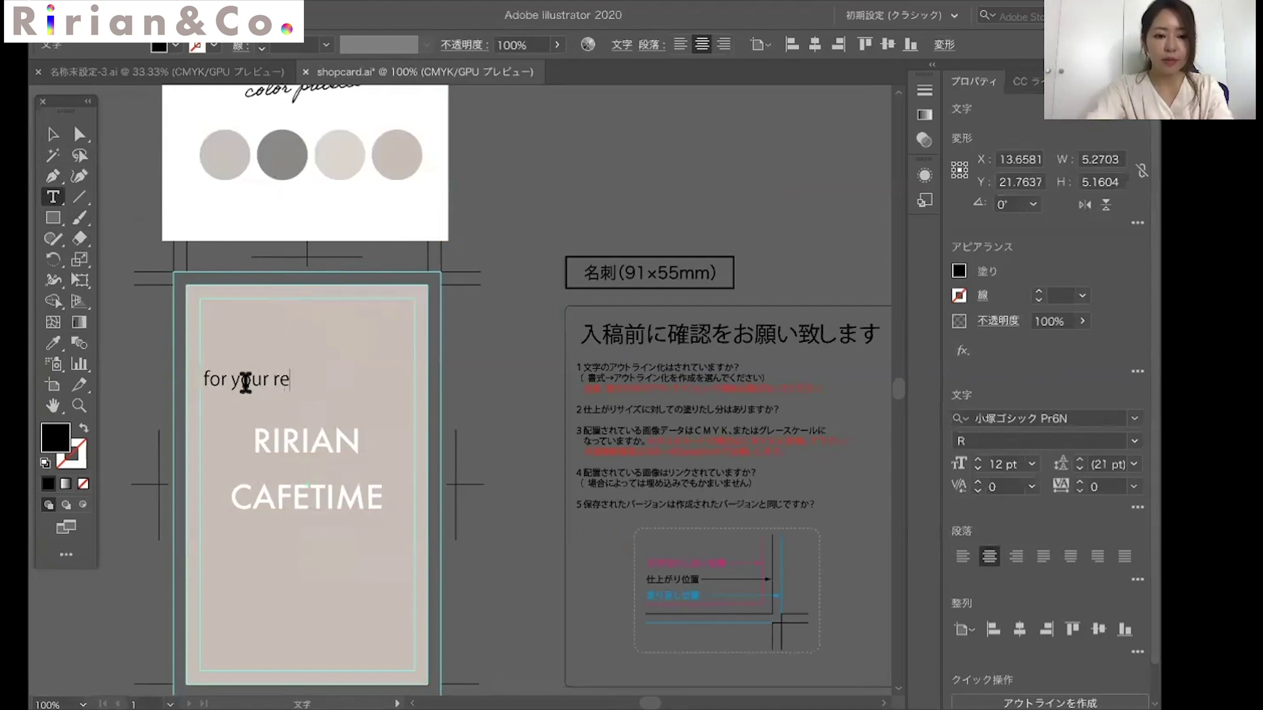
type("lax time")
key("Escape")
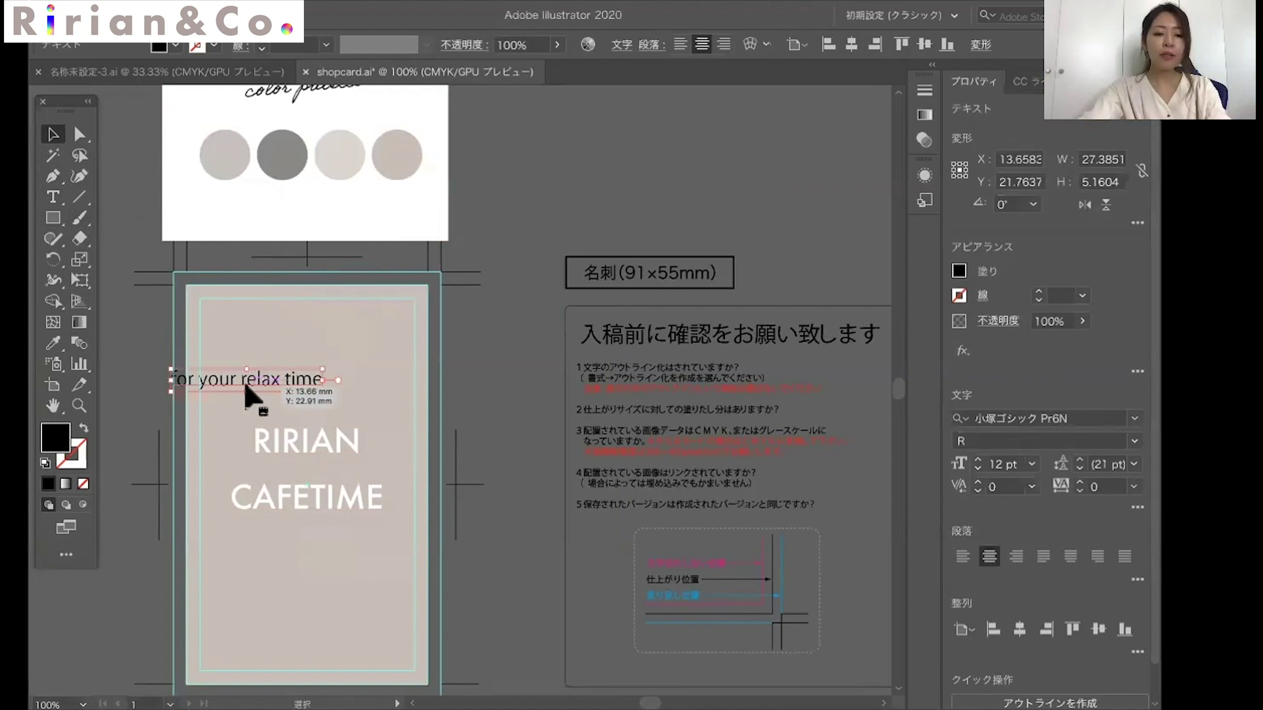
mouse_move(299, 395)
left_mouse_down()
mouse_move(363, 439)
mouse_move(365, 489)
left_mouse_up()
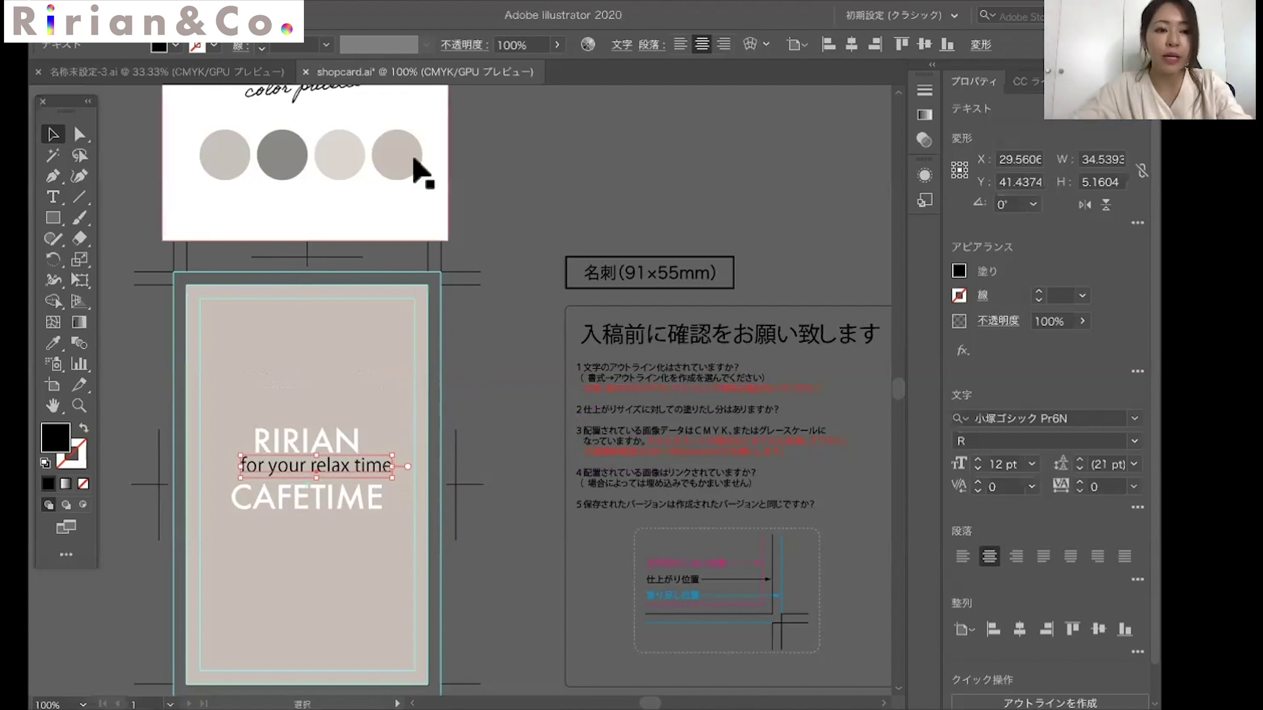
left_click(1046, 419)
type("adobe han")
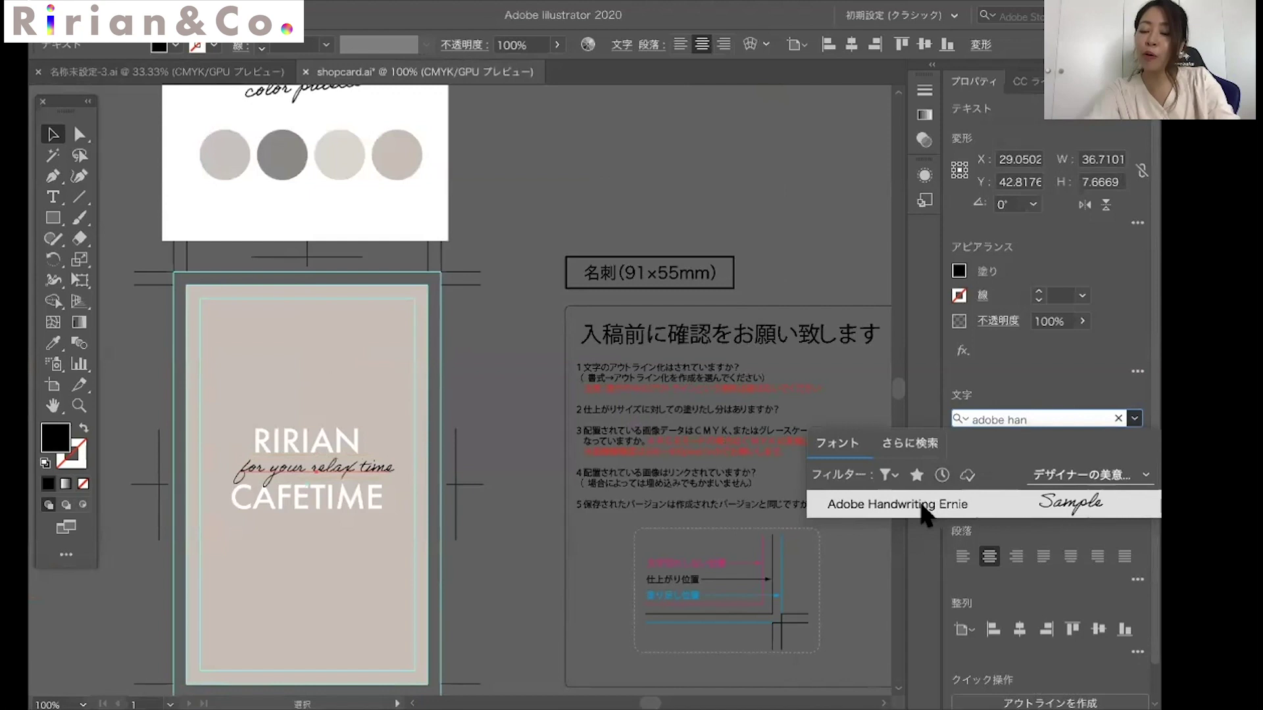
Step: Set the script line in Adobe Handwriting Ernie, then narrow, tilt and enlarge it
left_click(920, 505)
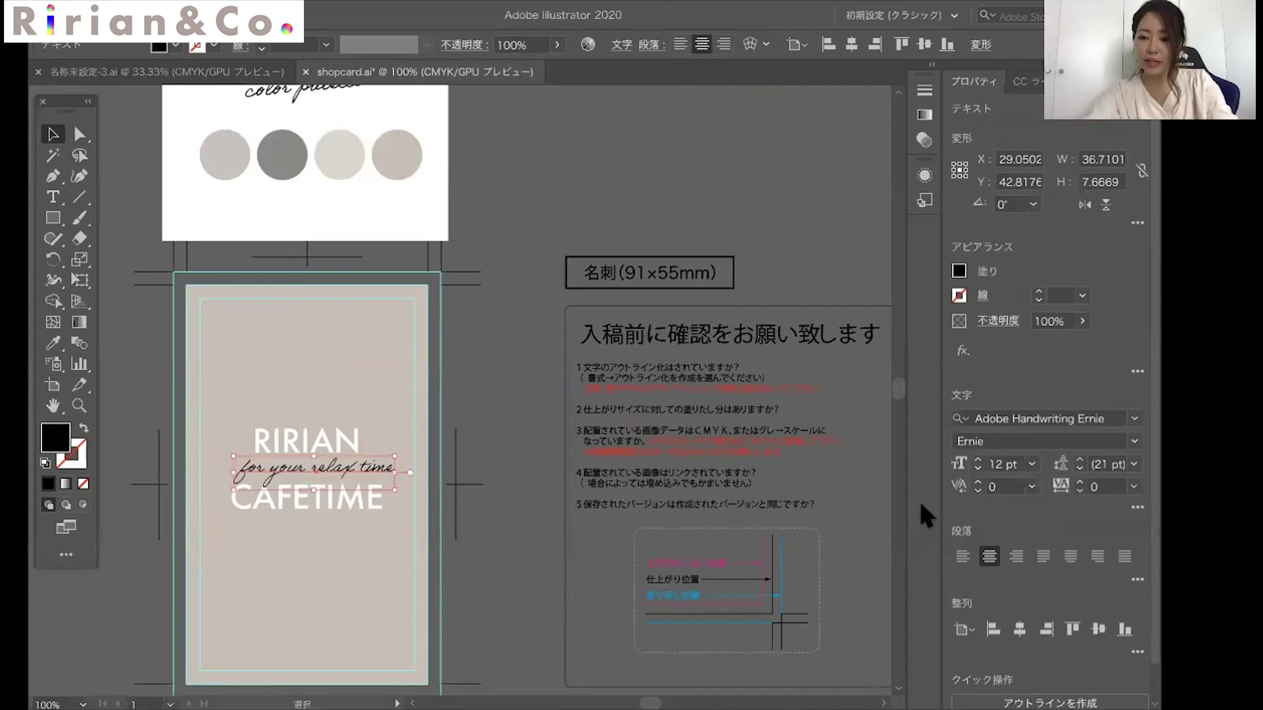
left_click(385, 479)
key("ctrl+plus")
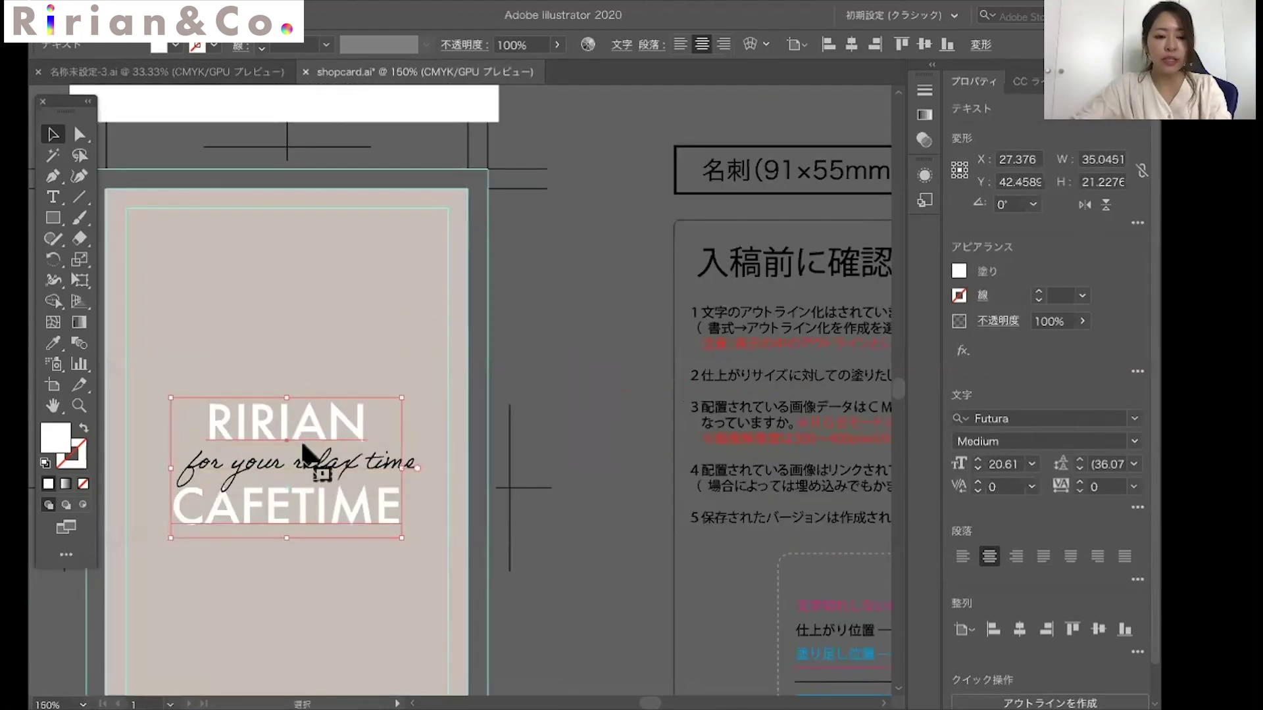
left_click(347, 461)
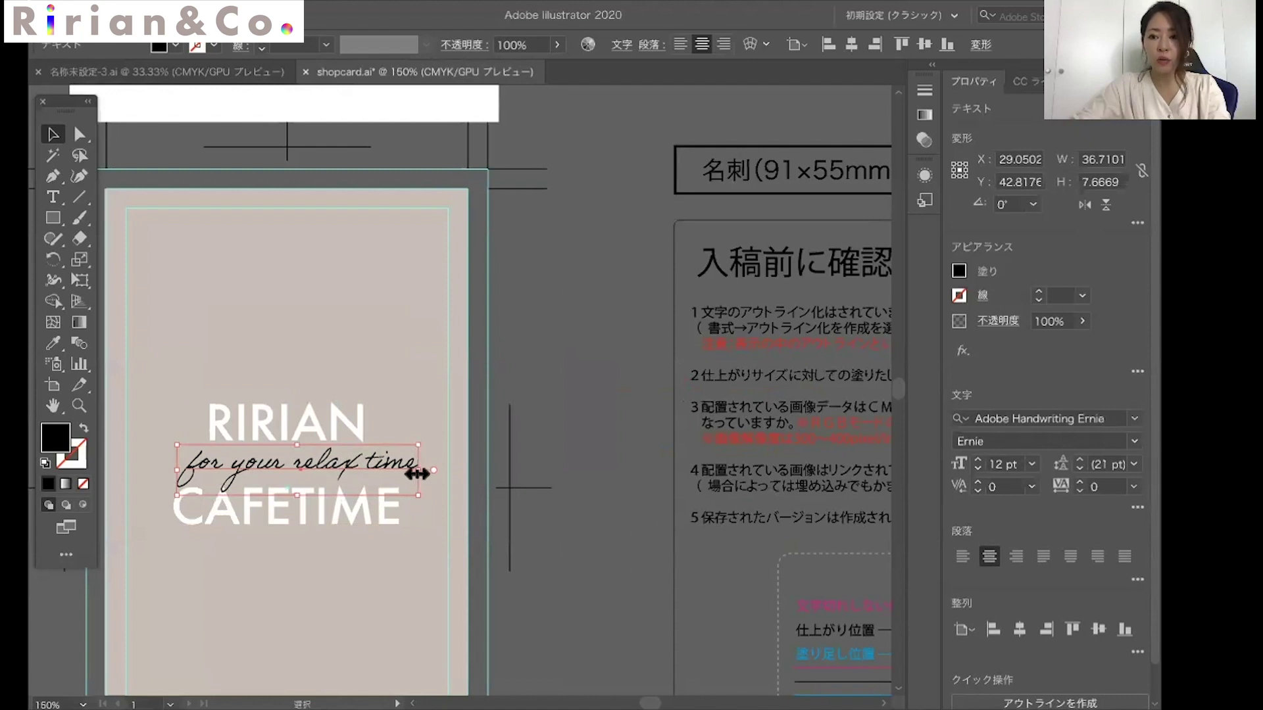
mouse_move(417, 473)
left_mouse_down()
mouse_move(322, 471)
mouse_move(423, 474)
mouse_move(371, 474)
mouse_move(351, 440)
mouse_move(333, 454)
mouse_move(329, 442)
left_mouse_up()
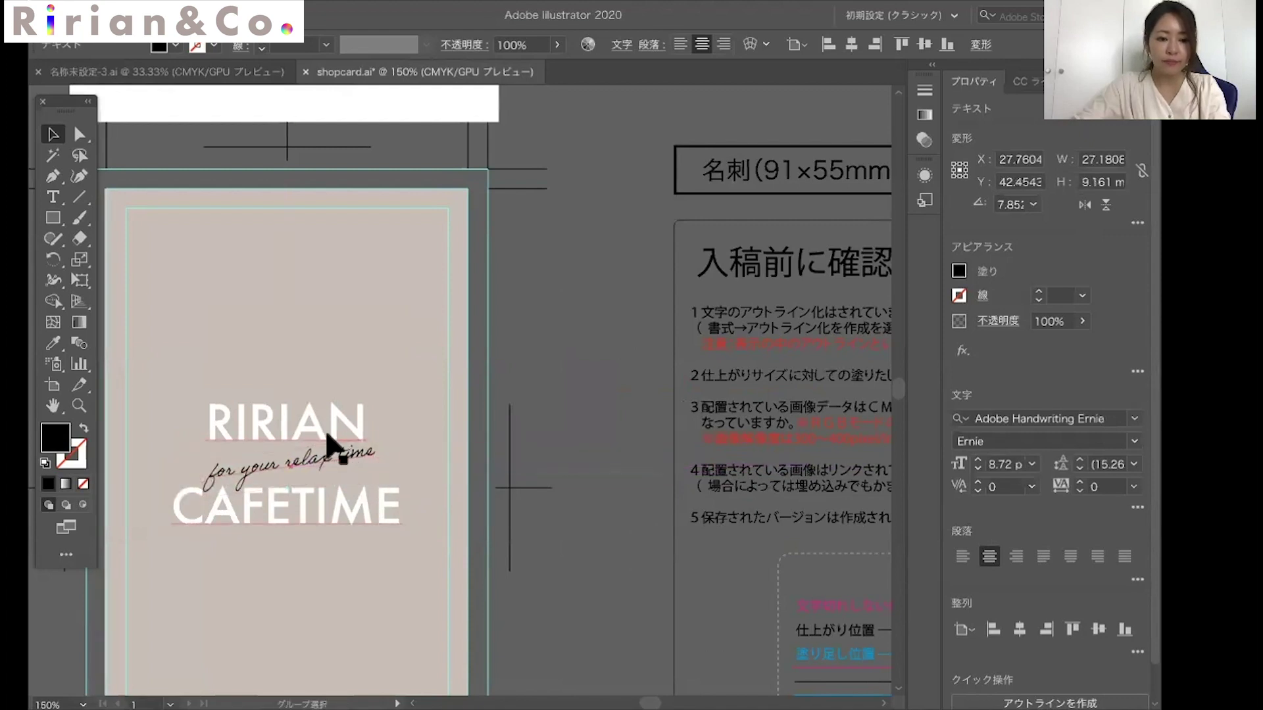
left_click_drag(318, 474, 290, 496)
left_click_drag(379, 474, 391, 478)
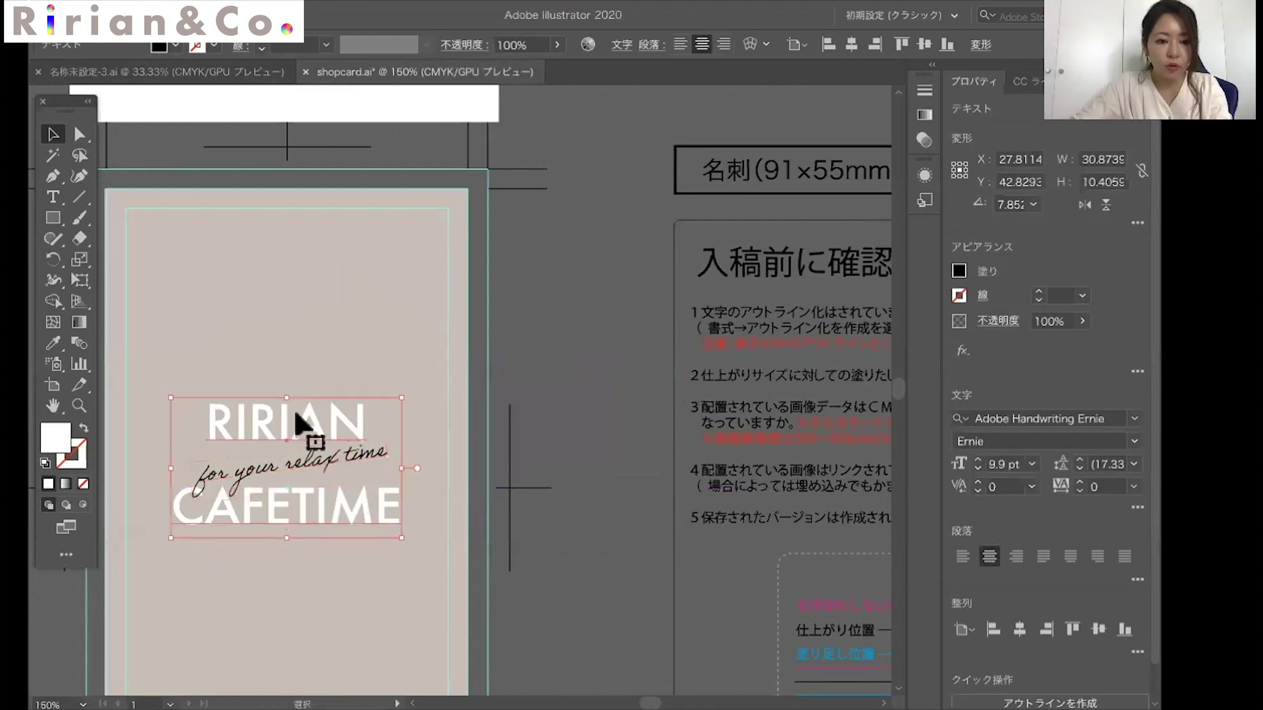
Step: Tighten the RIRIAN CAFETIME leading to 29 pt and select both logo text objects
scroll(294, 408, "down", 3)
left_click(416, 419)
scroll(356, 451, "up", 2)
scroll(355, 451, "up", 2)
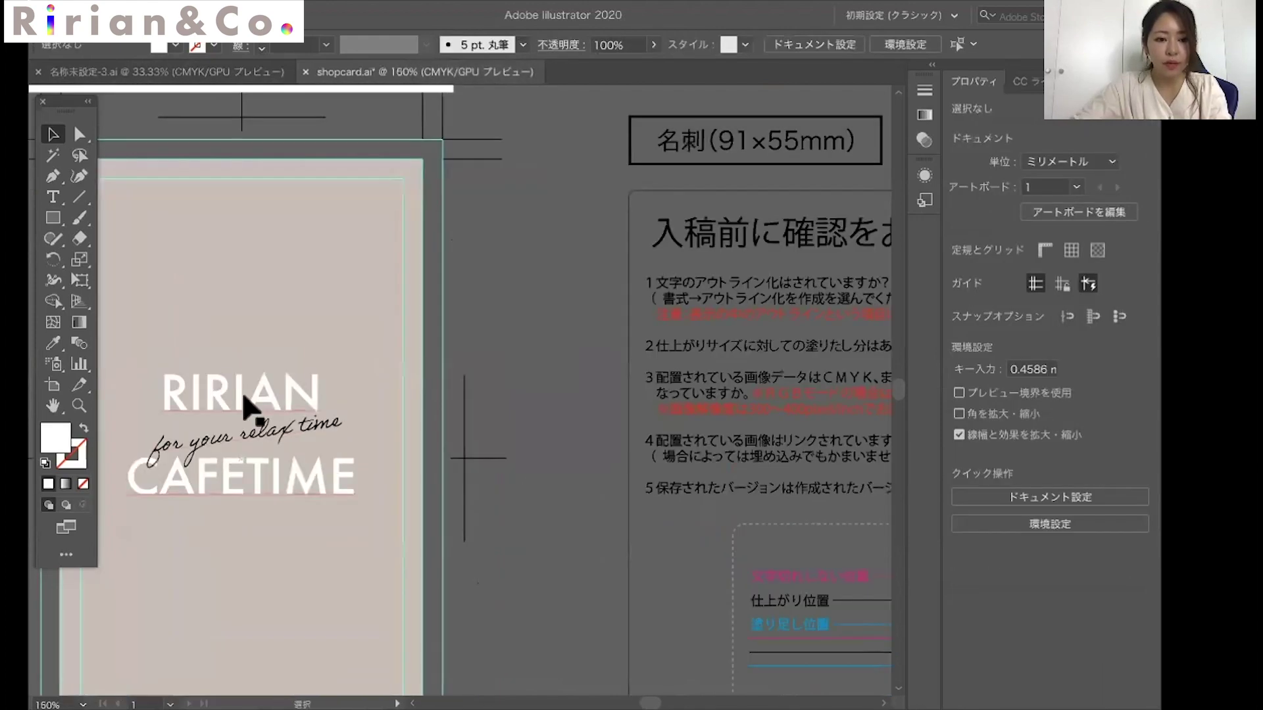
left_click(246, 399)
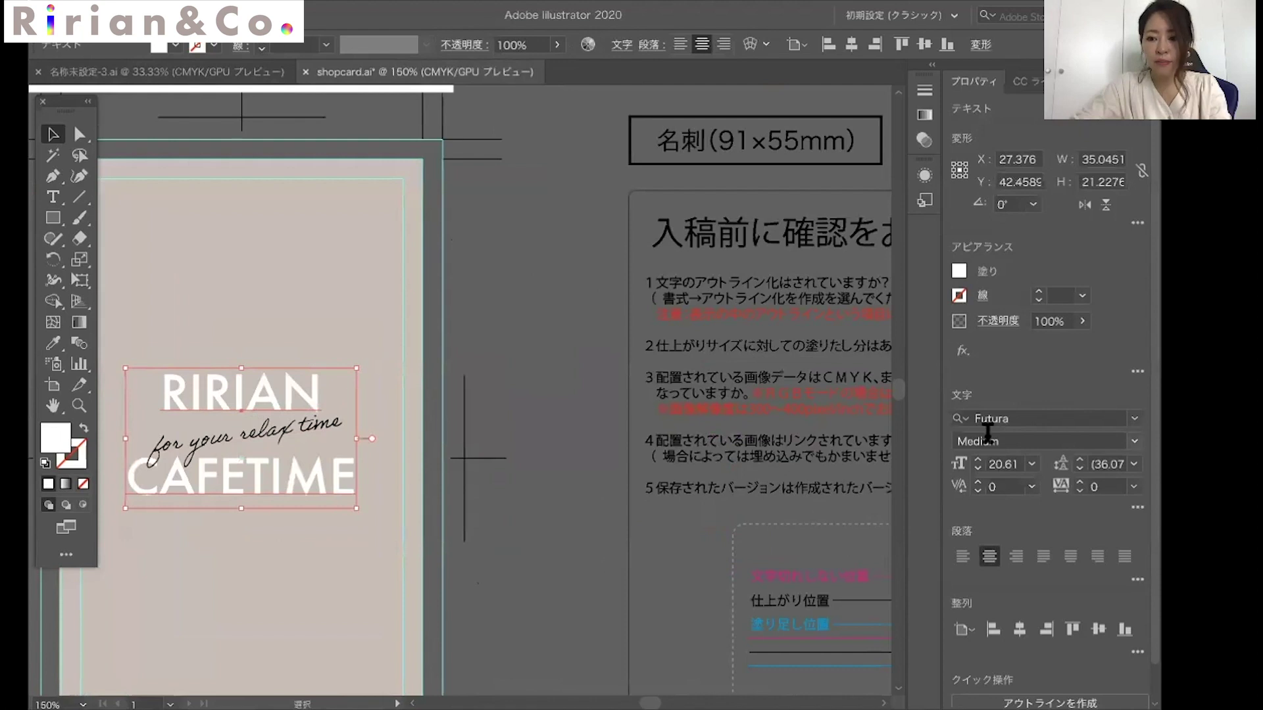
left_click(1079, 469)
left_click(1079, 469)
left_click(1079, 469)
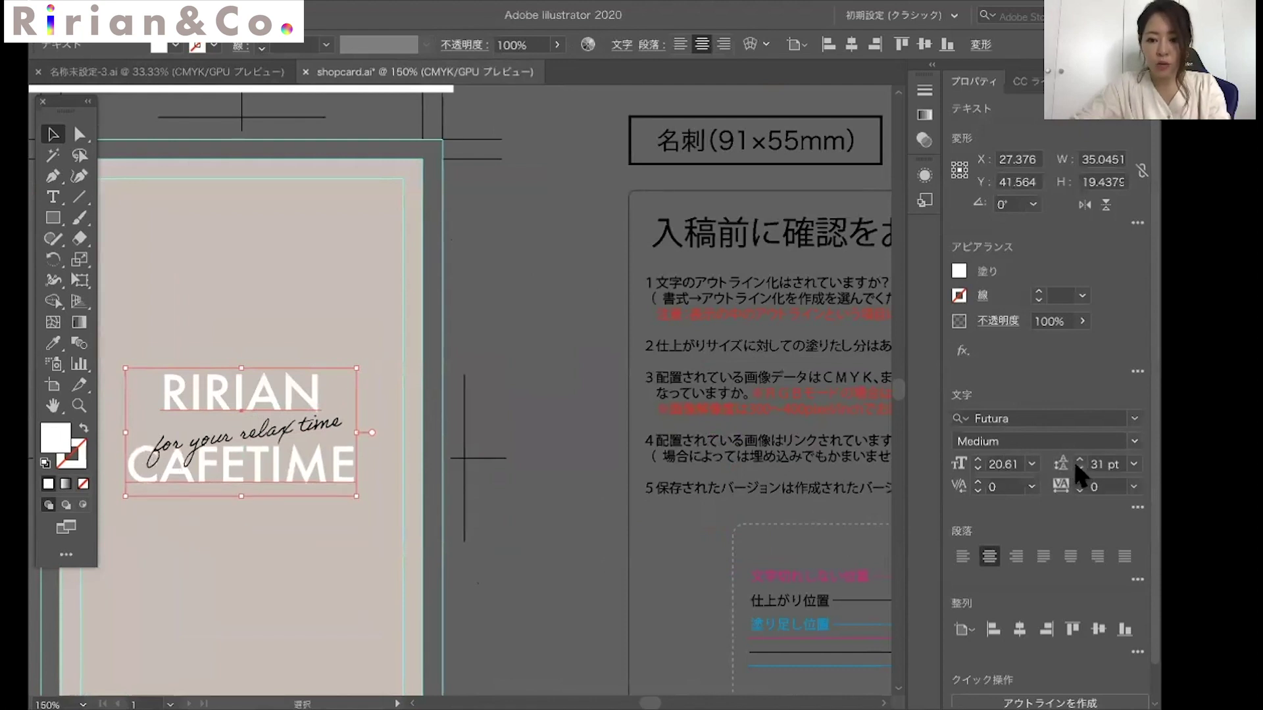
left_click(1077, 468)
left_click(281, 417)
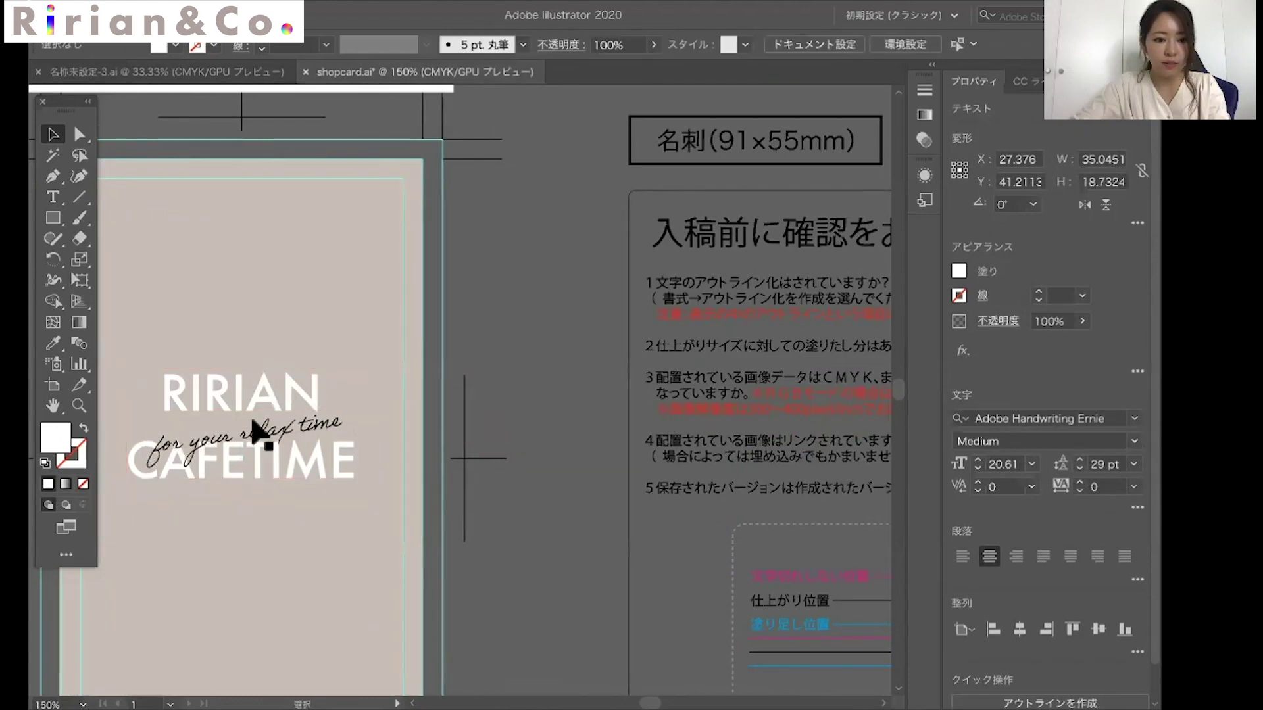
key("ctrl+1")
left_click(260, 418)
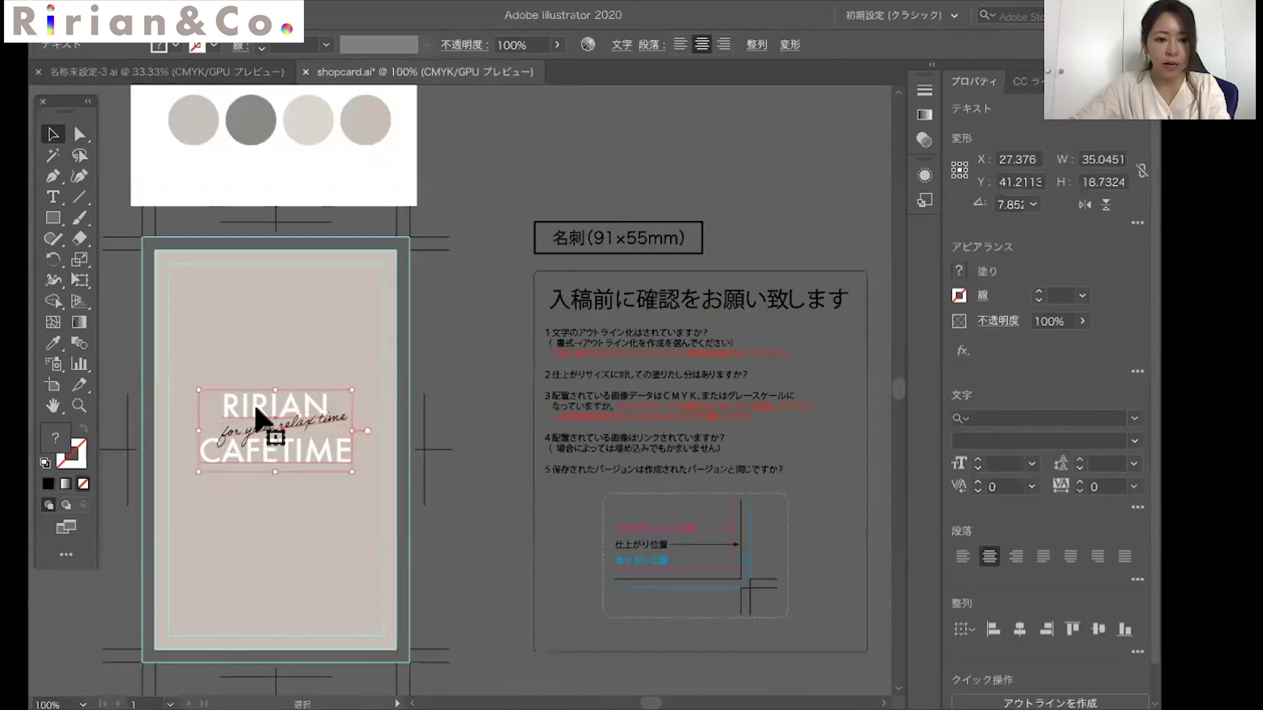
Step: Nudge the script line between the words and group it with the RIRIAN CAFETIME text
left_click(485, 429)
left_click_drag(343, 436, 336, 431)
left_click(452, 442)
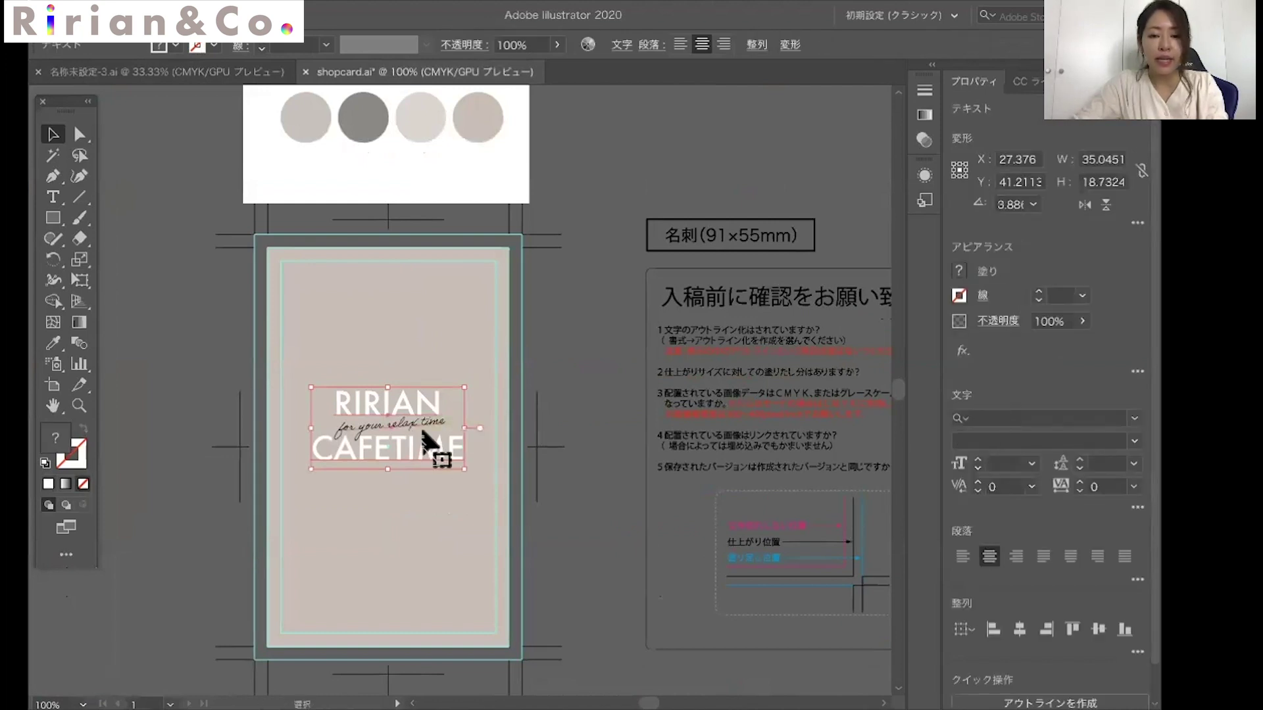
left_click(490, 439)
left_click(387, 444)
scroll(391, 441, "up", 2)
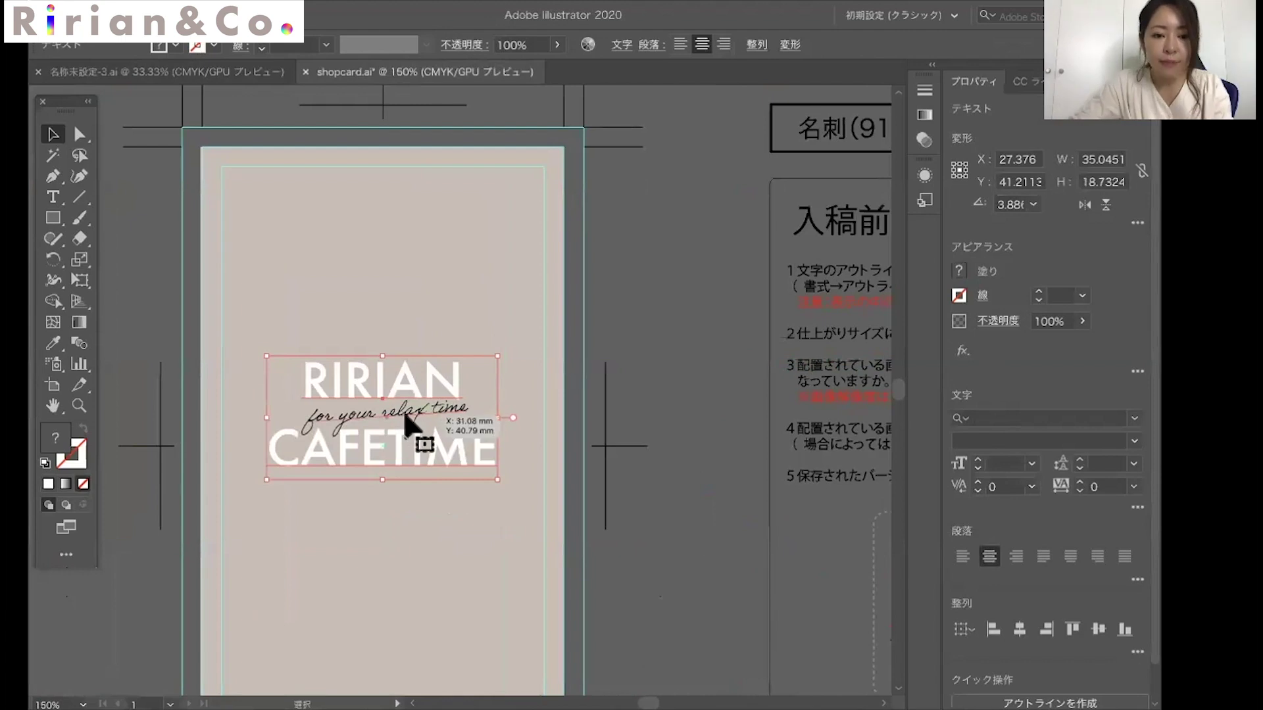
left_click(409, 414, "shift")
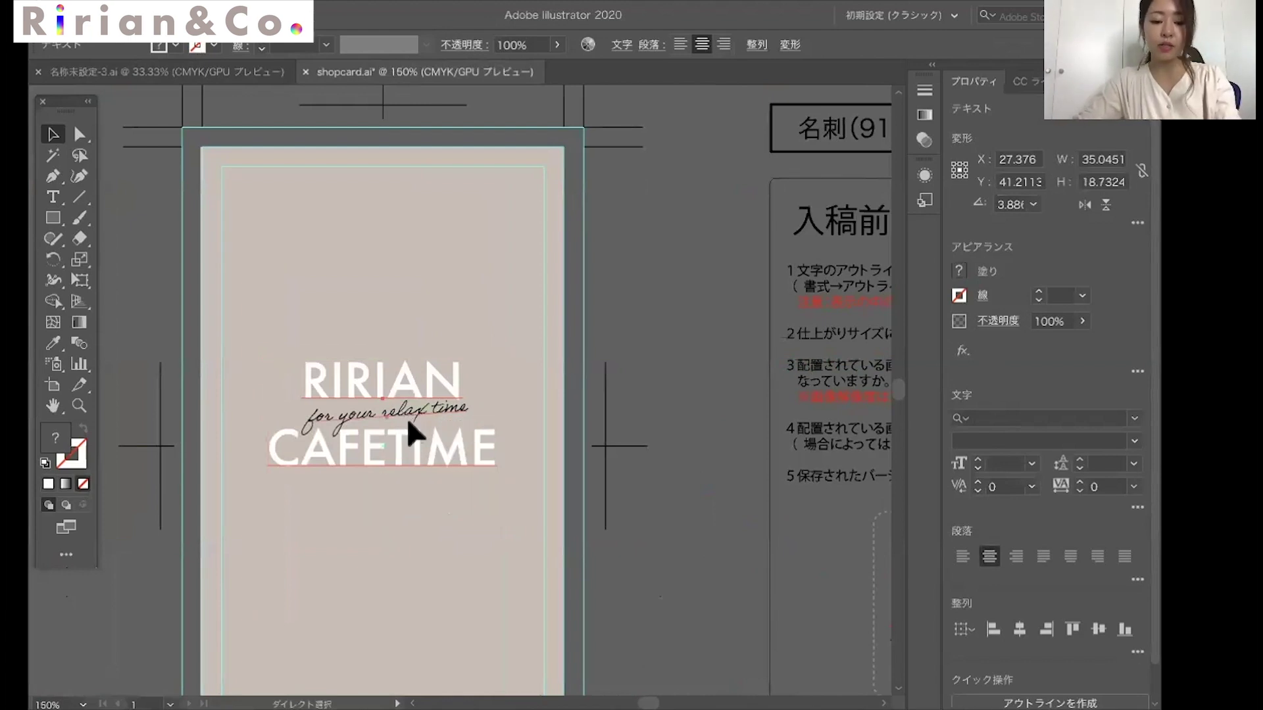
key("ctrl+g")
Step: Select the logo group together with the card background
scroll(437, 404, "down", 1)
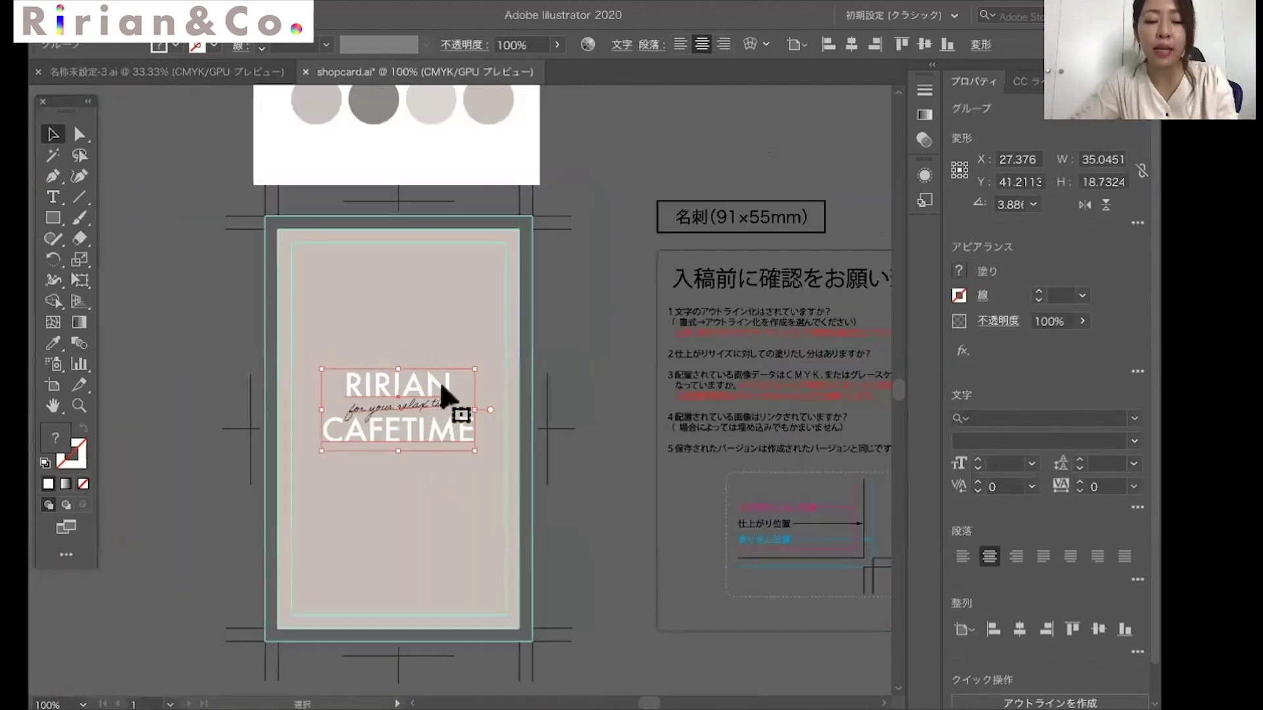
left_click(556, 364)
left_click(470, 394)
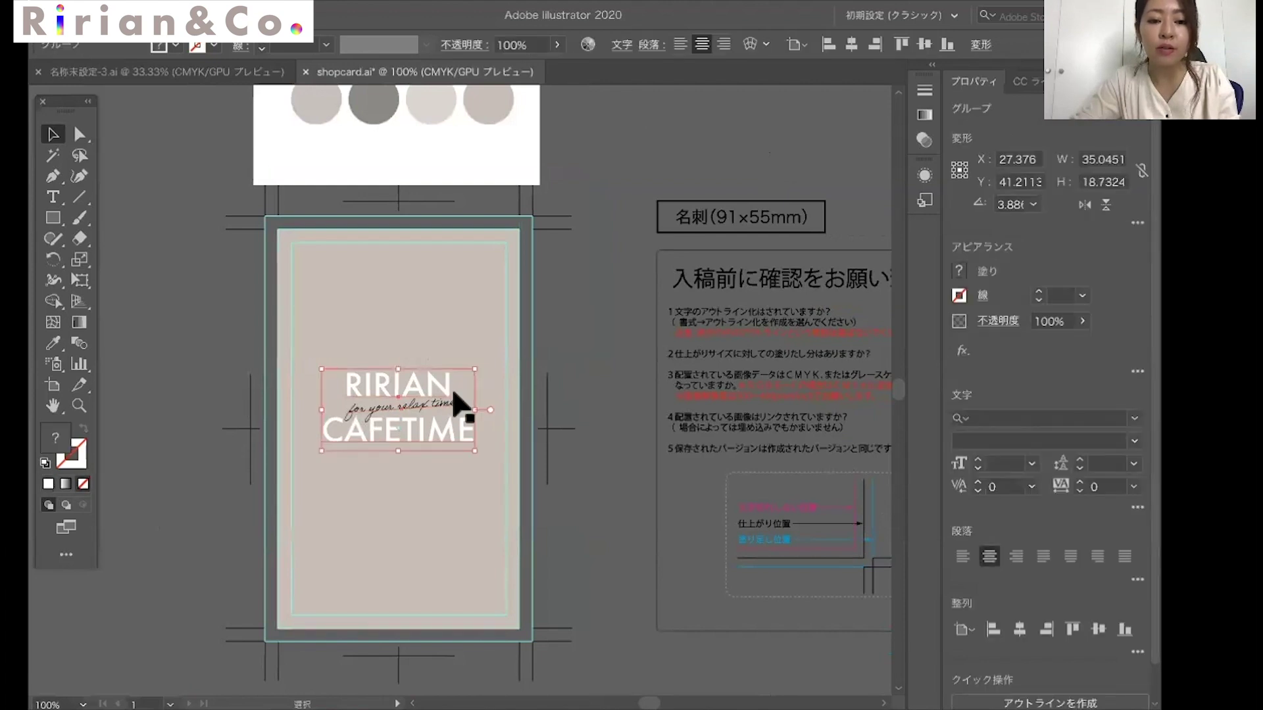
left_click(530, 380)
left_click(429, 381)
scroll(429, 395, "up", 1)
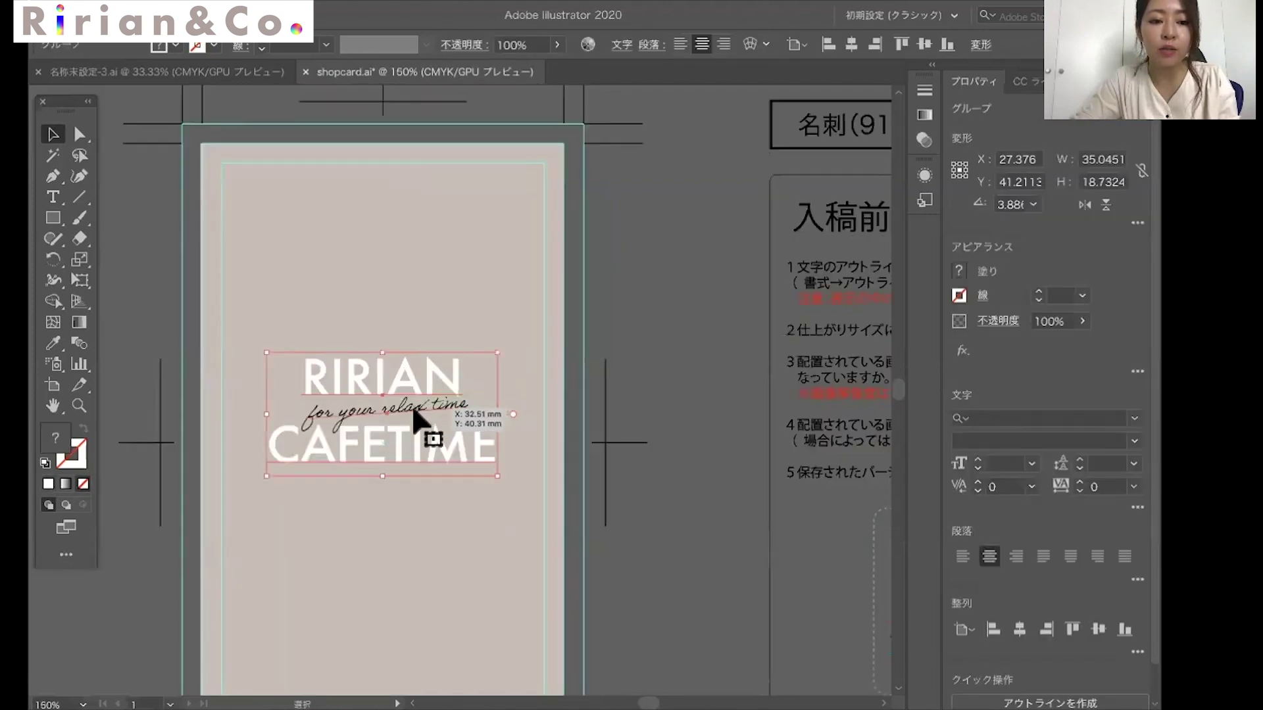
key("ctrl+alt")
scroll(519, 392, "down", 1)
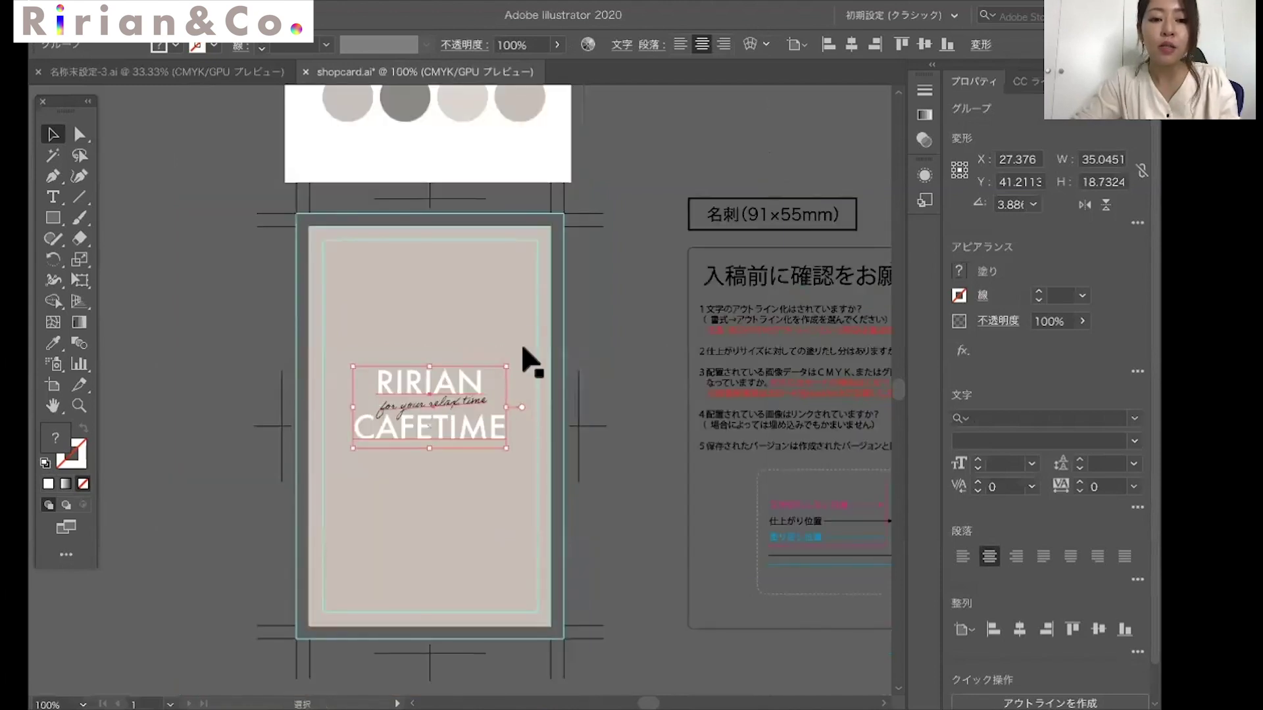
left_click(523, 229)
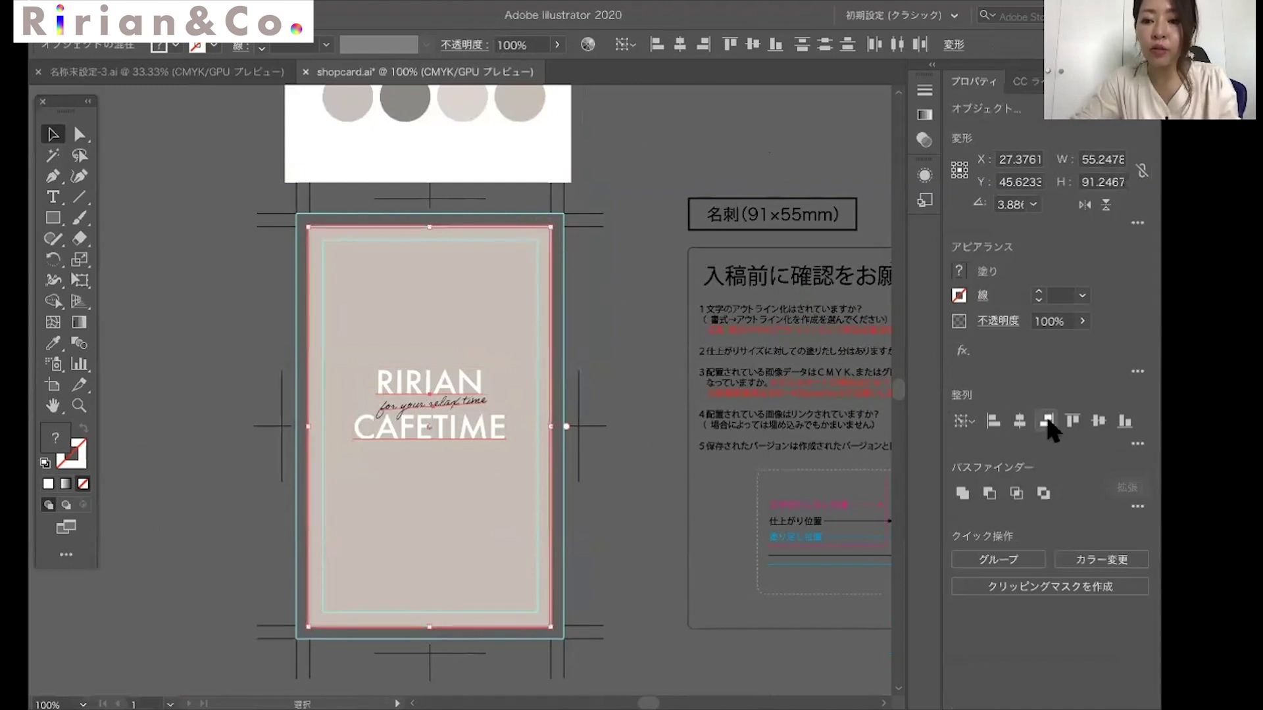
Step: Vertically centre the logo group on the card and save shopcard.ai
left_click(1097, 422)
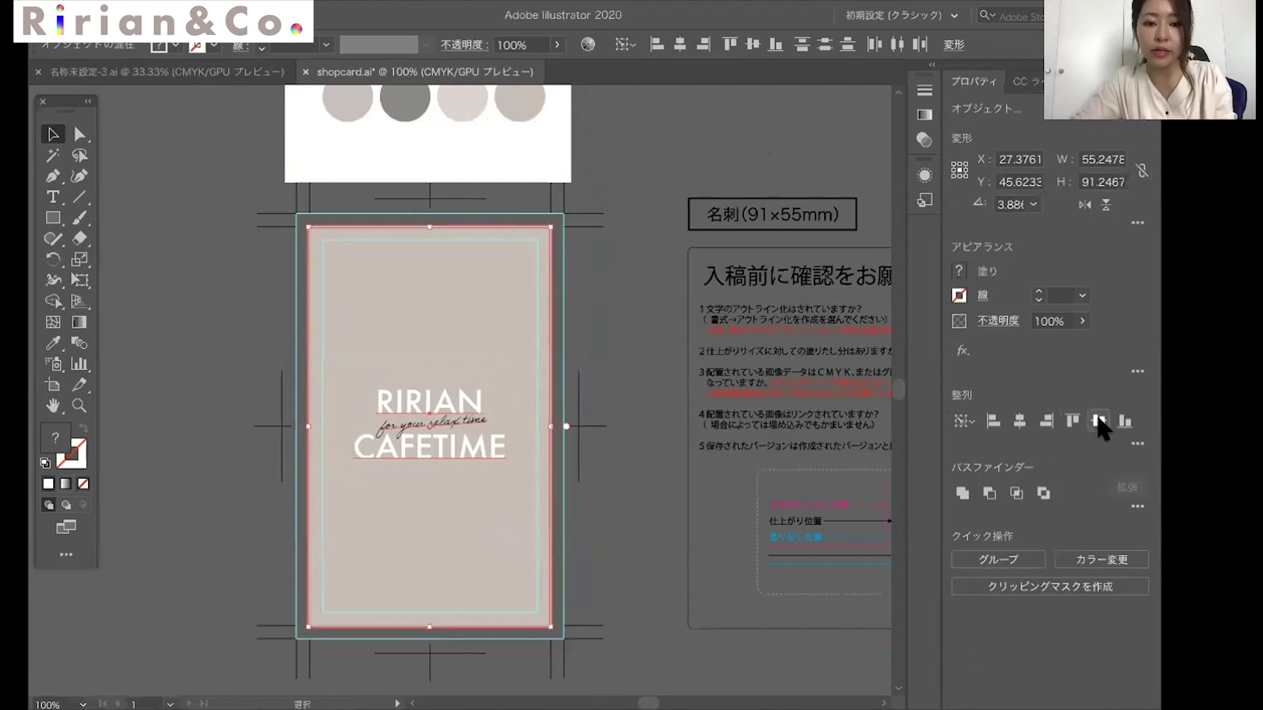
left_click(620, 392)
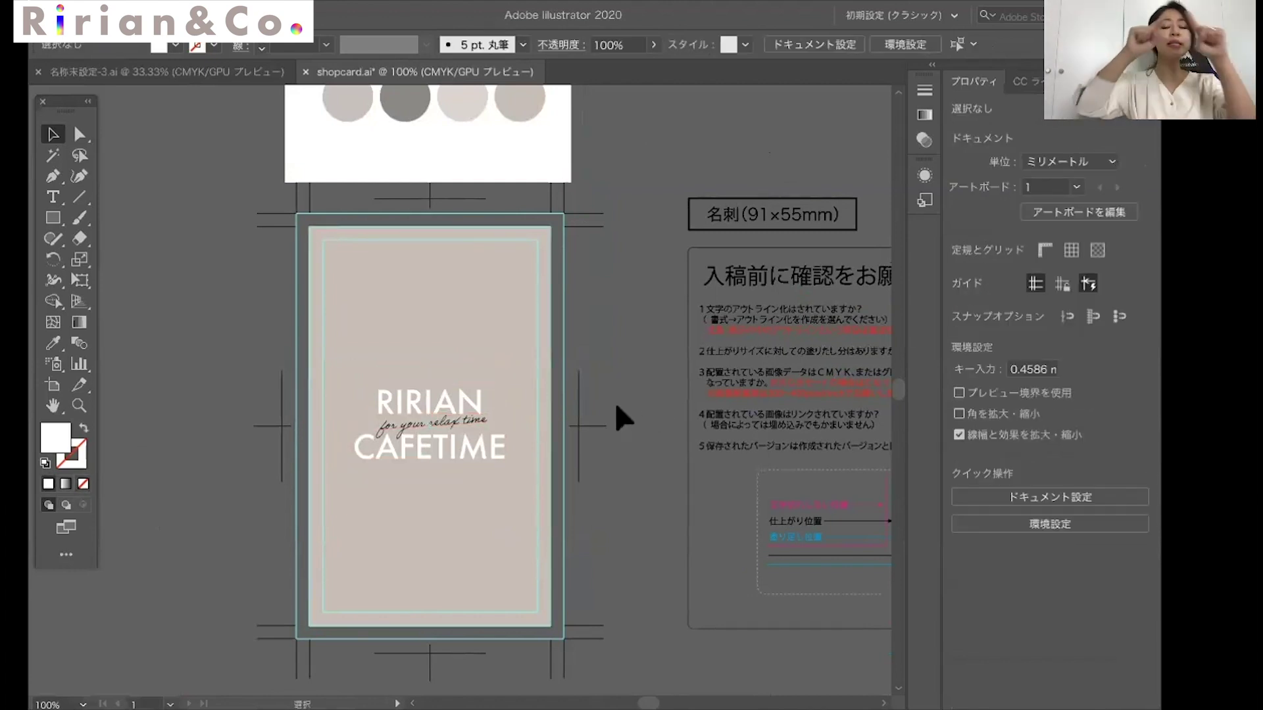
left_click(455, 419)
left_click(609, 440)
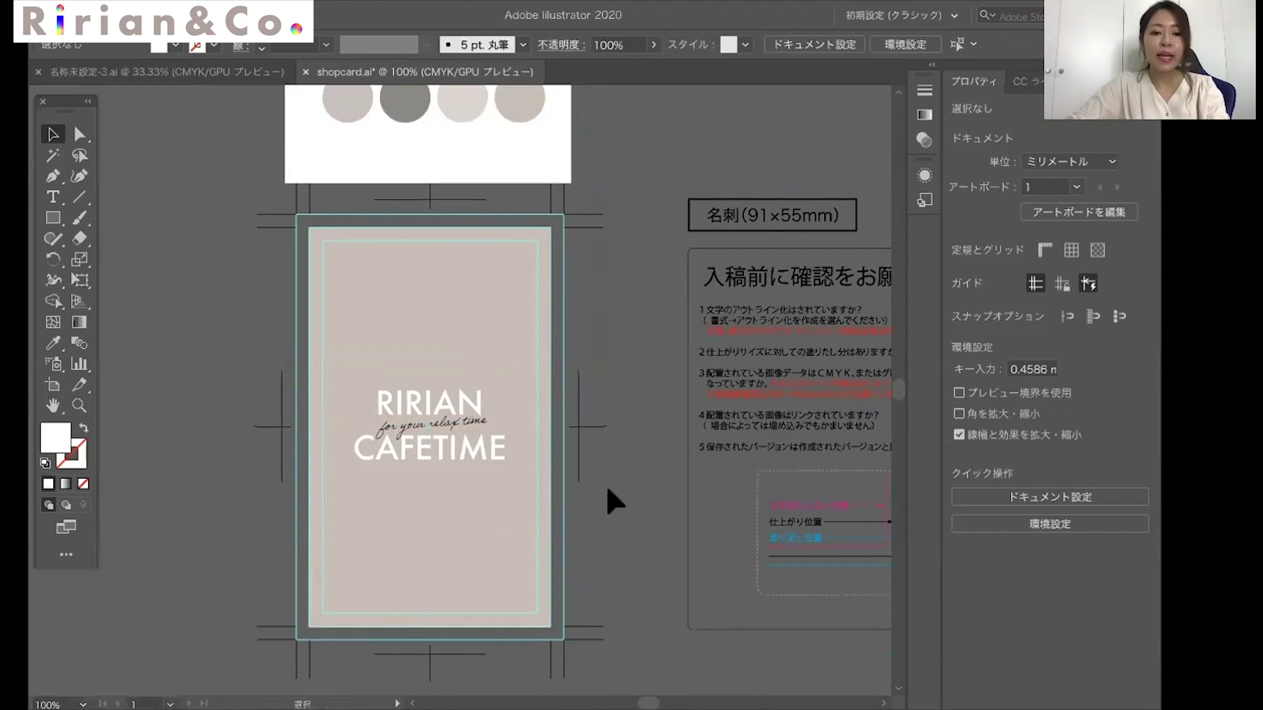
key("ctrl+s")
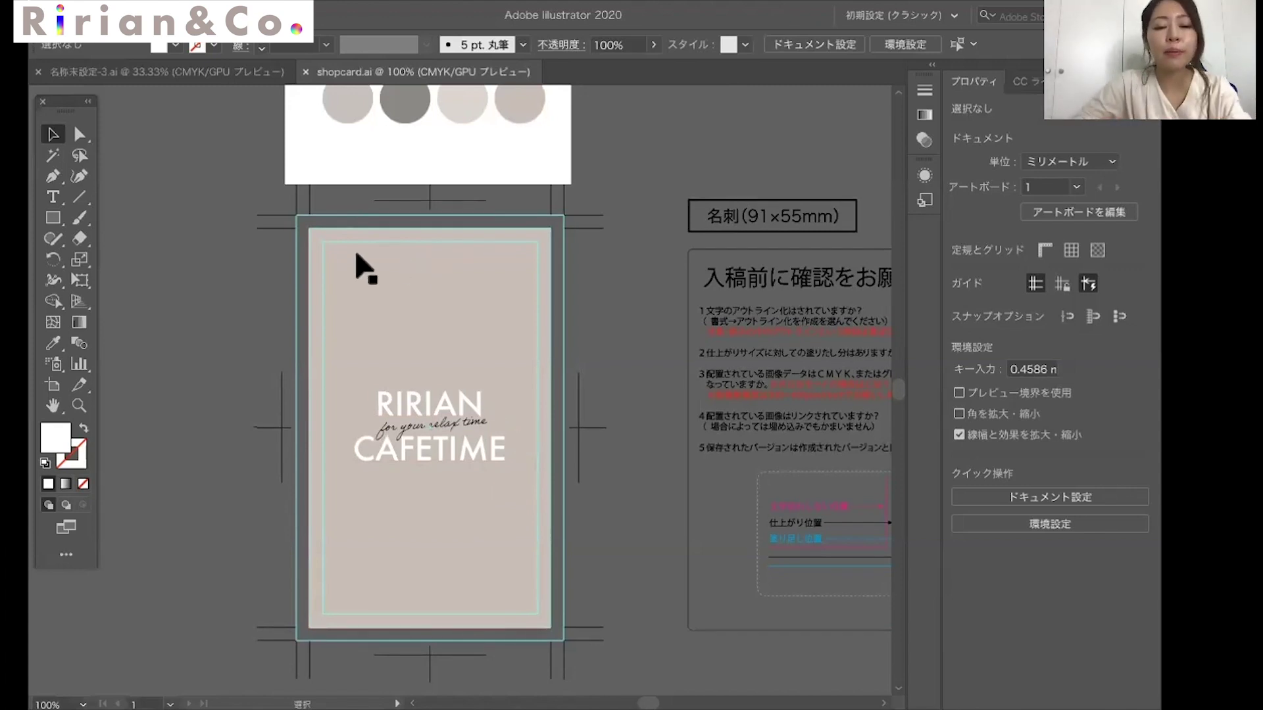
scroll(317, 269, "down", 1)
left_click(447, 486)
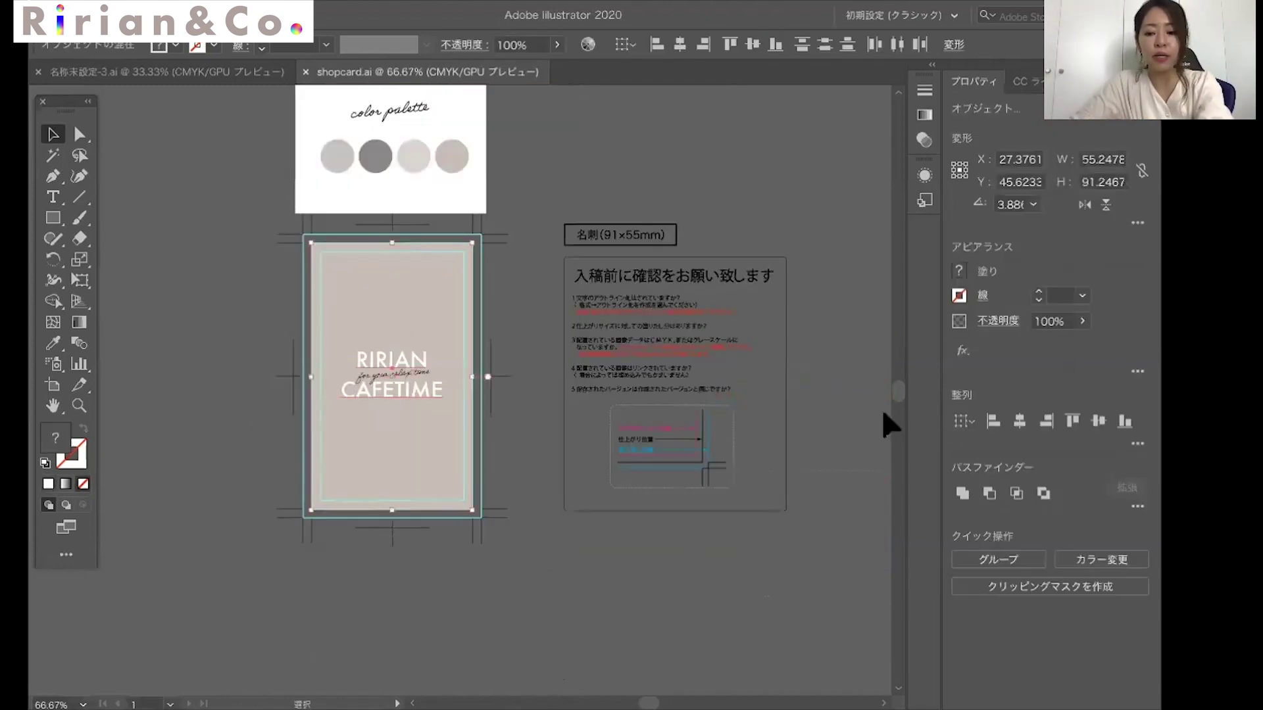
Step: Delete the beige card background and save a copy named shopcard-2.ai
key("Delete")
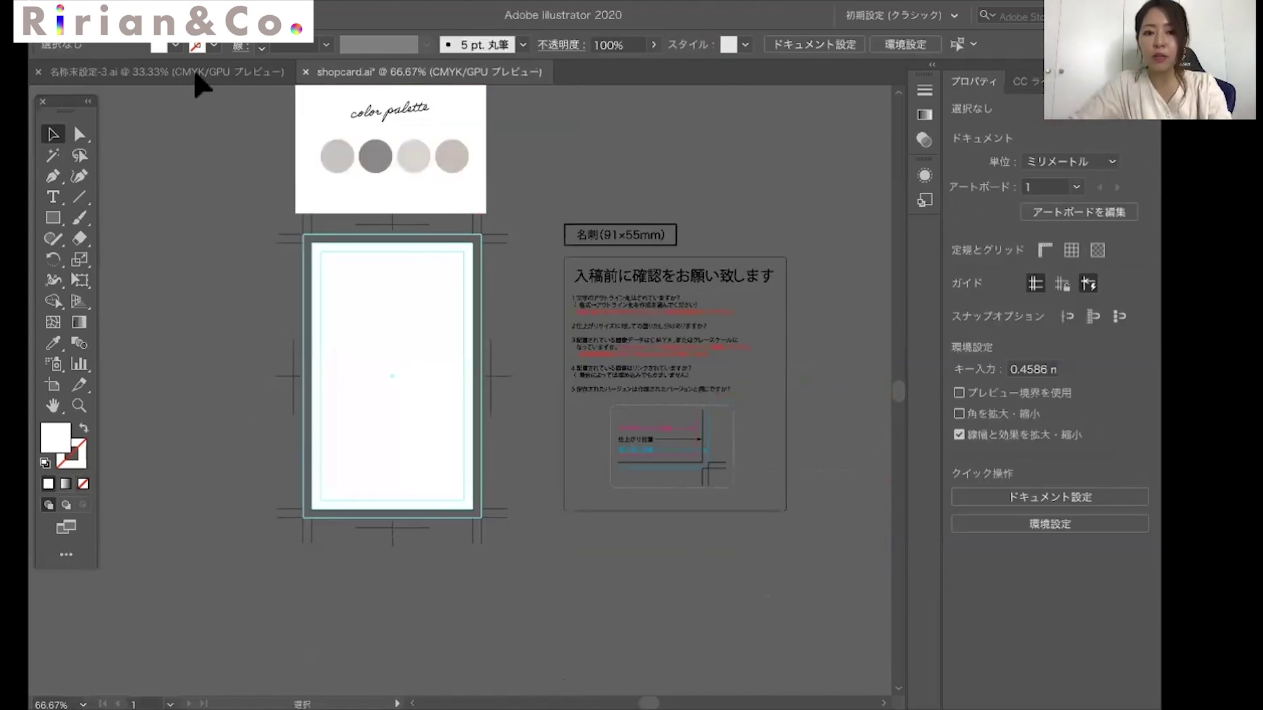
left_click(118, 3)
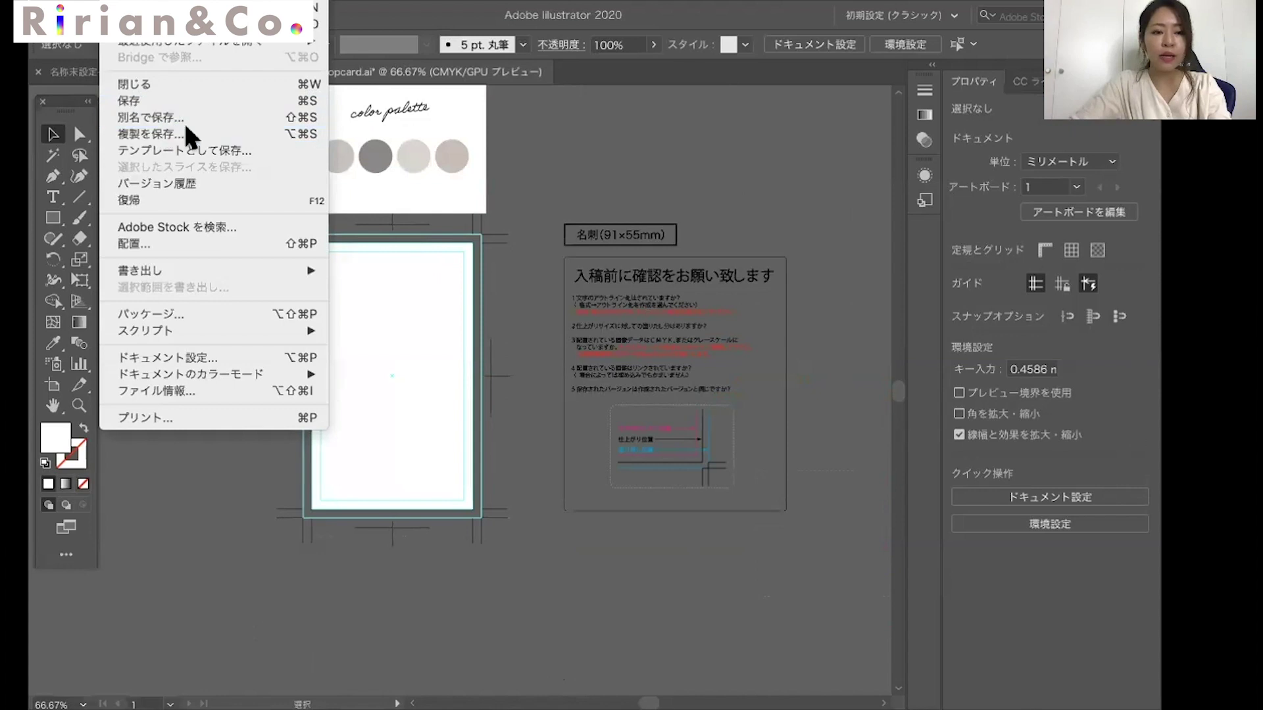
left_click(169, 124)
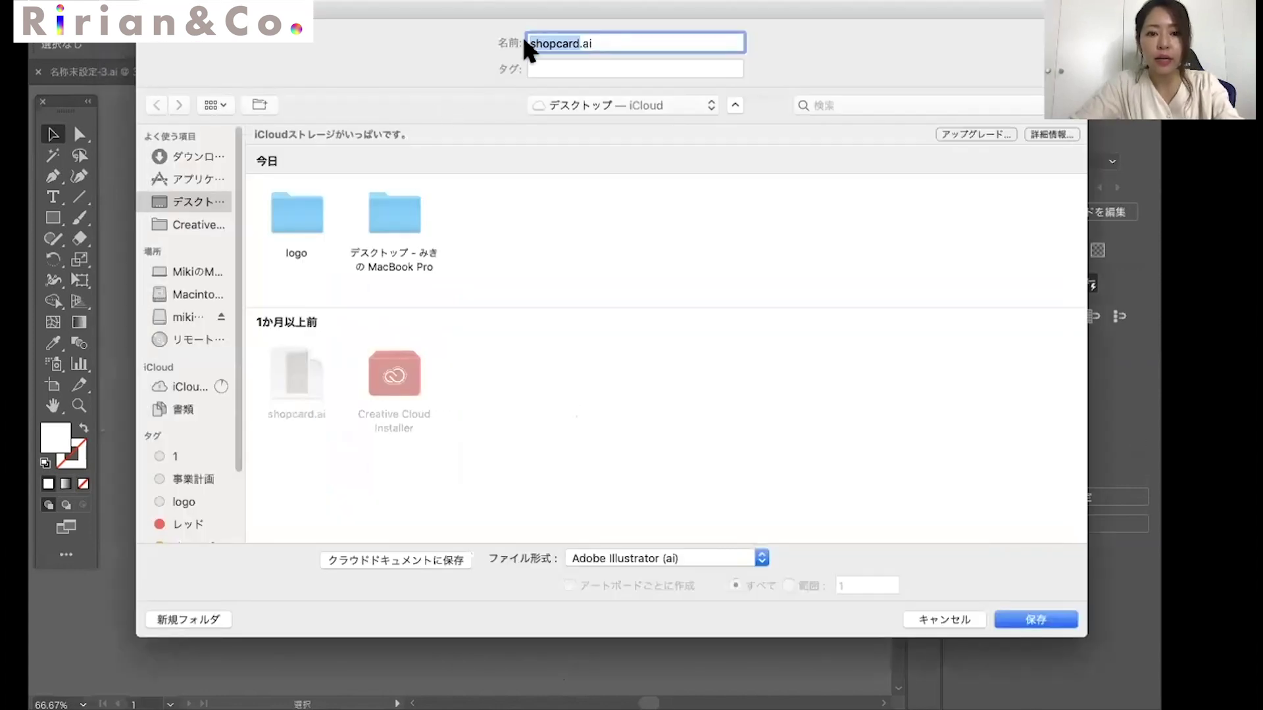
left_click(576, 43)
type("-2")
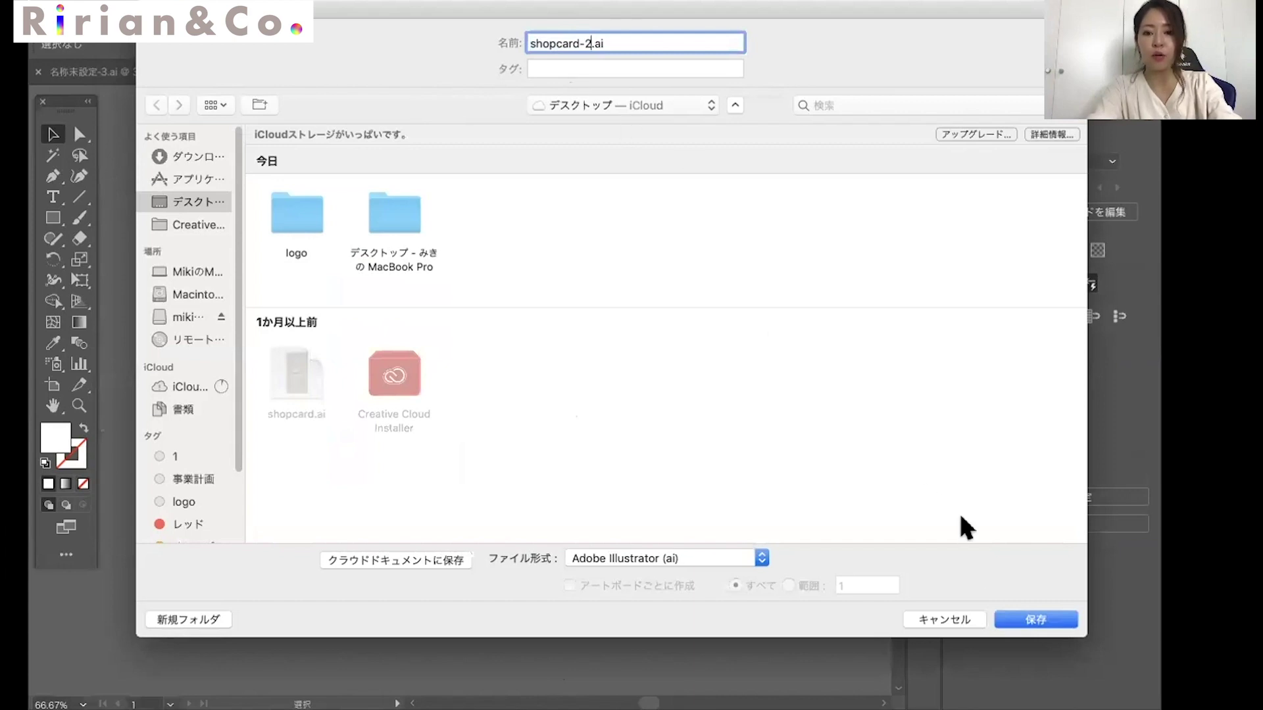
left_click(1010, 620)
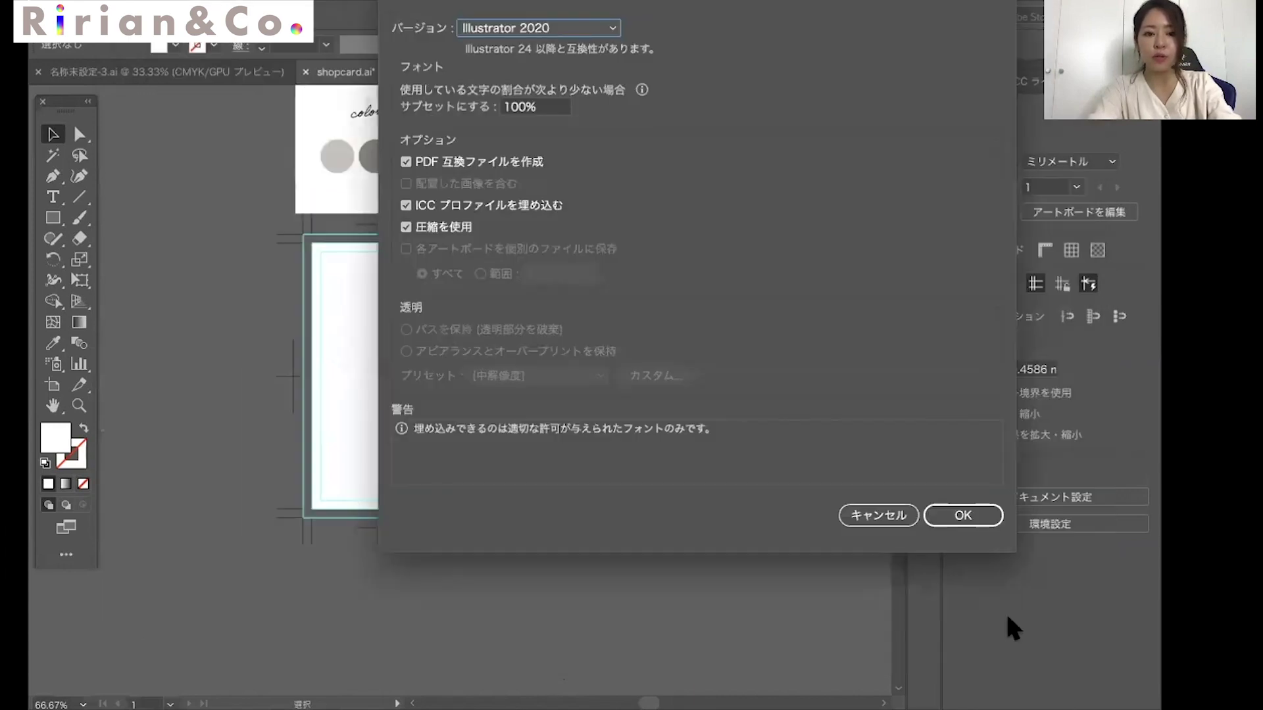
left_click(974, 510)
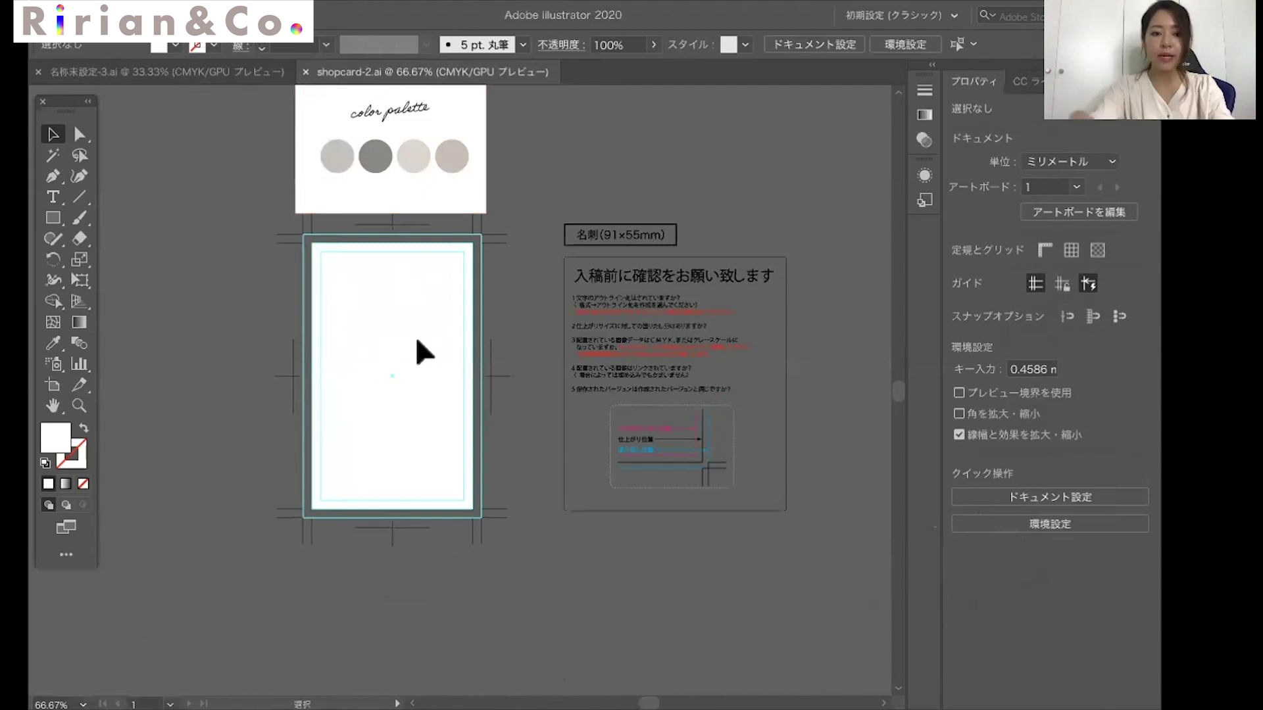
key("ctrl+1")
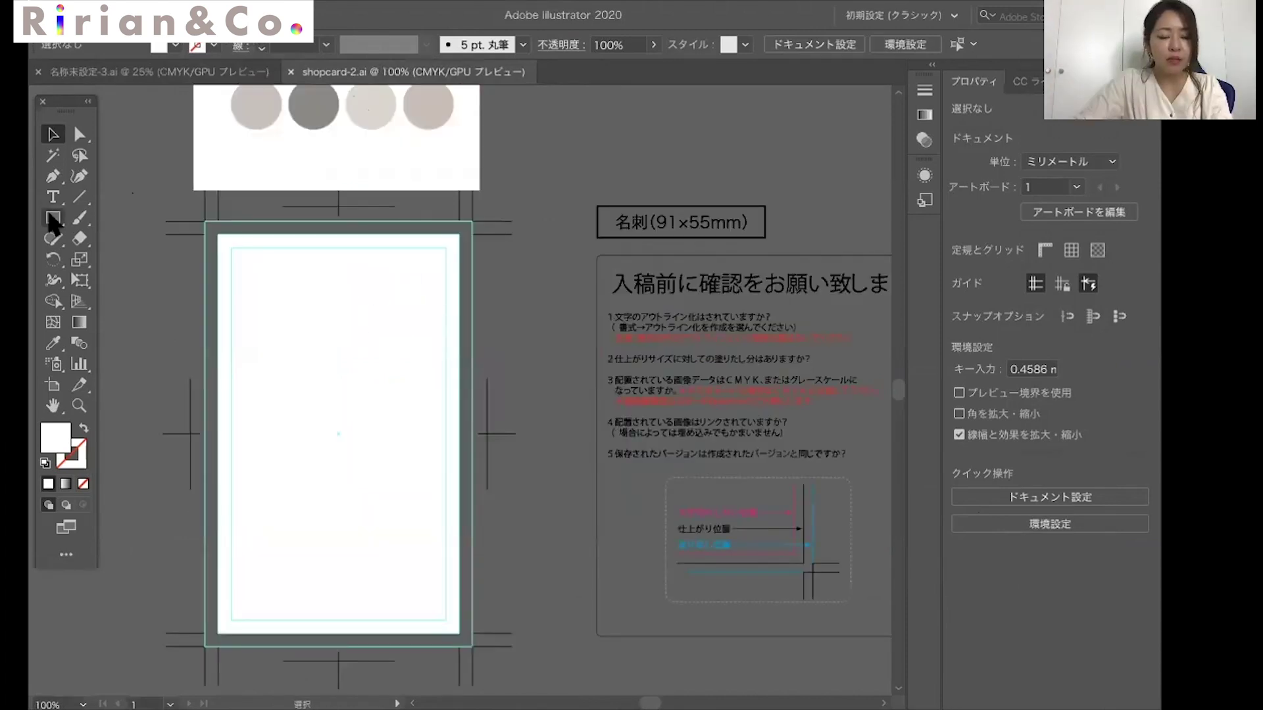
Step: Draw a rectangle over the card, fill it with the third palette beige, and make it 55 mm wide
left_click(51, 219)
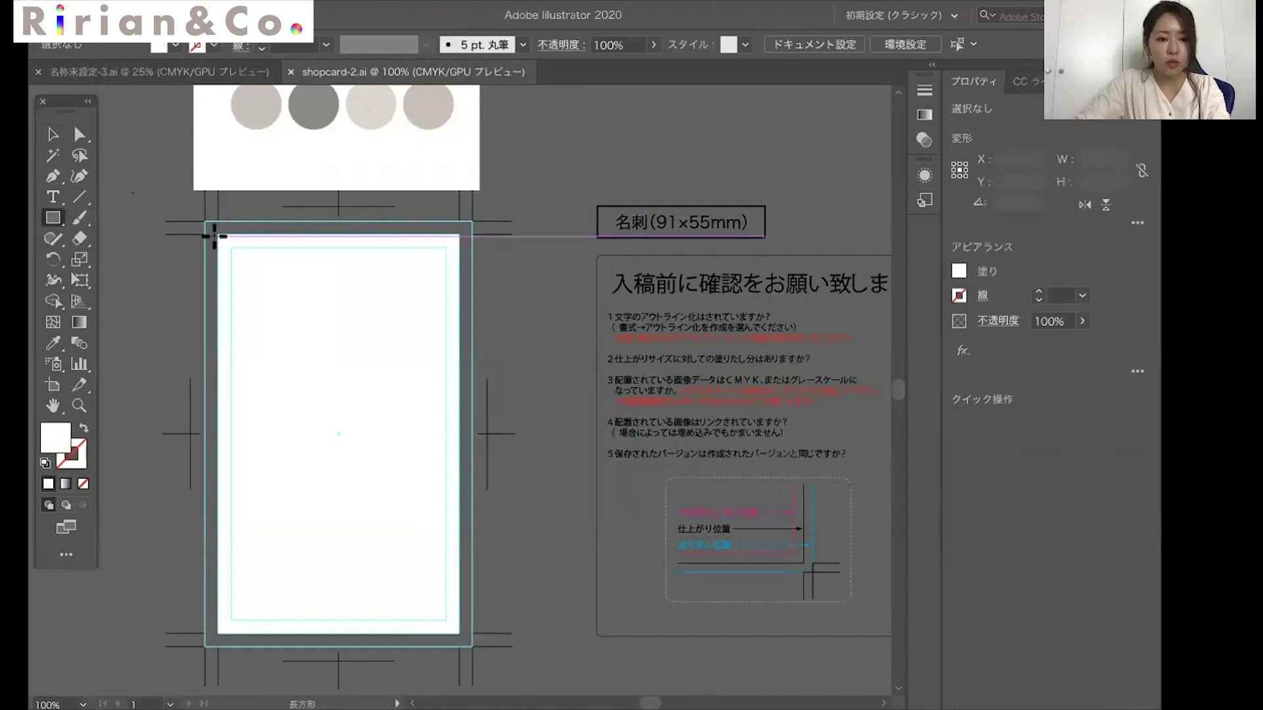
left_click_drag(216, 235, 455, 632)
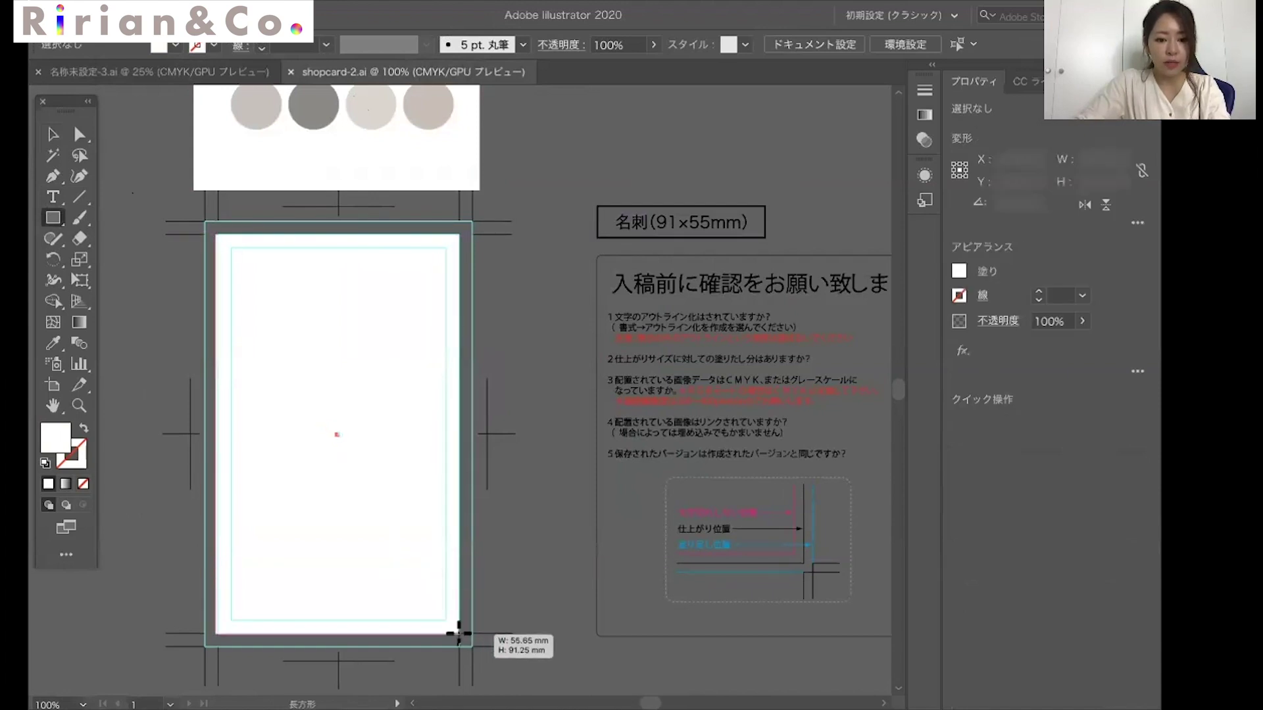
left_click_drag(455, 633, 459, 634)
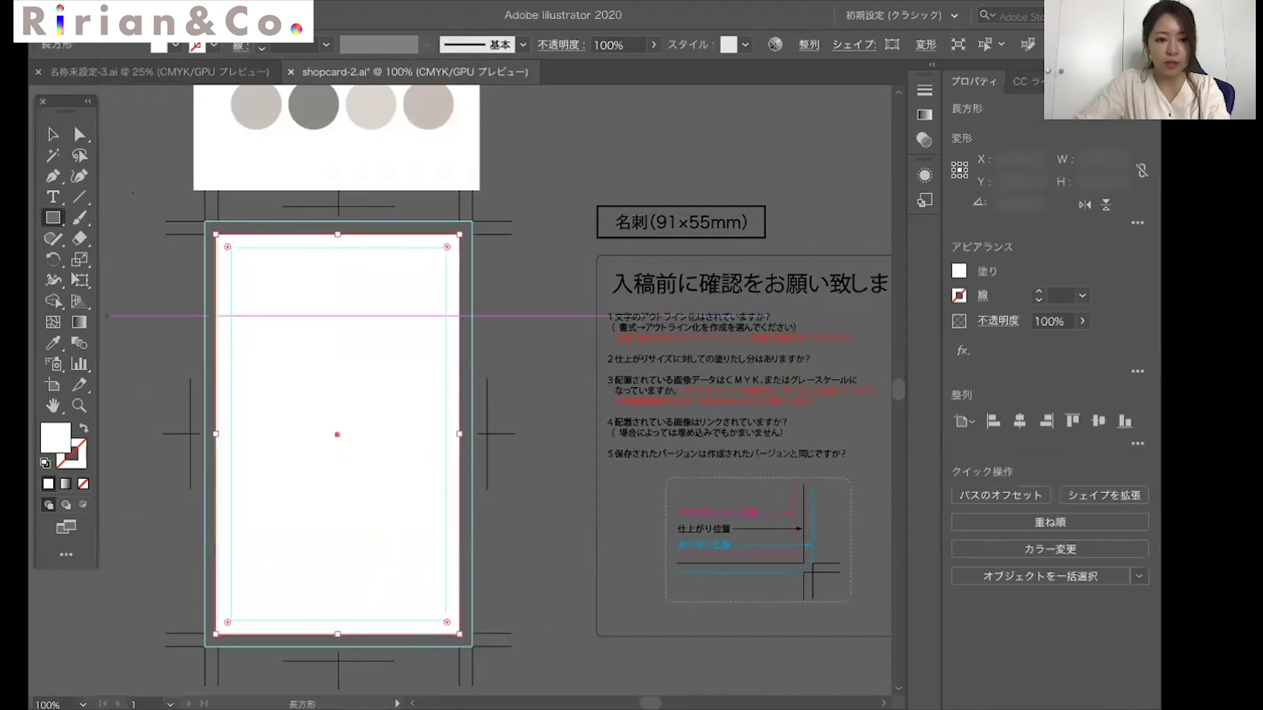
left_click(53, 343)
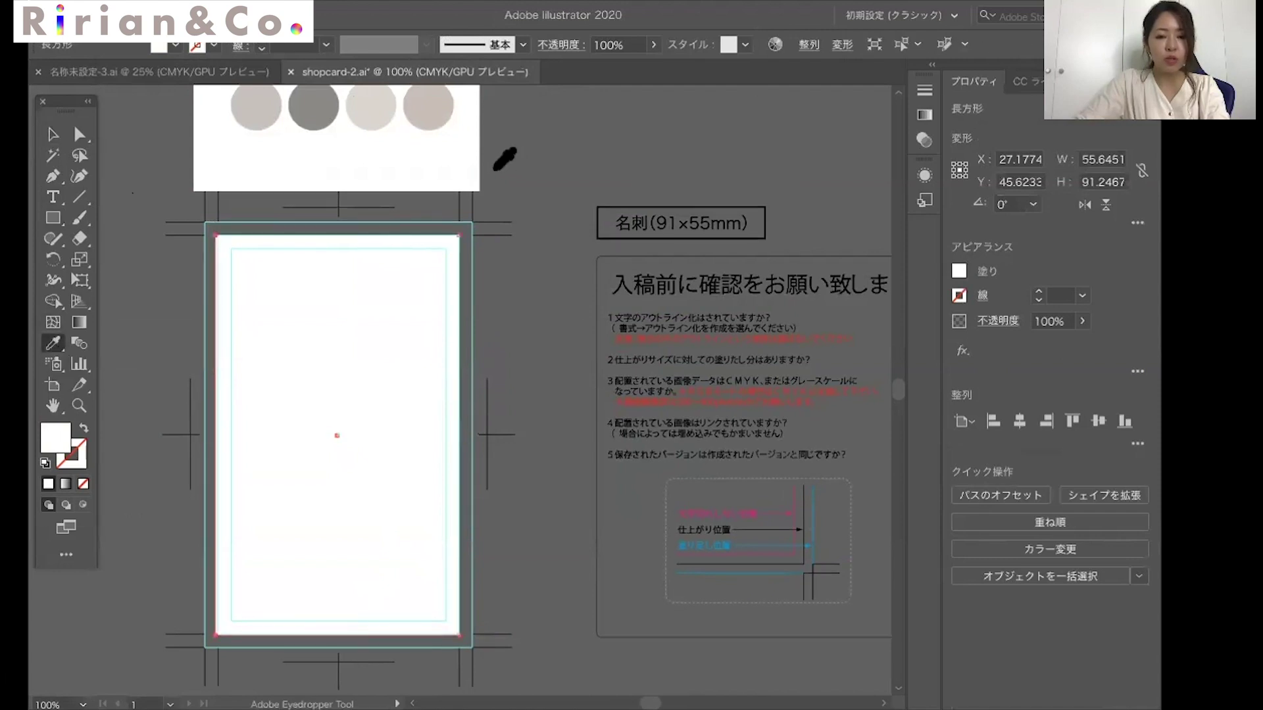
left_click(368, 110)
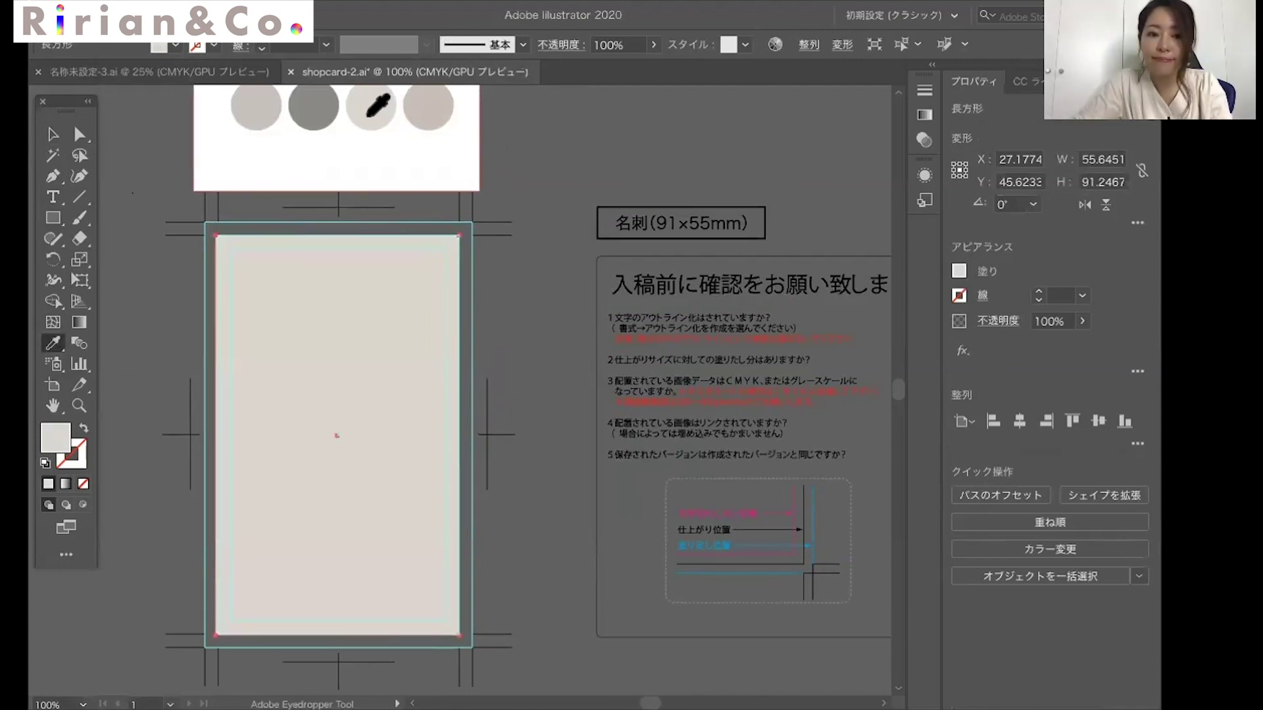
left_click(53, 134)
scroll(198, 434, "up", 3)
scroll(183, 454, "up", 1)
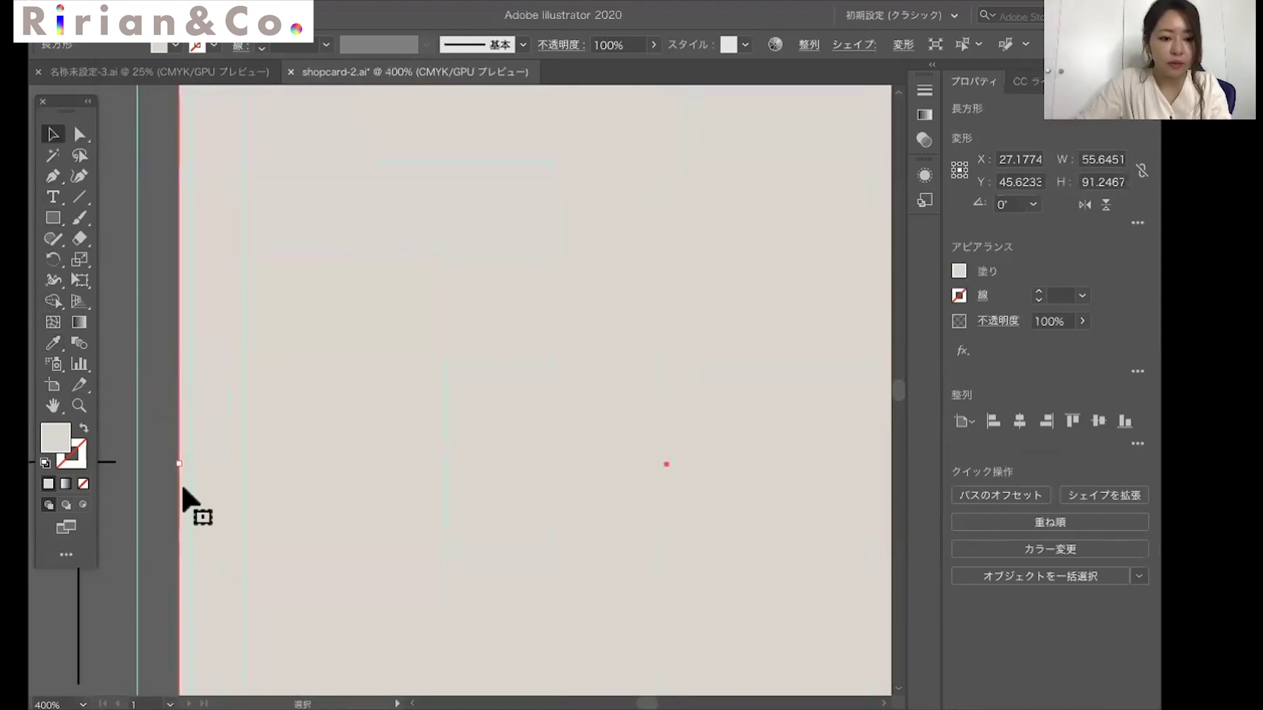
left_click_drag(185, 469, 192, 468)
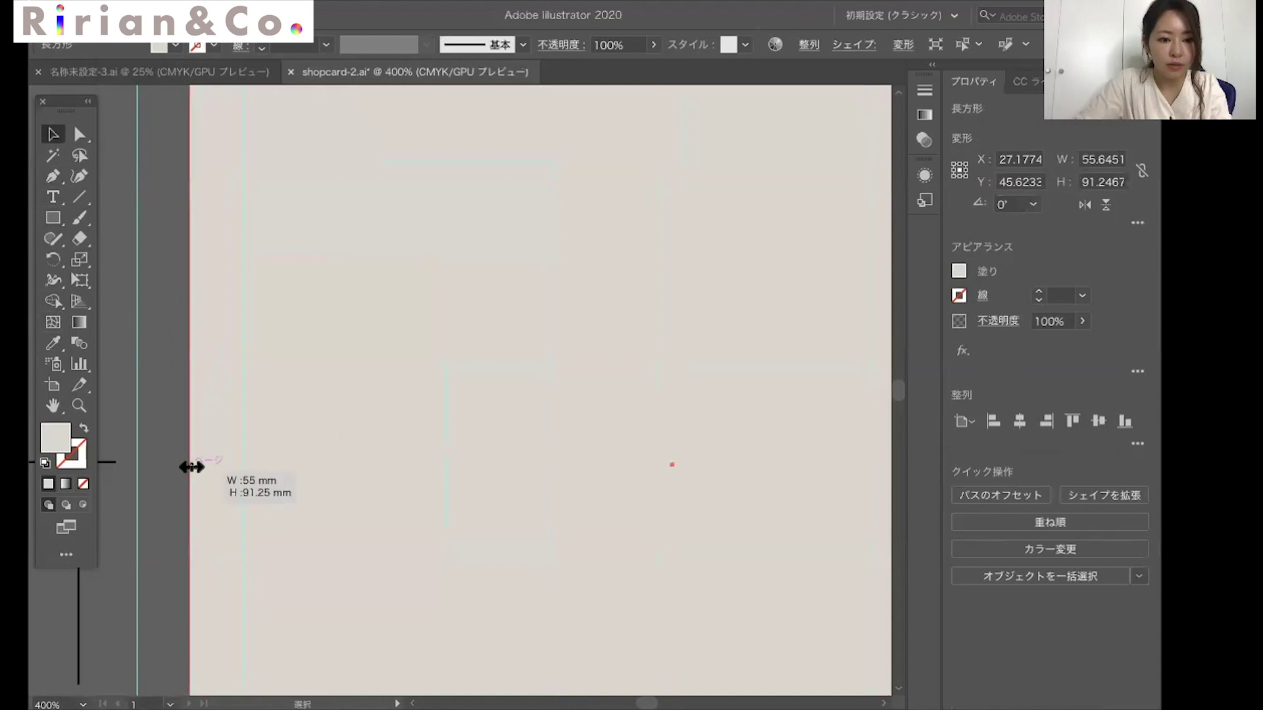
scroll(192, 453, "down", 2)
scroll(209, 435, "down", 3)
left_click(403, 380)
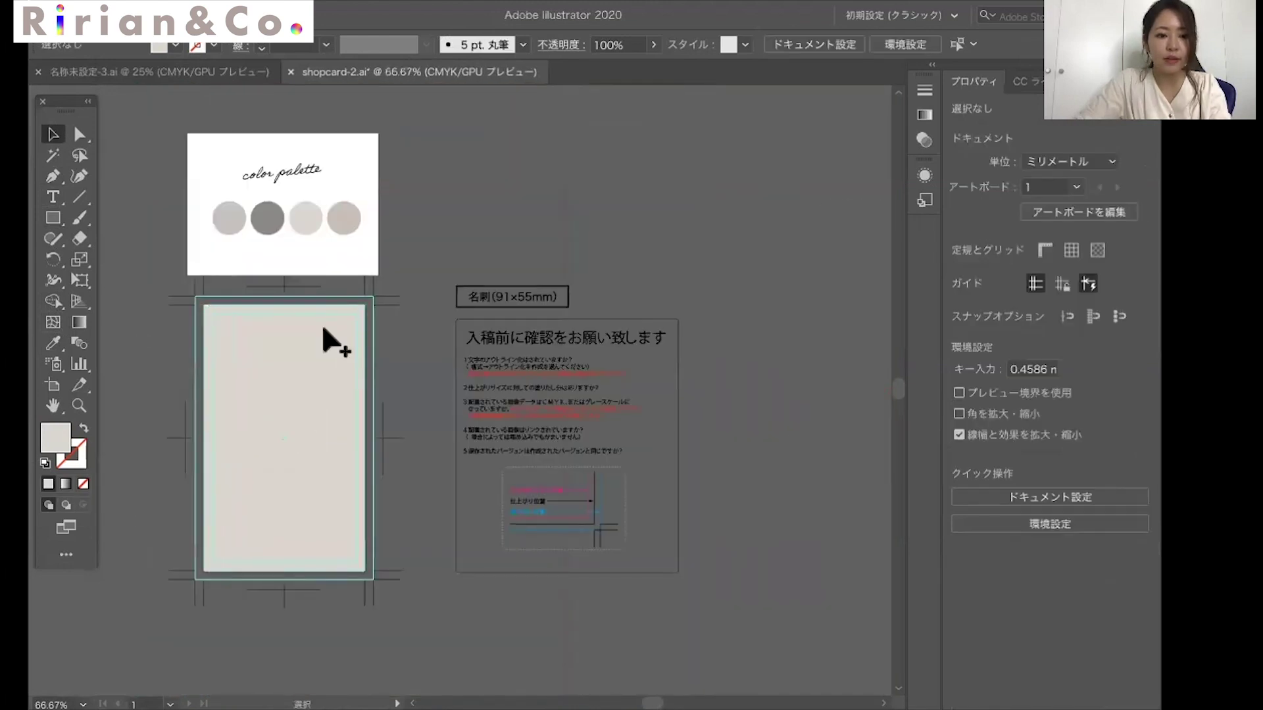
Step: Type a capital 'R' on the card, enlarge it, and move it toward the top
scroll(316, 99, "up", 1)
key("ctrl+minus")
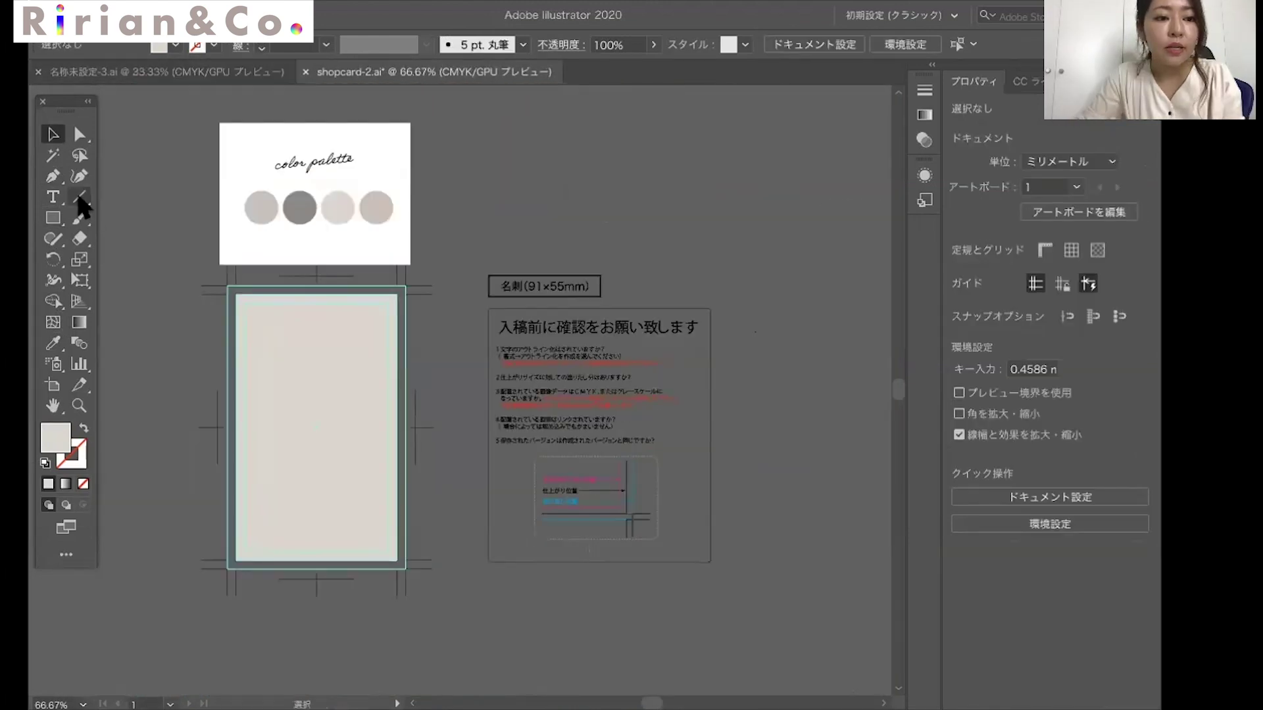
left_click(53, 197)
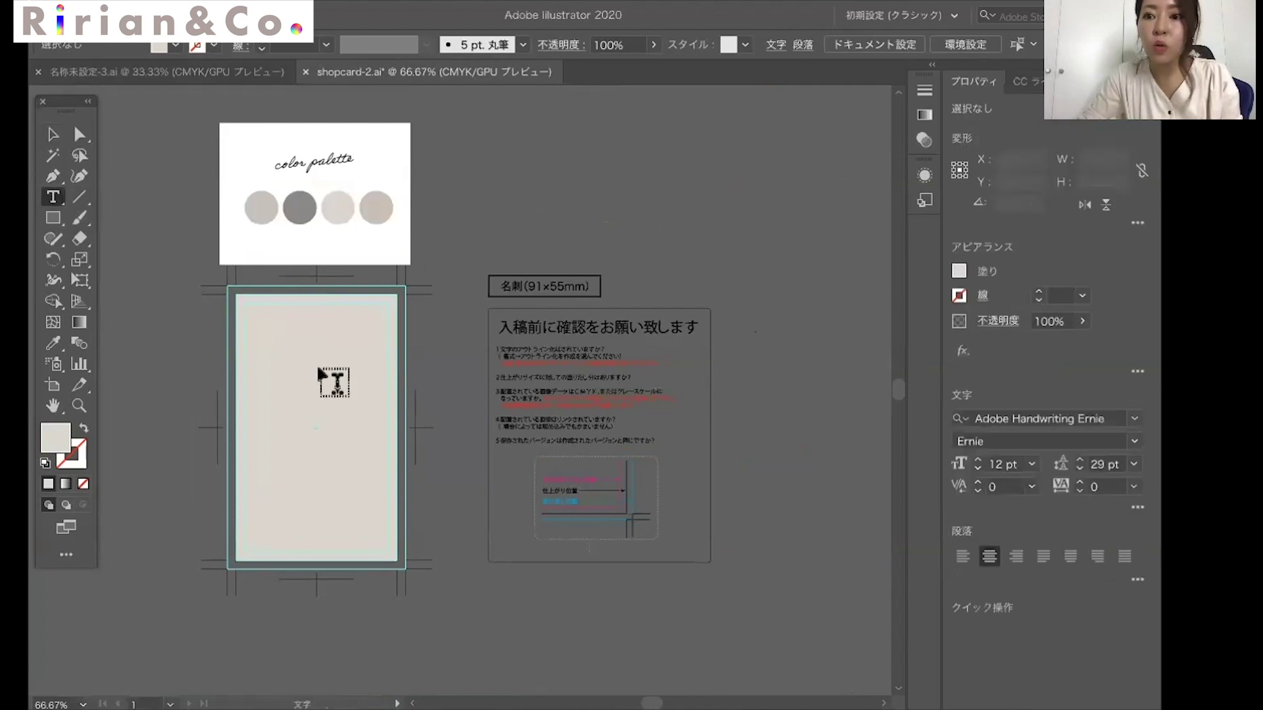
left_click(299, 353)
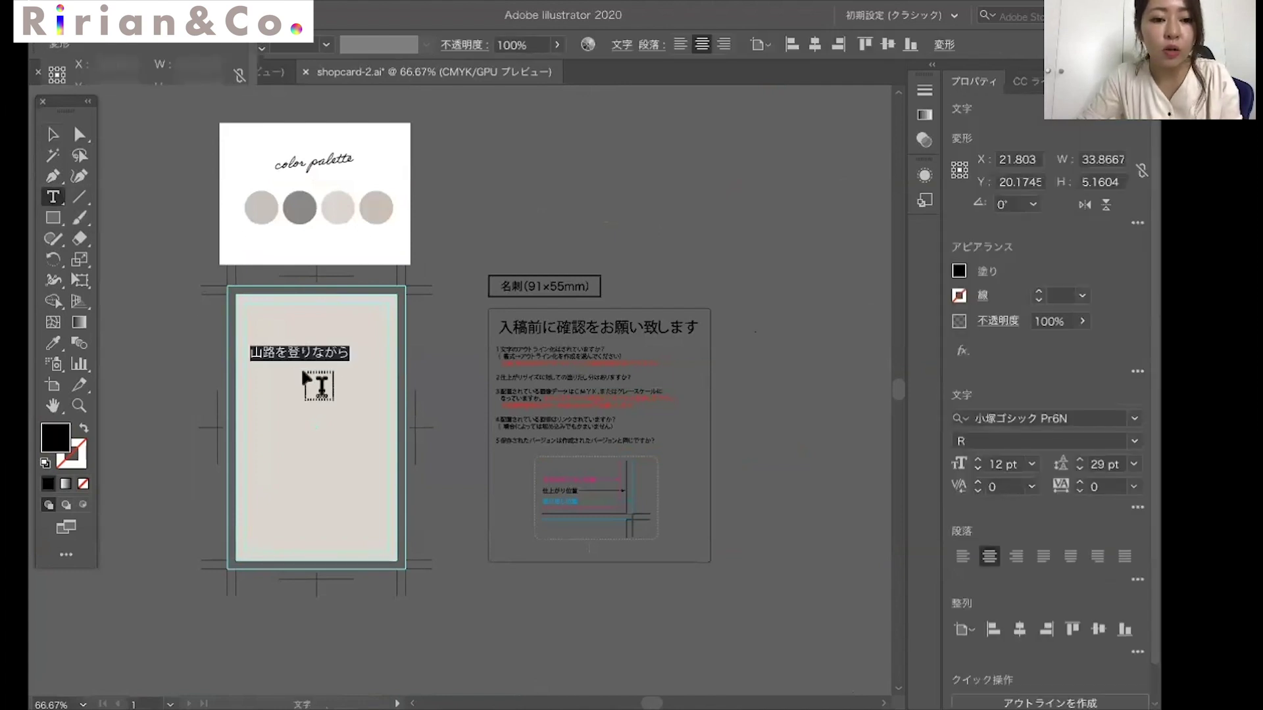
scroll(301, 367, "up", 1)
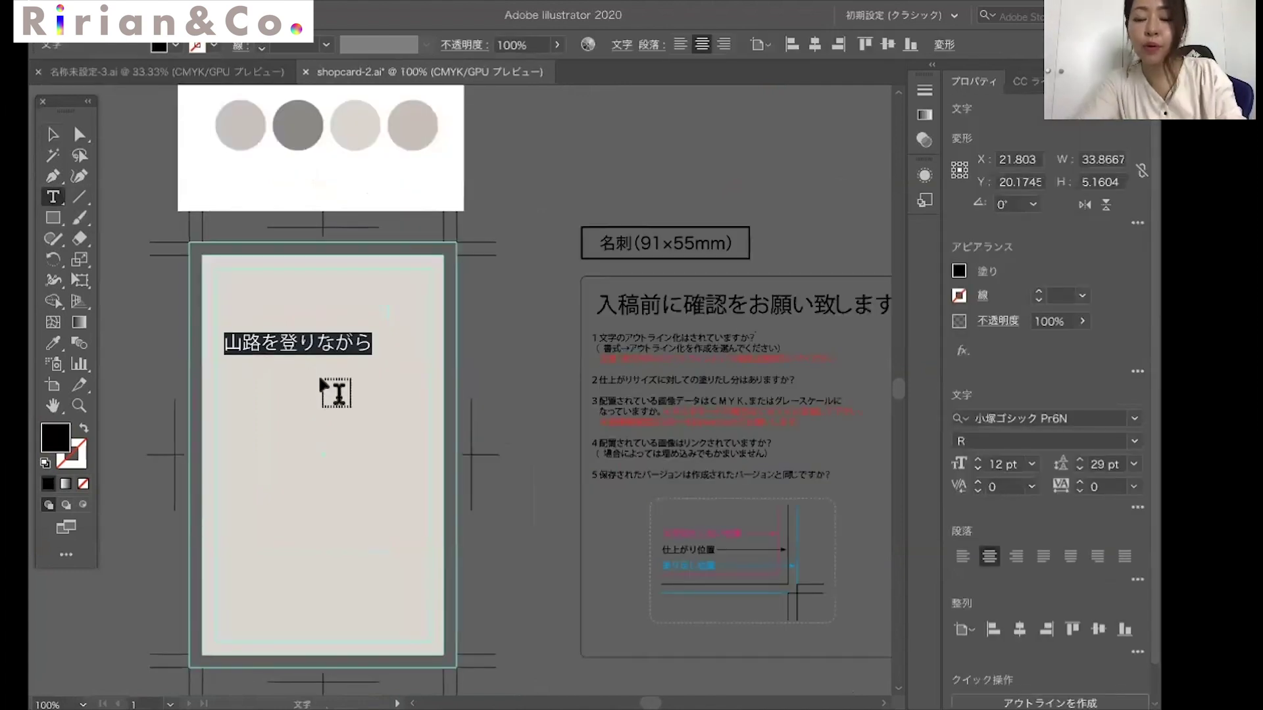
key("BackSpace")
type("R")
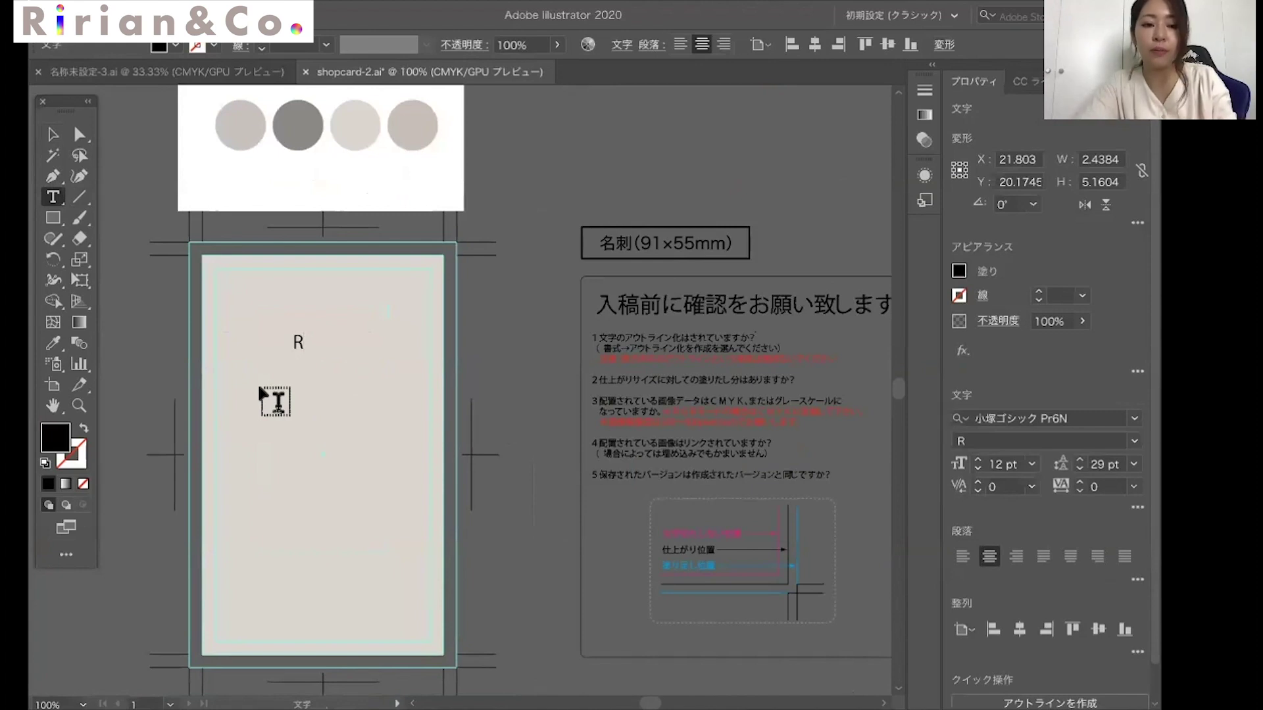
key("Escape")
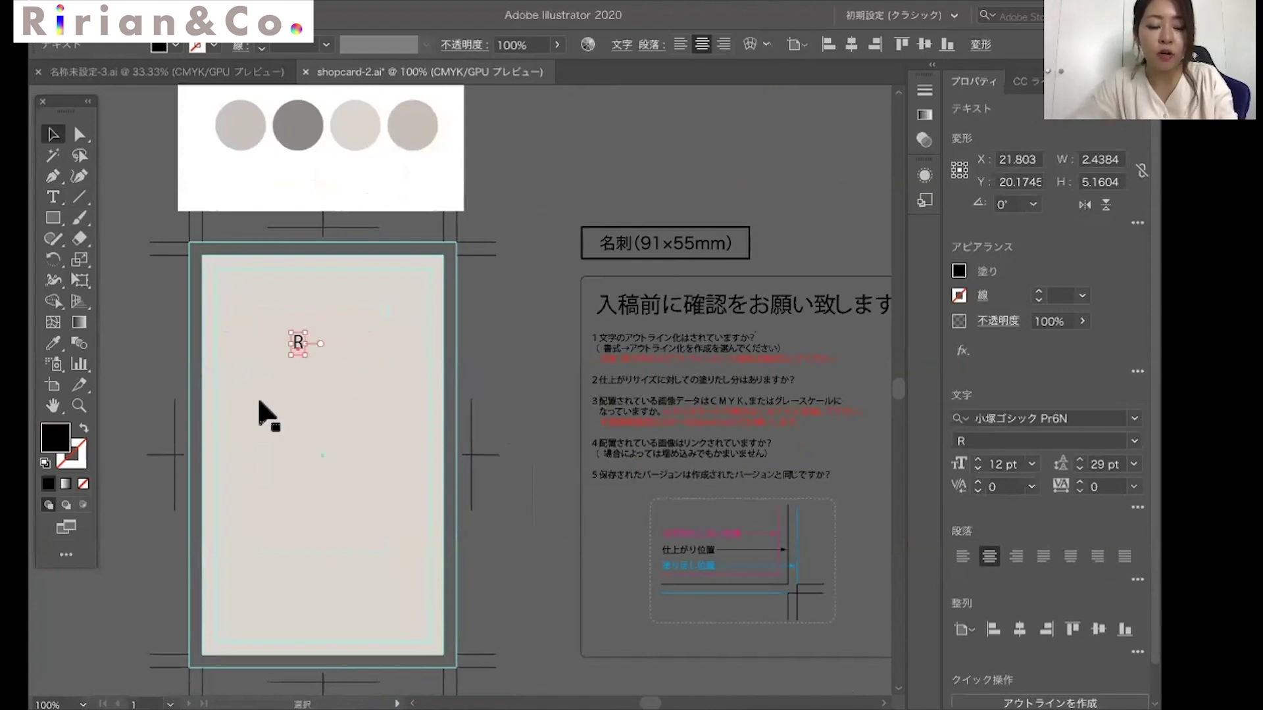
left_click_drag(305, 354, 343, 443)
mouse_move(339, 398)
left_mouse_down()
mouse_move(339, 375)
mouse_move(308, 364)
mouse_move(331, 352)
left_mouse_up()
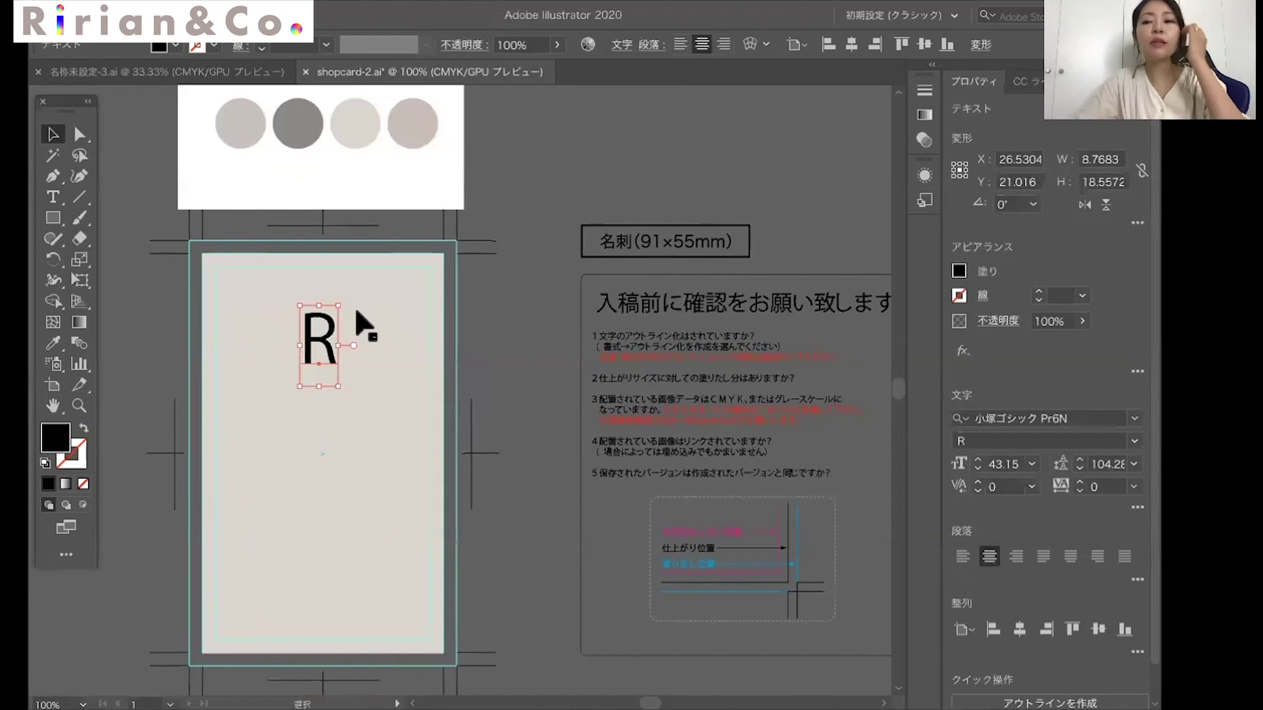
left_click(54, 196)
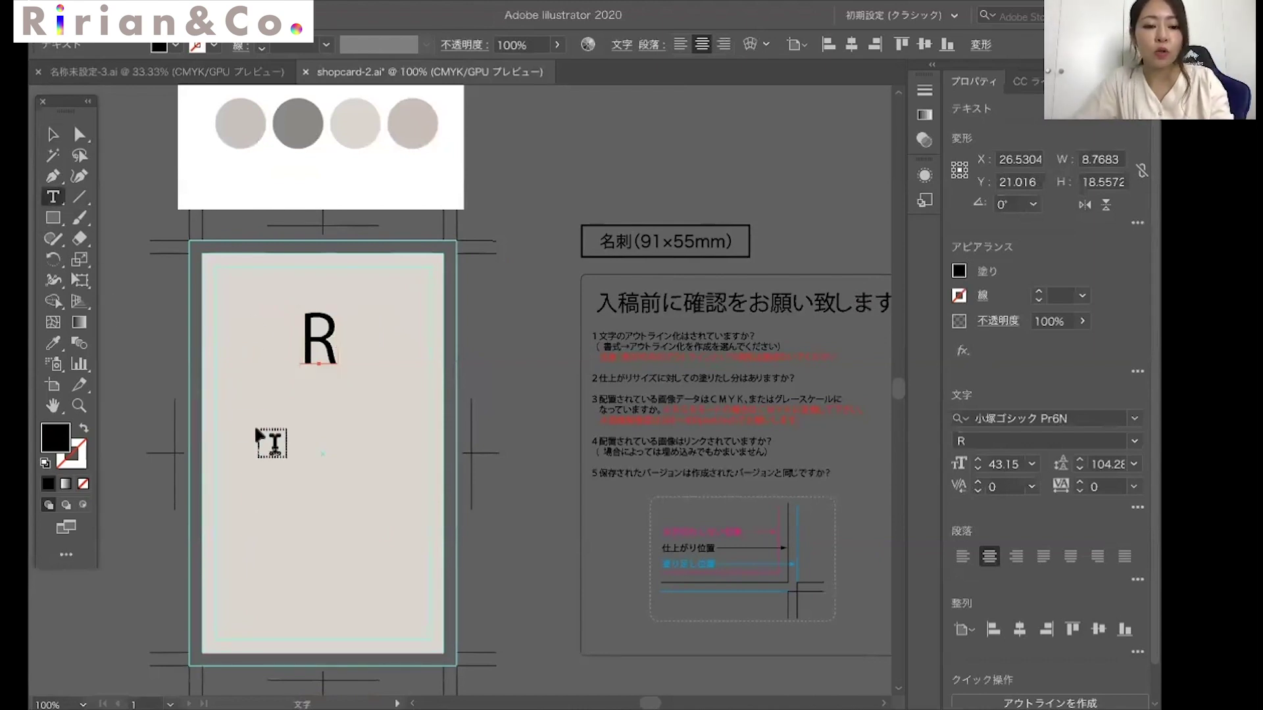
Step: Add an 'open :10:00-20:00' line below the R and duplicate it just beneath
left_click(263, 429)
type("open :10")
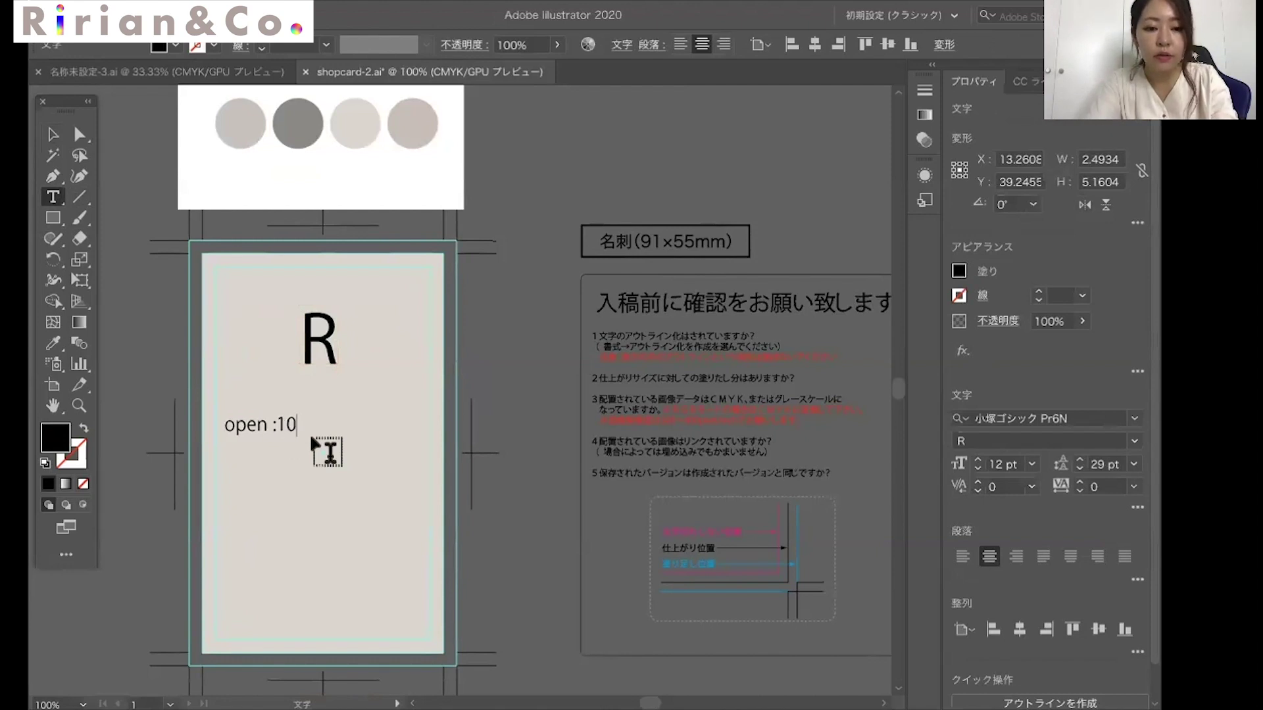
type(":00-20:00")
key("Escape")
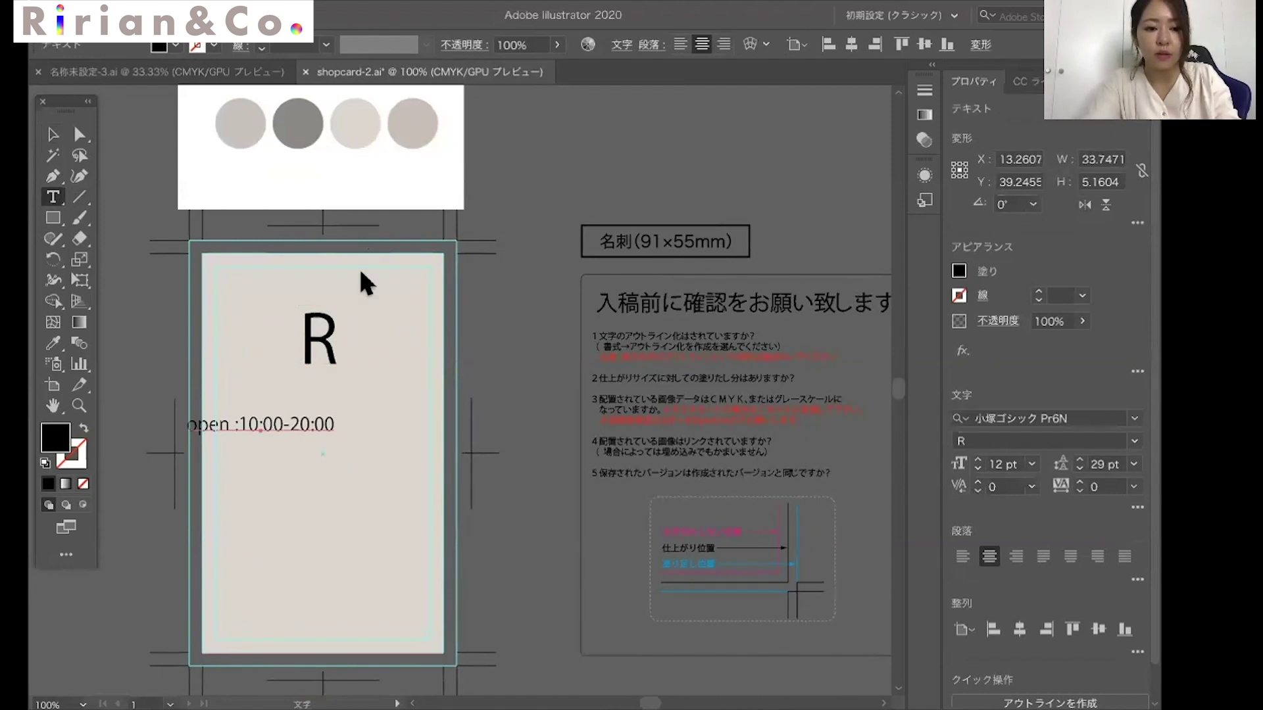
left_click(54, 131)
left_click_drag(352, 429, 353, 452)
Step: Turn the copy into an 'Instagram :' line with the shop's account handle
left_click(53, 197)
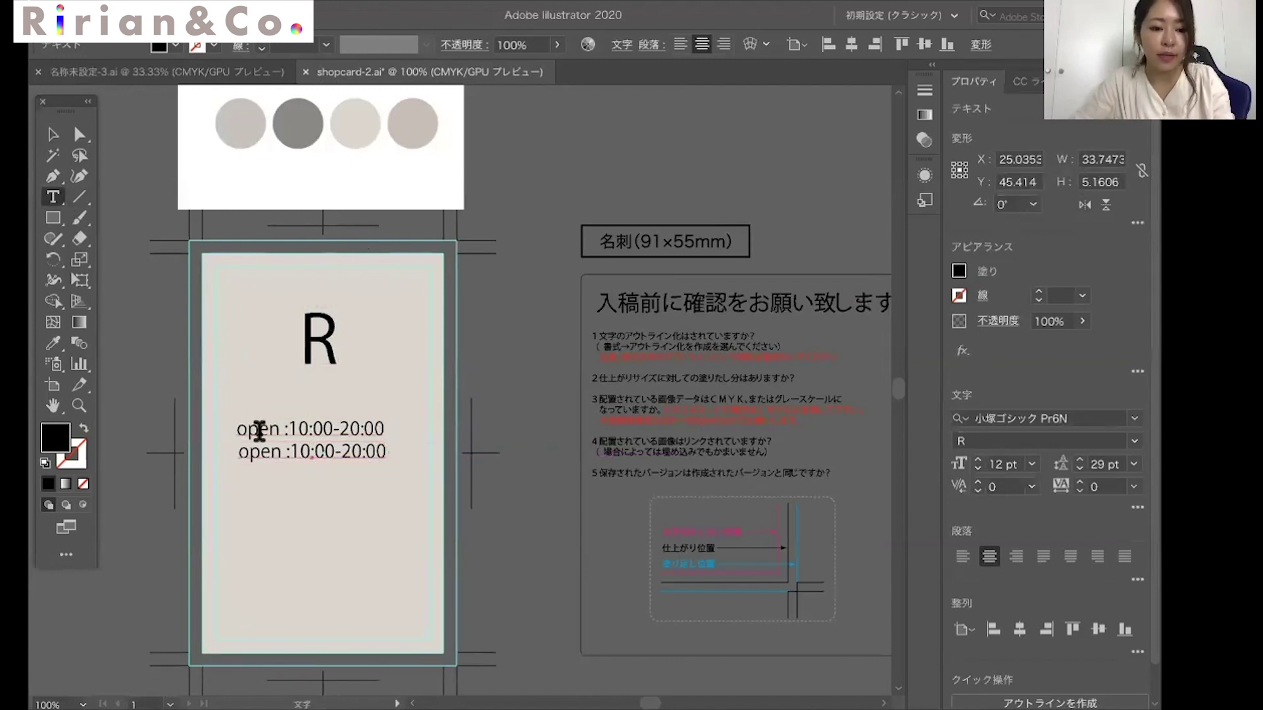
triple_click(266, 445)
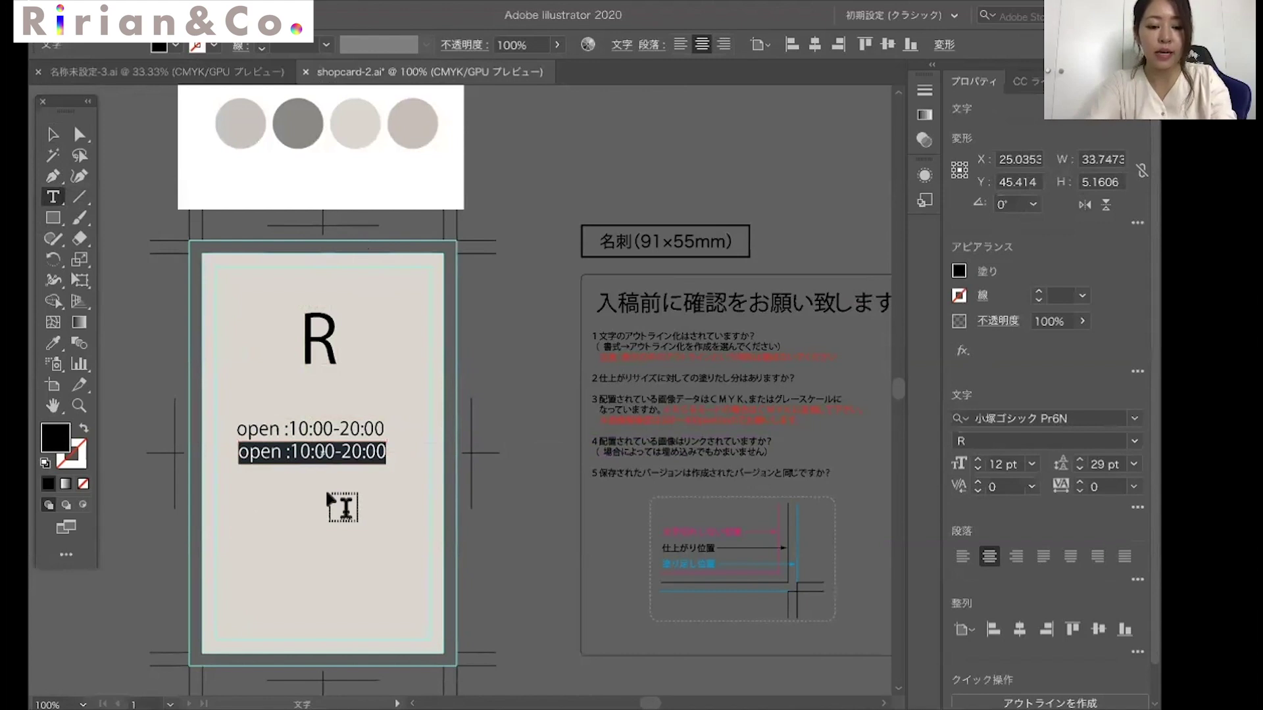
type("@")
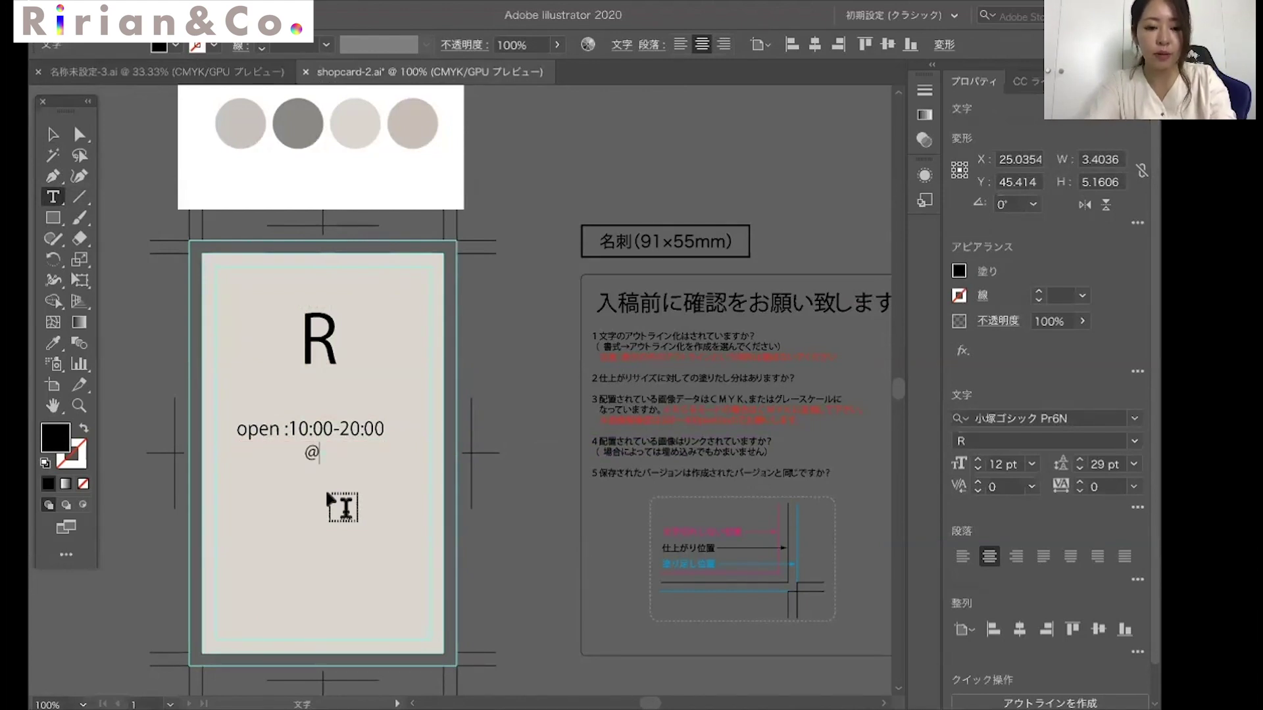
type("ririan007")
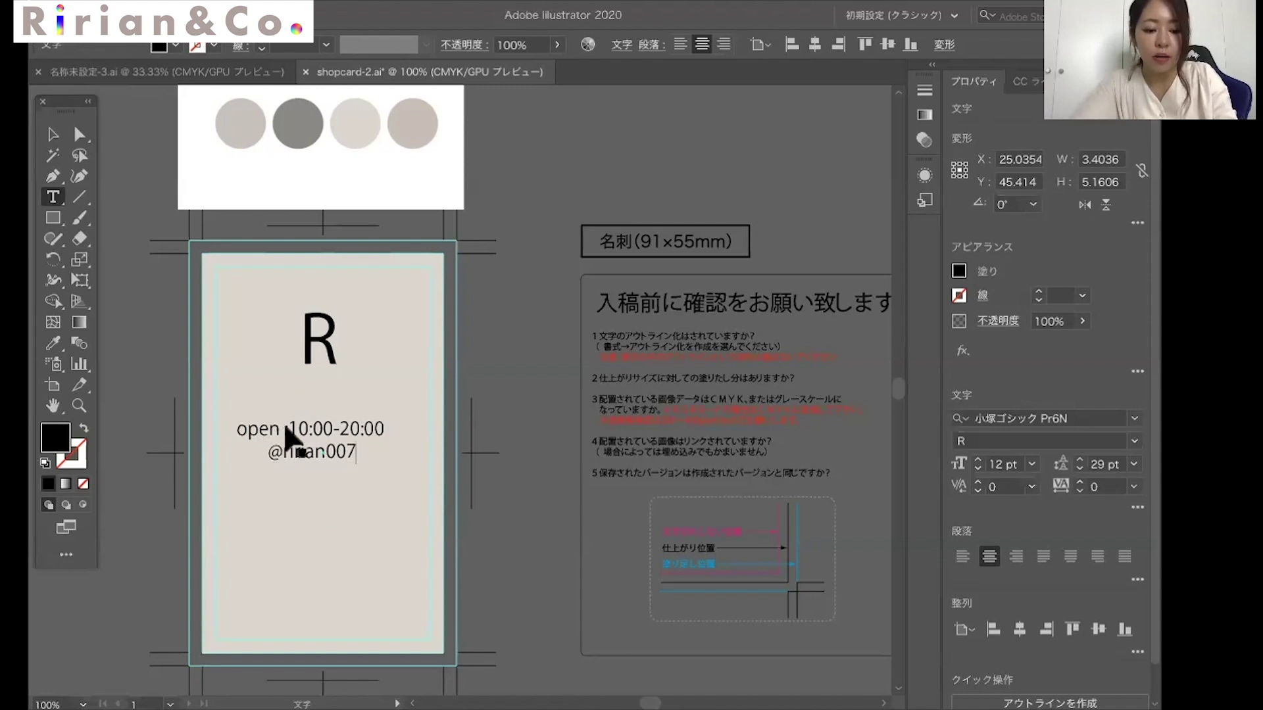
scroll(290, 457, "up", 2)
left_click(196, 400)
type("Instagram :")
left_click(54, 135)
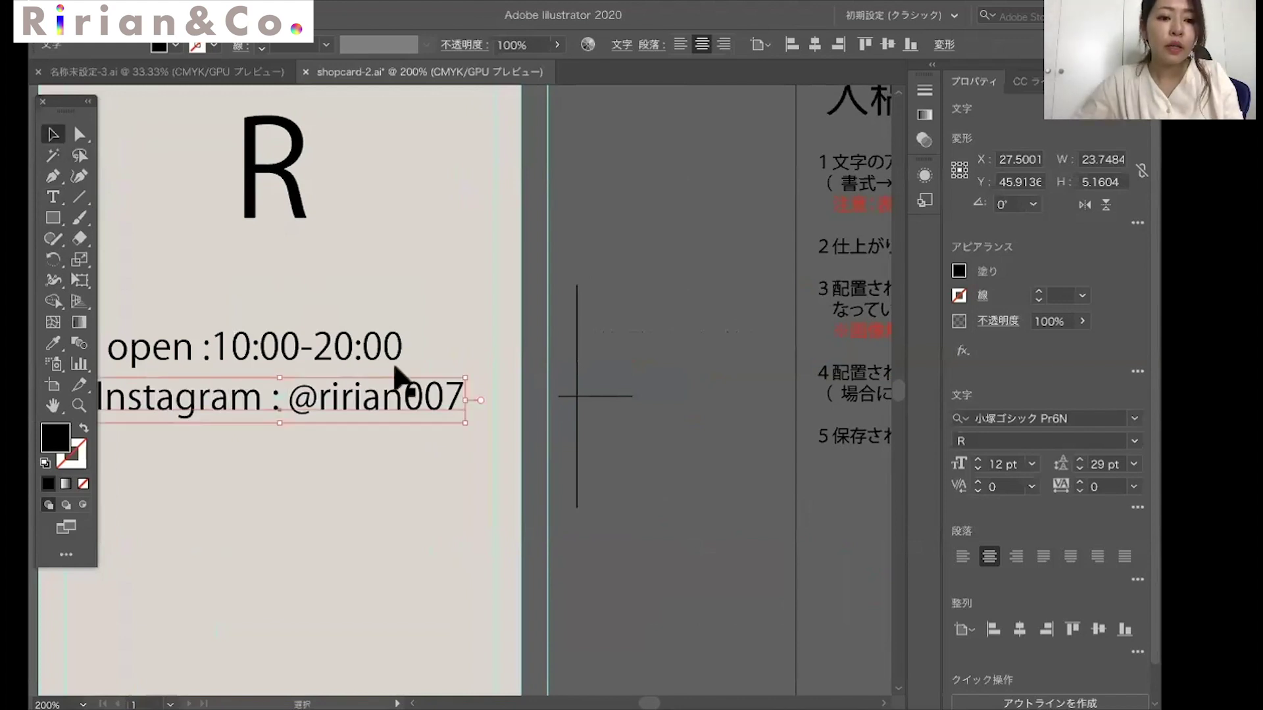
key("ctrl+1")
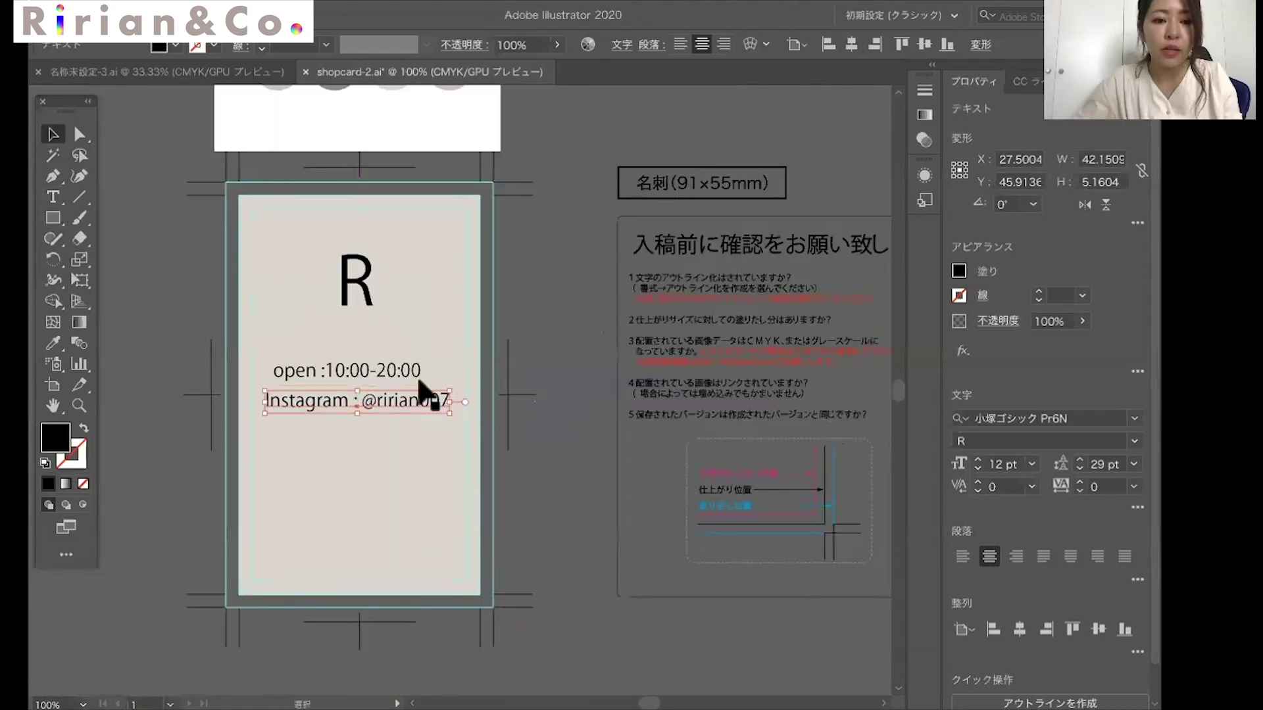
Step: Duplicate the Instagram line lower and replace it with Tel and Mail lines holding the shop's phone and email
left_click_drag(397, 402, 387, 495)
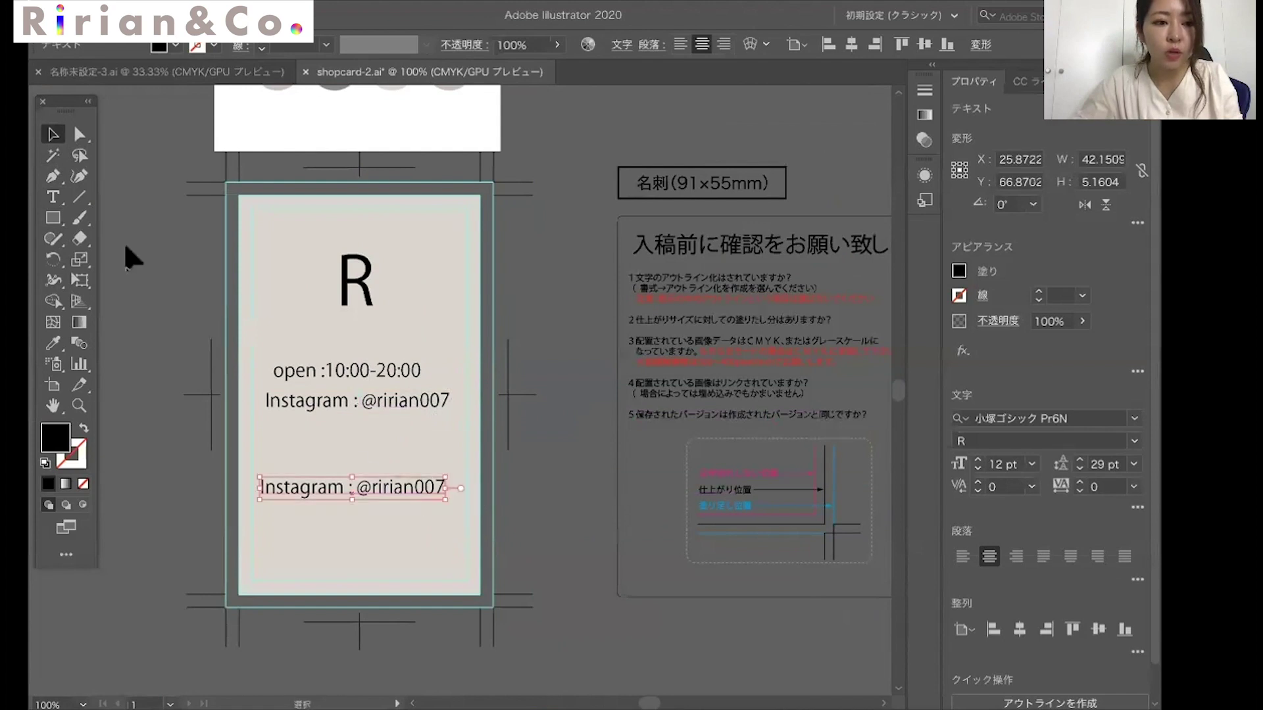
left_click(53, 197)
key("Escape")
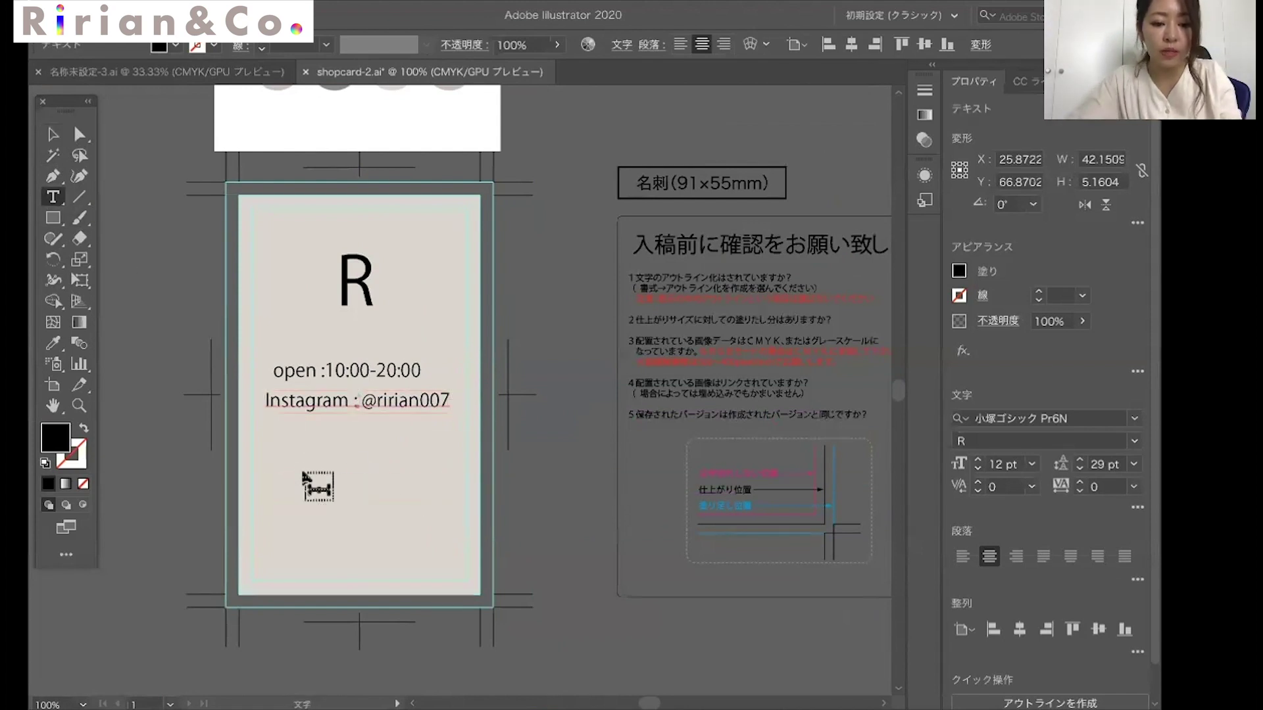
left_click(53, 196)
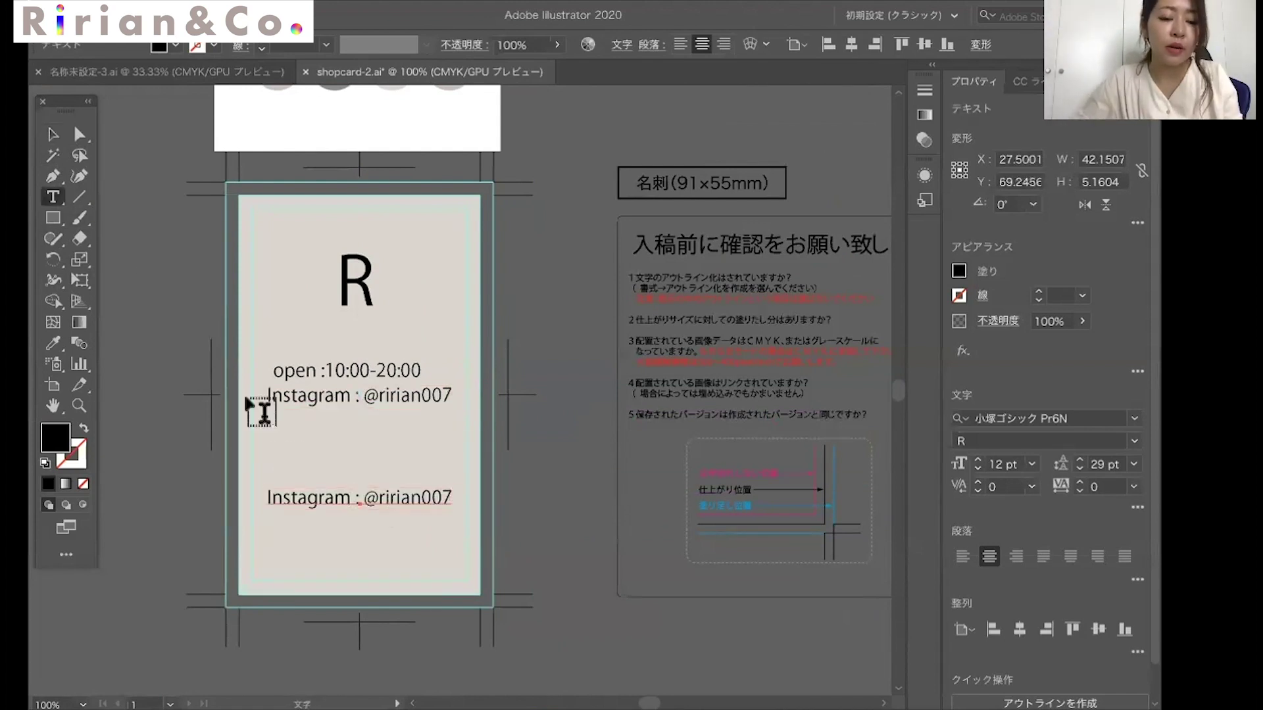
triple_click(309, 495)
type("Tel : 03-1234-5678")
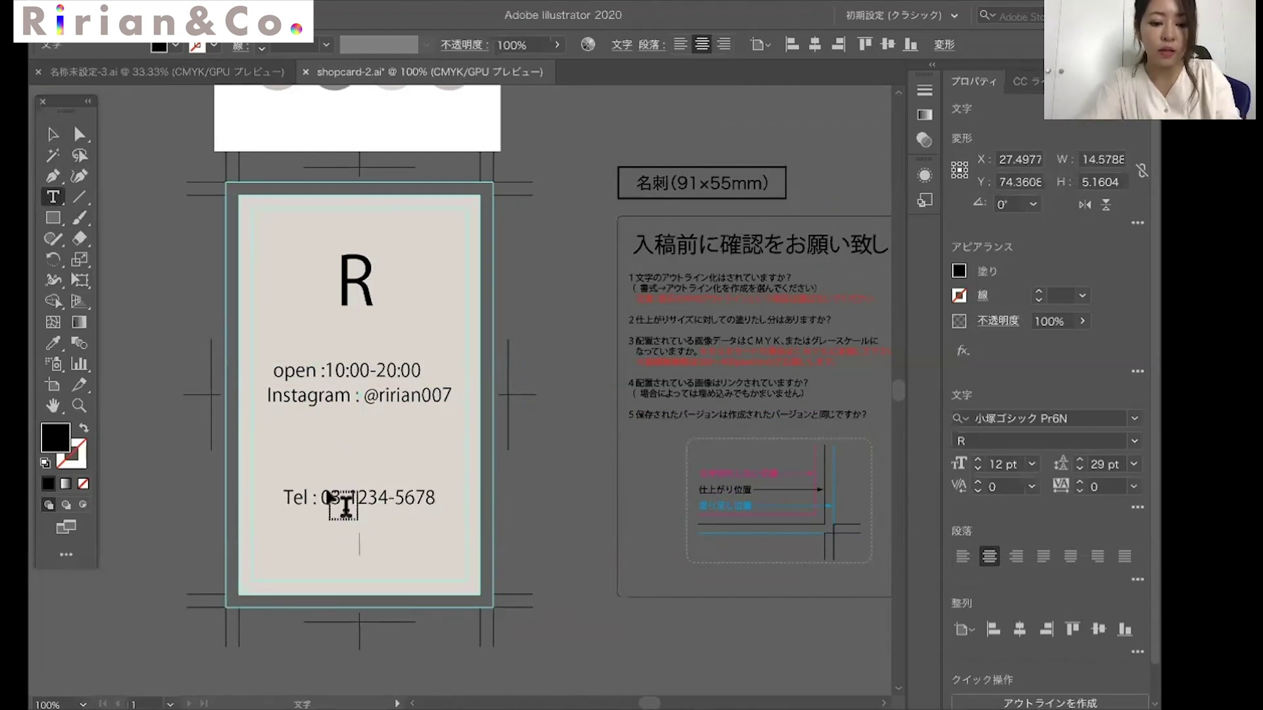
type("M")
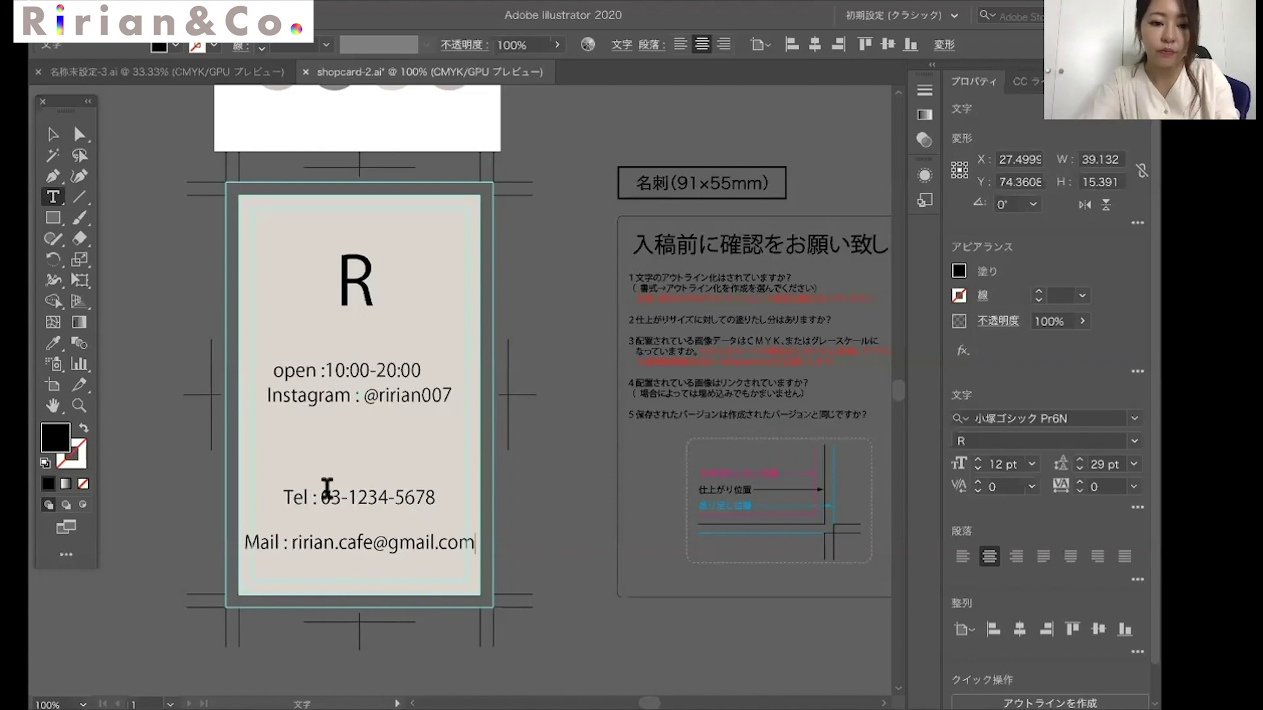
key("Escape")
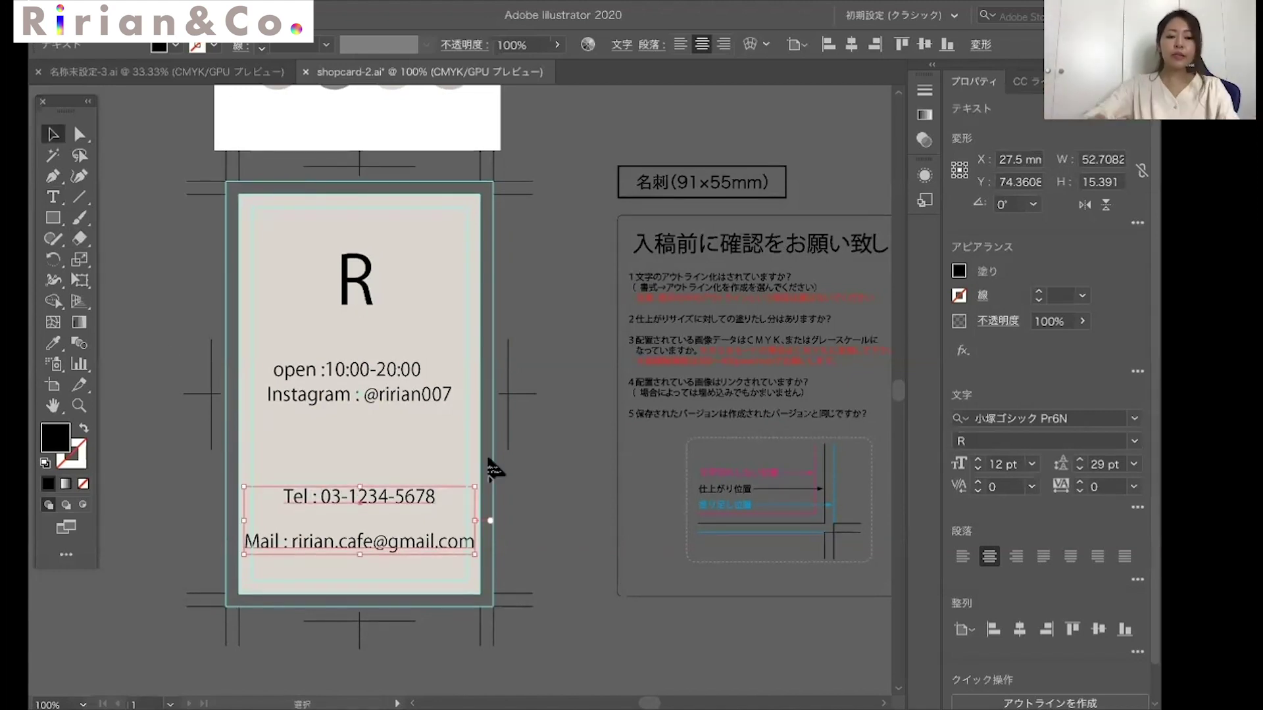
Step: Set the large R in Futura Medium and fill it with the palette's dark grey
left_click(360, 304)
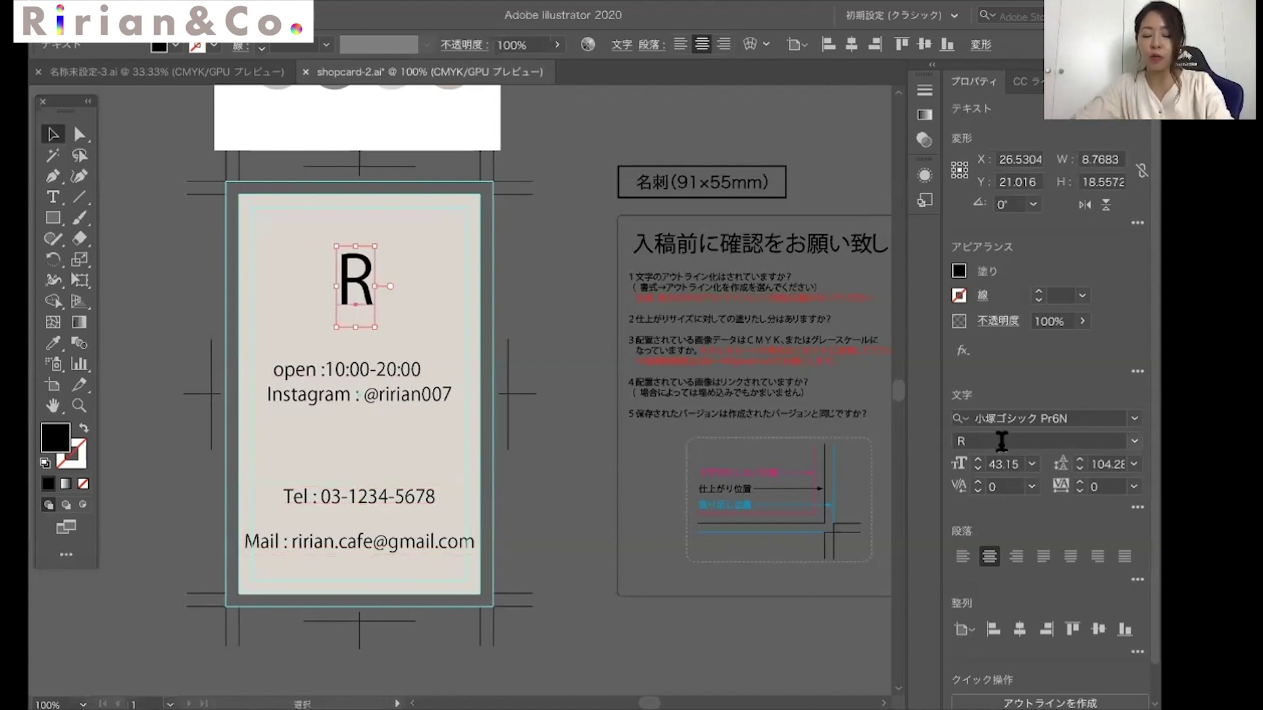
left_click(1051, 421)
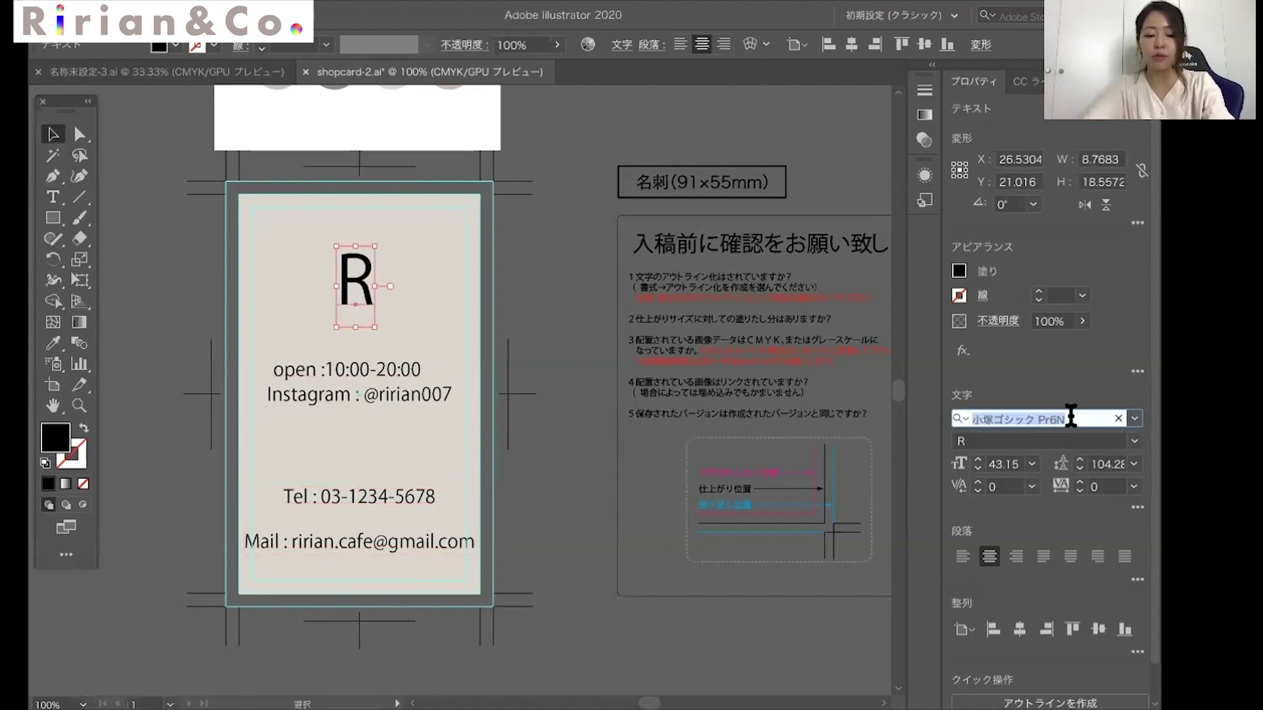
type("fu")
left_click(870, 558)
scroll(395, 245, "up", 3)
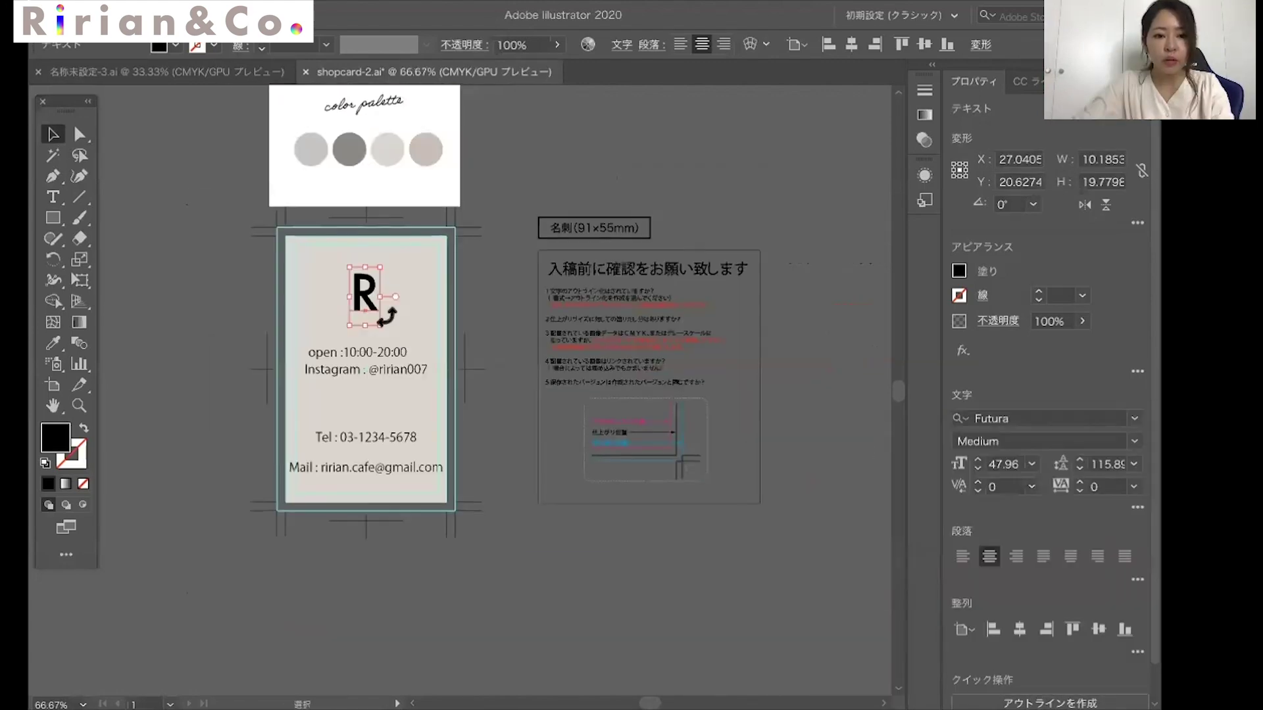
scroll(342, 168, "up", 1)
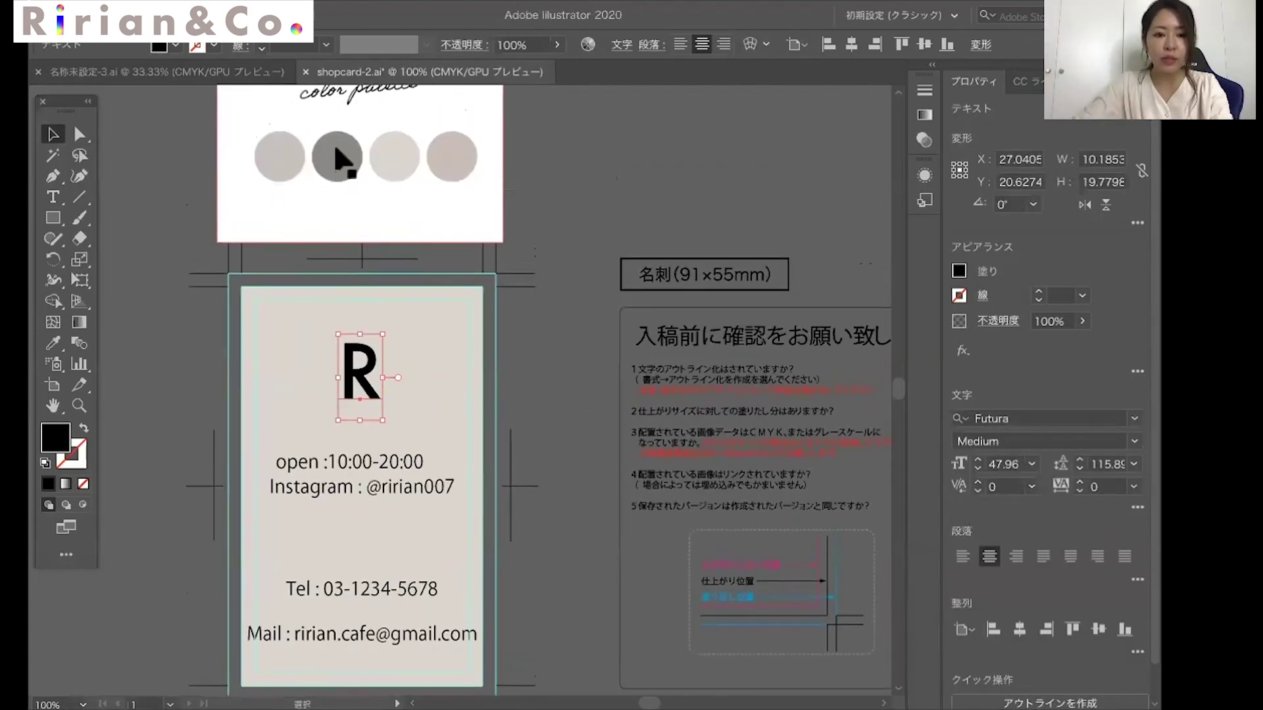
left_click(61, 339)
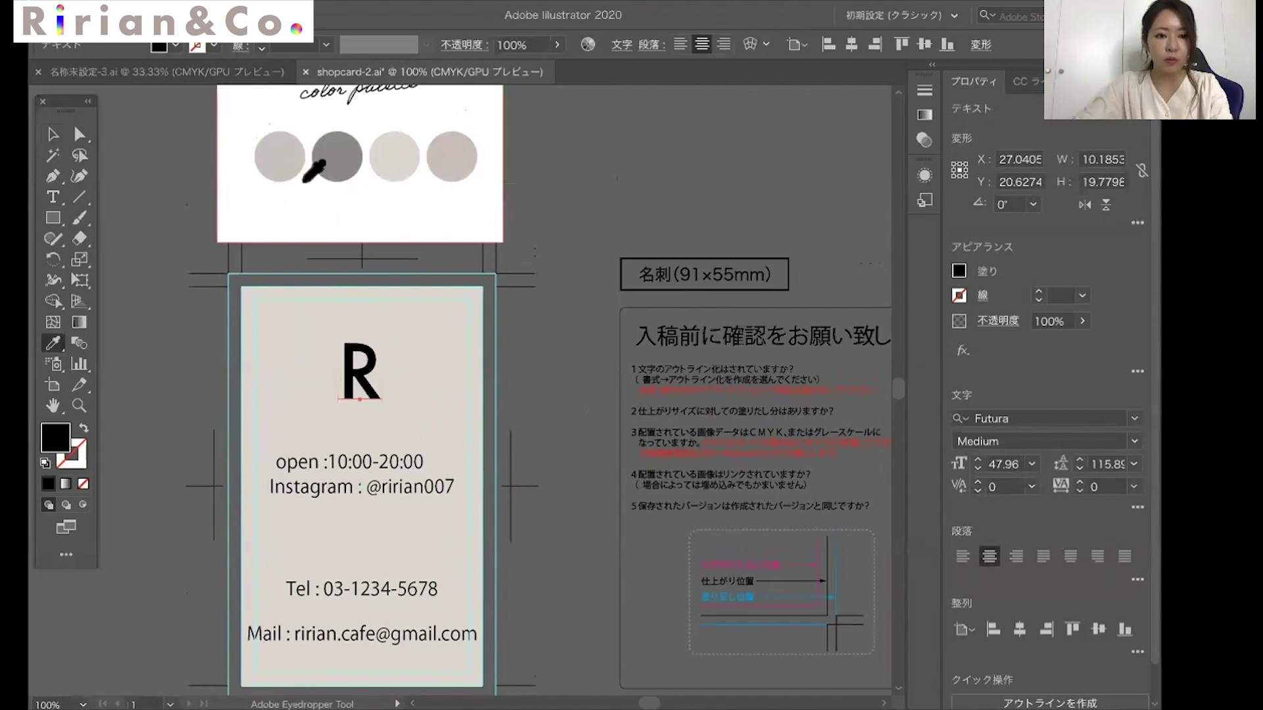
left_click(338, 149)
left_click(53, 134)
left_click(411, 490)
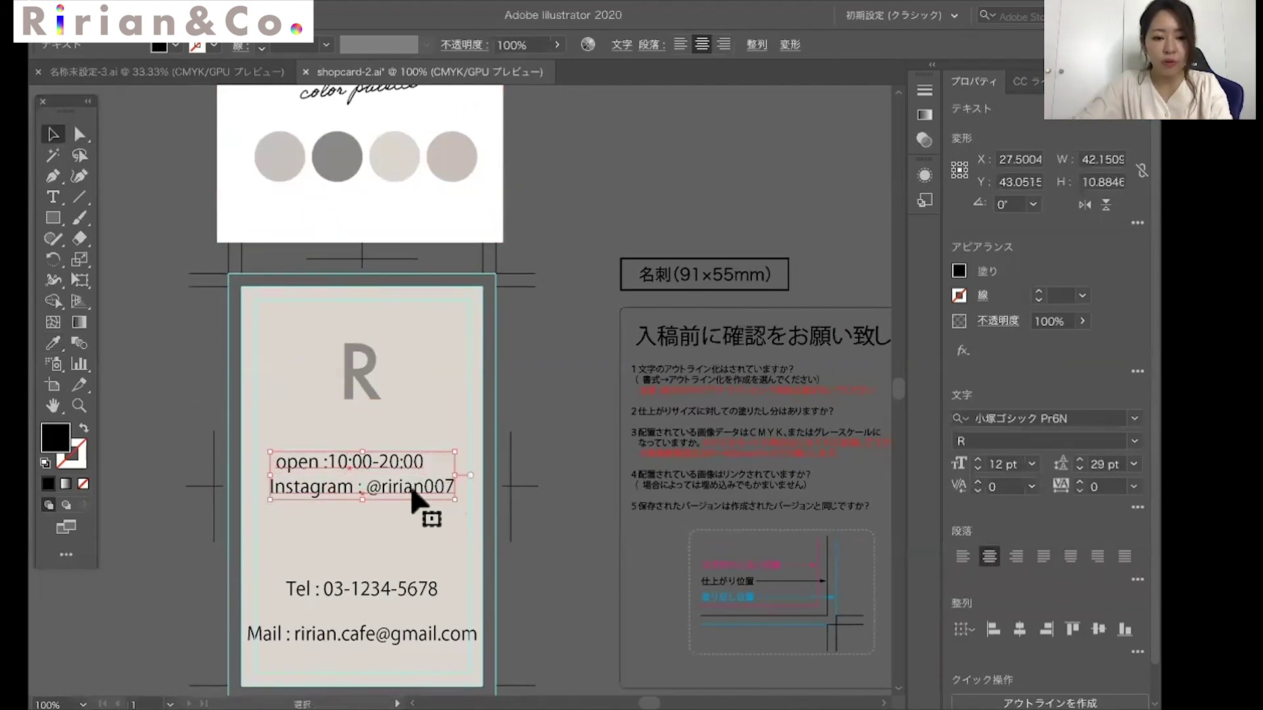
Step: Reduce all the info text, including Tel and Mail, to 7 pt
left_click(413, 589, "shift")
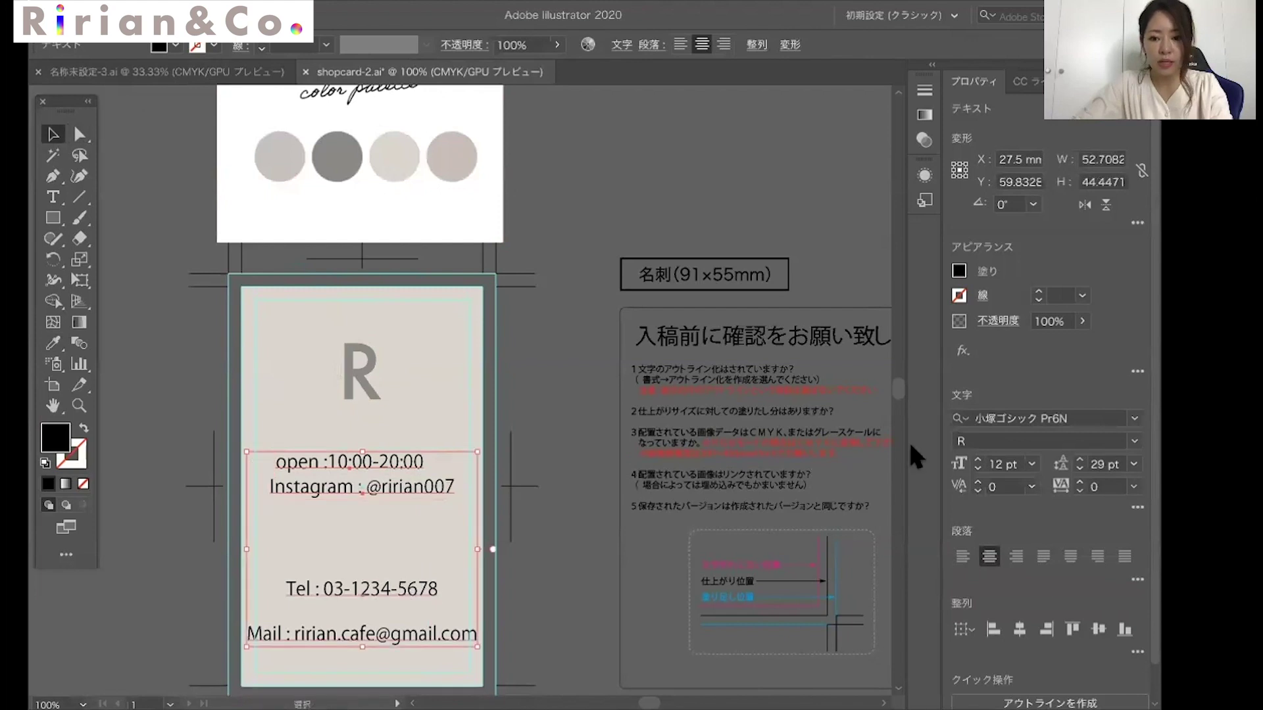
left_click(978, 468)
left_click(978, 468)
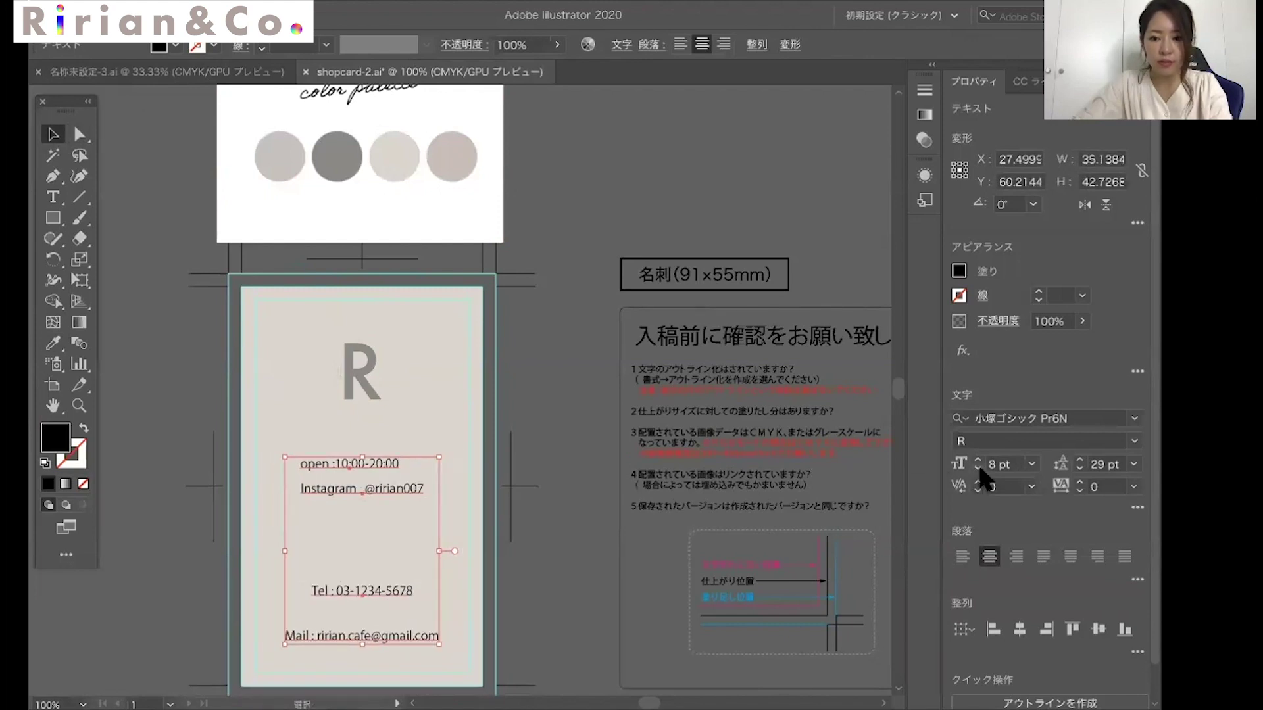
left_click(978, 468)
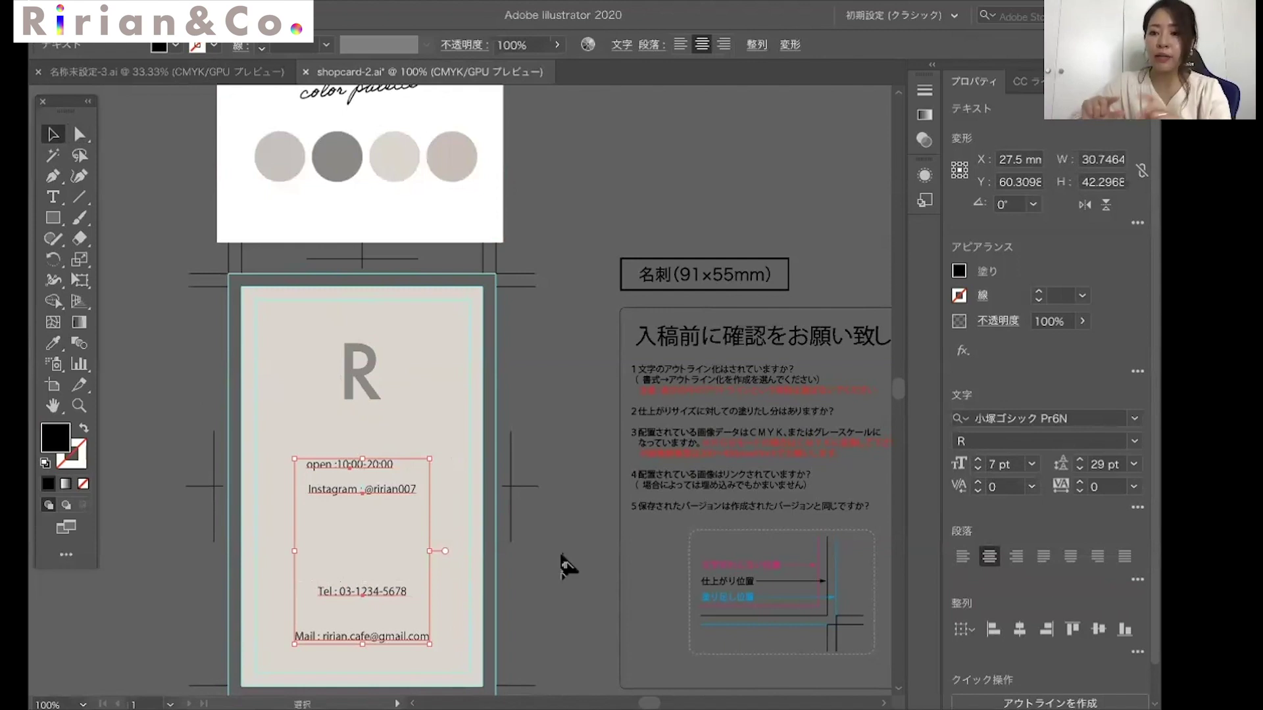
left_click(552, 503)
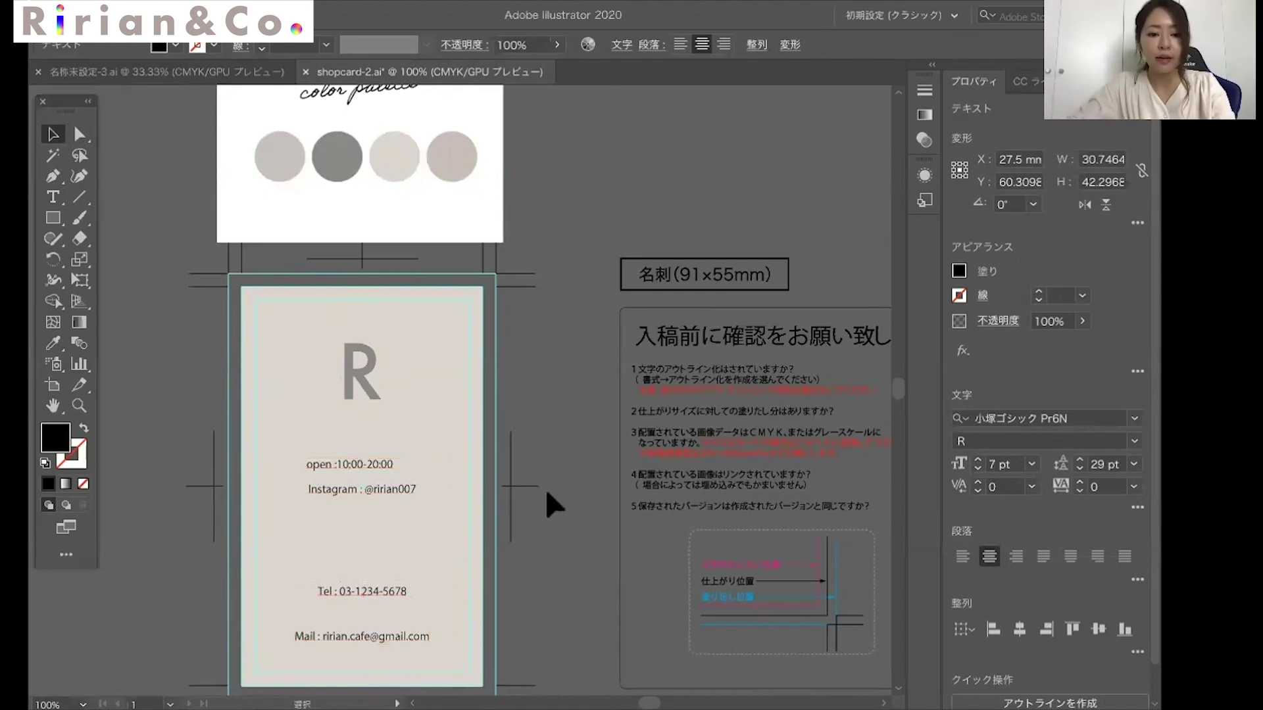
Step: Set tracking to 100 on the opening-hours and Instagram lines
left_click(386, 469)
left_click(395, 492, "shift")
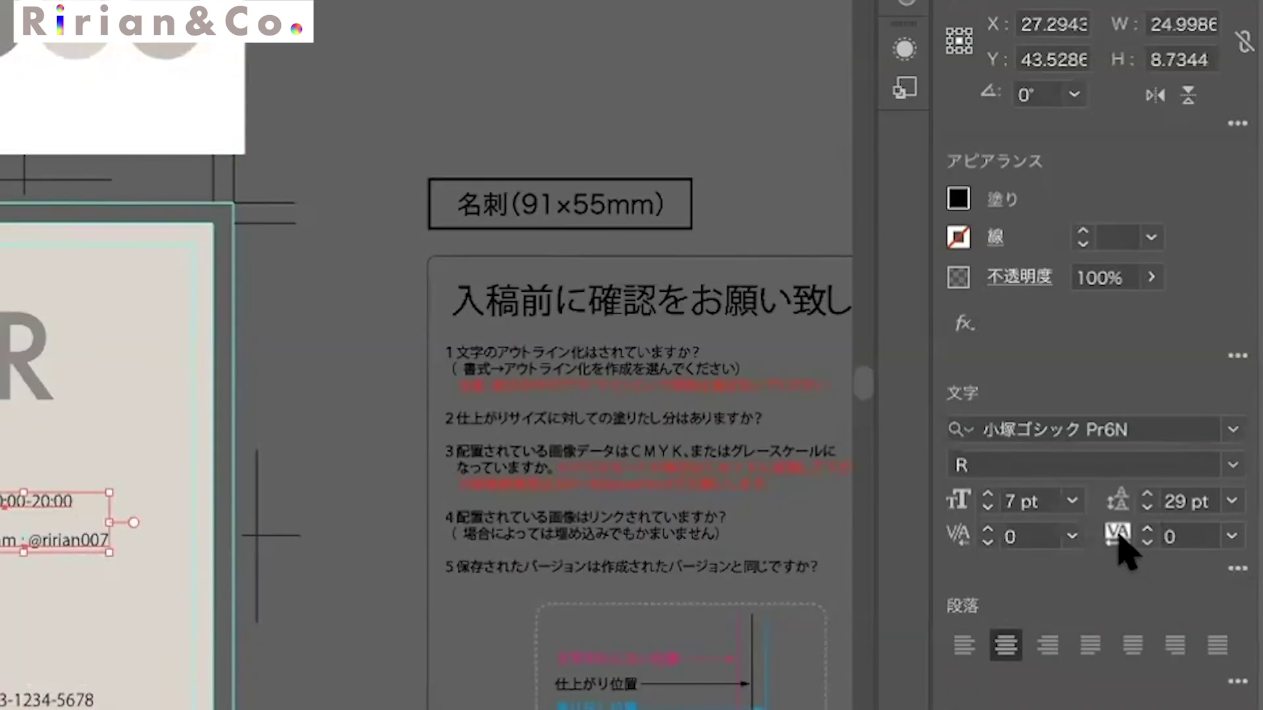
left_click(1231, 536)
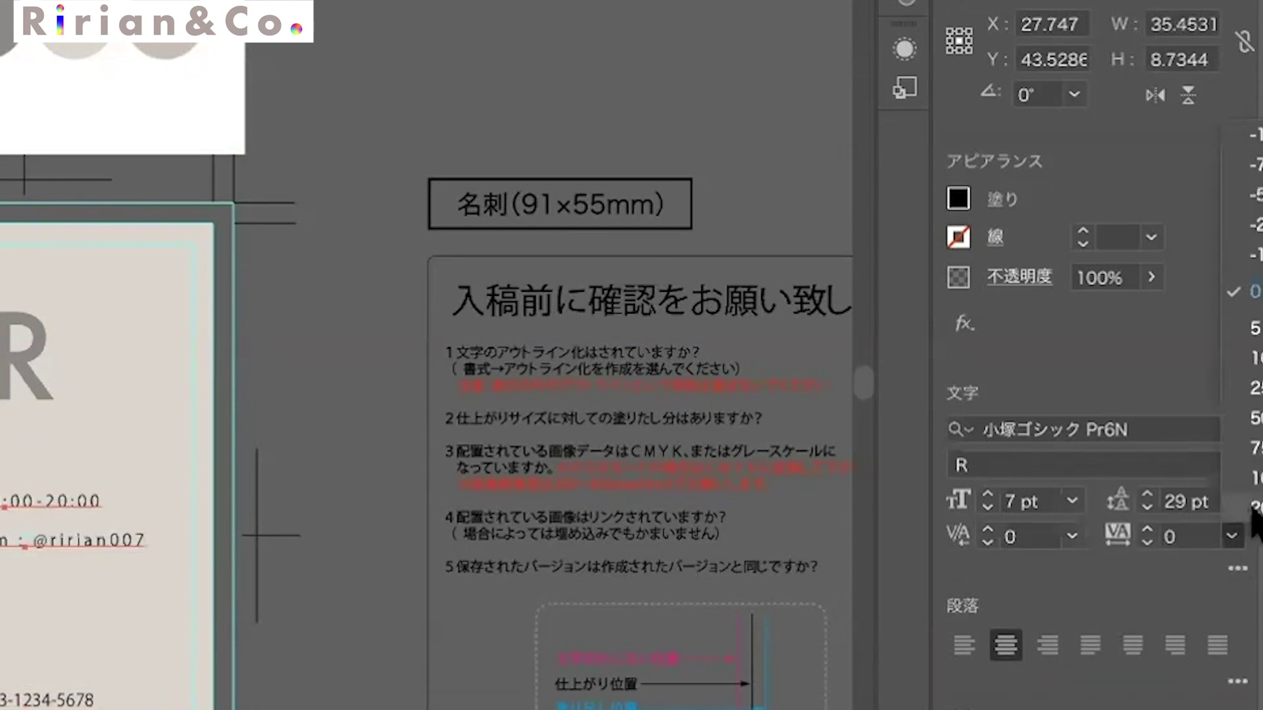
left_click(1254, 478)
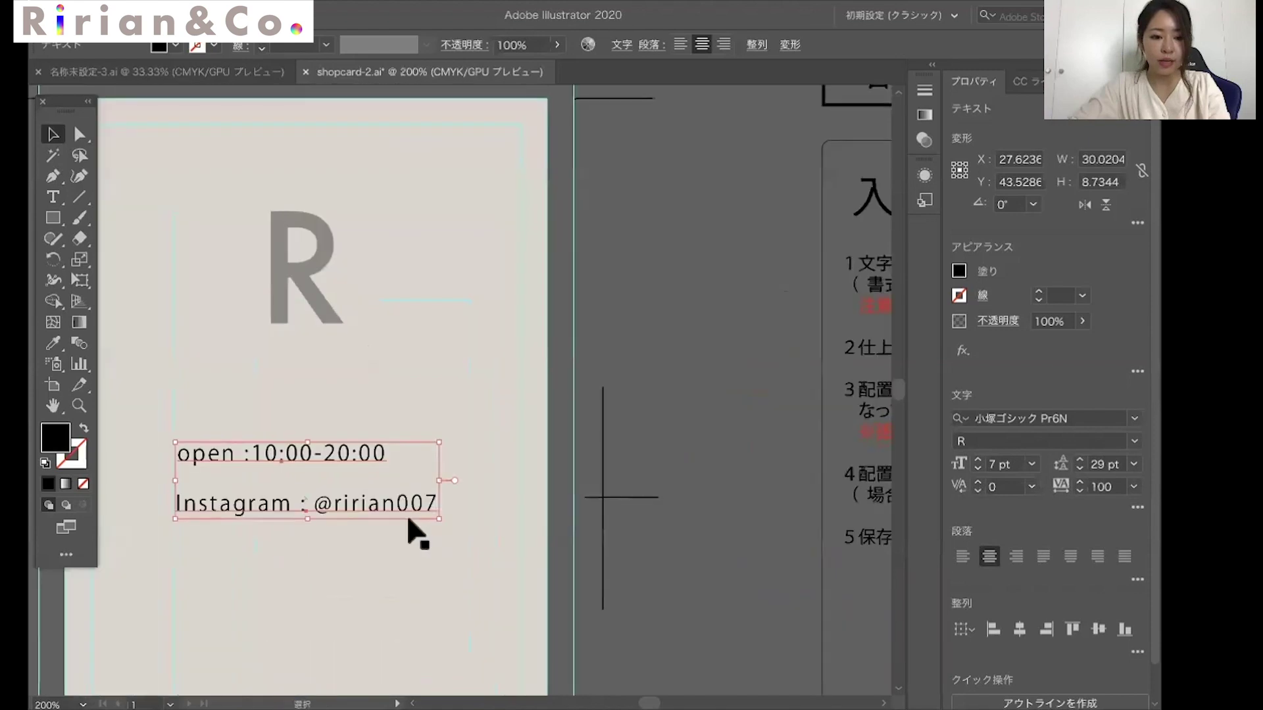
scroll(412, 516, "down", 1)
scroll(391, 611, "down", 1)
Step: Select the Tel and Mail text and begin drawing a rectangle over the card
left_click(393, 602)
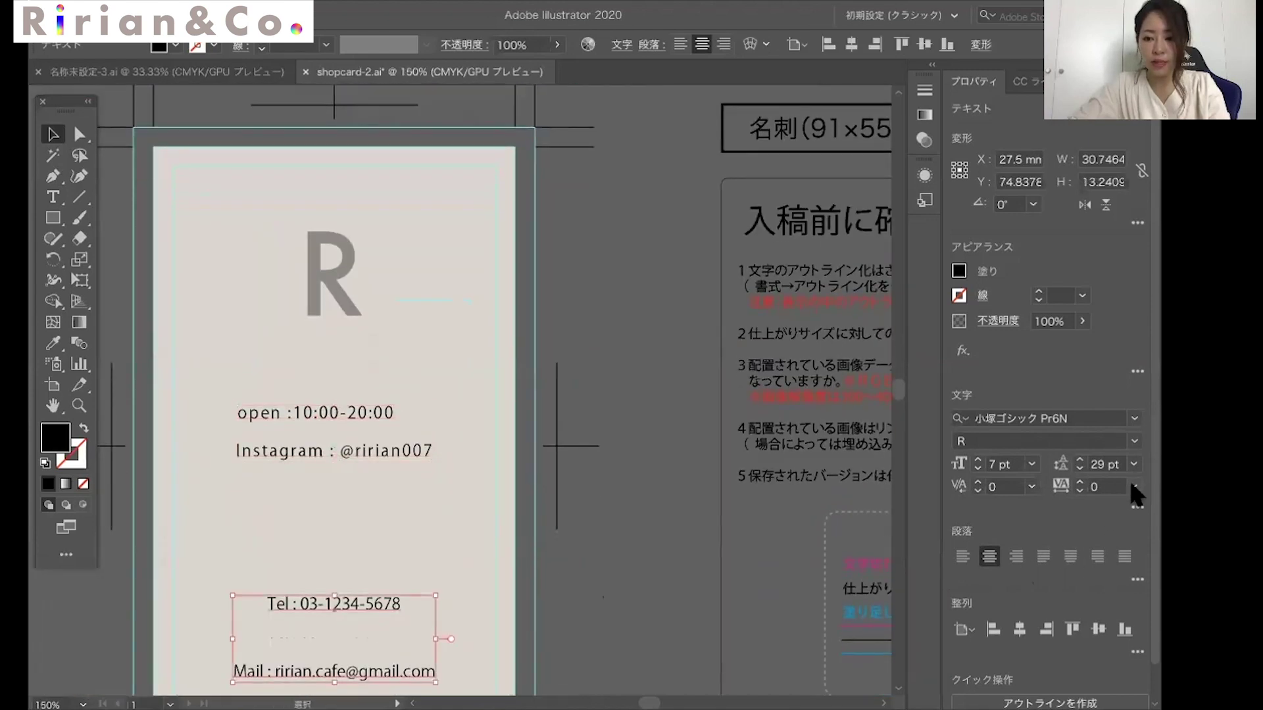
key("ctrl+1")
key("m")
left_click_drag(256, 255, 454, 599)
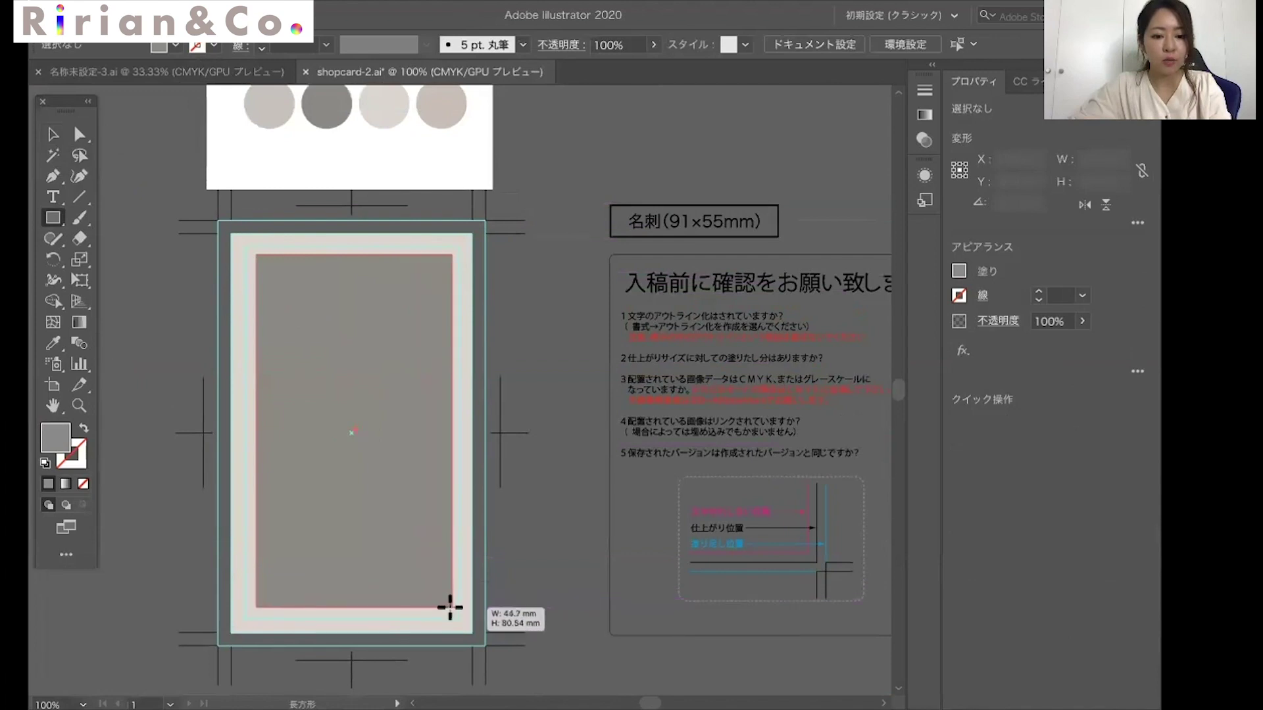
Step: Draw a white rectangle inside the beige card and centre it on the card
left_click_drag(453, 600, 452, 610)
left_click(54, 342)
left_click(271, 168)
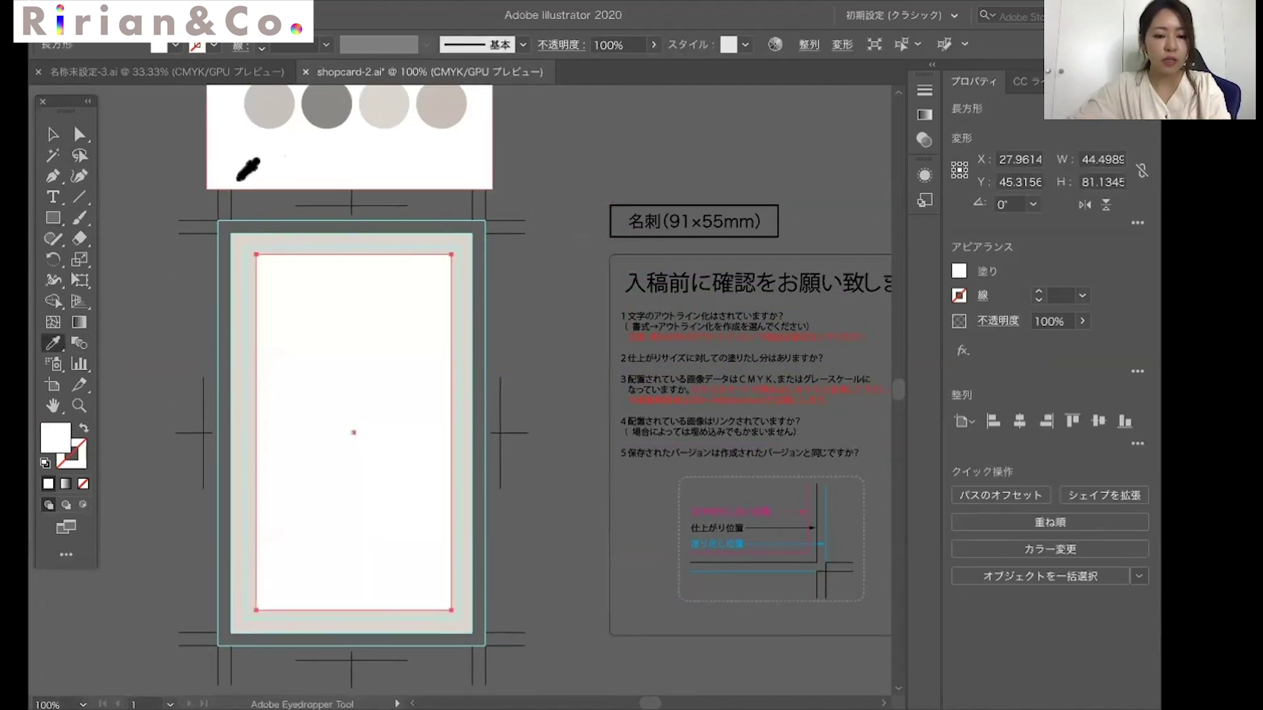
left_click(51, 136)
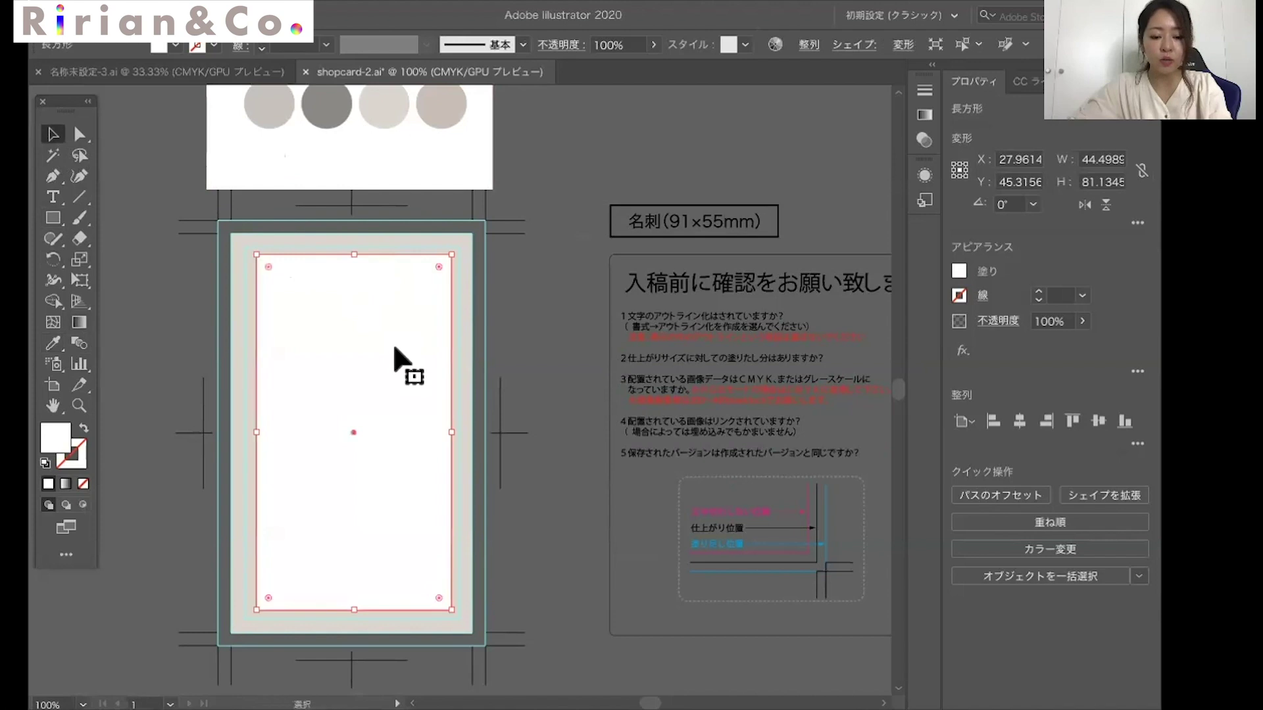
left_click(324, 237, "shift")
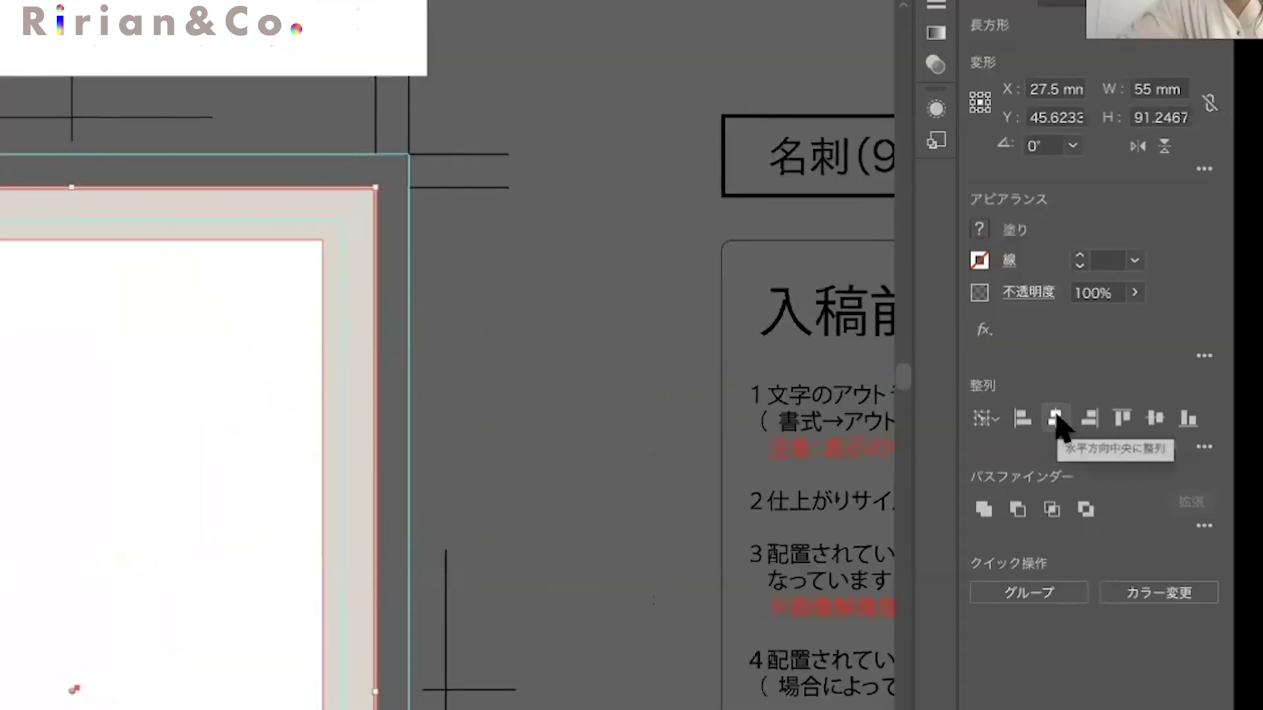
left_click(1056, 418)
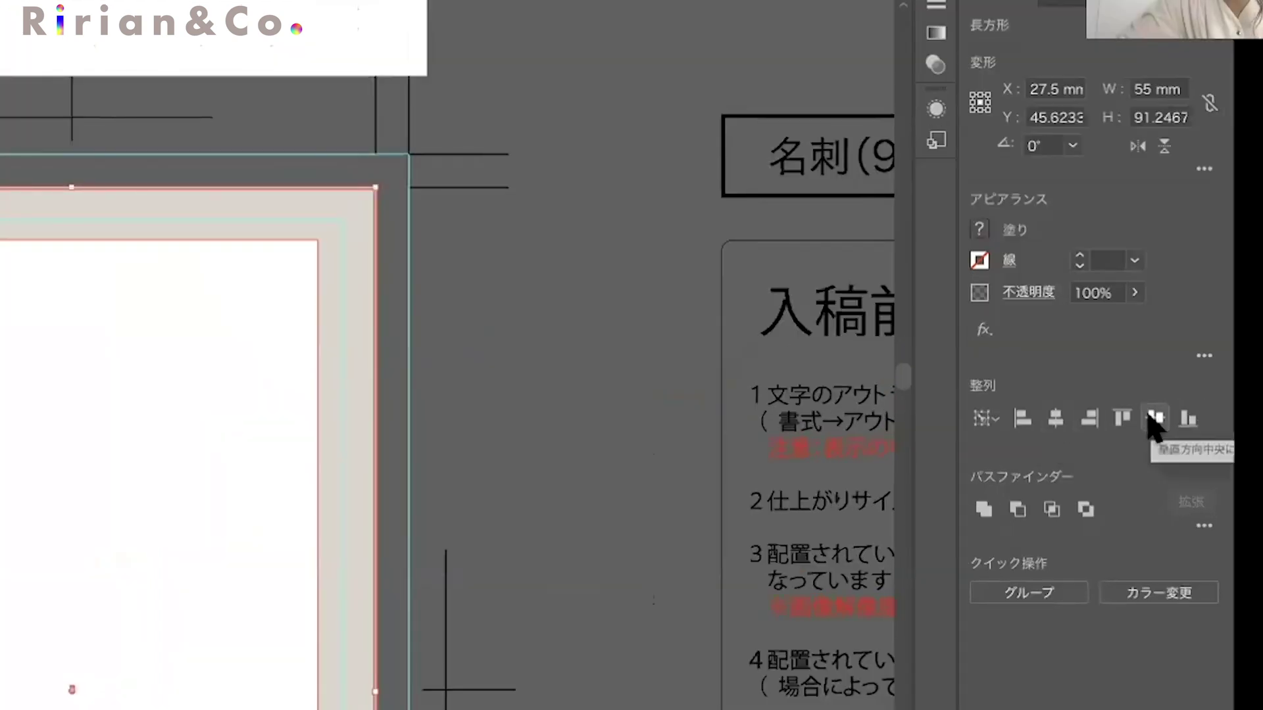
left_click(1155, 418)
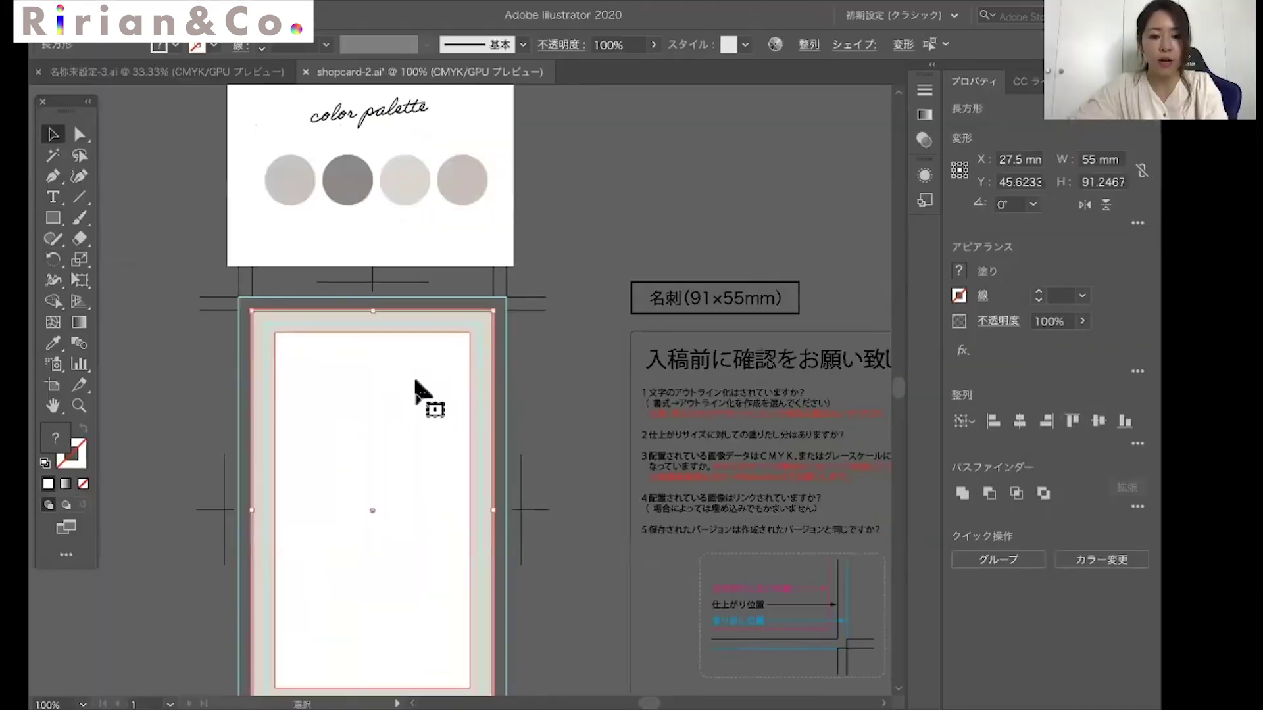
Step: Send the white panel and beige card behind the R and info text
scroll(412, 395, "down", 1)
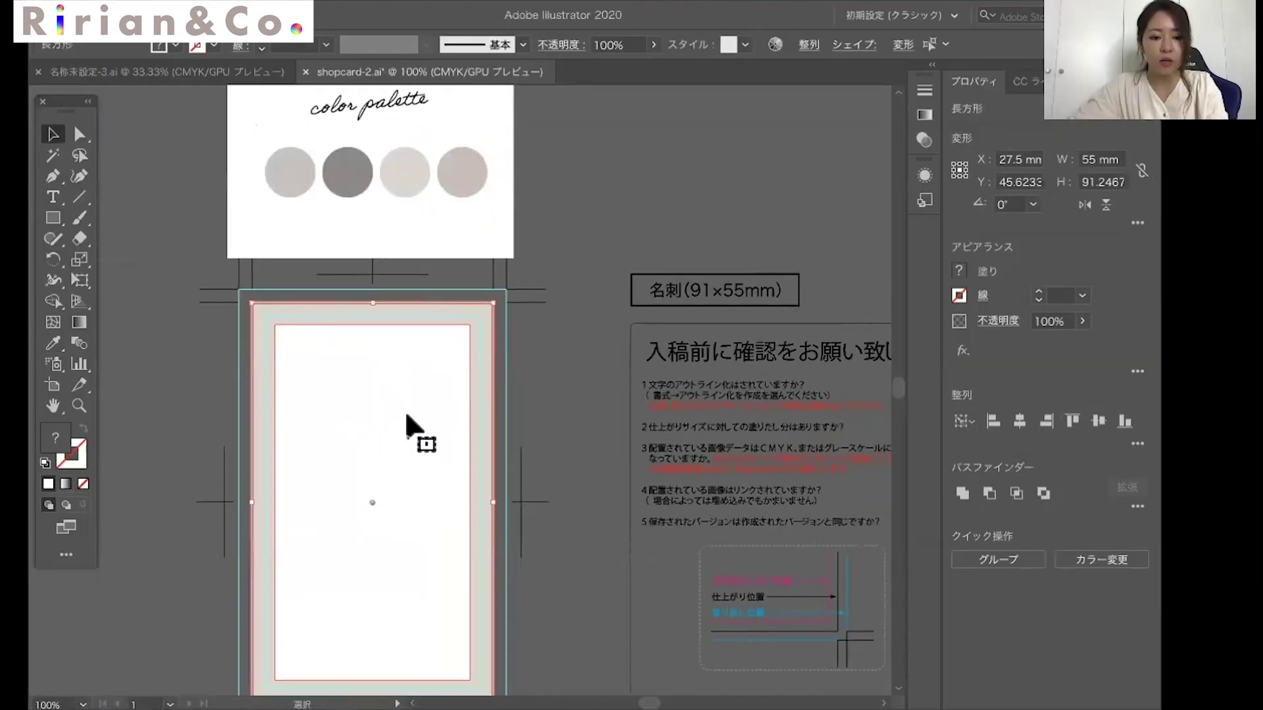
scroll(352, 396, "down", 1)
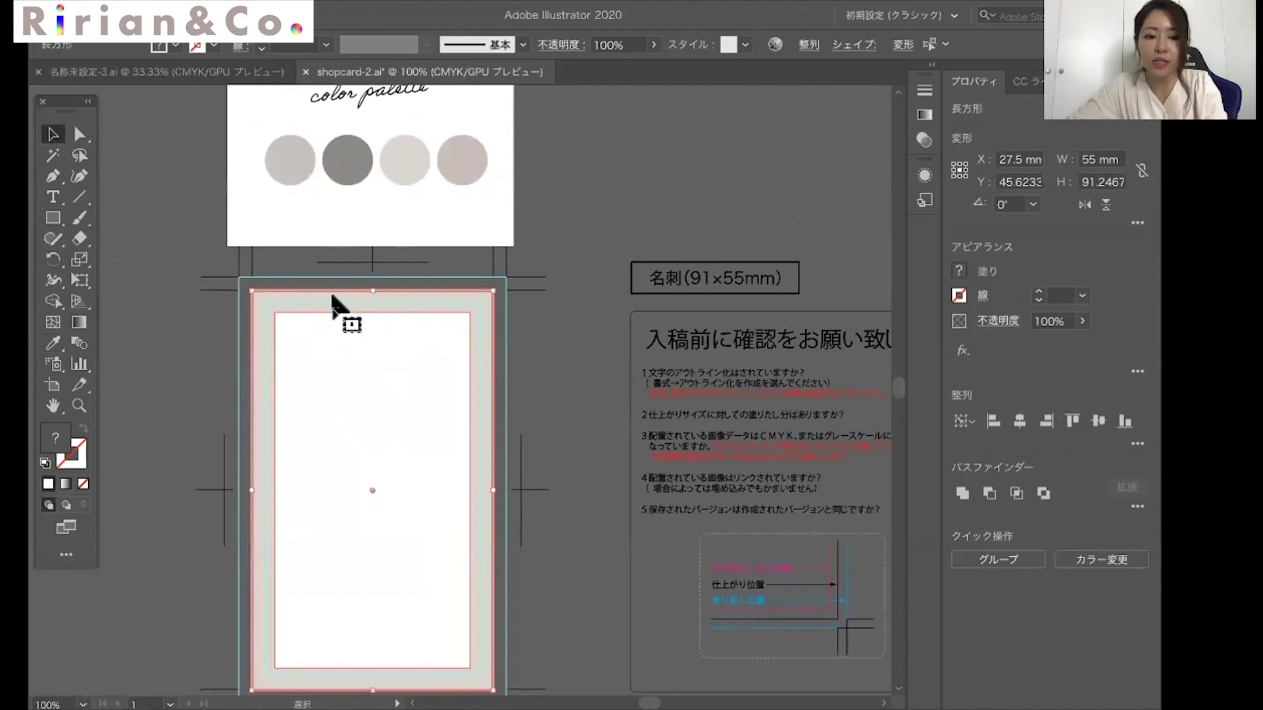
right_click(342, 322)
mouse_move(406, 612)
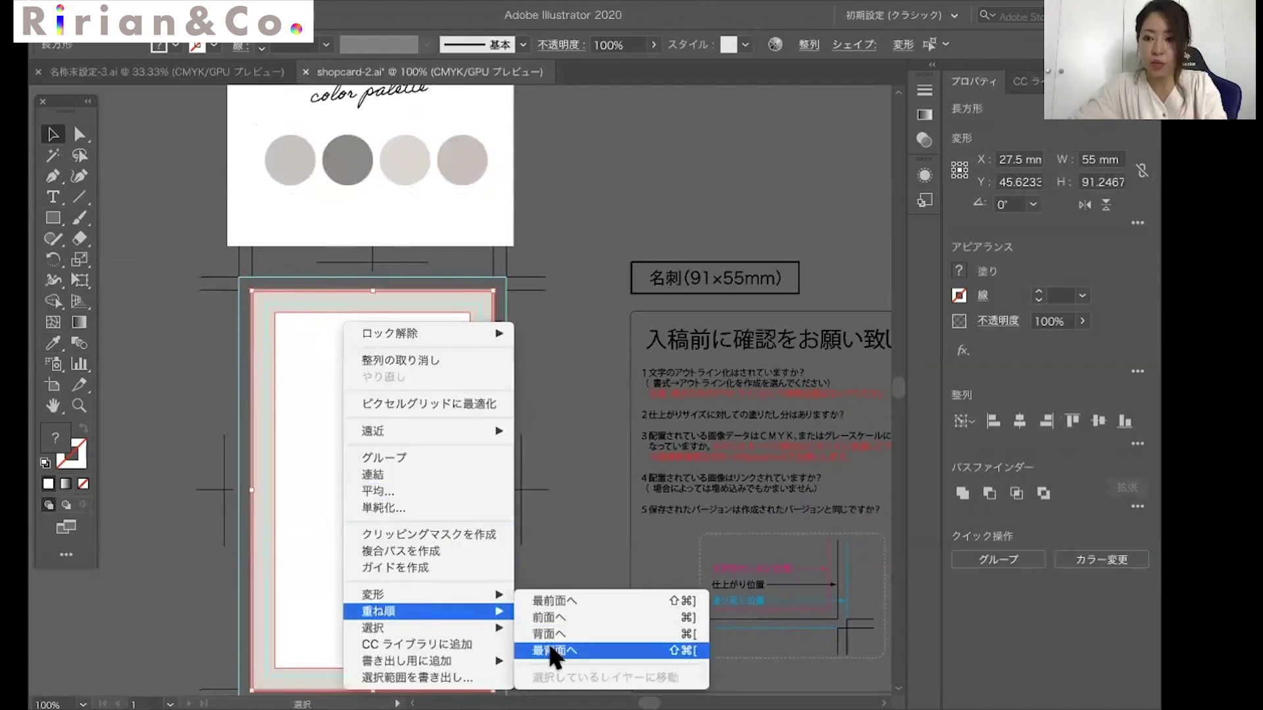
left_click(549, 652)
scroll(434, 302, "down", 1)
left_click(434, 301)
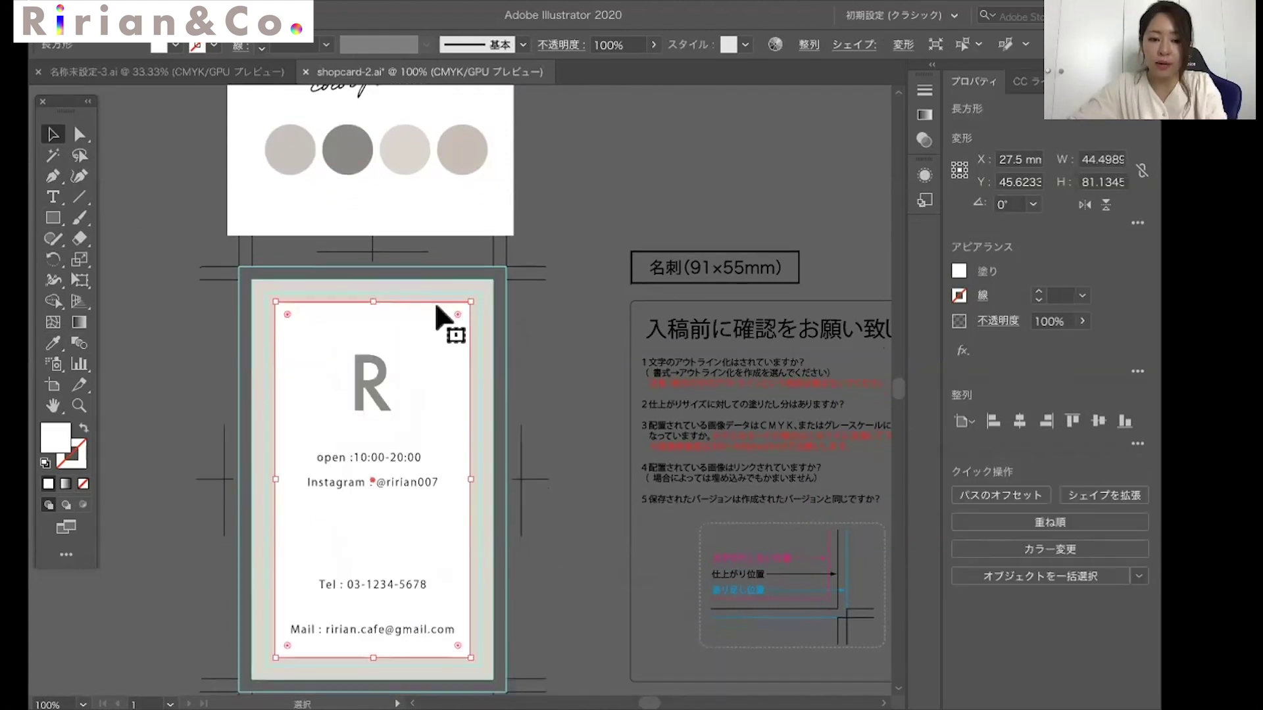
left_click(442, 281, "shift")
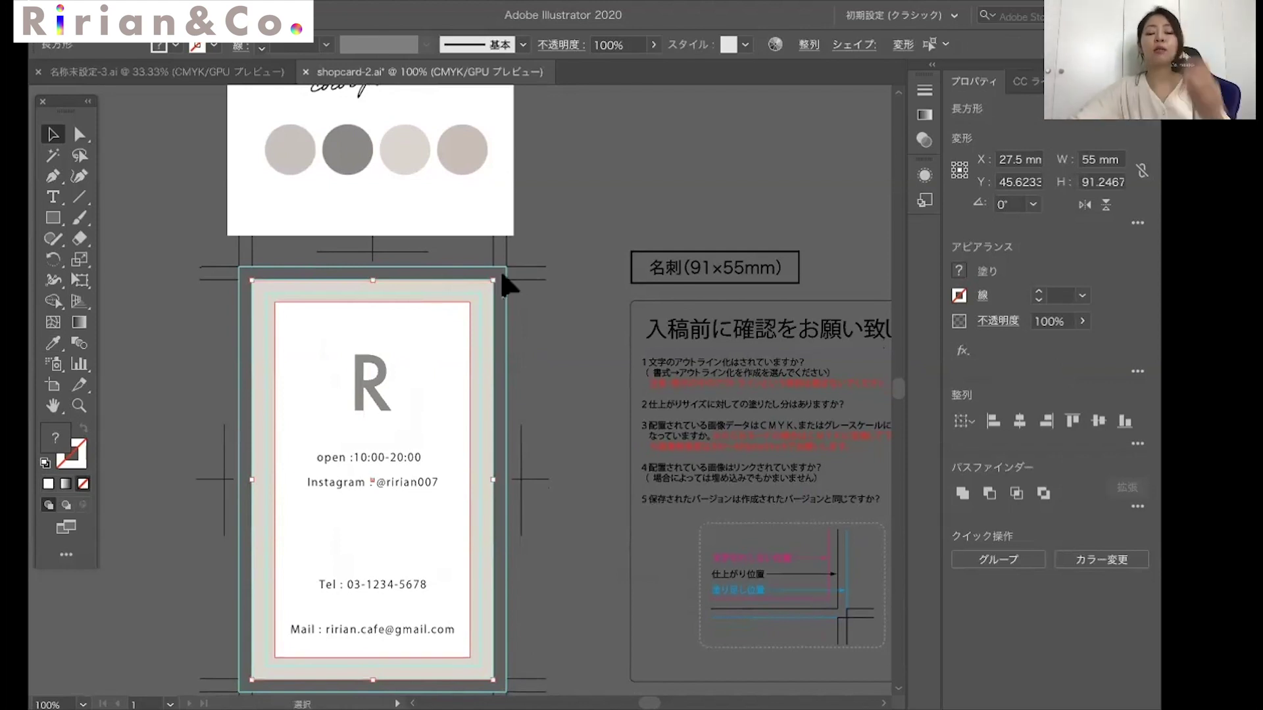
scroll(526, 375, "down", 1)
left_click(519, 398)
Step: Draw a horizontal rule below the R with the R's grey as its stroke
scroll(542, 408, "down", 2)
scroll(544, 414, "down", 1)
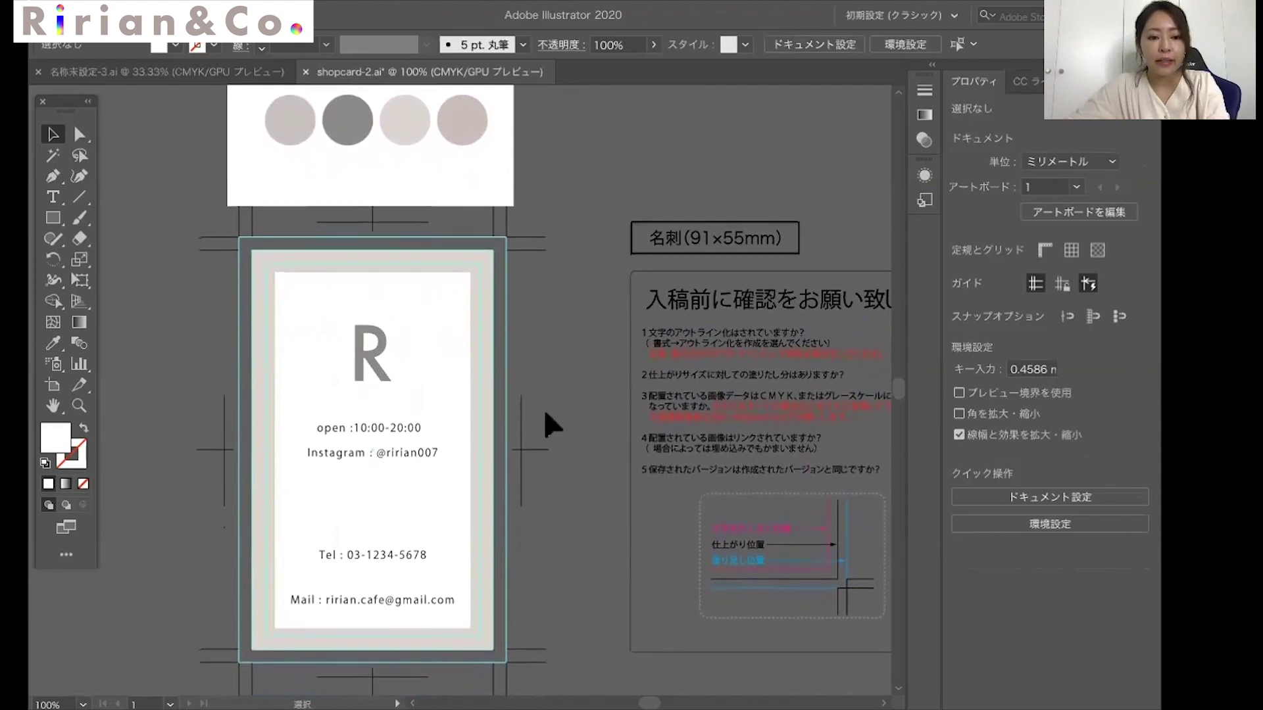
left_click(358, 360)
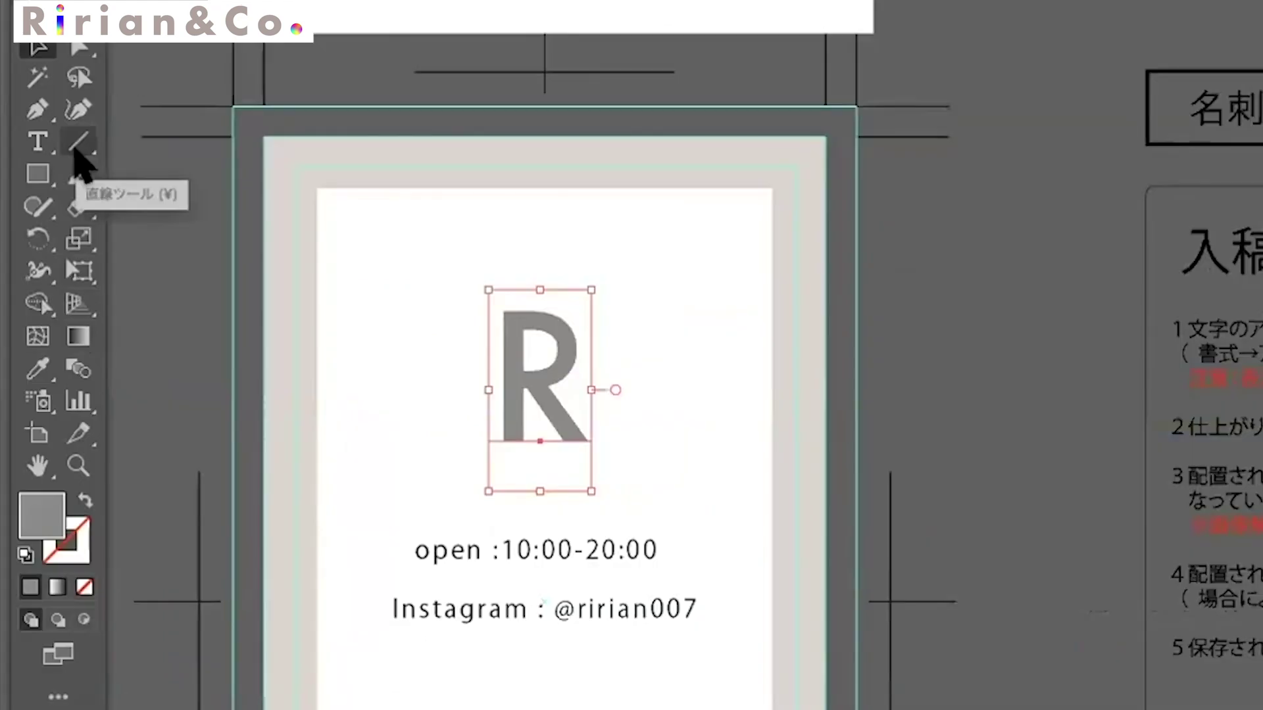
left_click(76, 149)
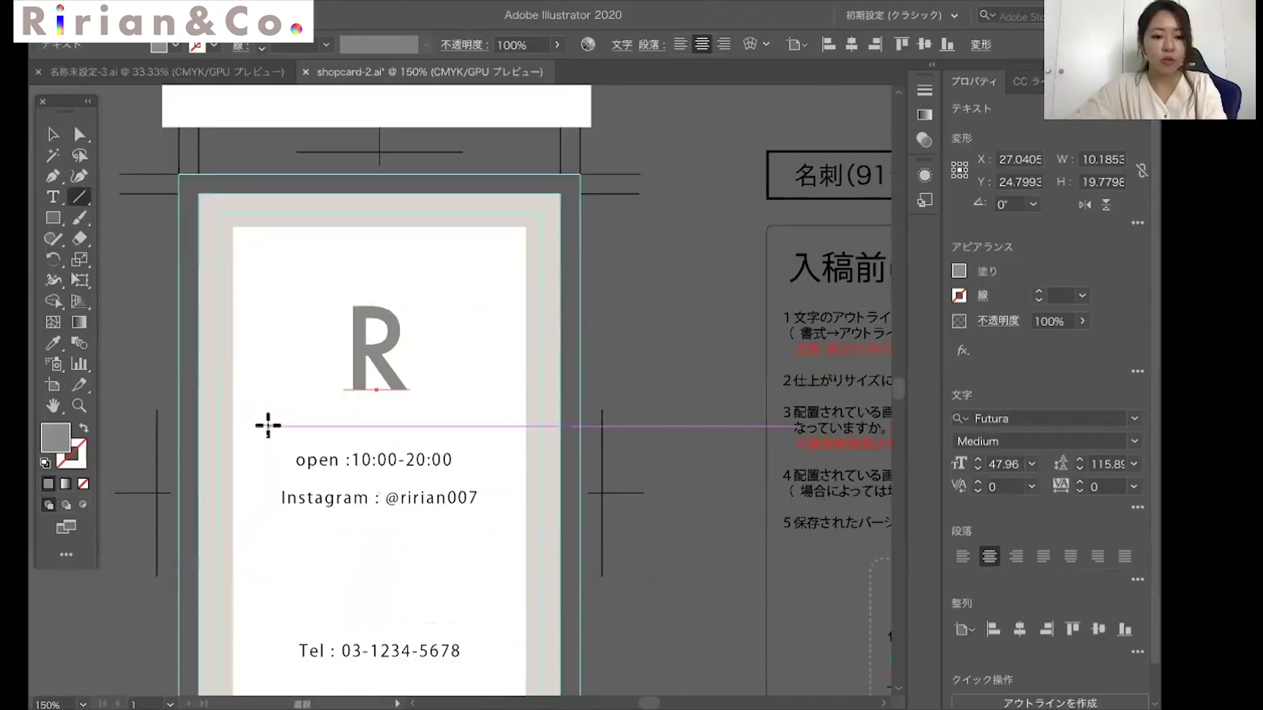
left_click_drag(284, 430, 482, 428)
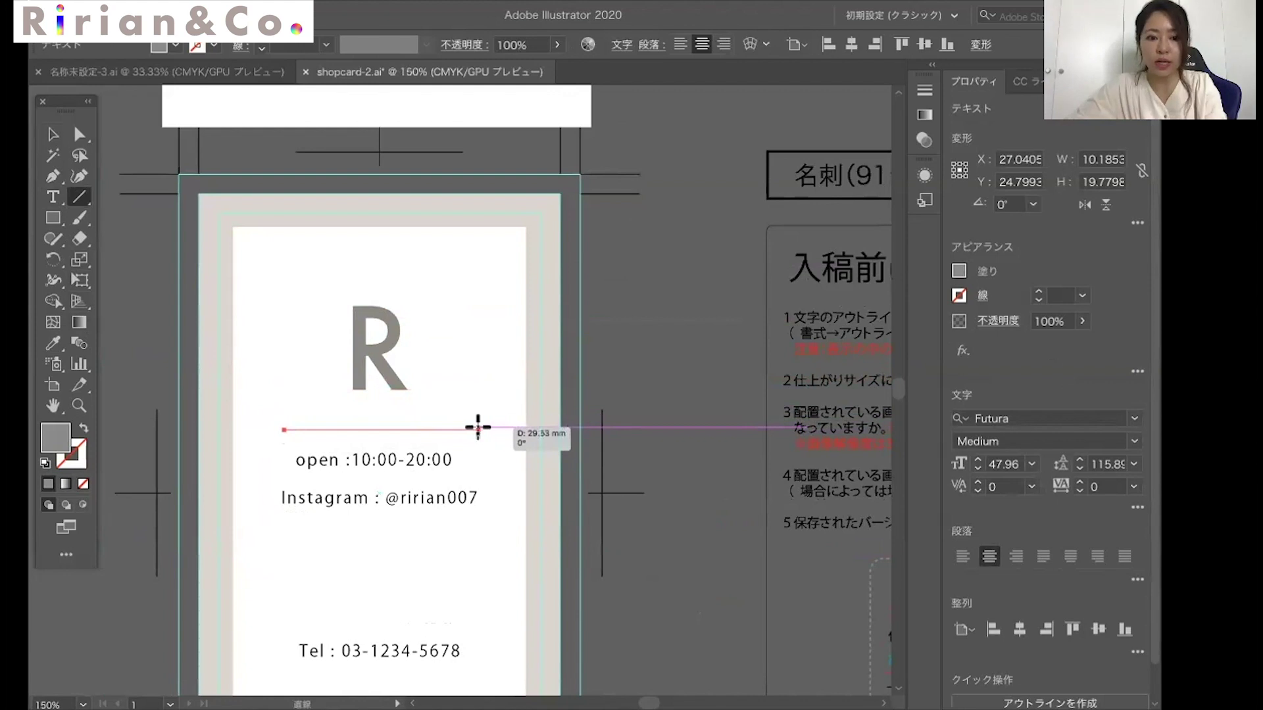
left_click_drag(482, 428, 479, 429)
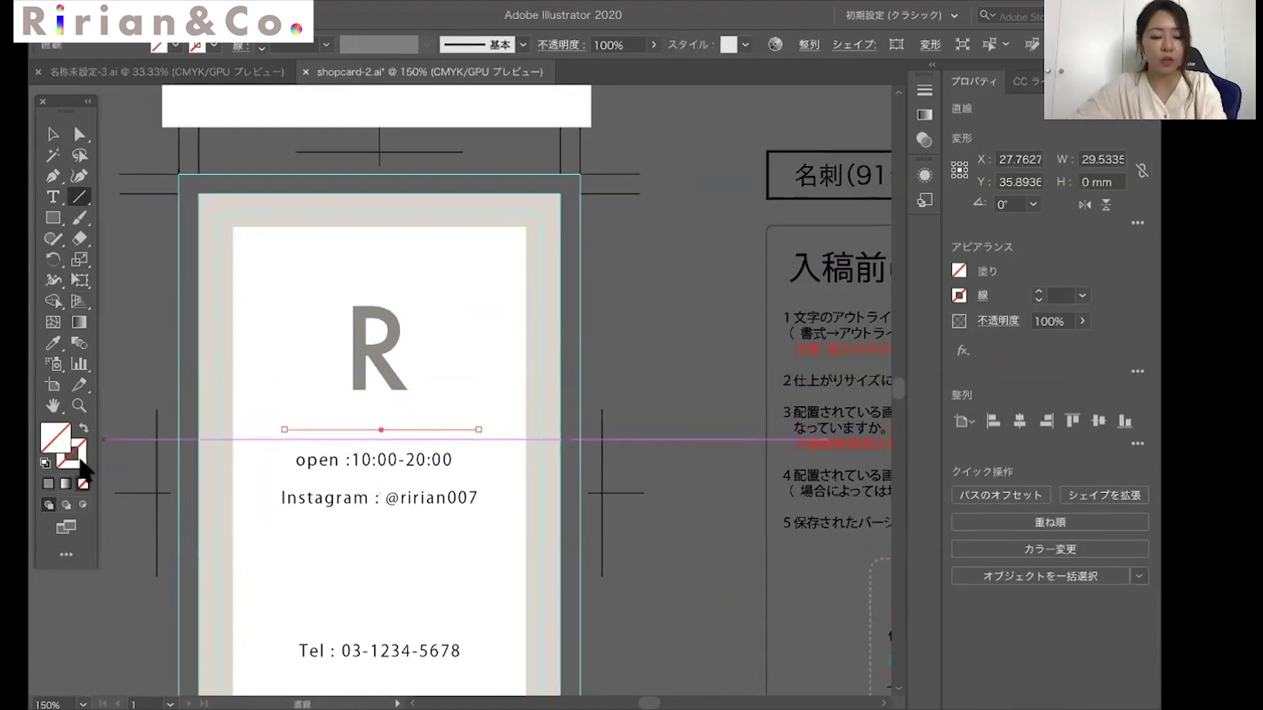
left_click(53, 343)
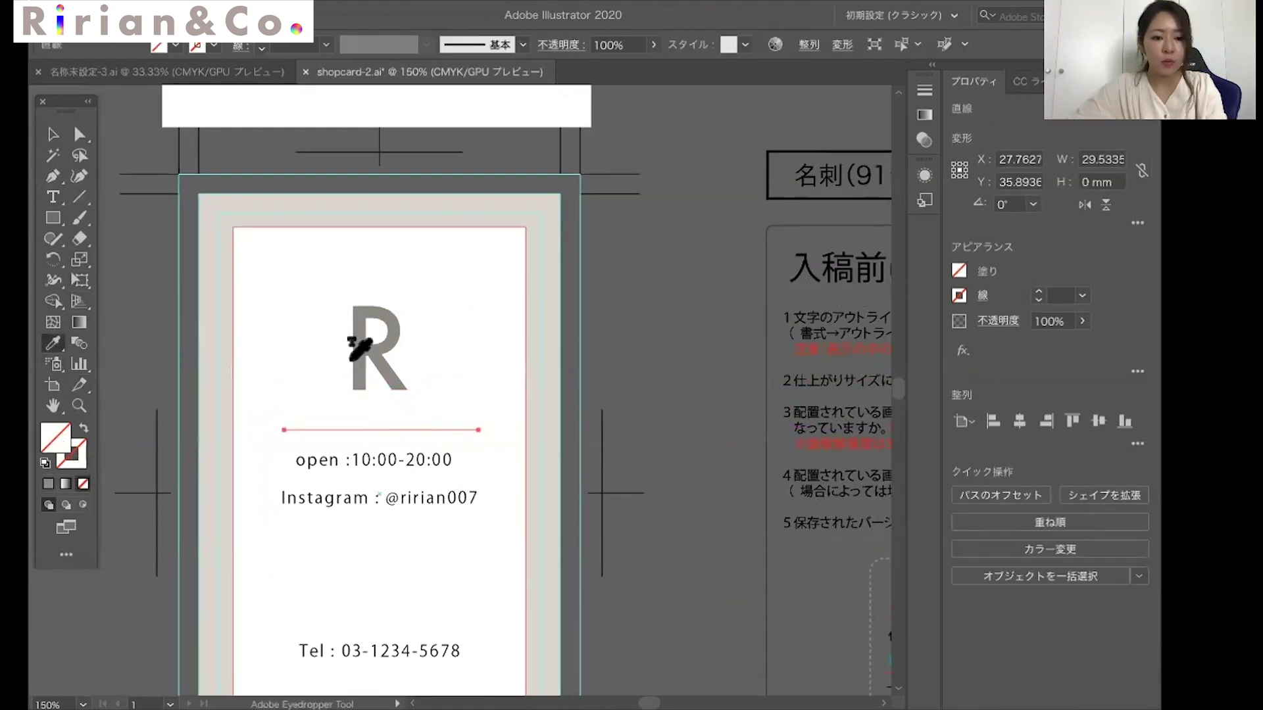
left_click(360, 358)
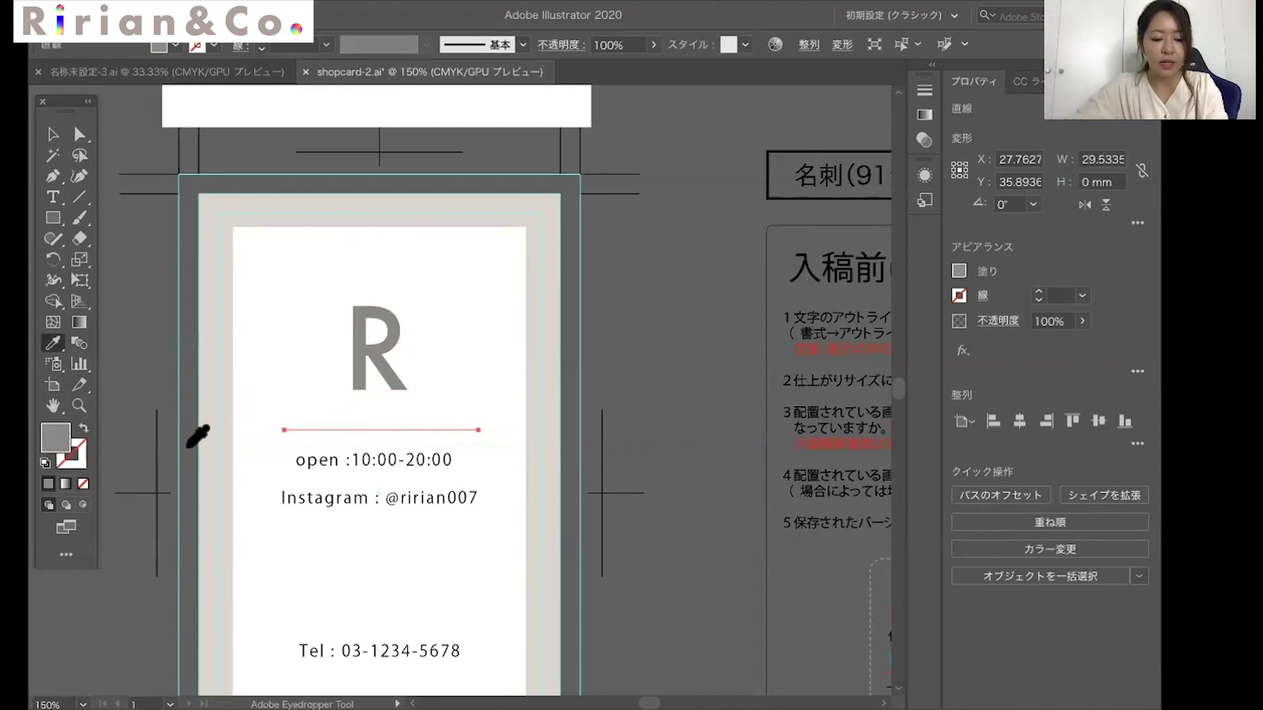
left_click(78, 461)
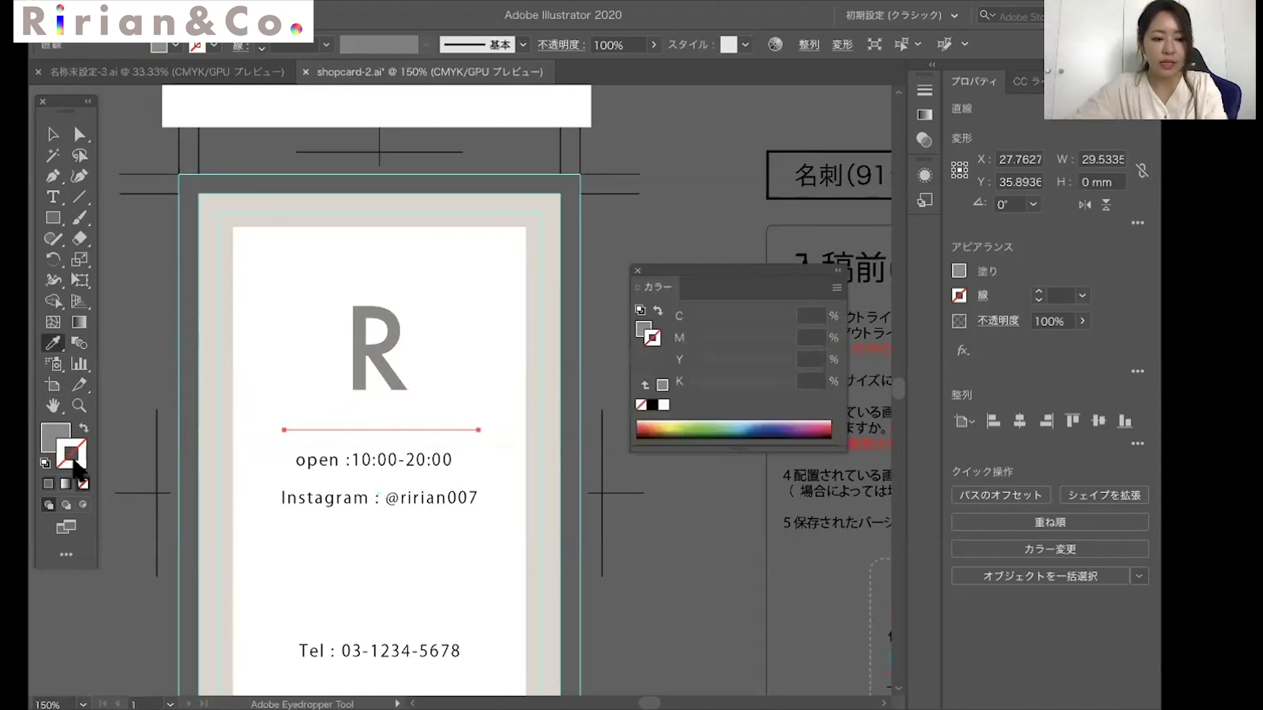
left_click(49, 482)
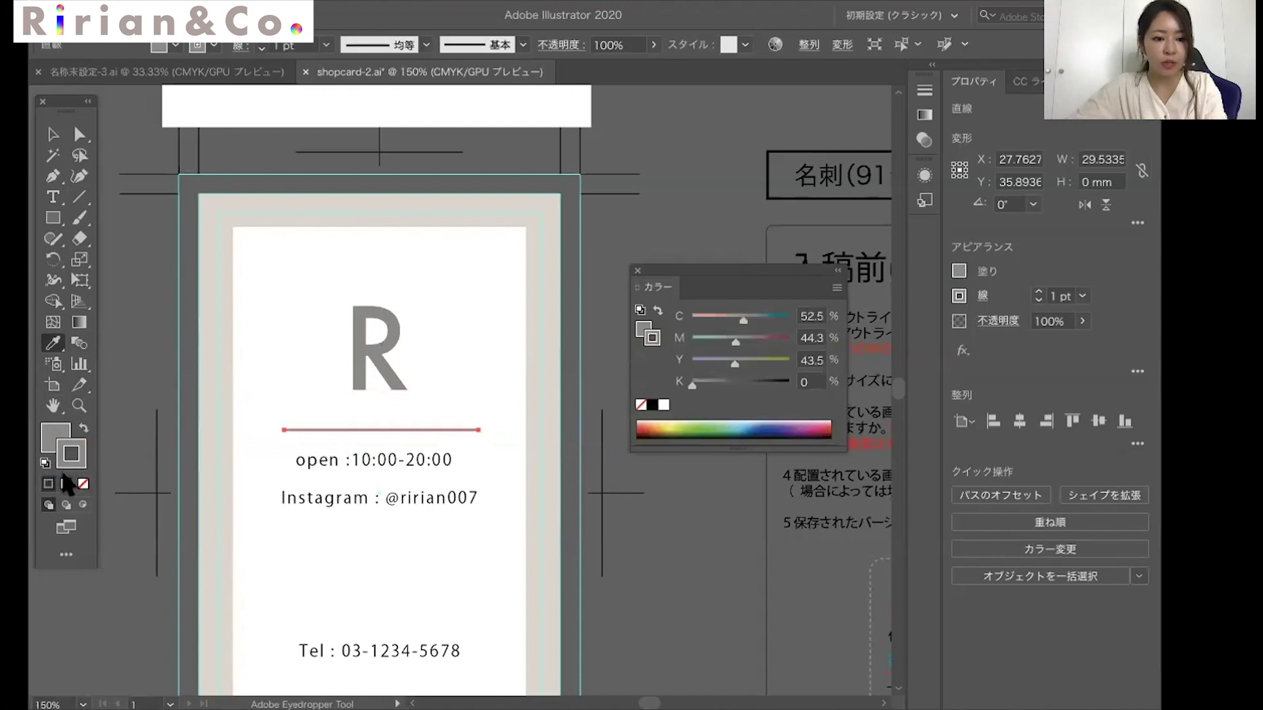
Step: Make the rule 0.5 pt thick and duplicate it below the Instagram line
key("ctrl+equal")
key("v")
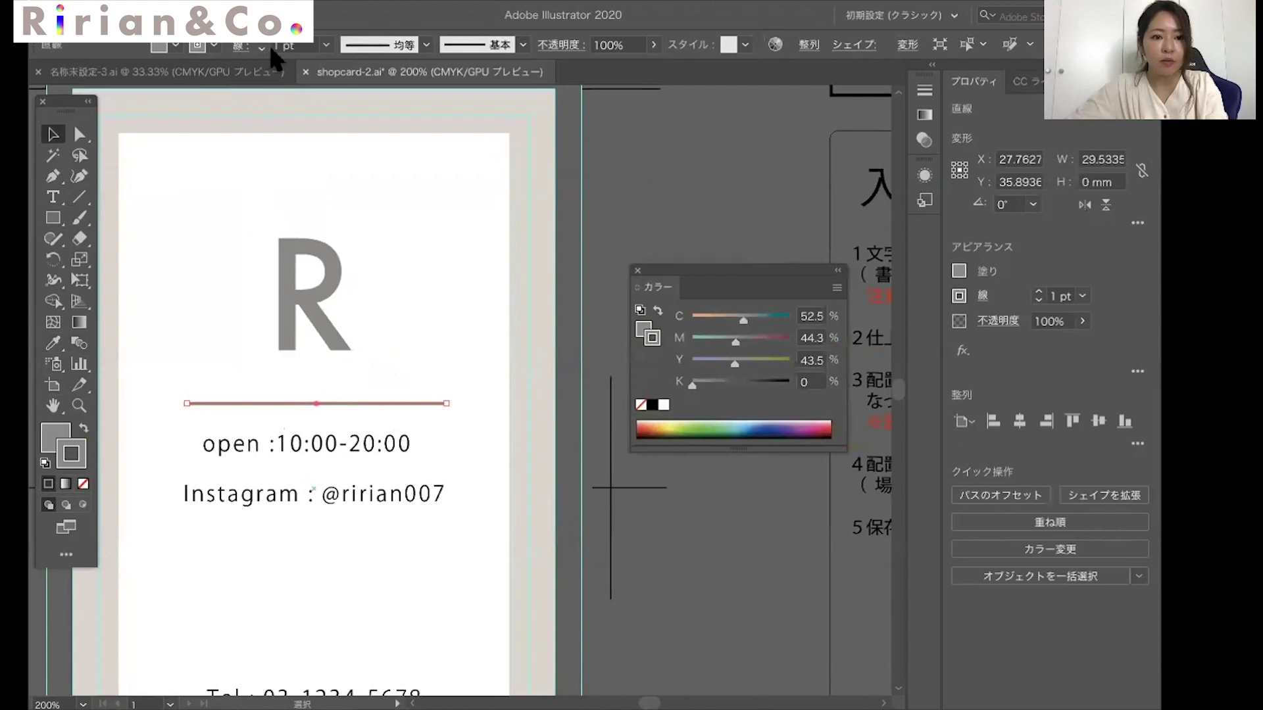
left_click(325, 46)
left_click(349, 82)
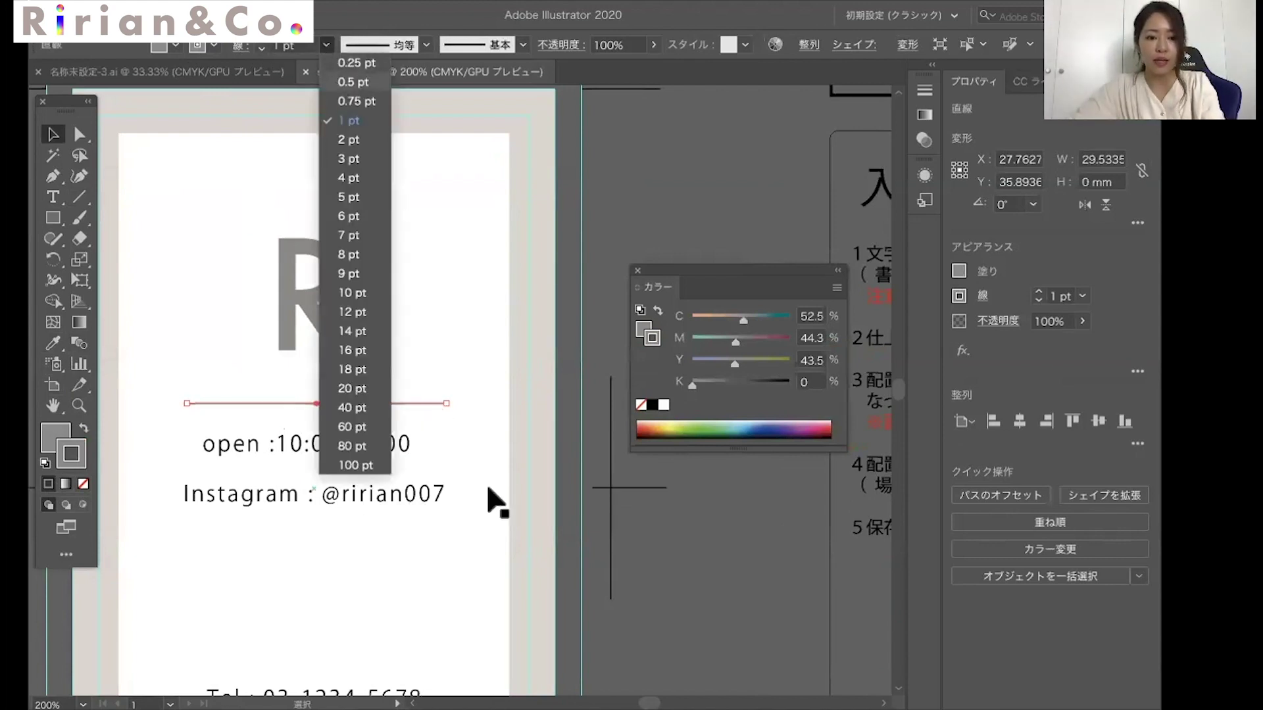
left_click(555, 554)
left_click_drag(367, 398, 358, 521)
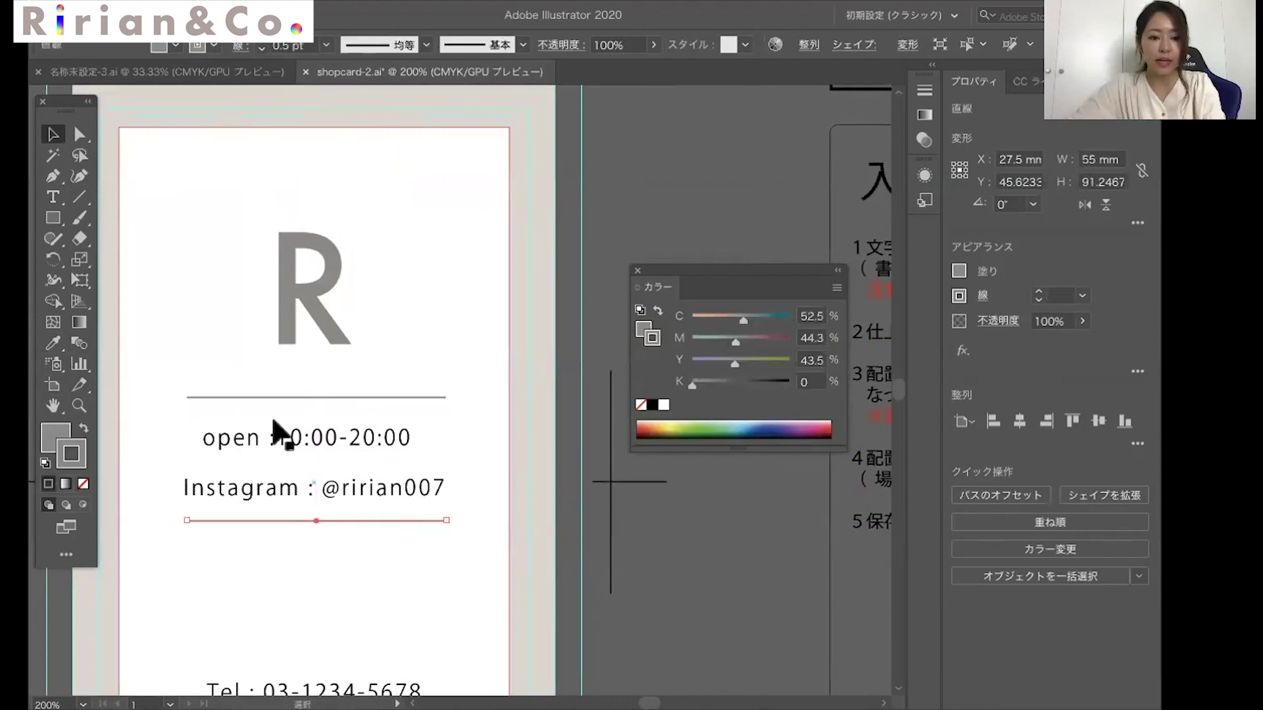
left_click(285, 492)
left_click(312, 460)
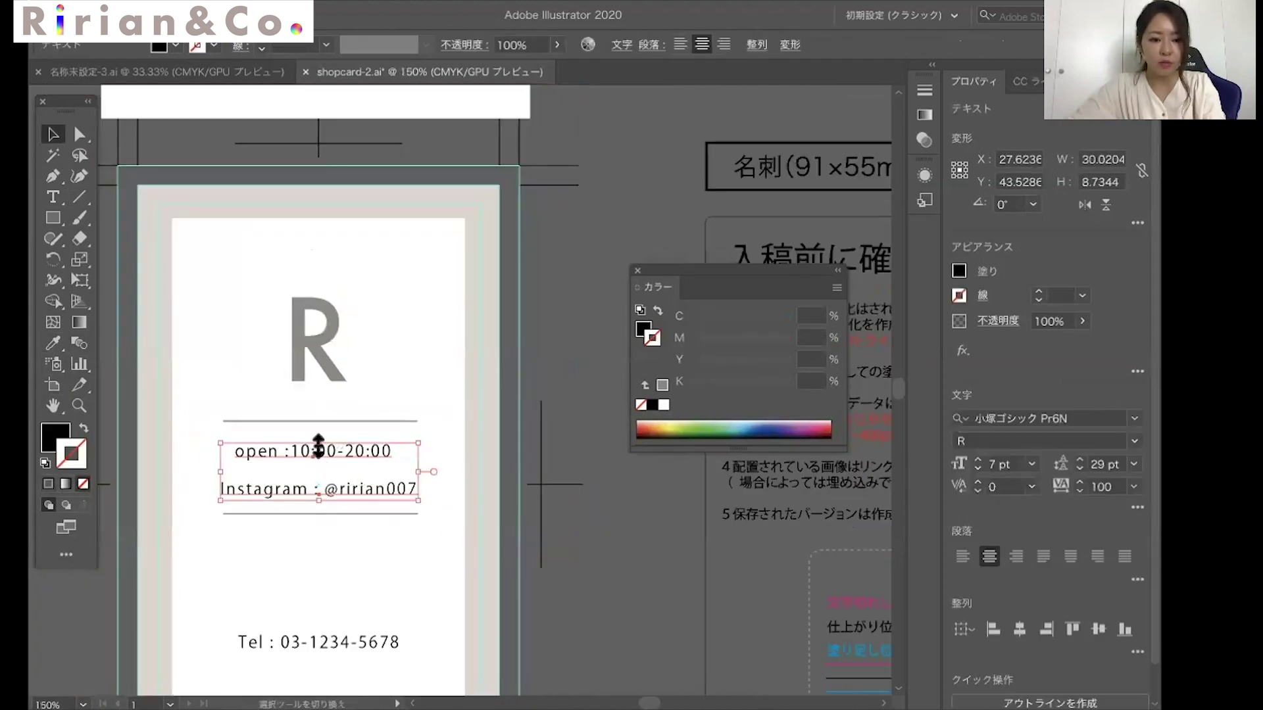
Step: Scale the hours text down and move the Instagram line up
mouse_move(316, 423)
left_mouse_down()
mouse_move(333, 451)
mouse_move(333, 438)
left_mouse_up()
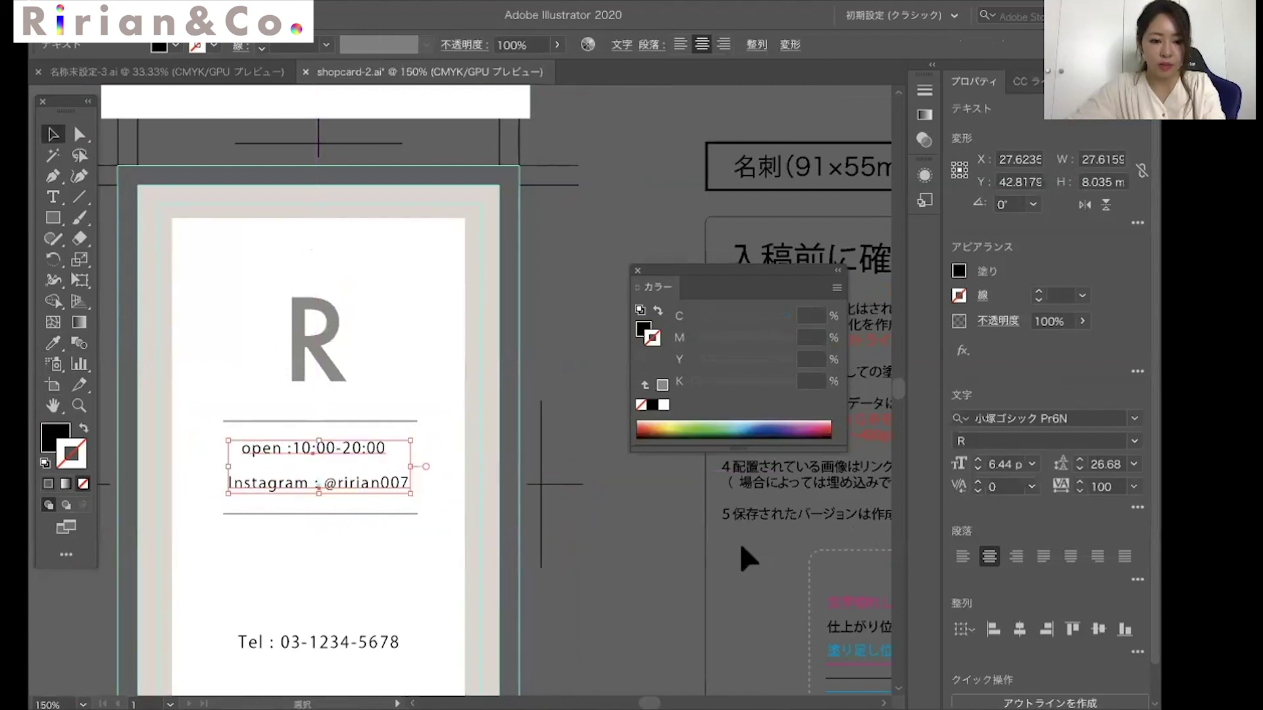
left_click_drag(361, 484, 362, 502)
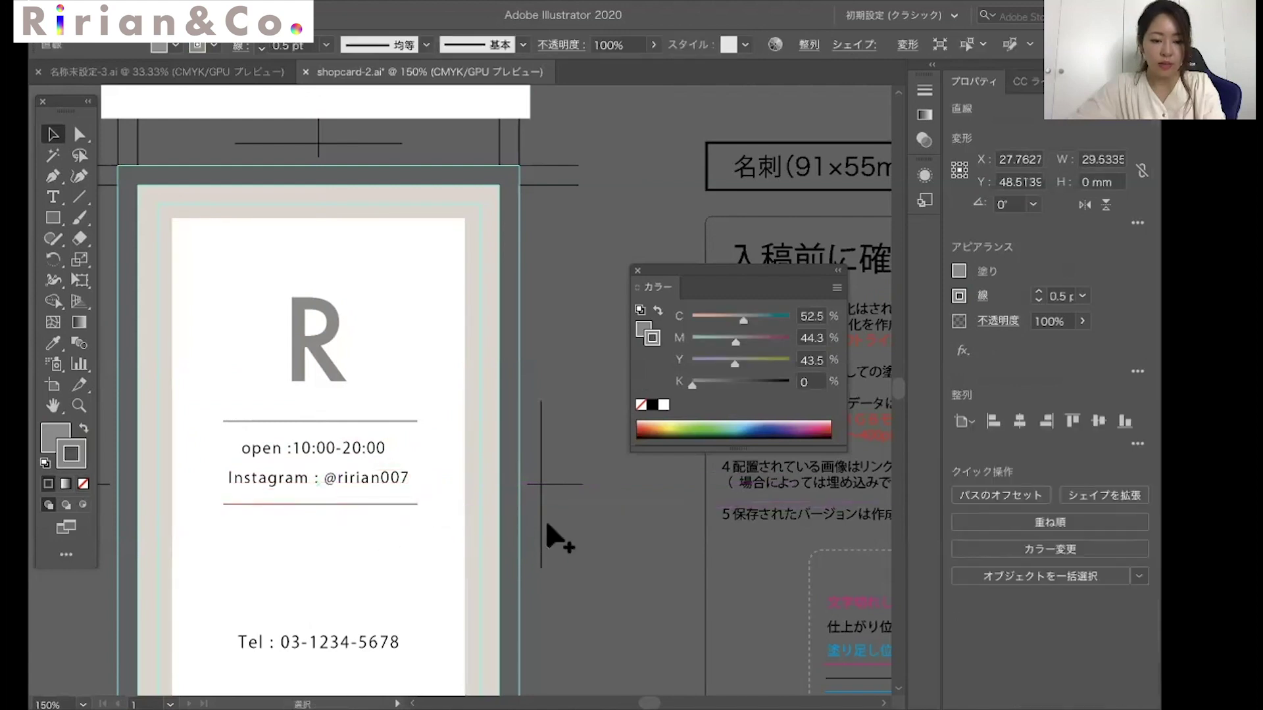
left_click(546, 520)
Step: Move the Tel and Mail lines up and tighten their leading to 16 pt
scroll(546, 519, "down", 1)
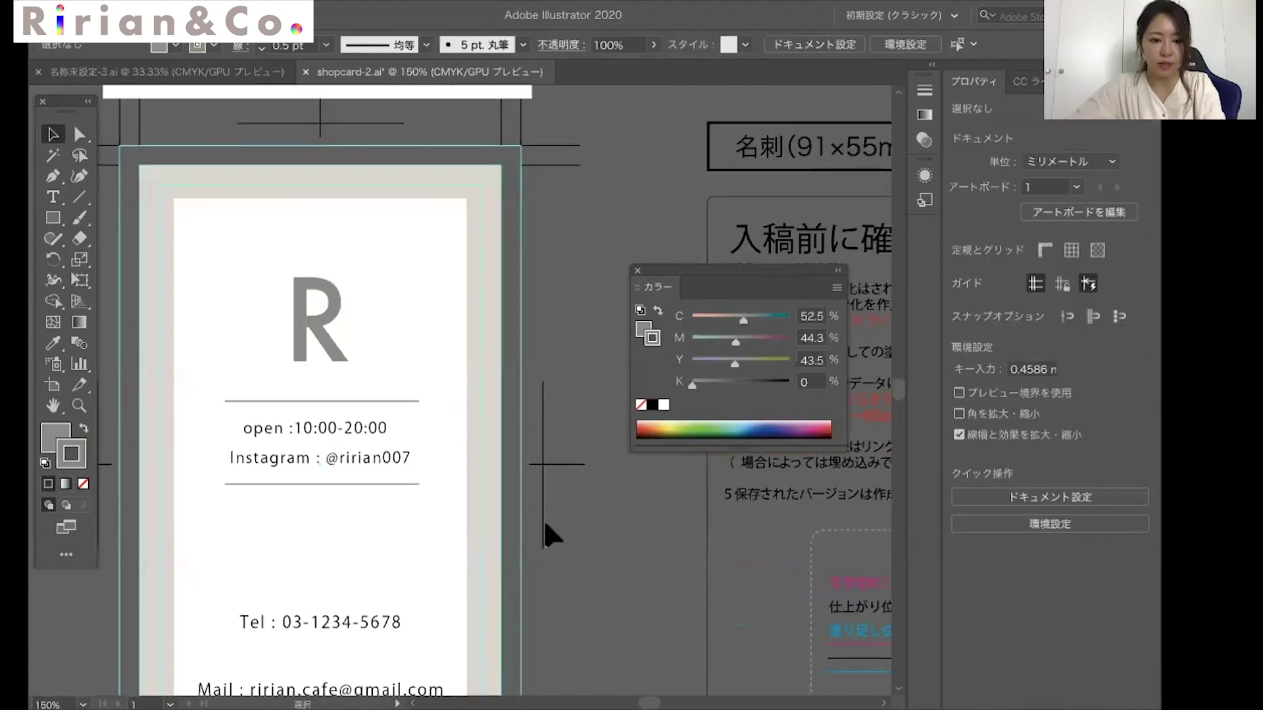
scroll(545, 526, "down", 1)
left_click_drag(365, 610, 365, 554)
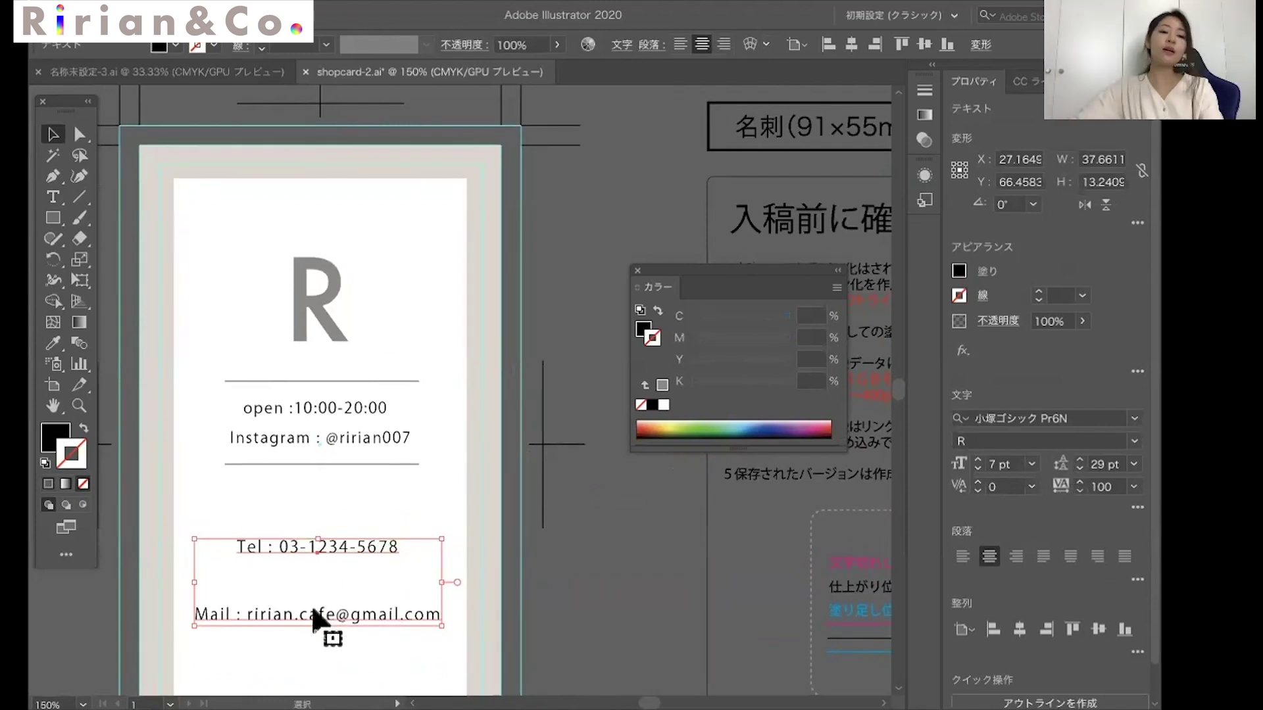
left_click(1080, 470)
left_click(1080, 469)
left_click(1074, 466)
left_click(1074, 466)
left_click(1074, 461)
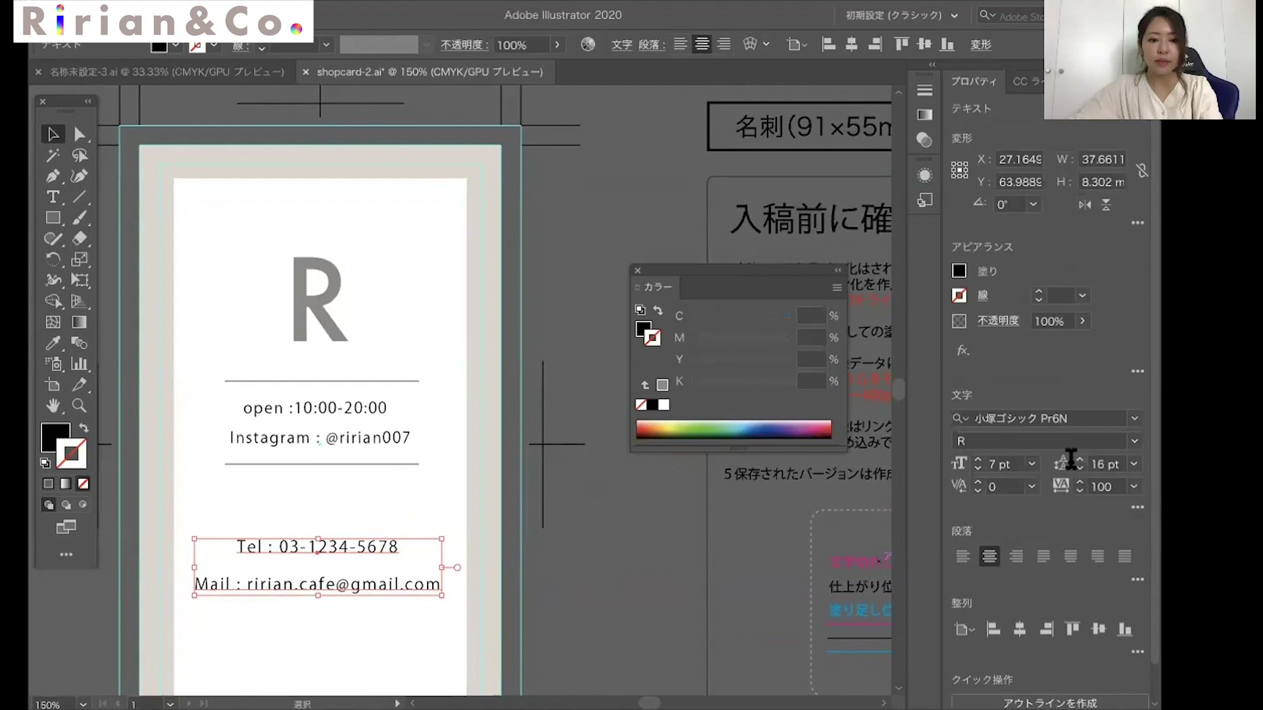
left_click(573, 575)
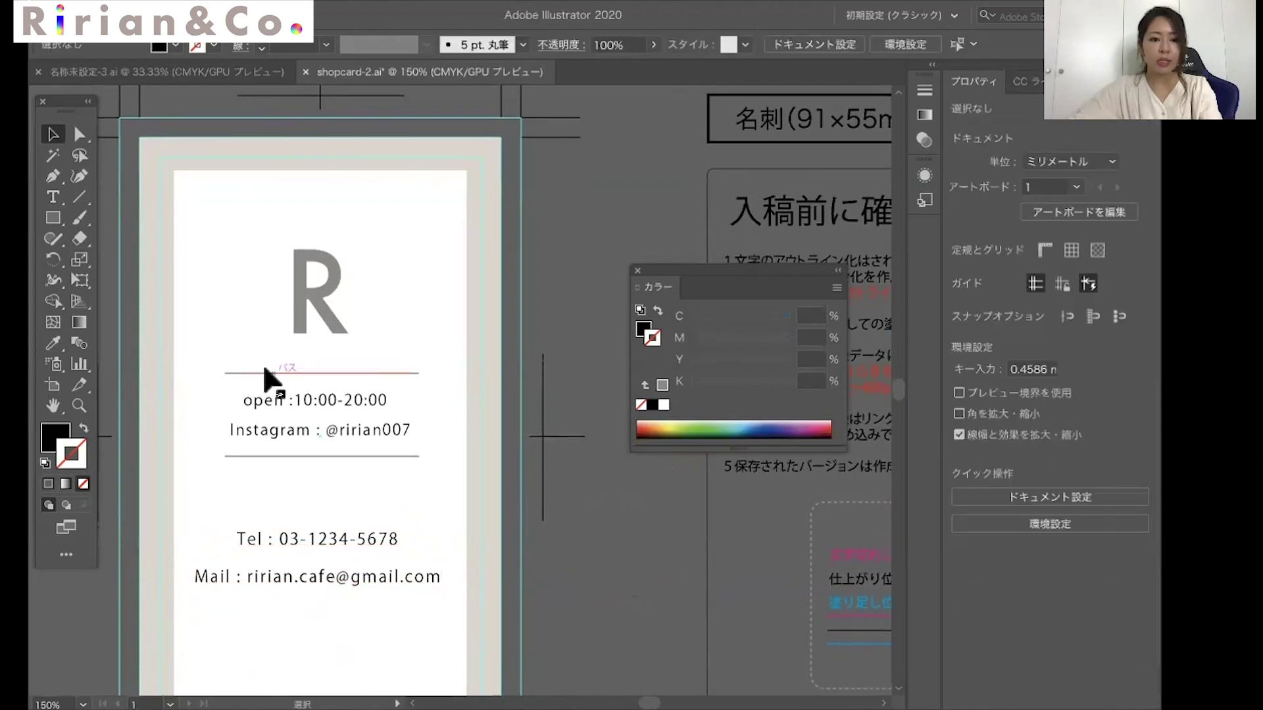
key("ctrl+minus")
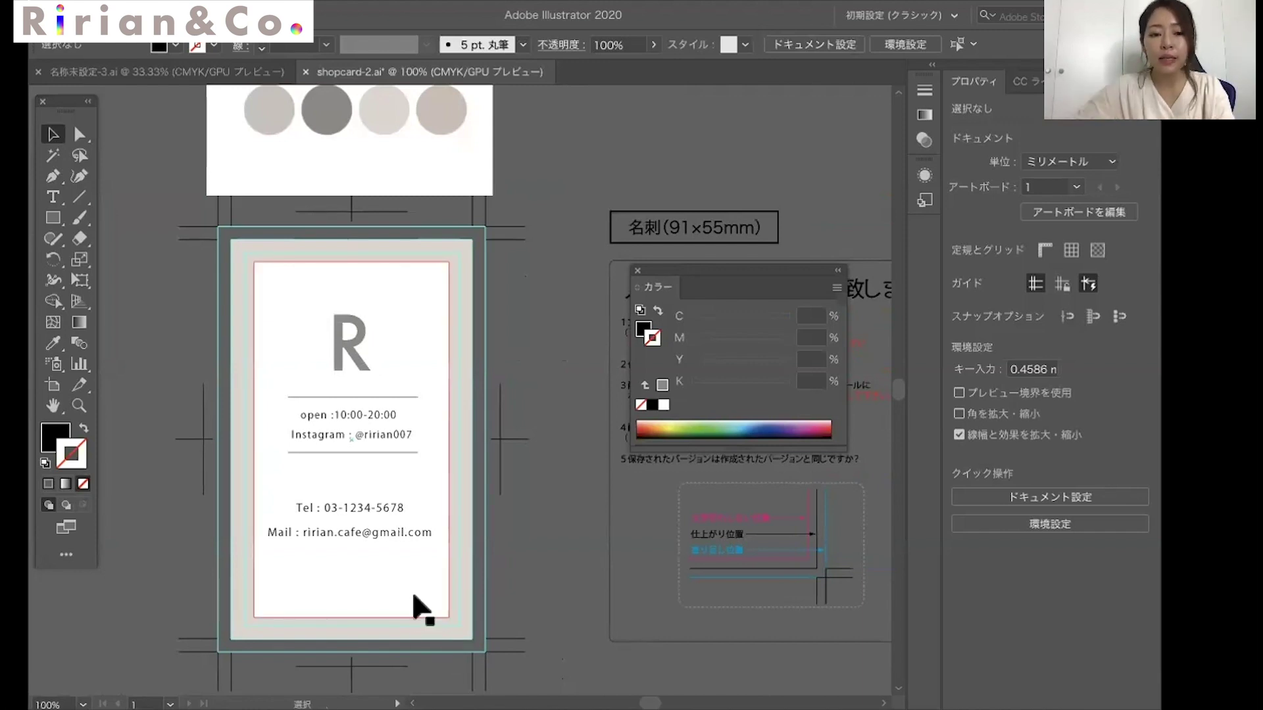
Step: Move the white panel up and to the right on the card
left_click_drag(418, 571, 468, 526)
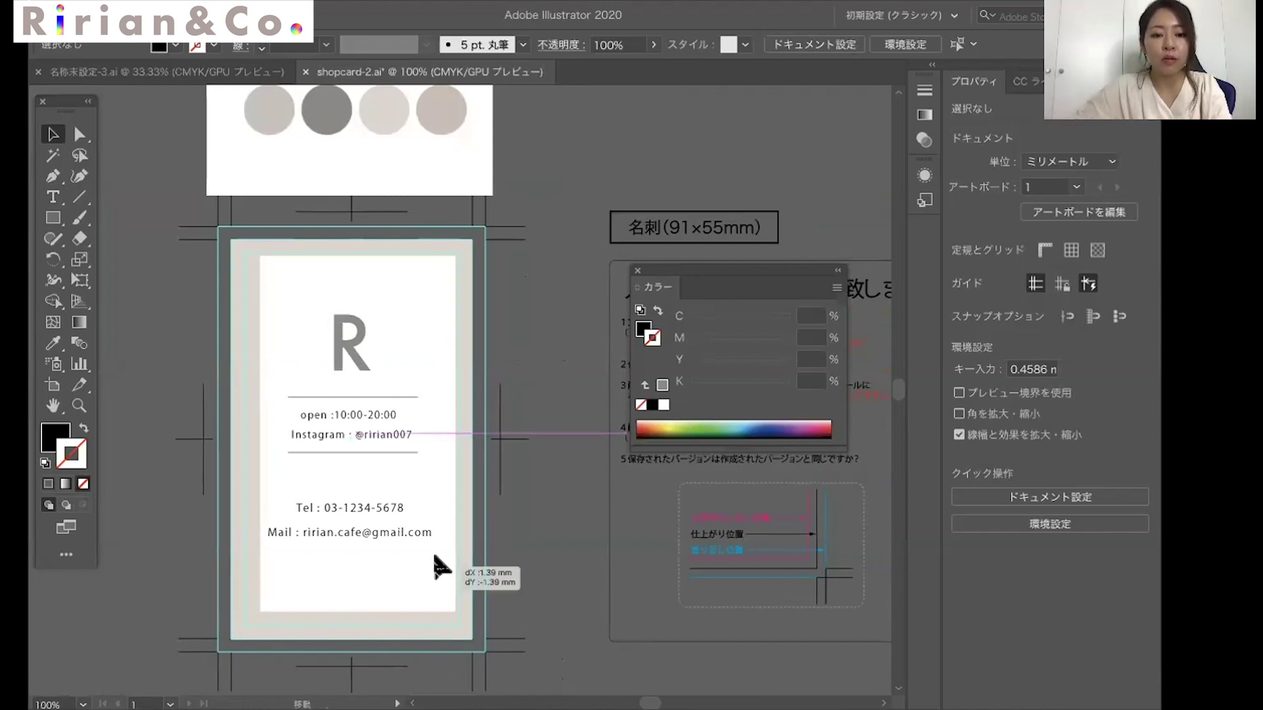
left_click(521, 563)
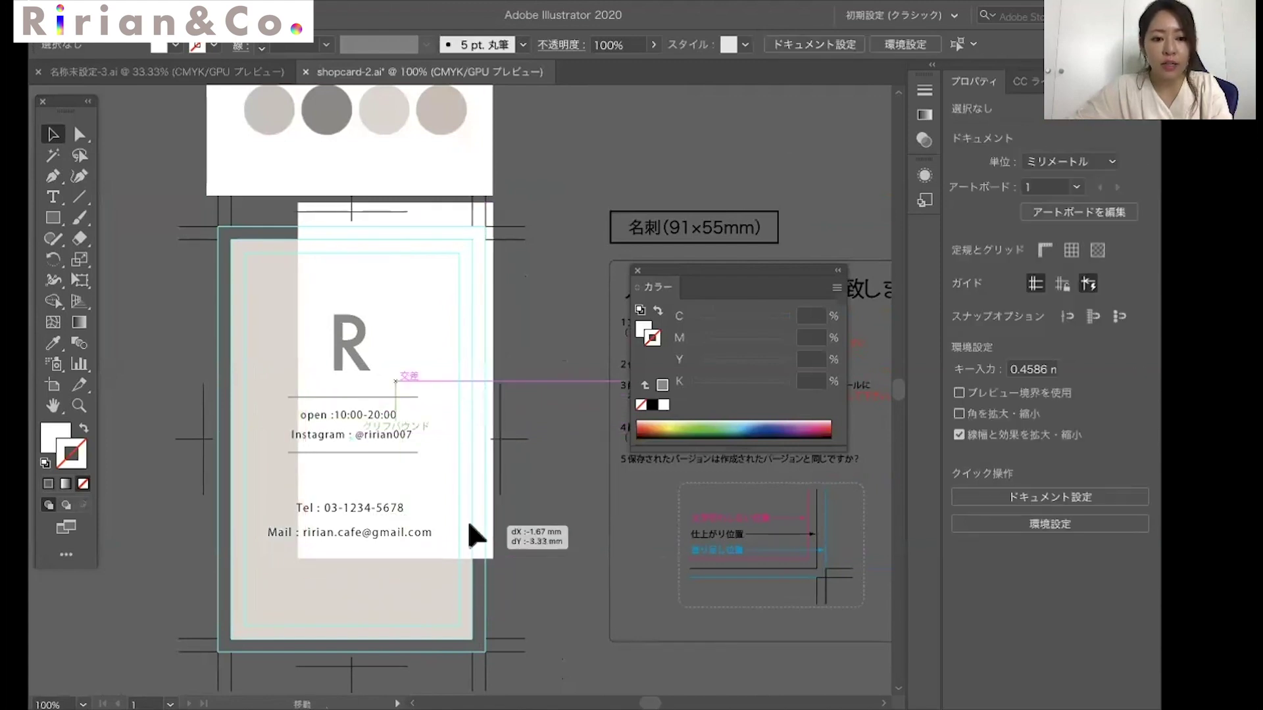
left_click_drag(467, 549, 470, 567)
left_click(529, 659)
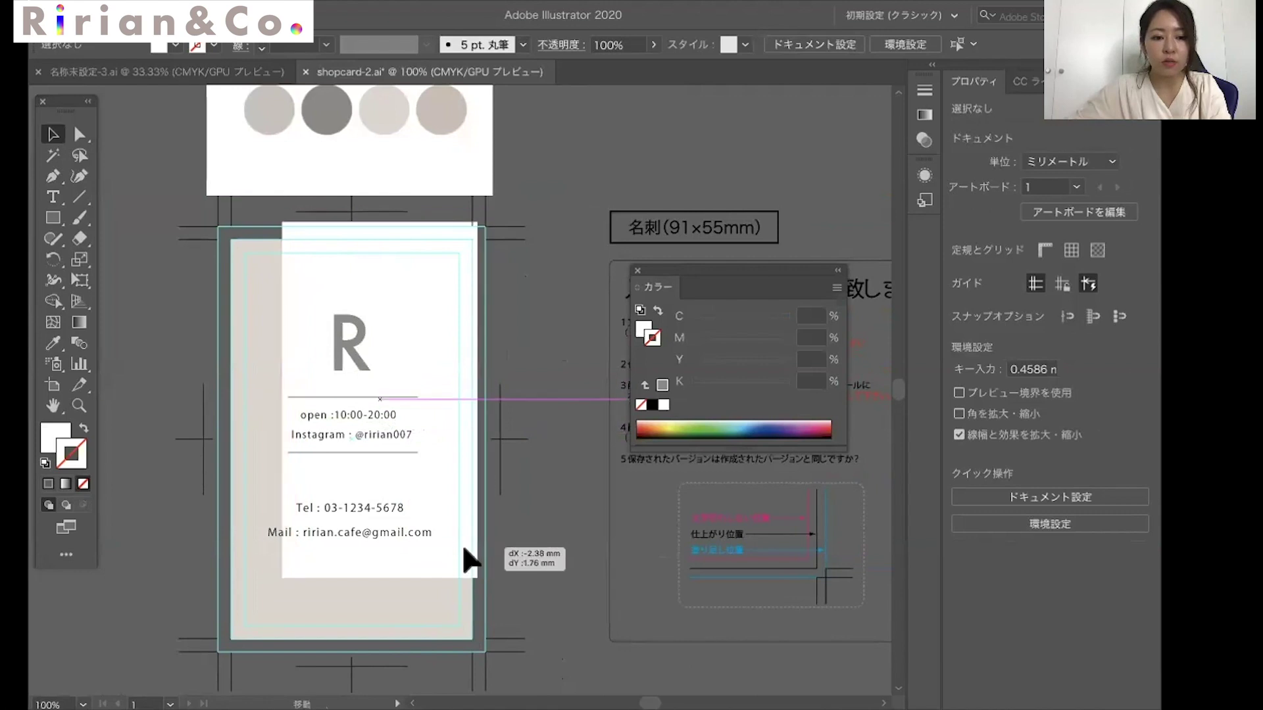
Step: Resize the white panel's edges to about 48 × 81 mm, leaving beige left and bottom
left_click_drag(467, 414, 484, 421)
left_click_drag(377, 235, 377, 229)
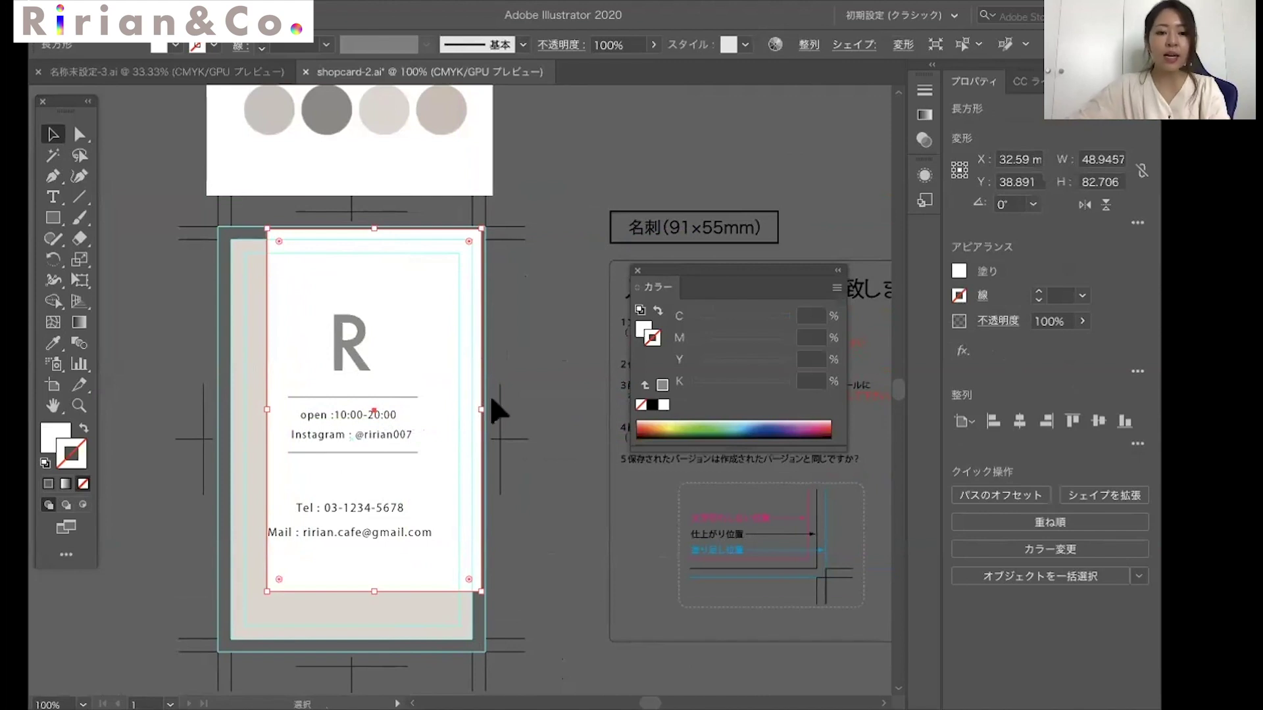
scroll(486, 403, "up", 1)
left_click_drag(473, 412, 469, 413)
left_click_drag(315, 146, 316, 161)
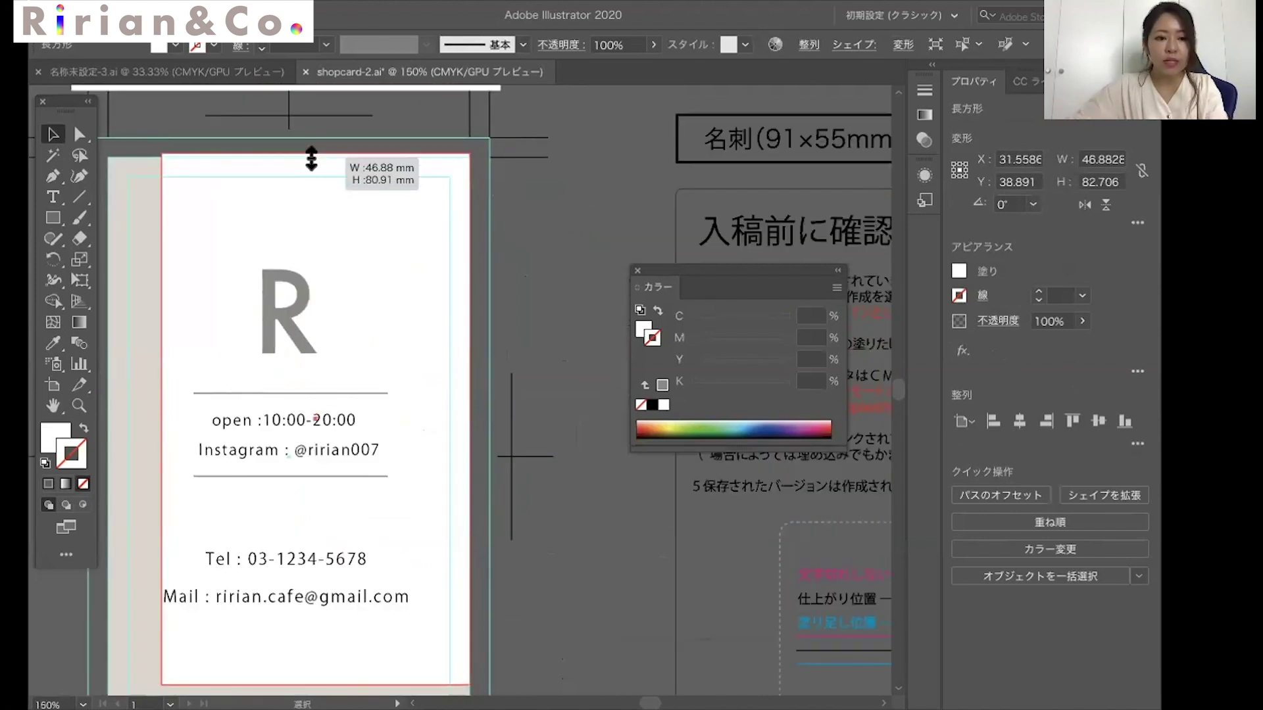
scroll(310, 158, "down", 1)
left_click(437, 367)
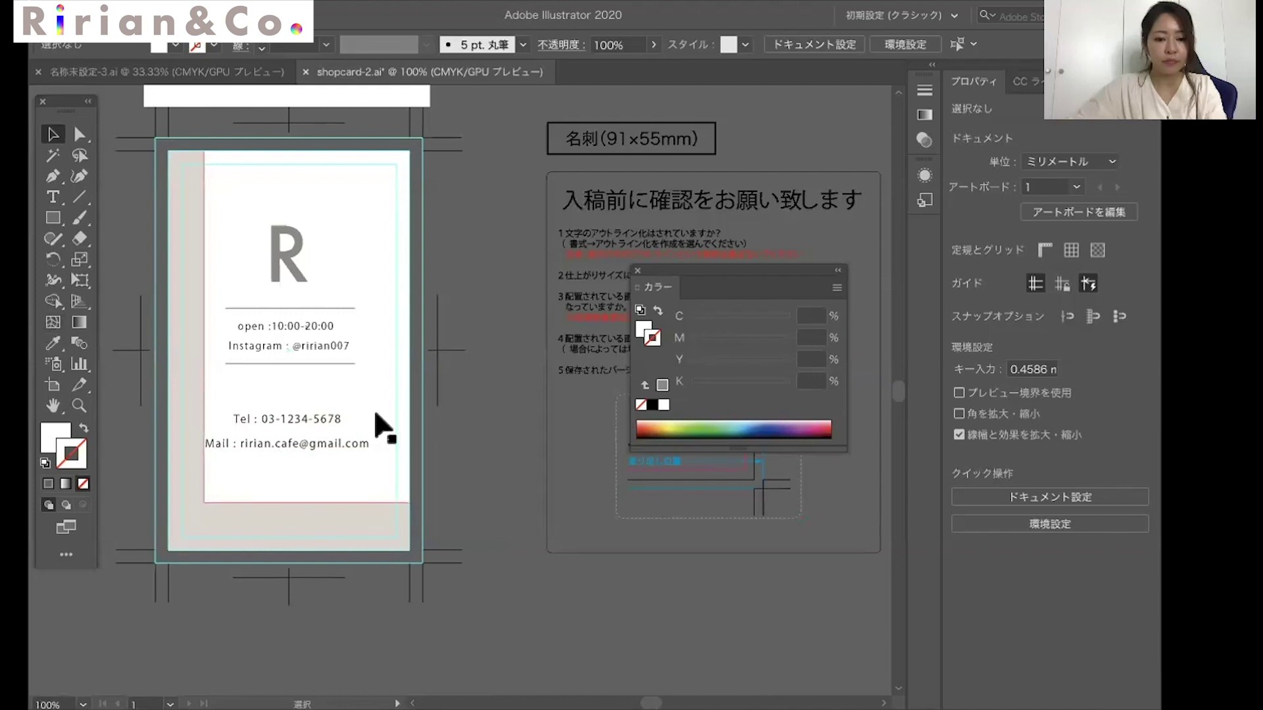
left_click(203, 319)
left_click_drag(204, 326, 198, 326)
left_click_drag(304, 505, 303, 509)
left_click(474, 572)
scroll(474, 572, "up", 1)
scroll(474, 572, "down", 1)
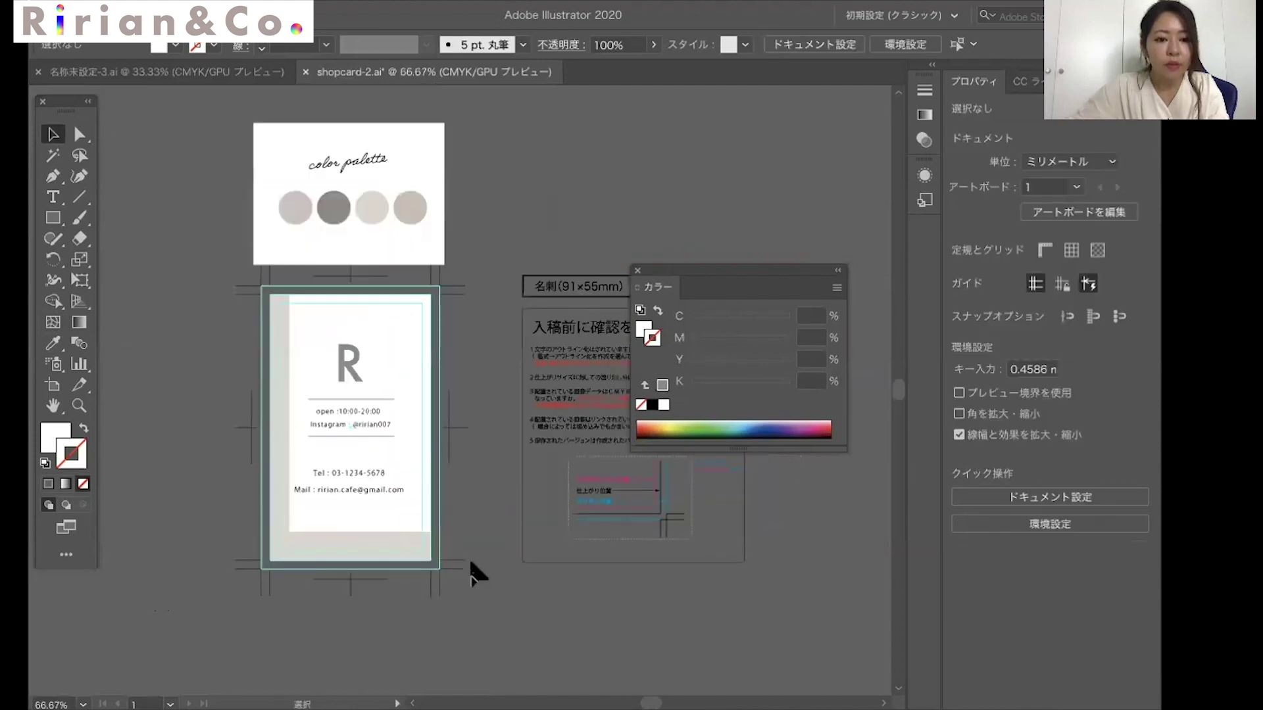
scroll(469, 563, "up", 1)
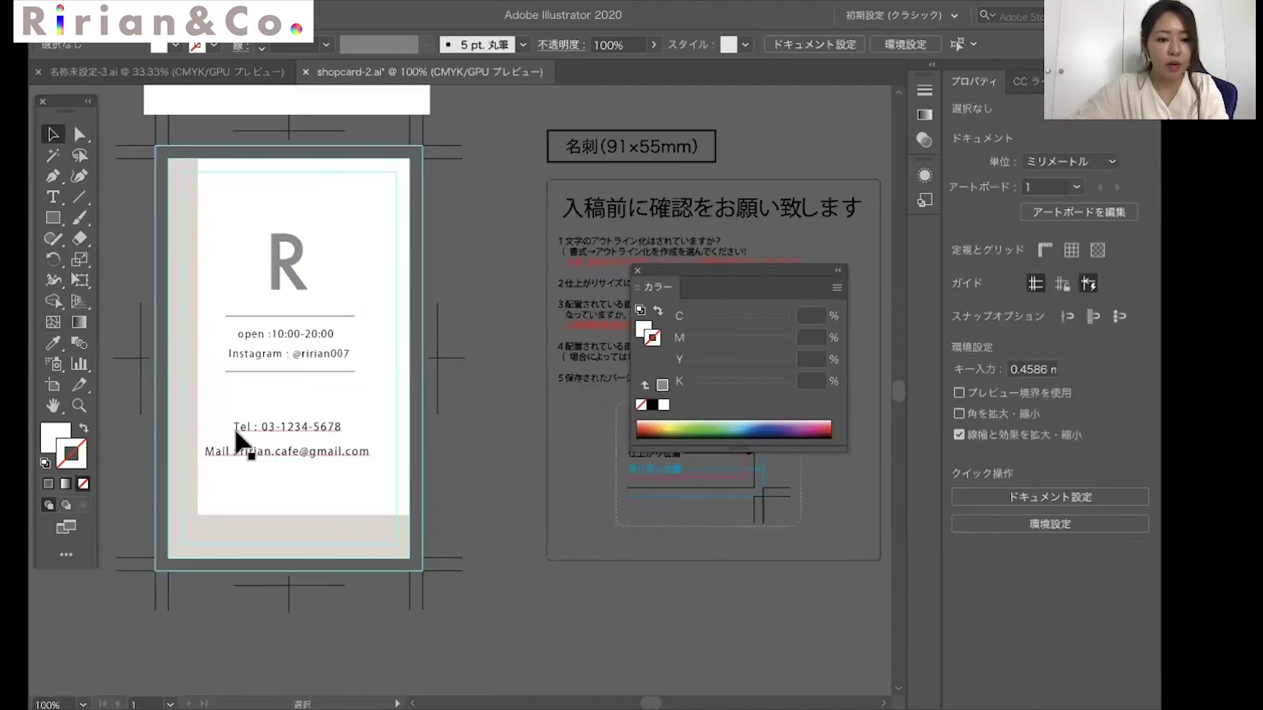
Step: Add vertical text 'Relax time with us' at the card's left side
scroll(235, 428, "up", 1)
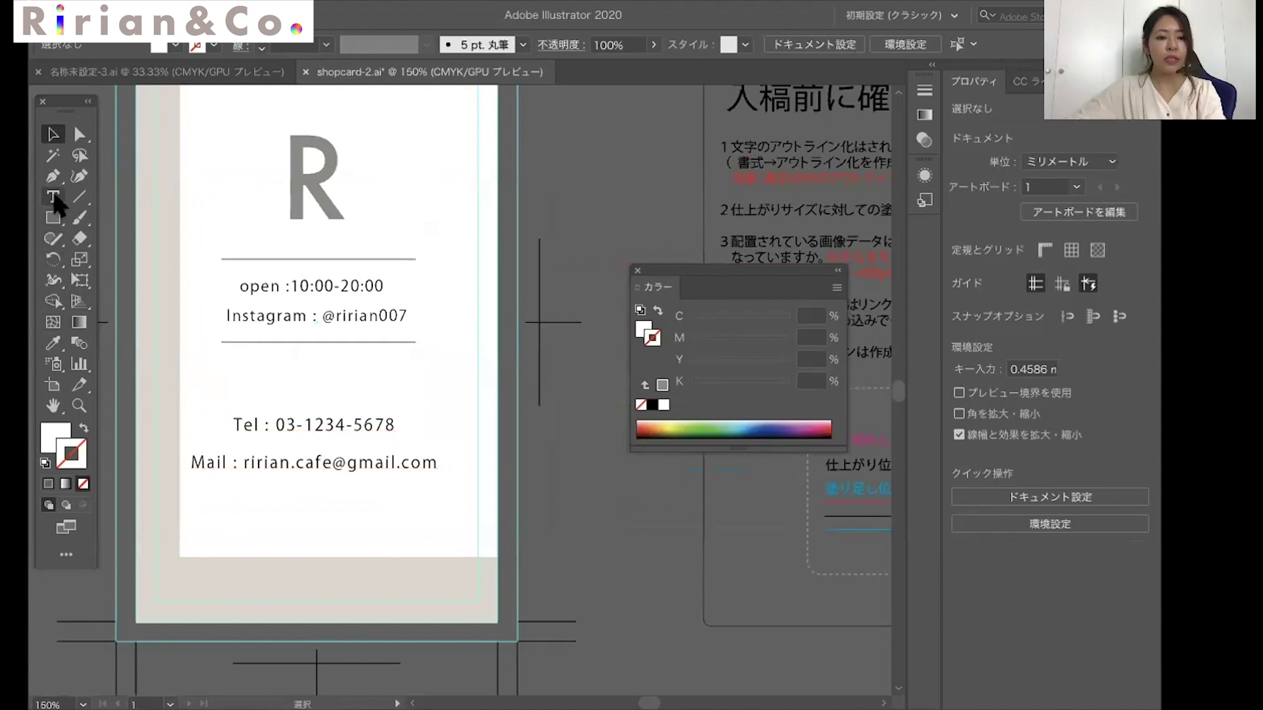
left_click_drag(55, 197, 89, 236)
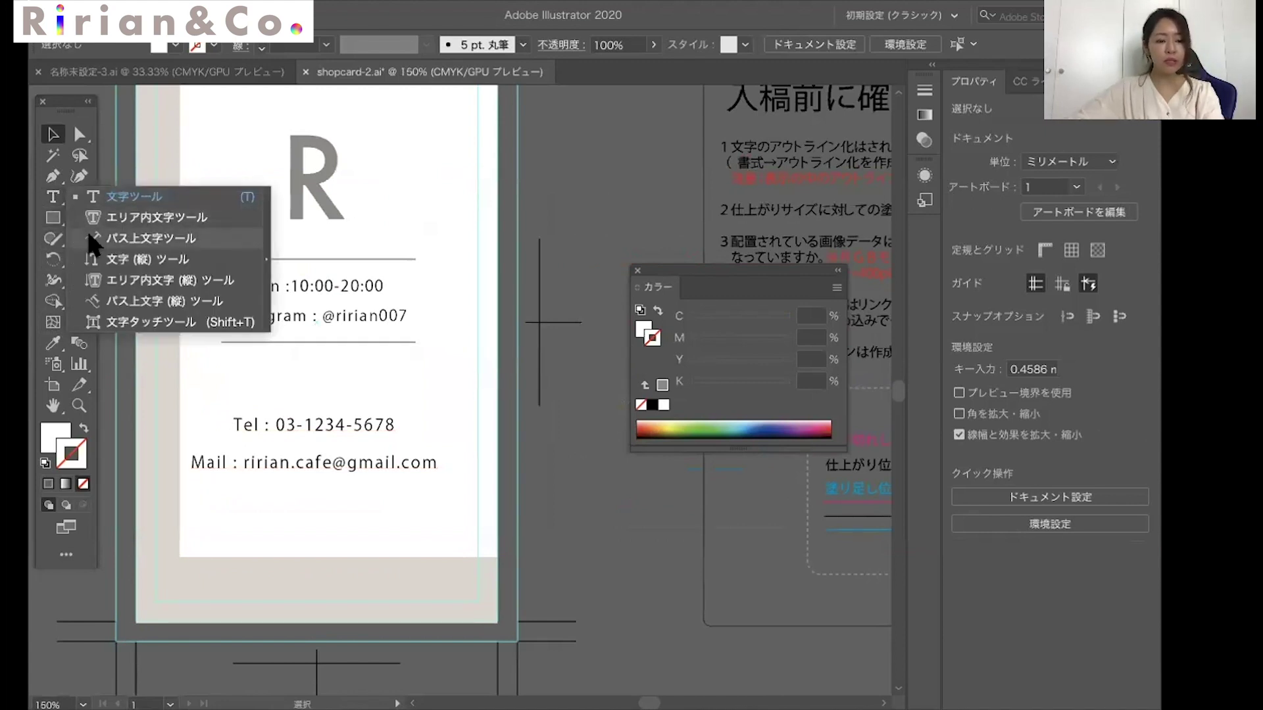
left_click(149, 260)
left_click(158, 322)
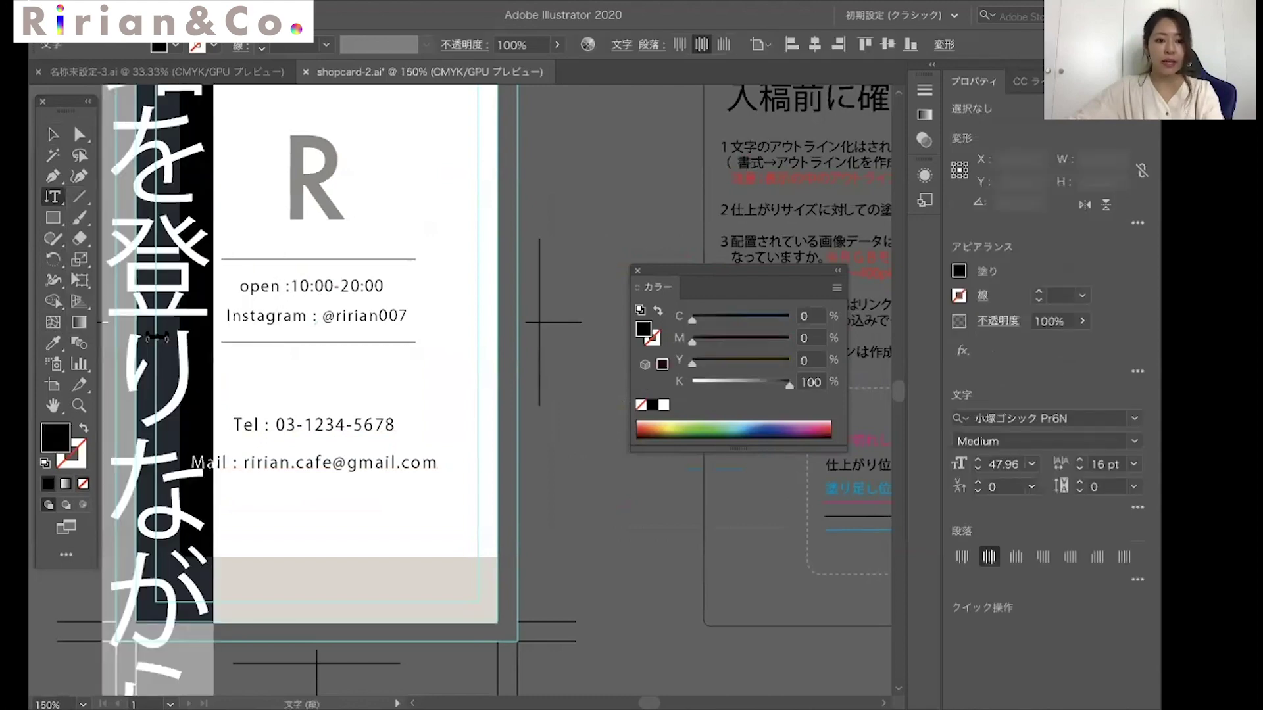
key("ctrl+minus")
key("ctrl+minus")
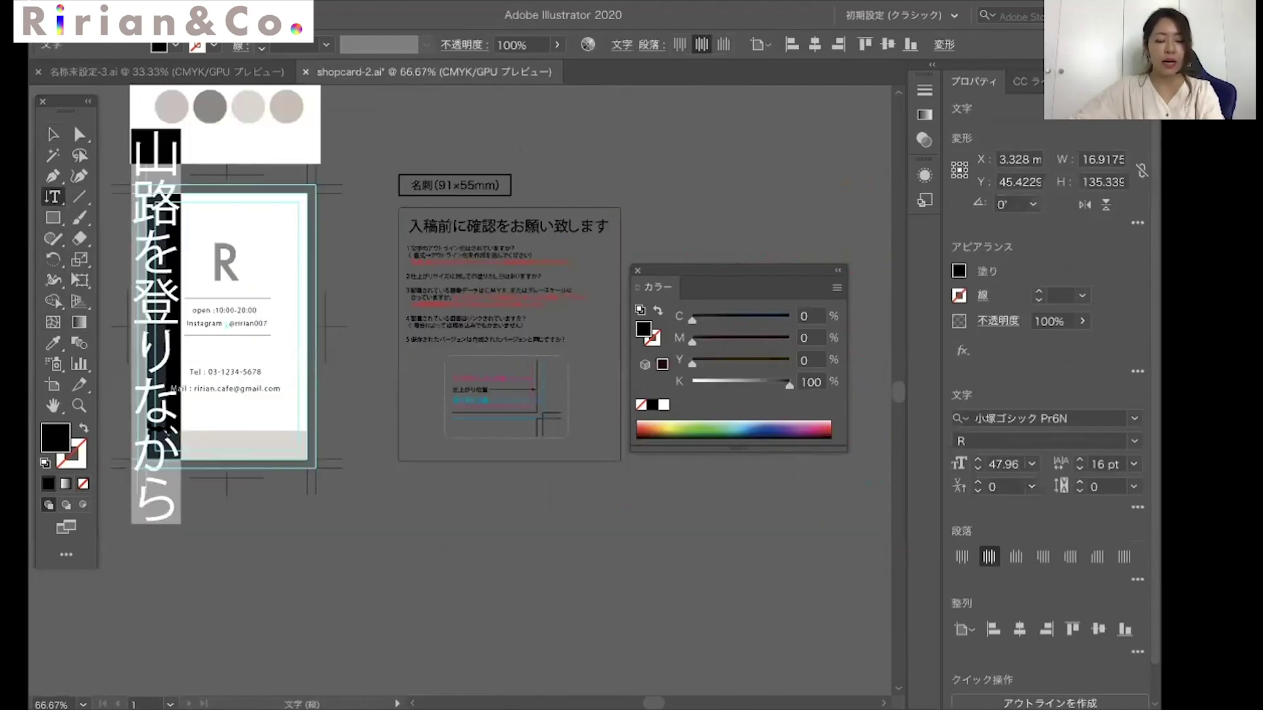
type("Re")
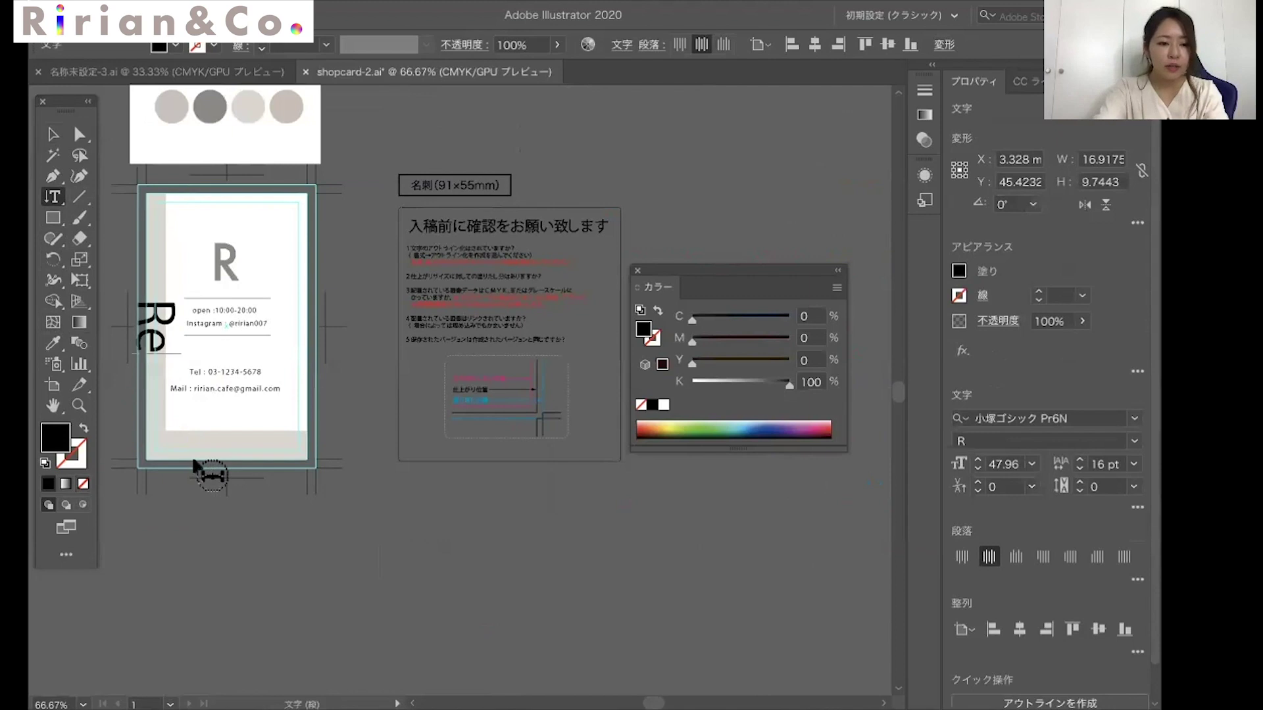
type("lax time with us")
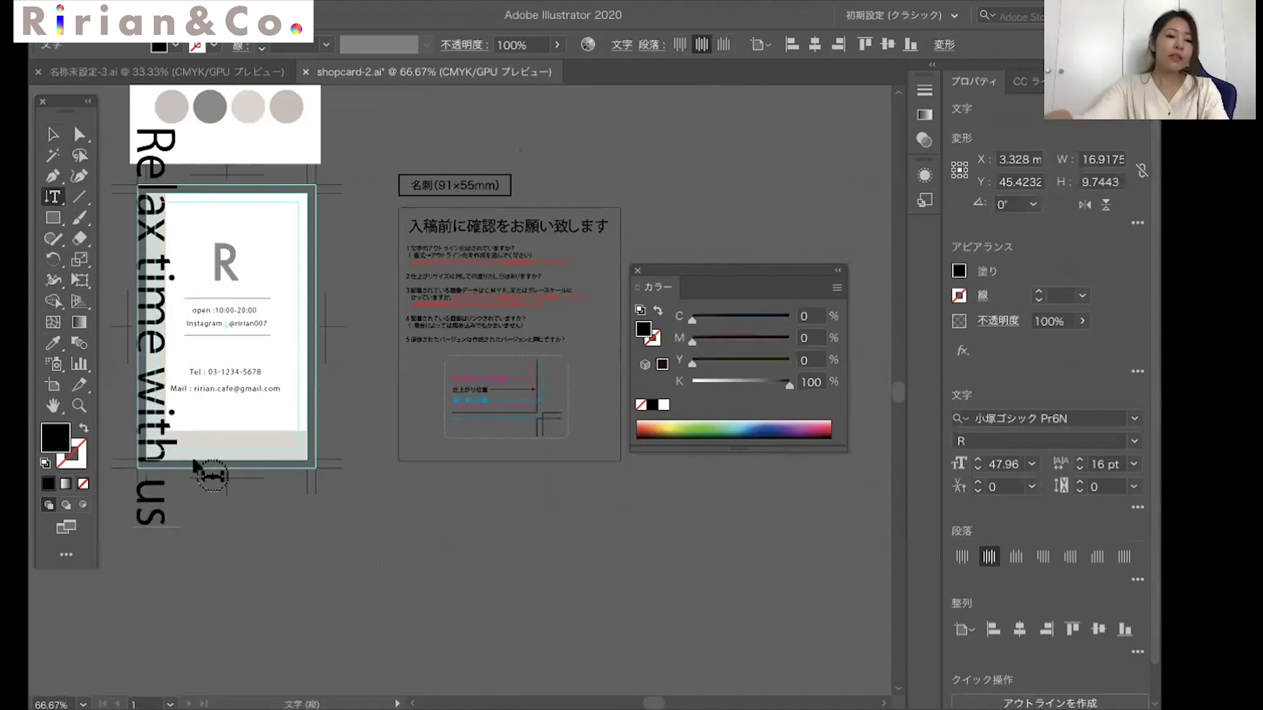
key("Escape")
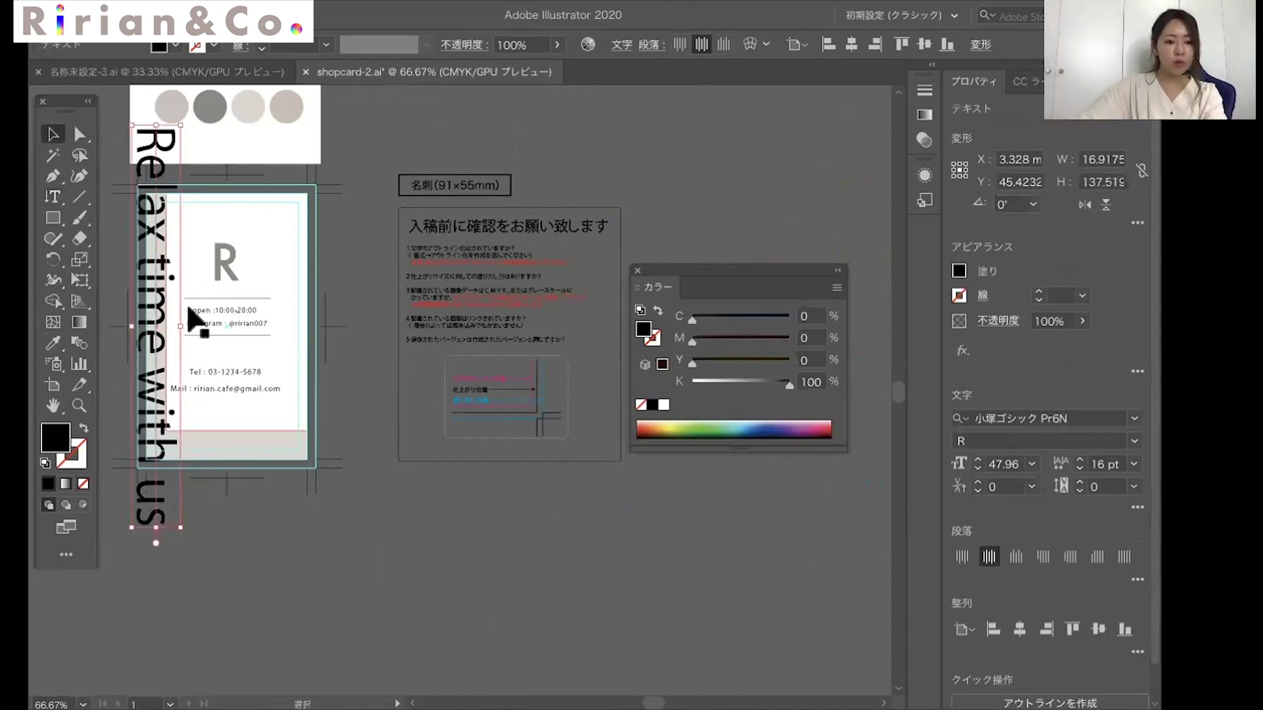
Step: Shrink the vertical text to half size and match the 'open' line's style
left_click_drag(185, 323, 161, 324)
scroll(160, 329, "up", 5)
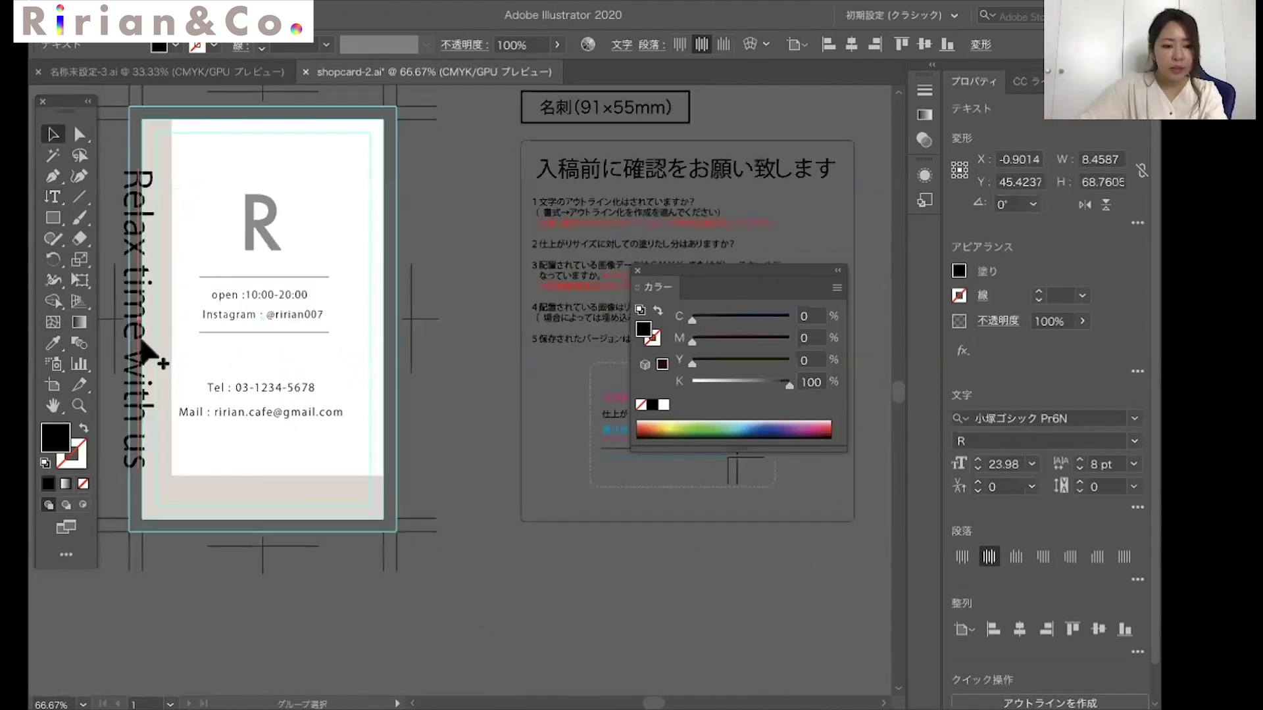
left_click(54, 344)
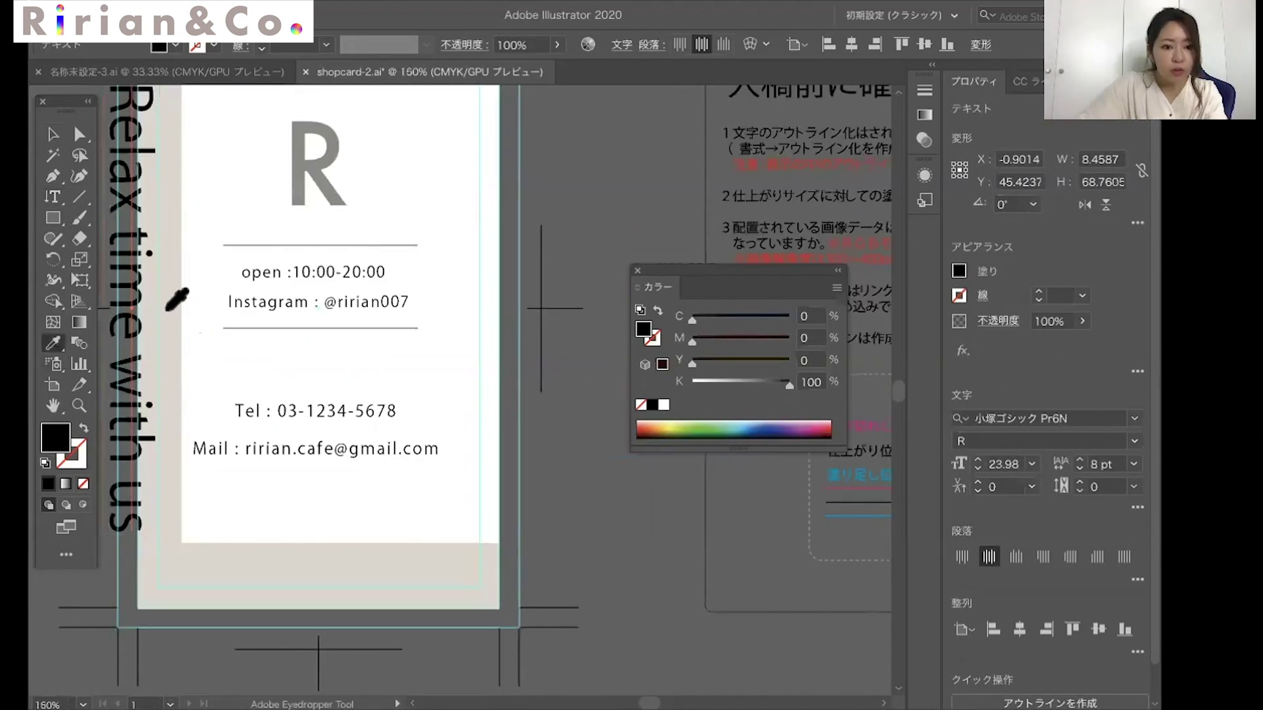
left_click(297, 267)
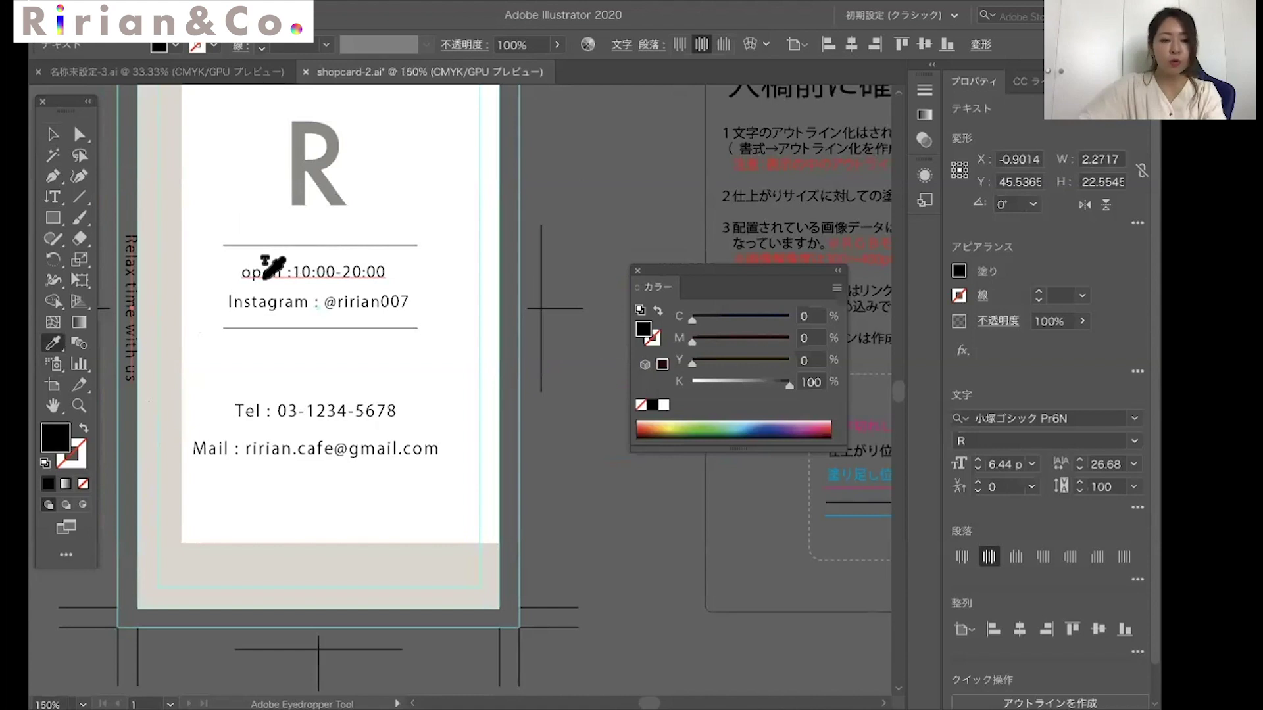
Step: Place the vertical text on the card's lower-left beige border strip
left_click(51, 135)
left_click_drag(129, 276, 162, 430)
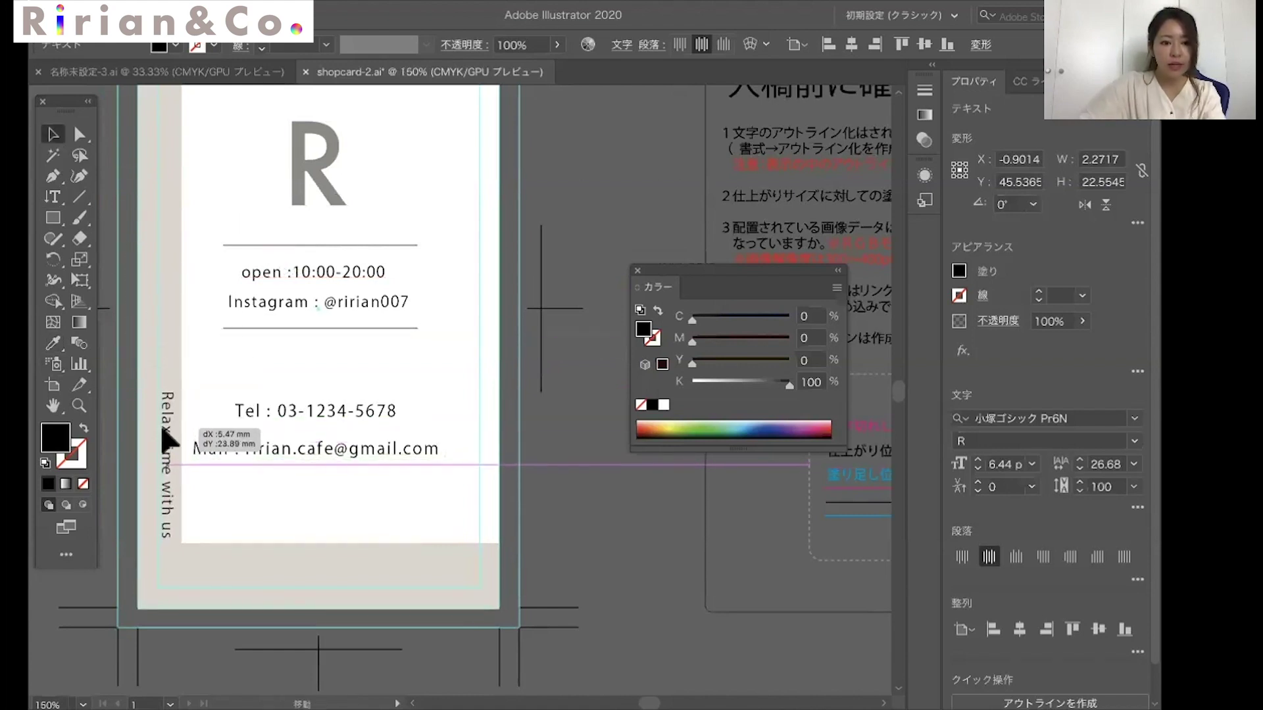
left_click_drag(161, 427, 164, 434)
left_click(589, 469)
key("ctrl+1")
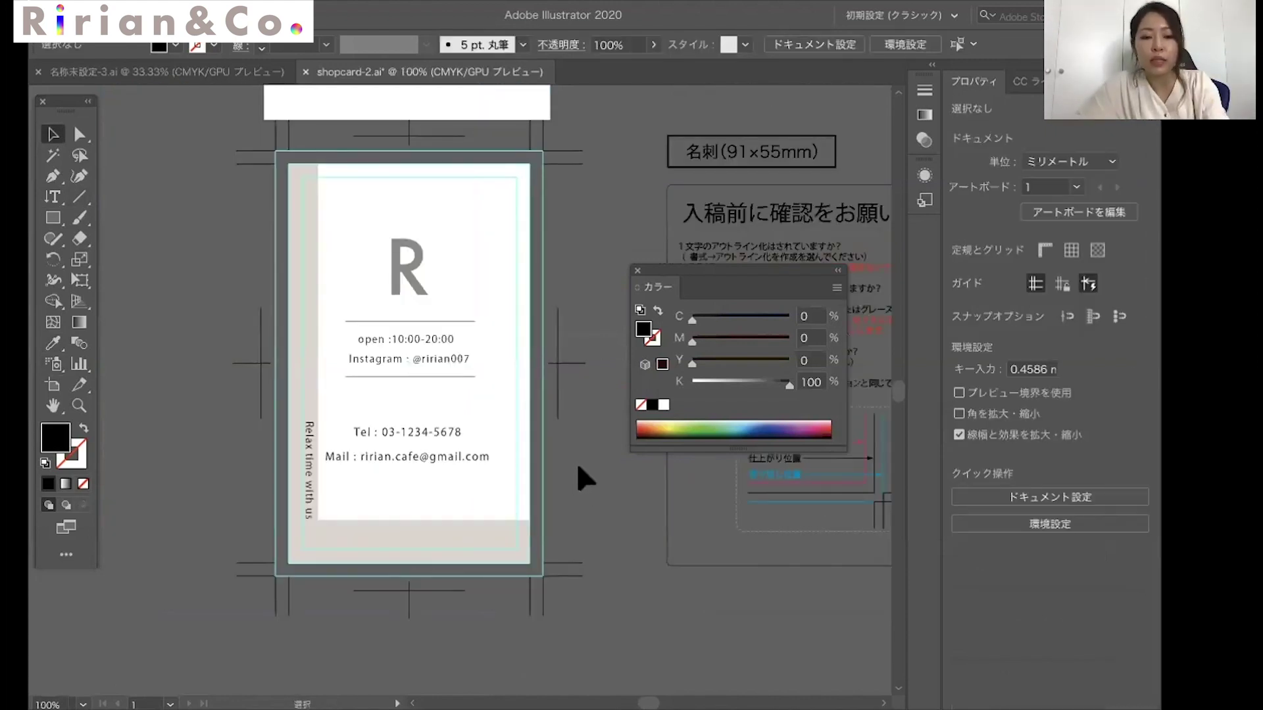
left_click(310, 472)
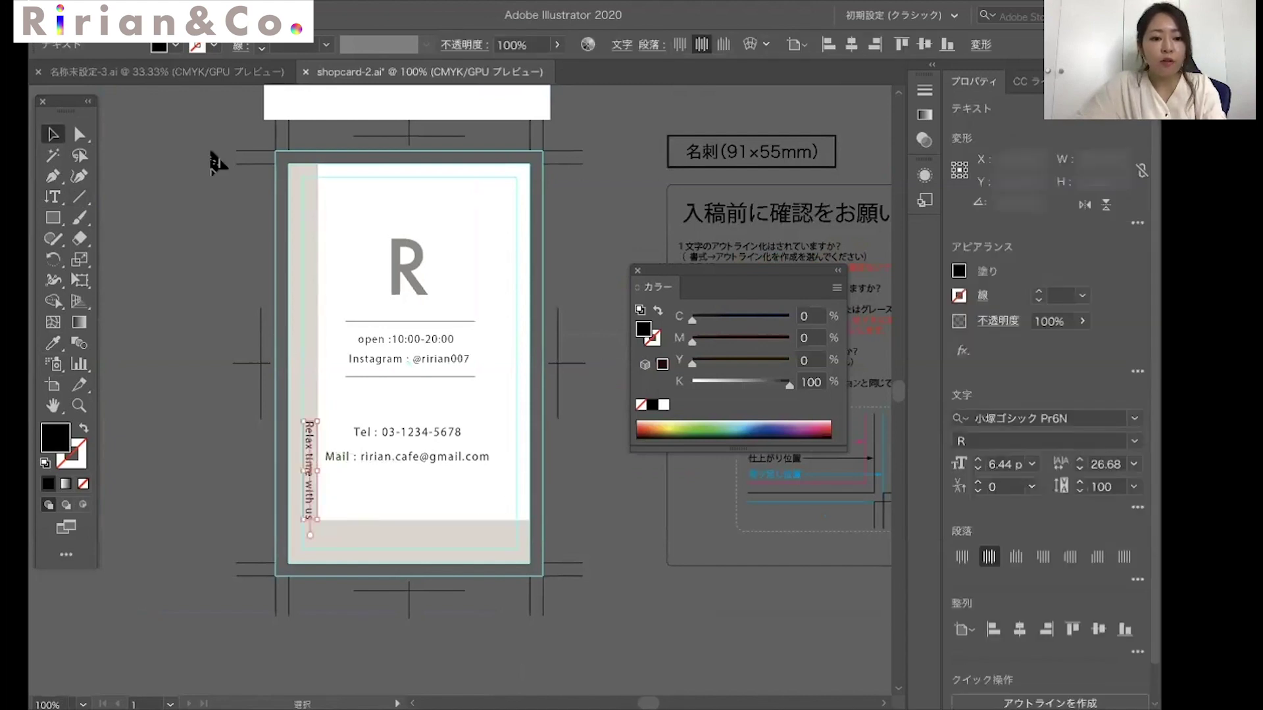
Step: Fill the vertical text white and set its character spacing to 200
left_click(176, 47)
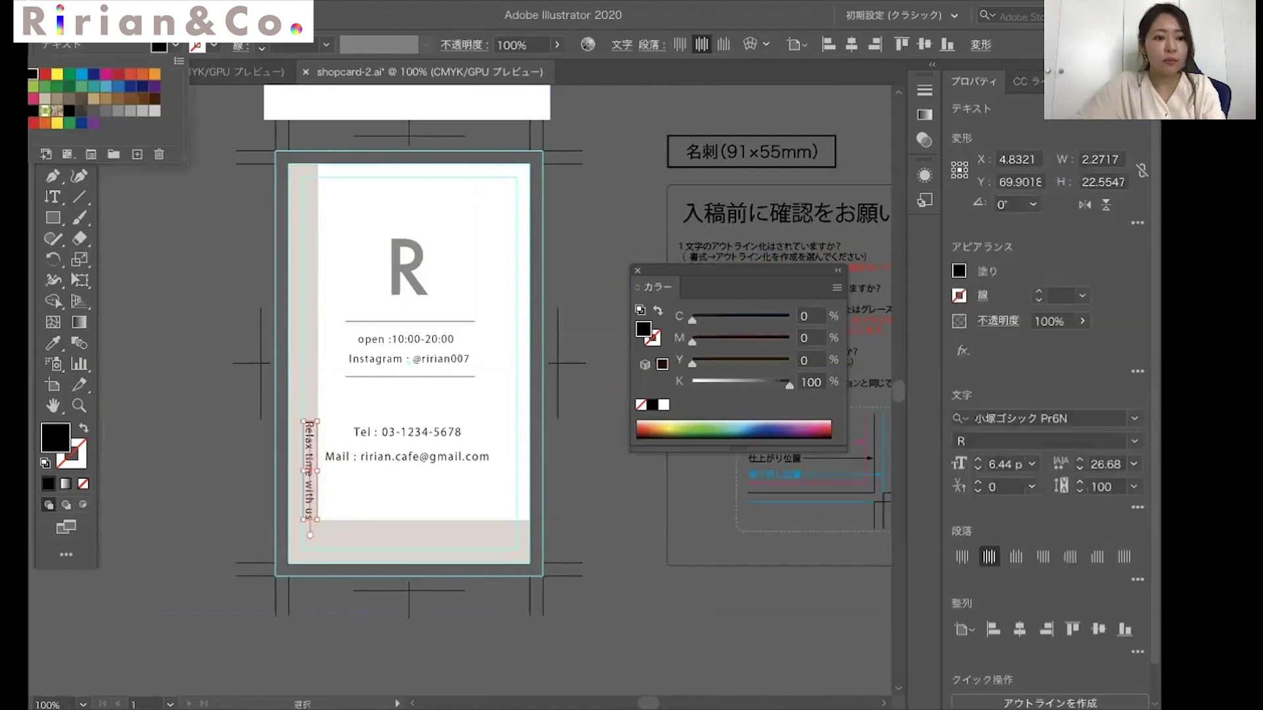
left_click(171, 452)
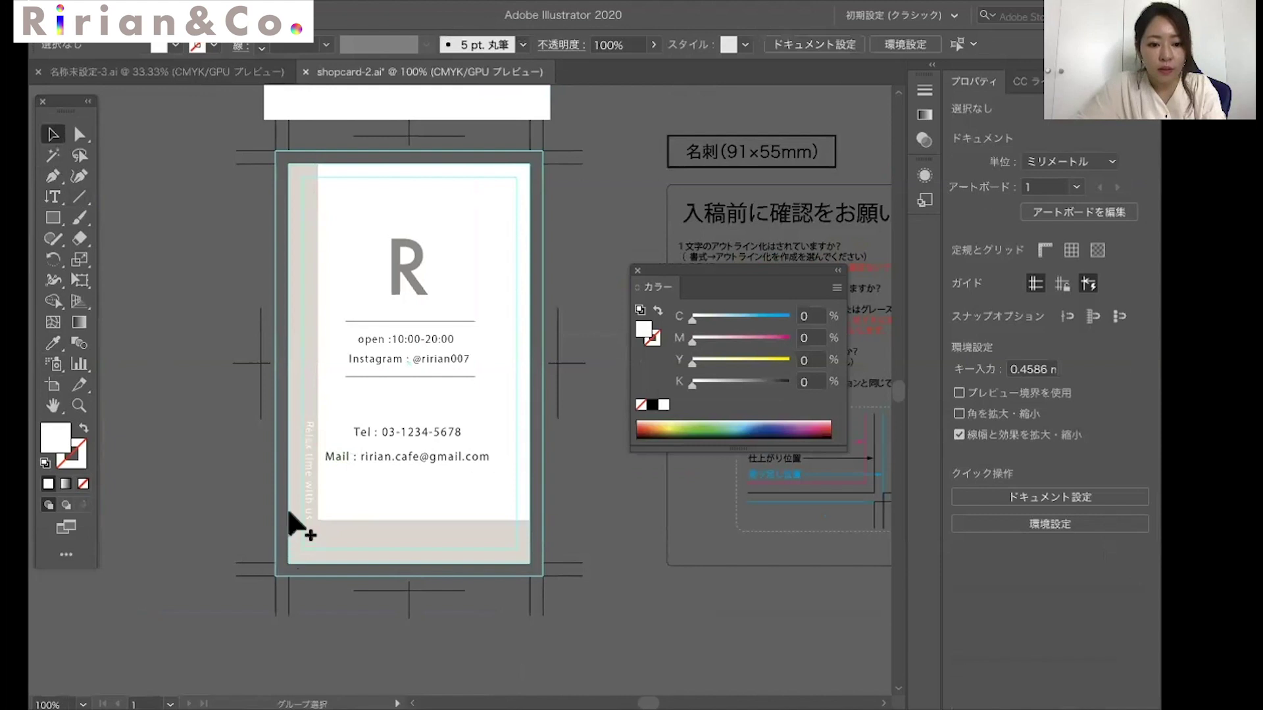
scroll(294, 526, "up", 1)
left_click(314, 419)
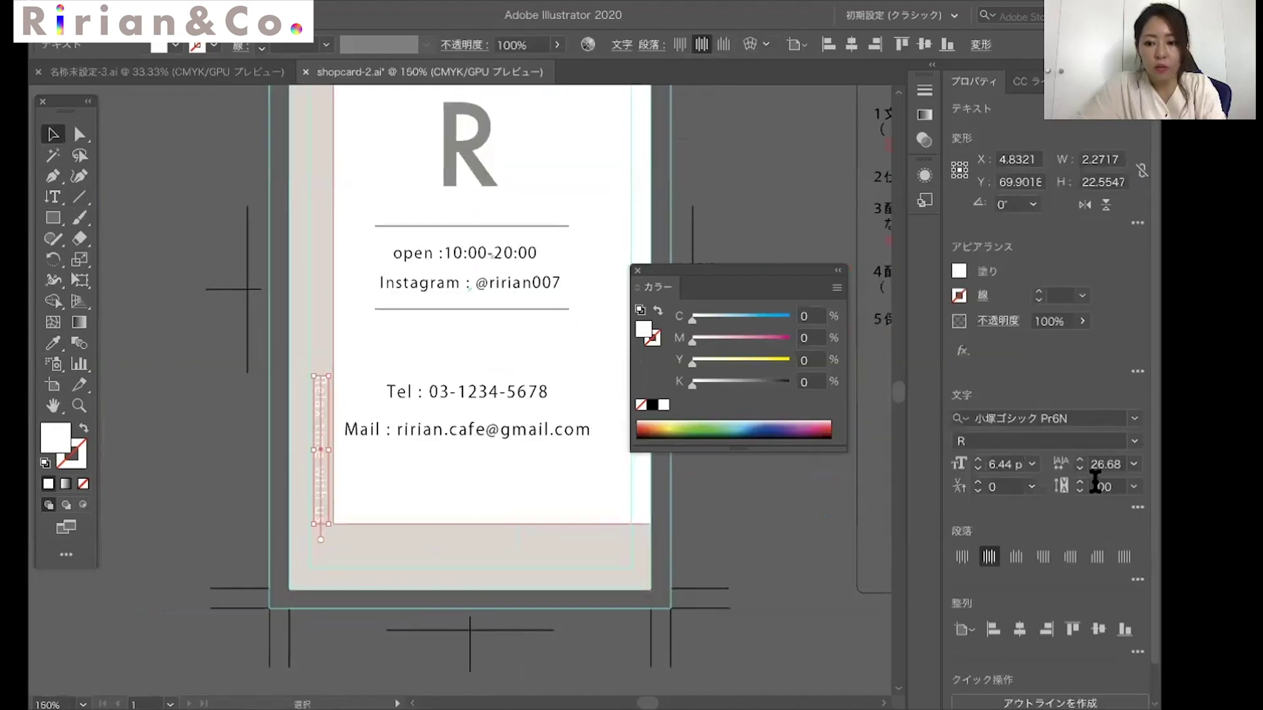
left_click(1131, 486)
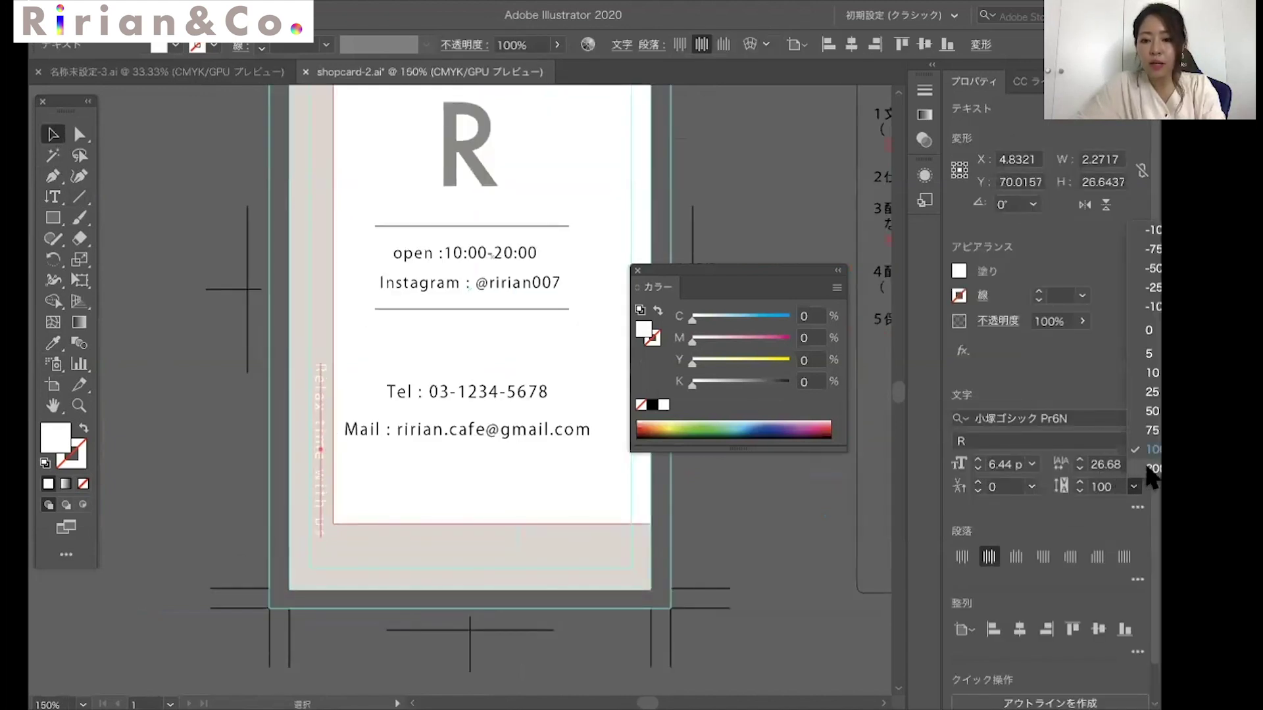
left_click(1149, 468)
Step: Adjust the vertical text's height along the left border
left_click_drag(314, 395, 310, 381)
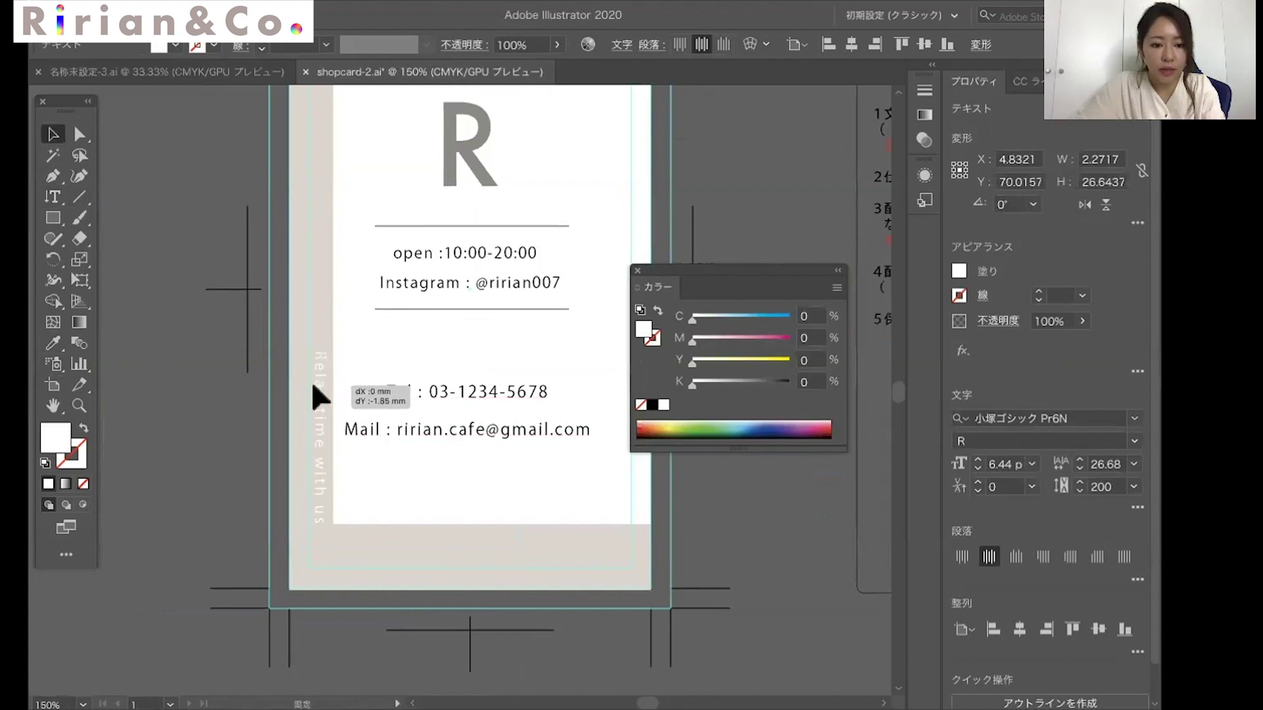
scroll(311, 381, "up", 5)
left_click_drag(311, 381, 300, 498)
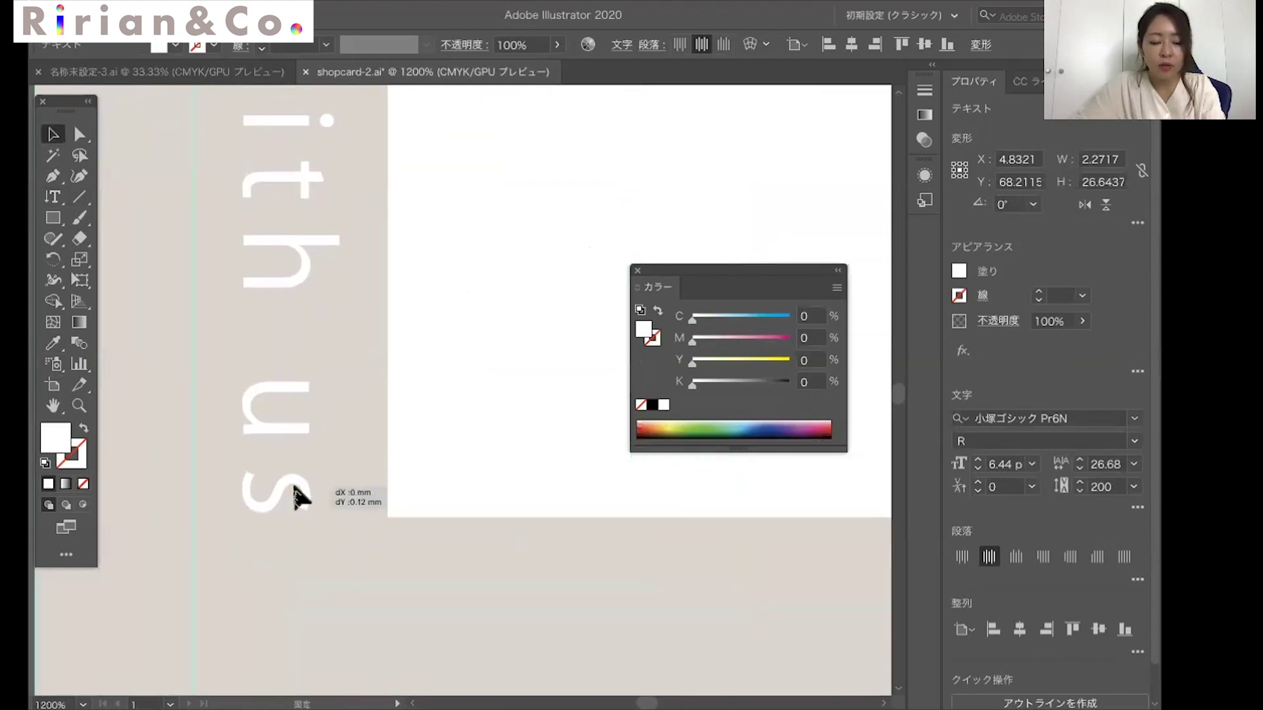
scroll(295, 490, "down", 5)
left_click(176, 508)
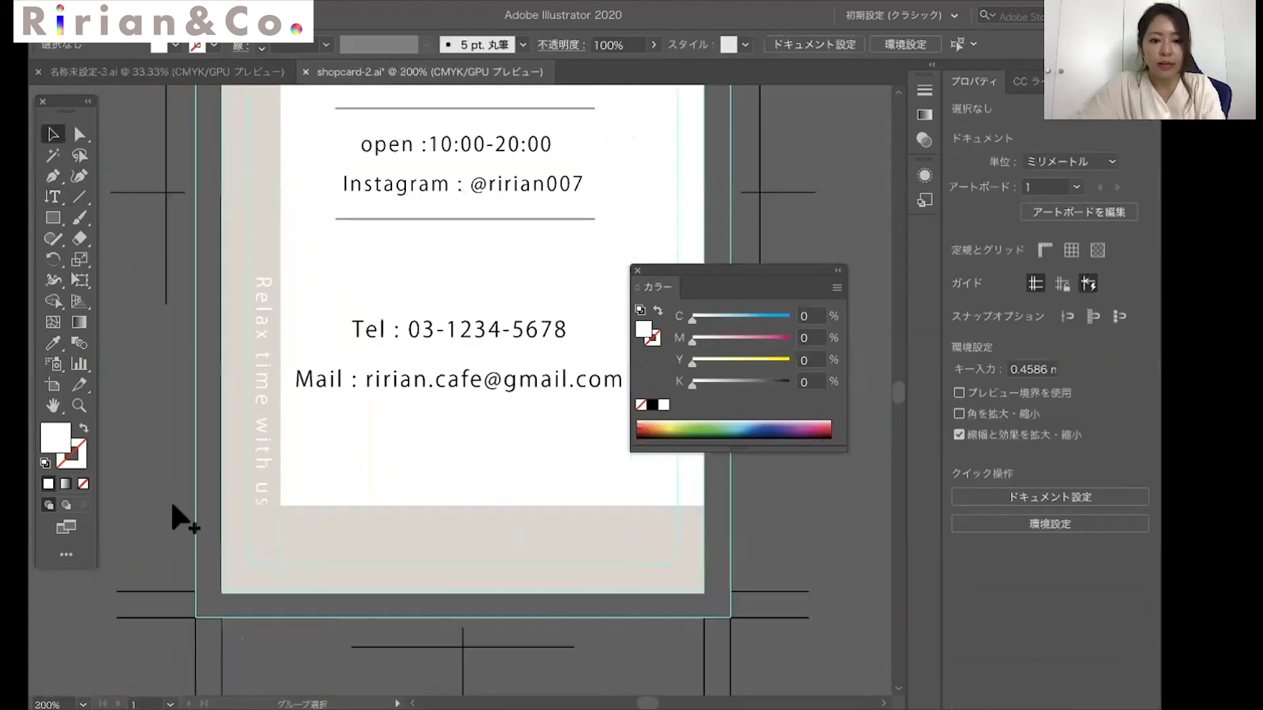
scroll(171, 505, "down", 2)
scroll(170, 505, "down", 2)
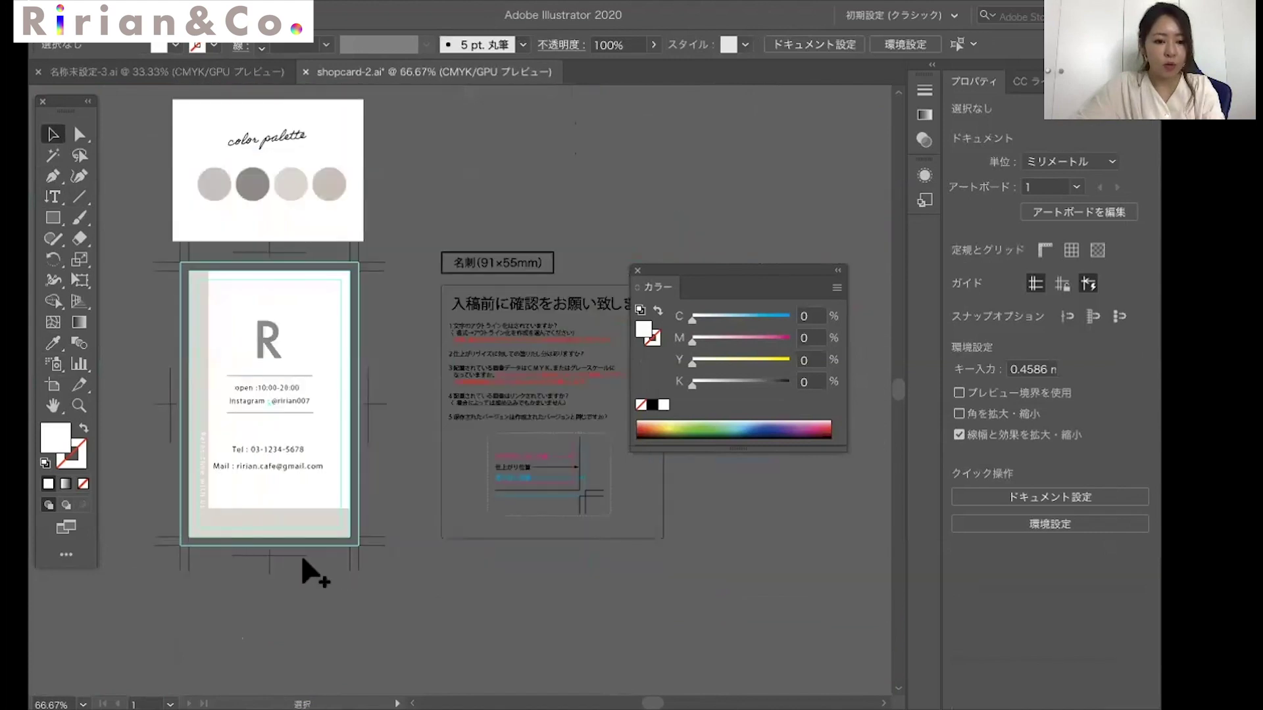
scroll(302, 559, "up", 1)
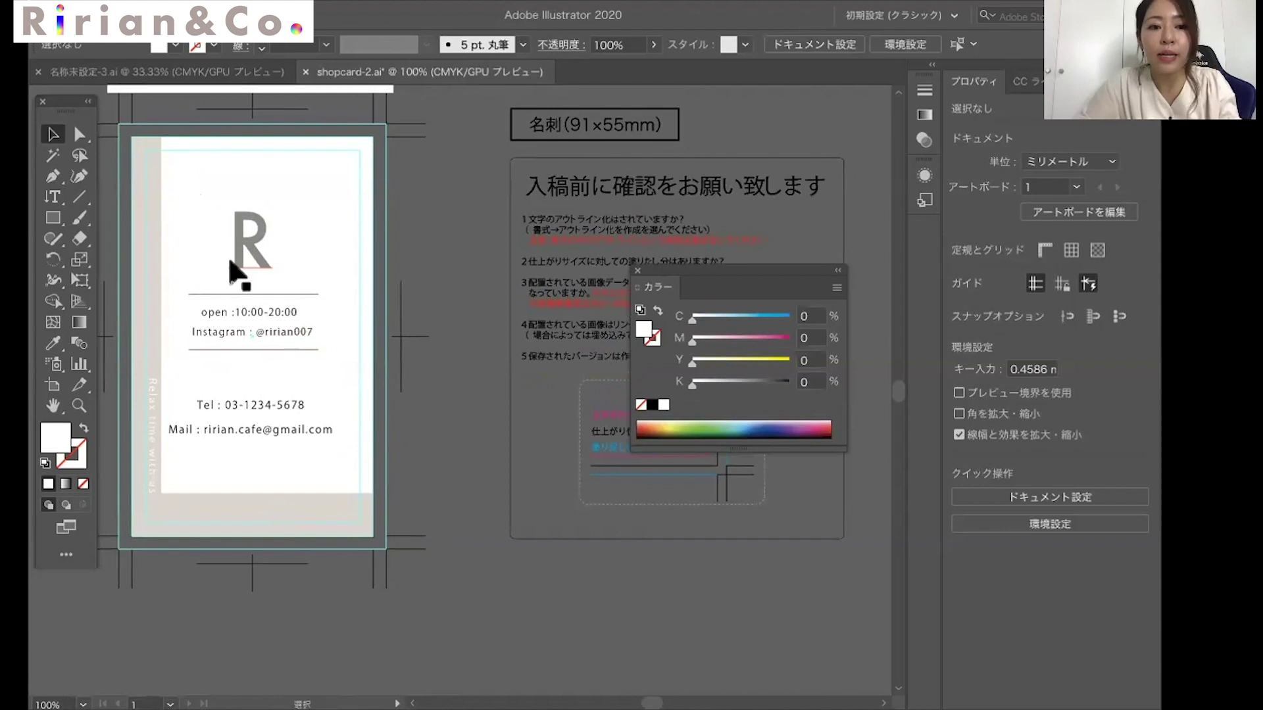
Step: Duplicate the R, offset the copy slightly, and fill it with the light gray palette colour
left_click_drag(249, 250, 254, 246)
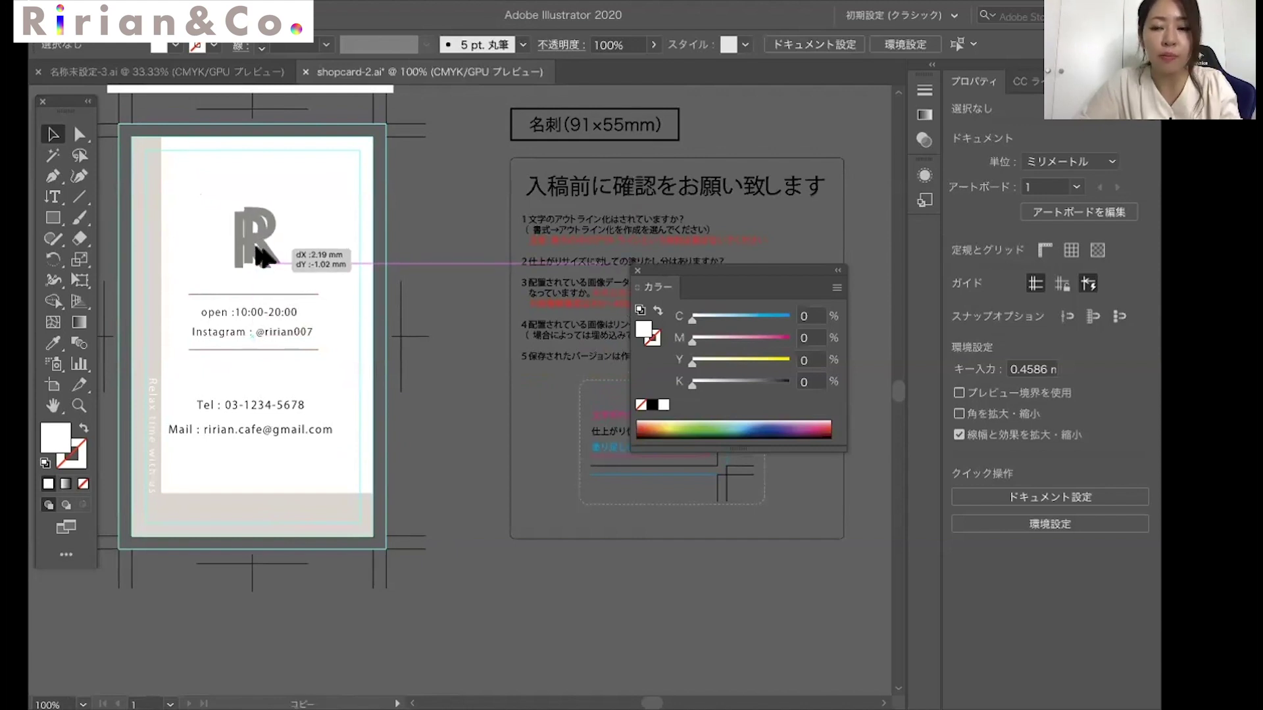
left_click_drag(262, 256, 263, 256)
scroll(250, 243, "up", 4, "alt")
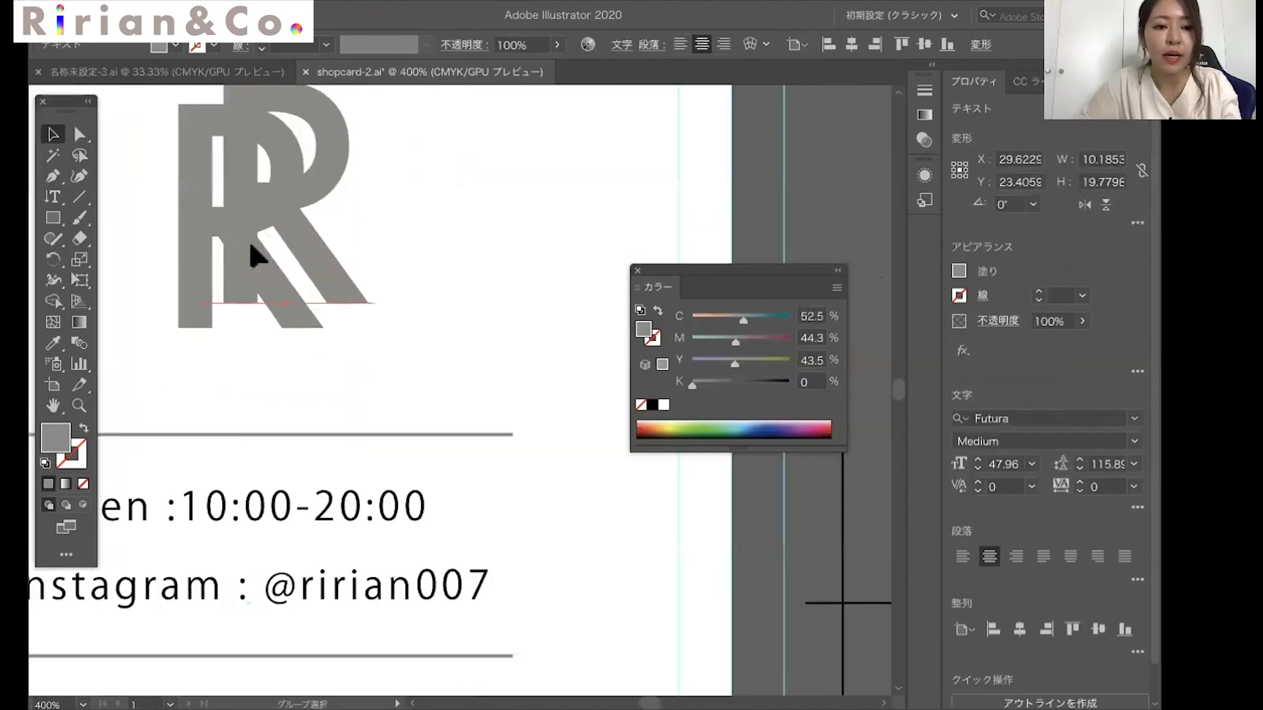
scroll(250, 245, "down", 1, "alt")
scroll(252, 253, "down", 2, "alt")
scroll(263, 271, "down", 2, "alt")
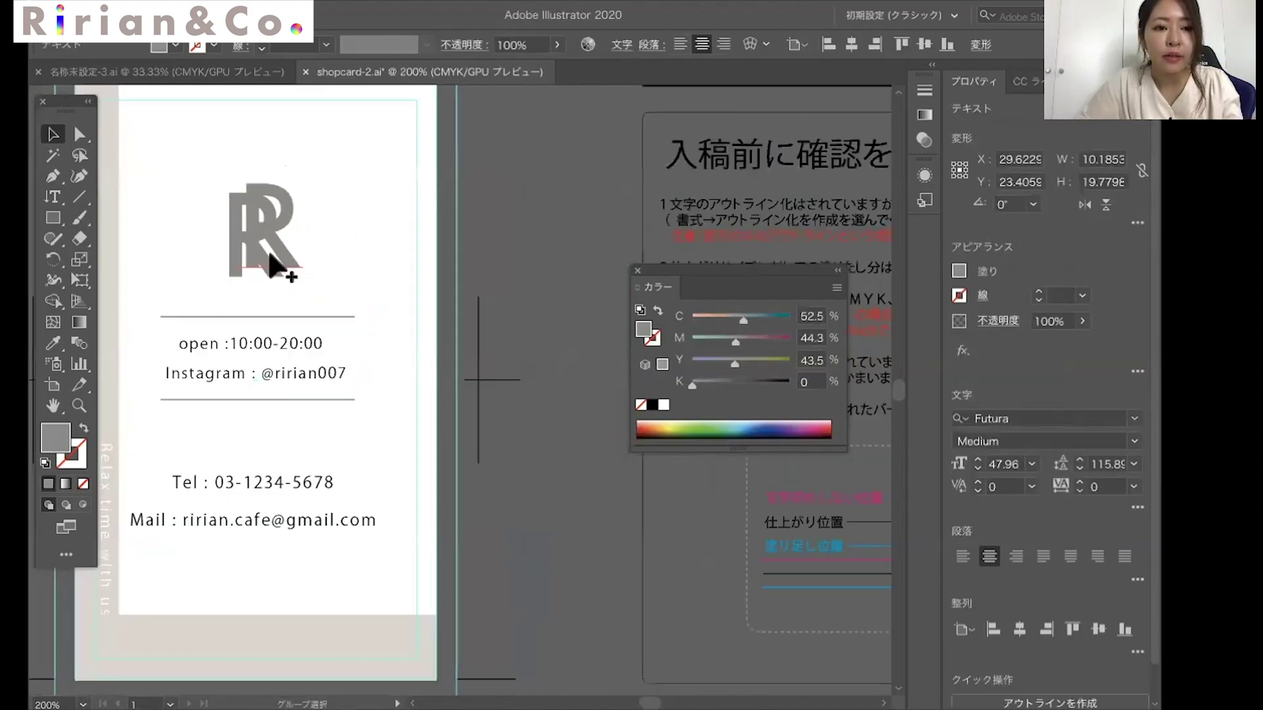
scroll(270, 263, "down", 1, "alt")
scroll(270, 269, "up", 3)
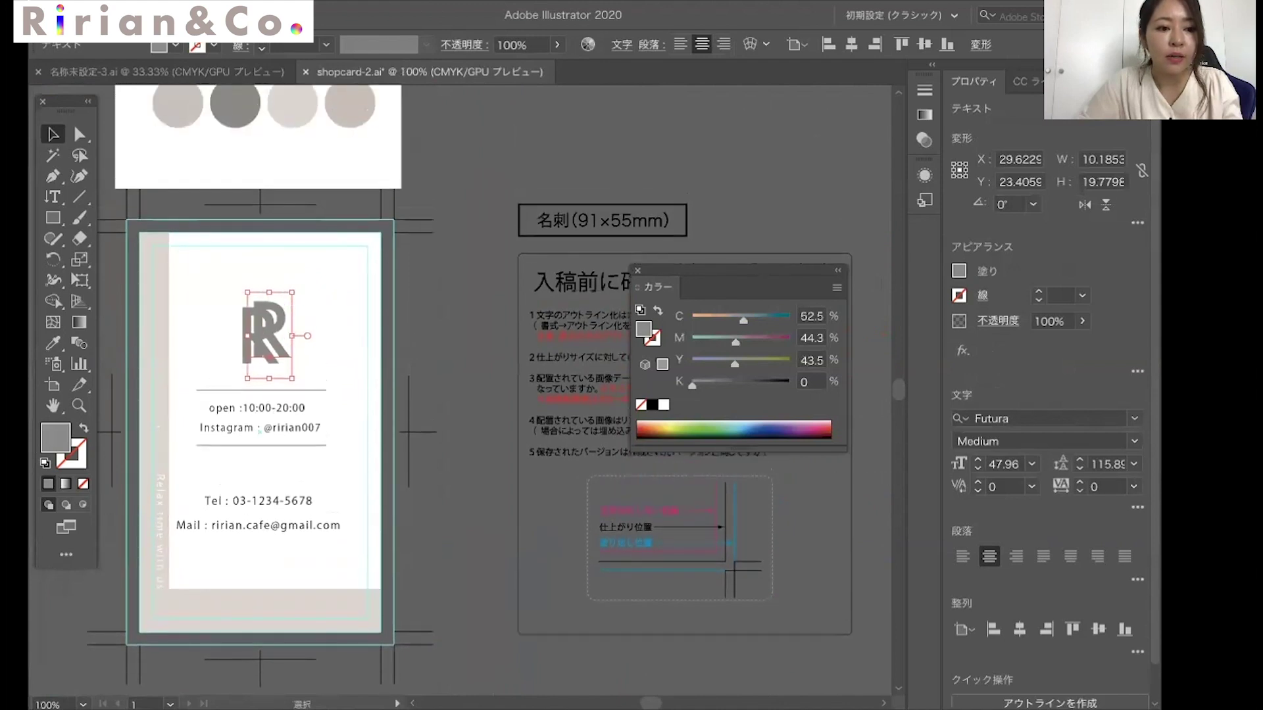
left_click(53, 342)
left_click(187, 102)
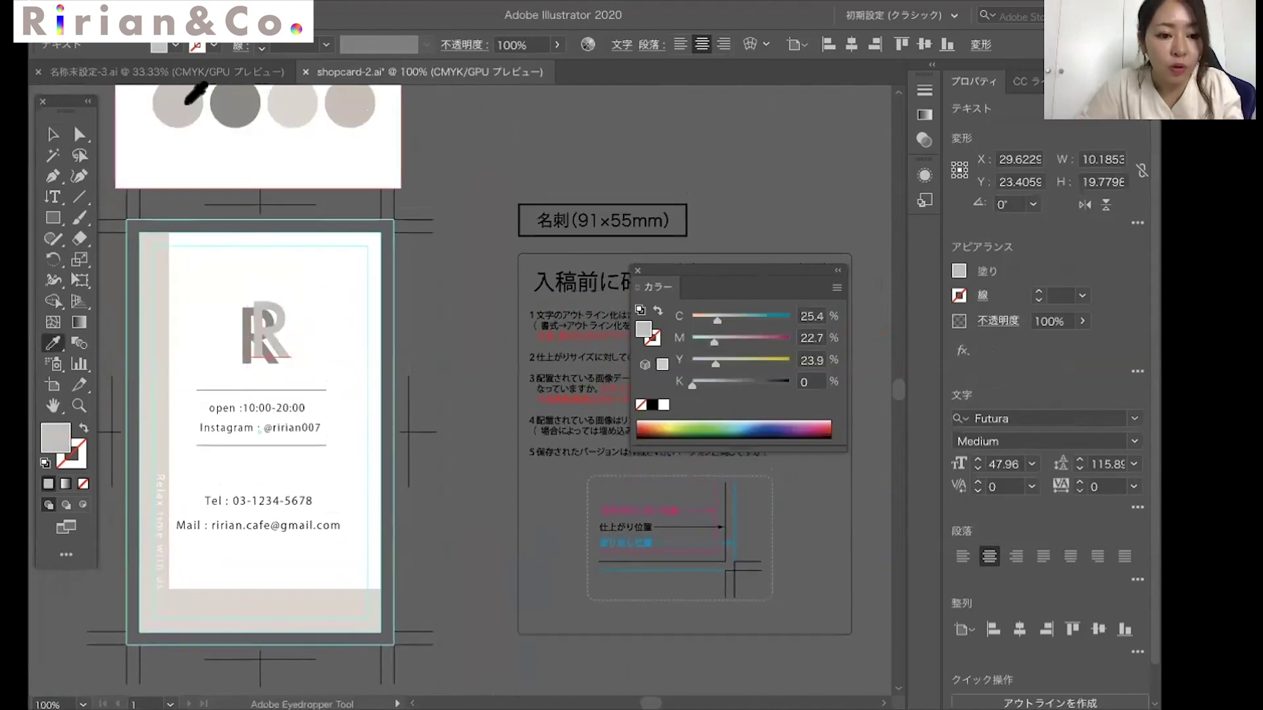
left_click(52, 134)
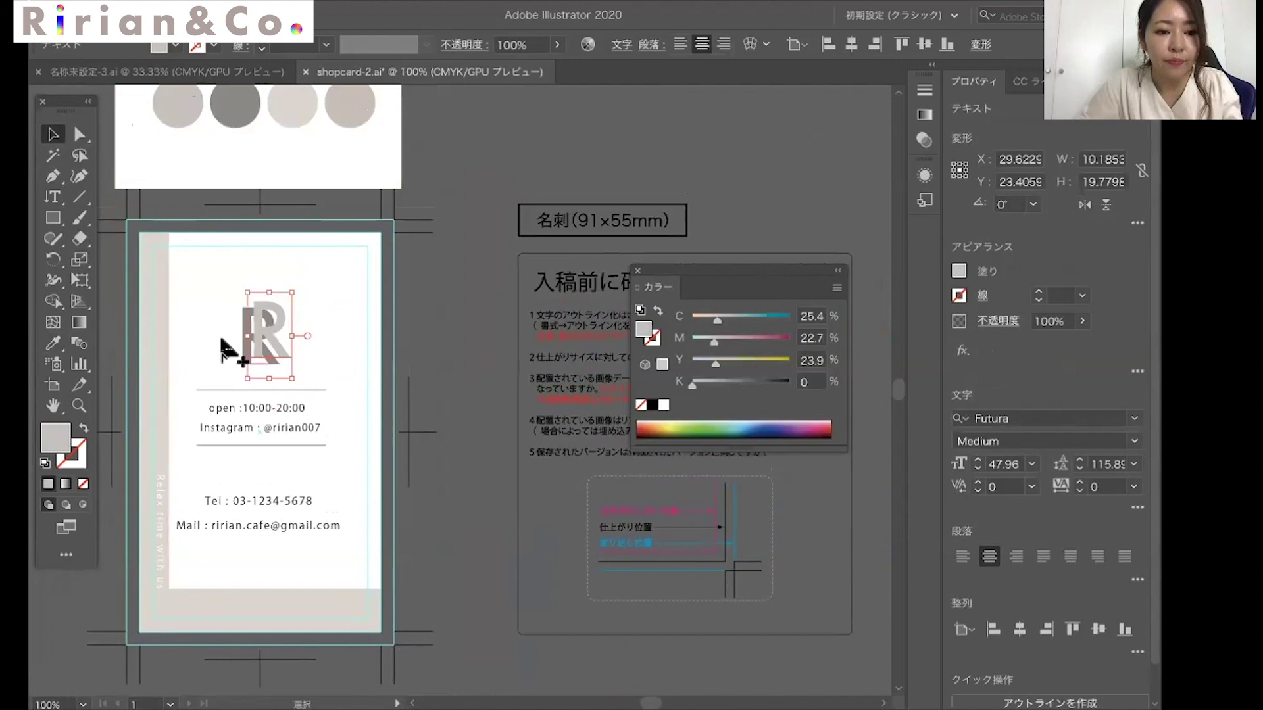
scroll(219, 334, "up", 2, "alt")
left_click_drag(296, 325, 289, 330)
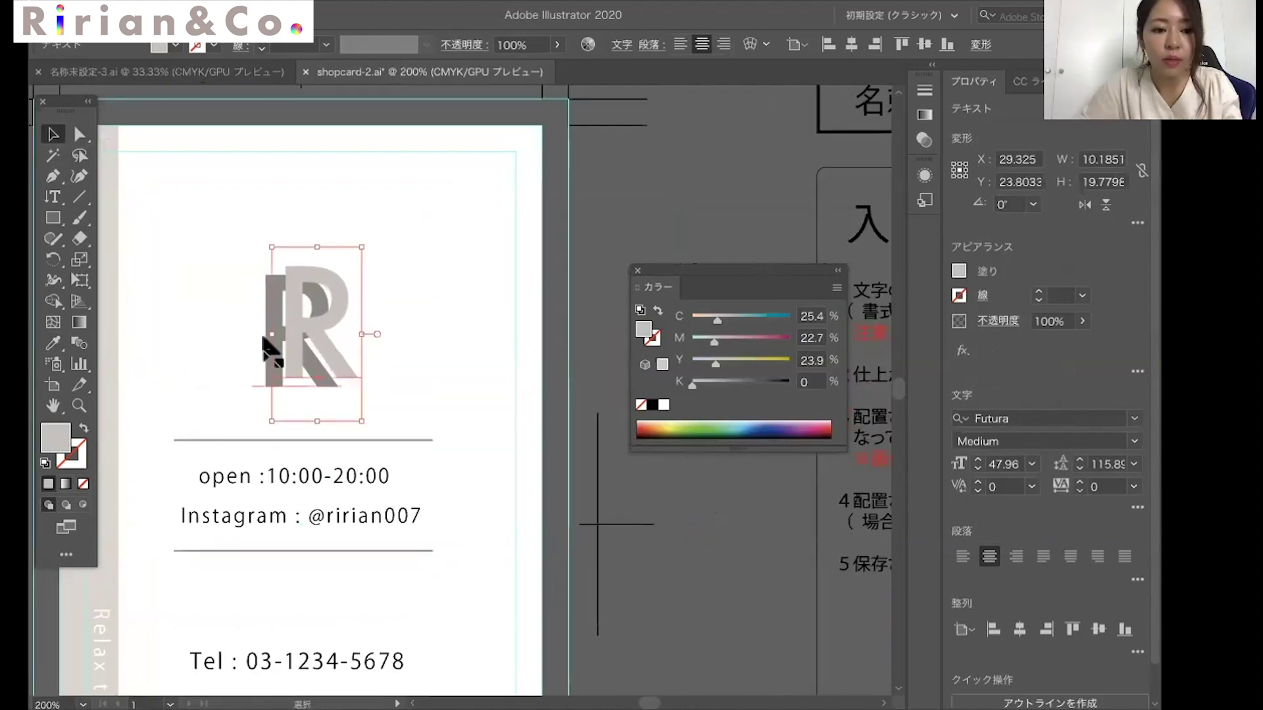
Step: Bring the dark gray R in front of the light copy and adjust its position
left_click(257, 355)
right_click(258, 350)
mouse_move(294, 611)
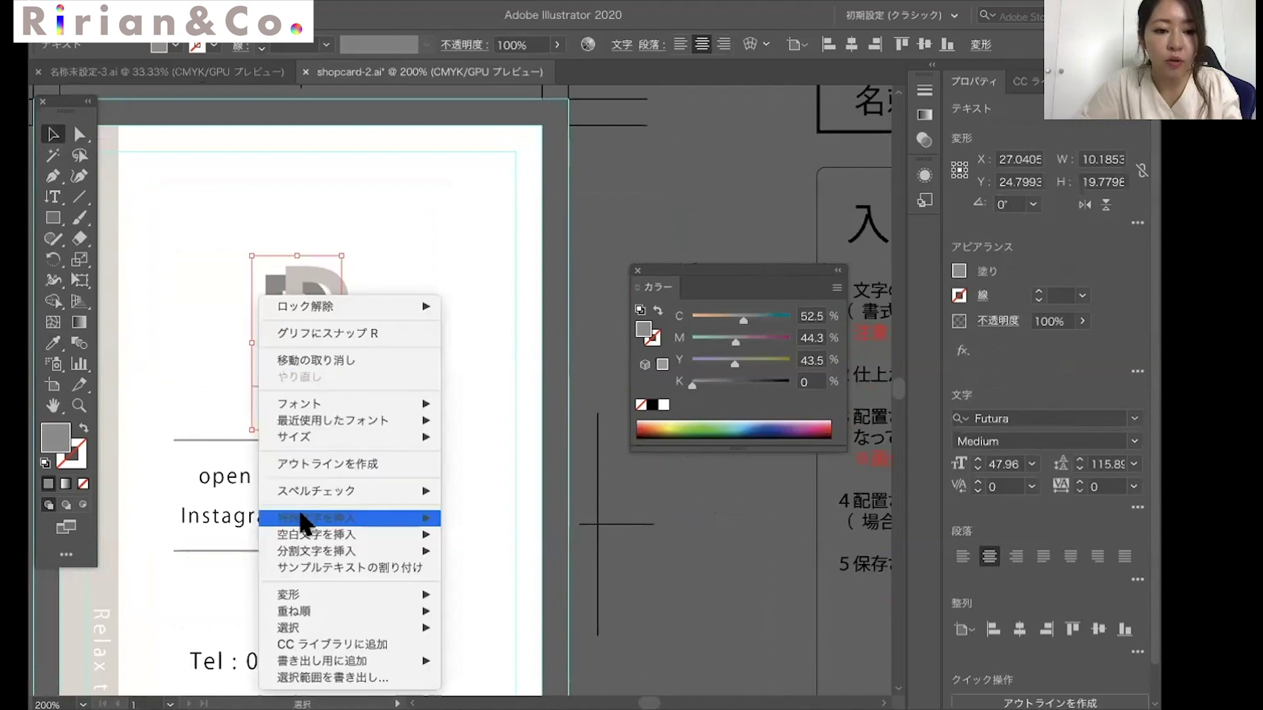
left_click(497, 602)
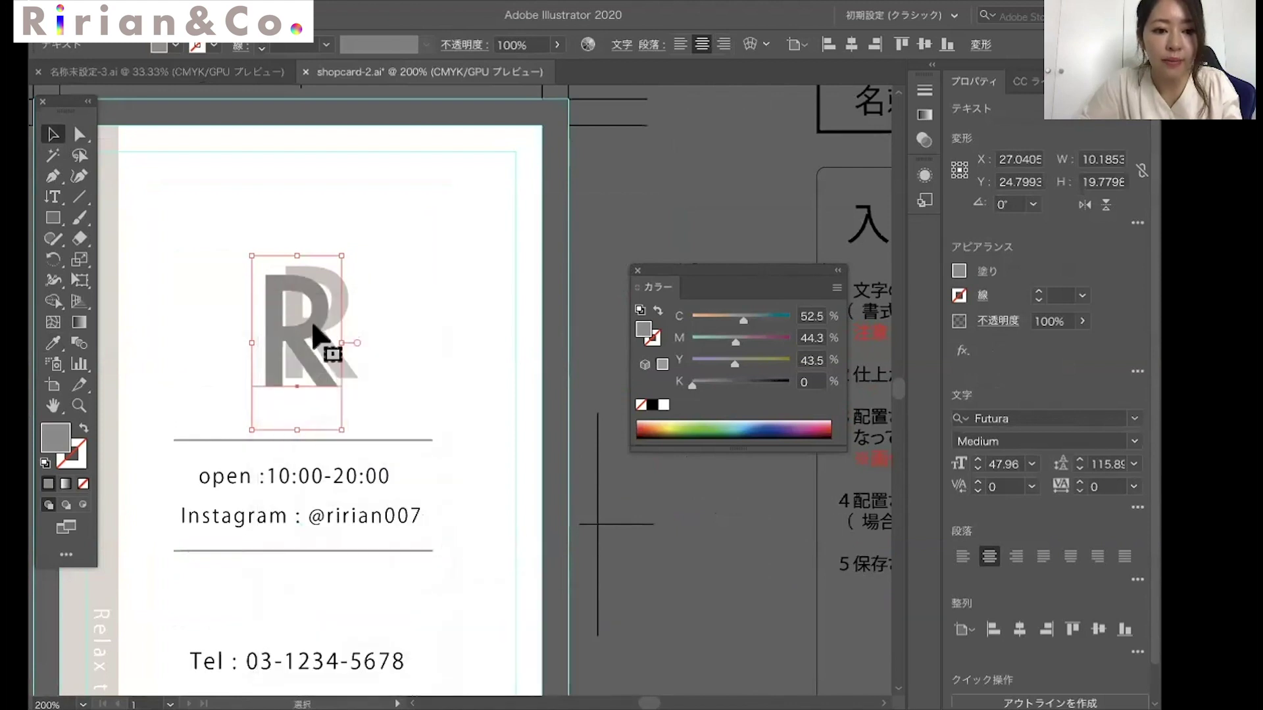
left_click_drag(308, 346, 307, 349)
scroll(306, 350, "down", 1)
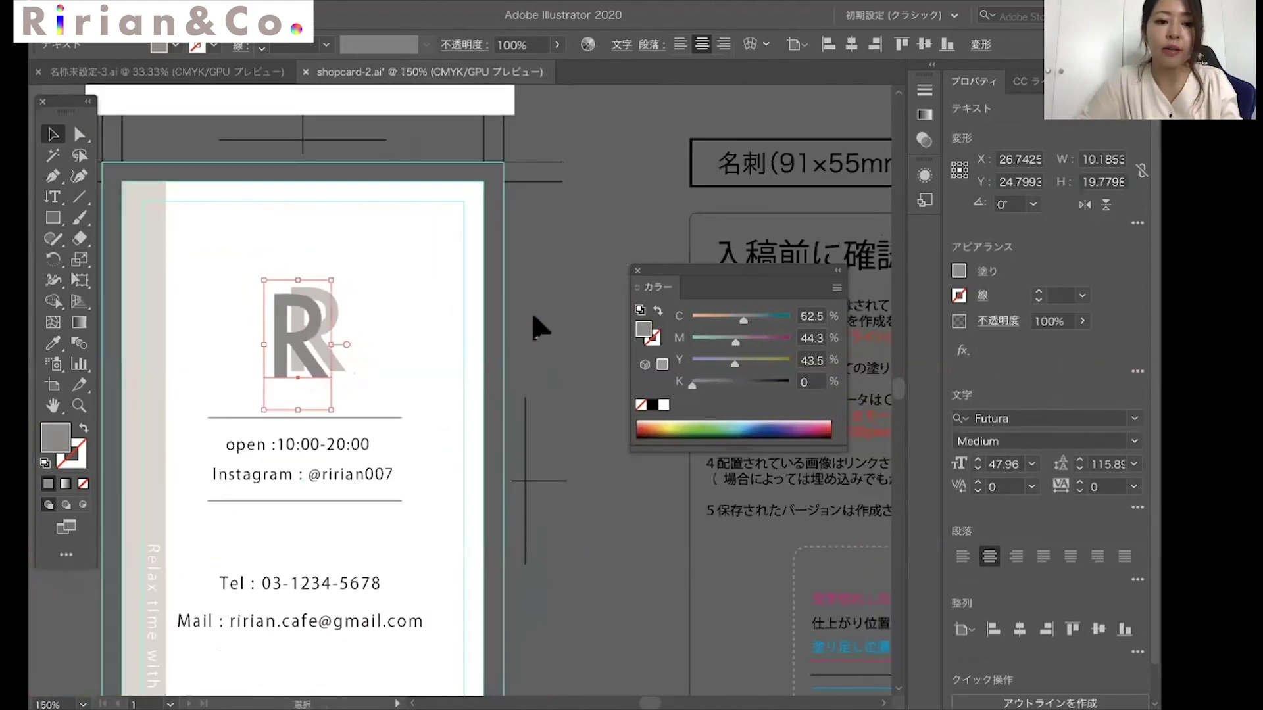
left_click(536, 324)
key("ctrl+minus")
key("ctrl+minus")
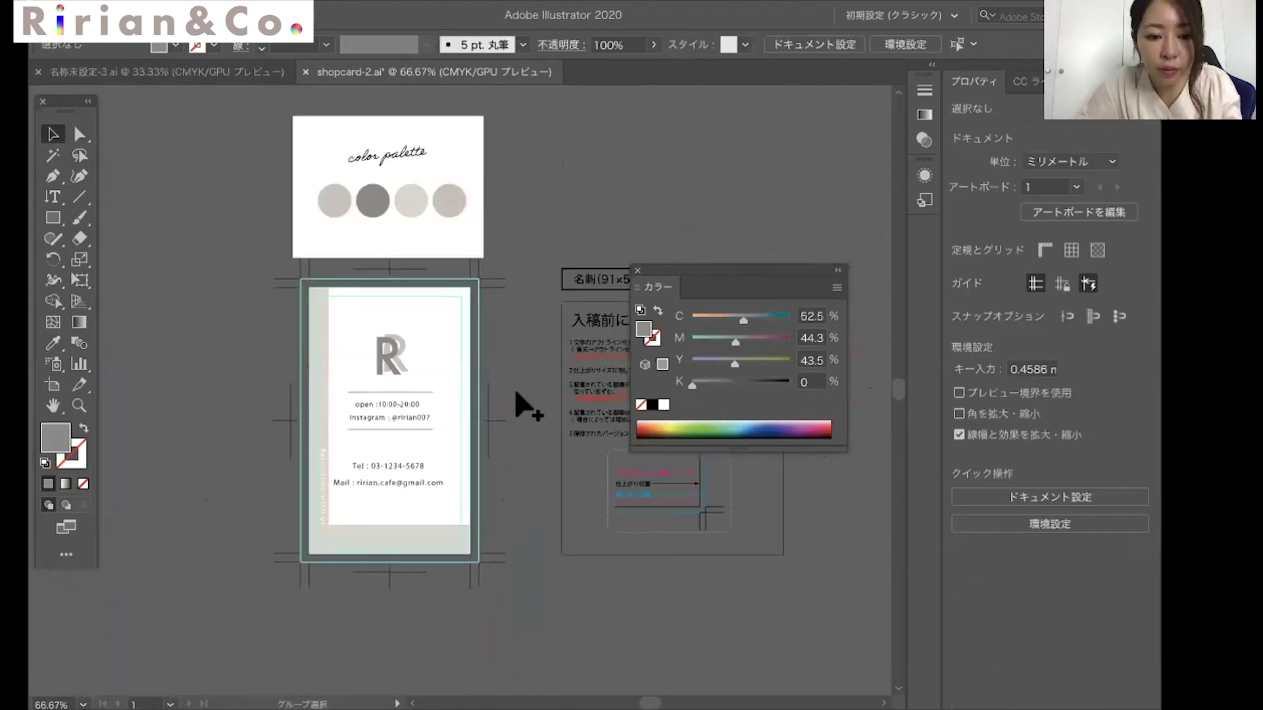
Step: Move both divider lines closer to the opening-hours text
scroll(514, 388, "up", 1)
scroll(486, 381, "up", 1)
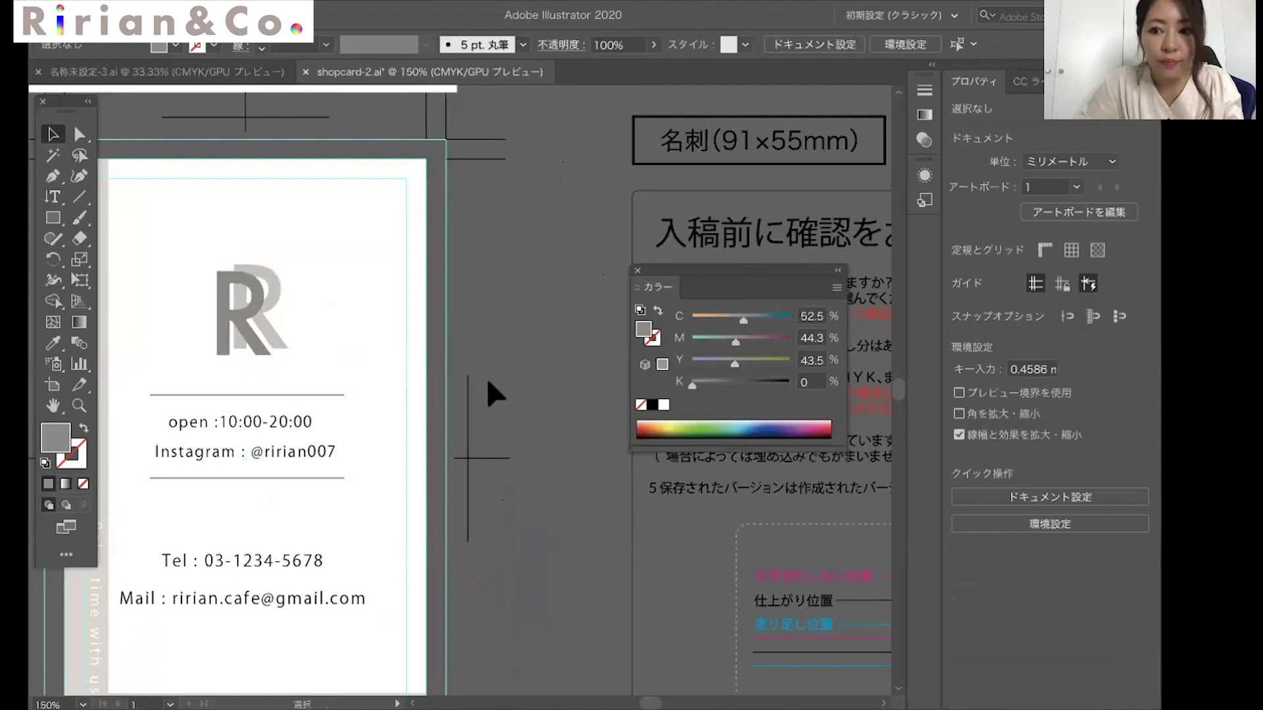
left_click_drag(346, 398, 346, 402)
left_click_drag(358, 484, 358, 479)
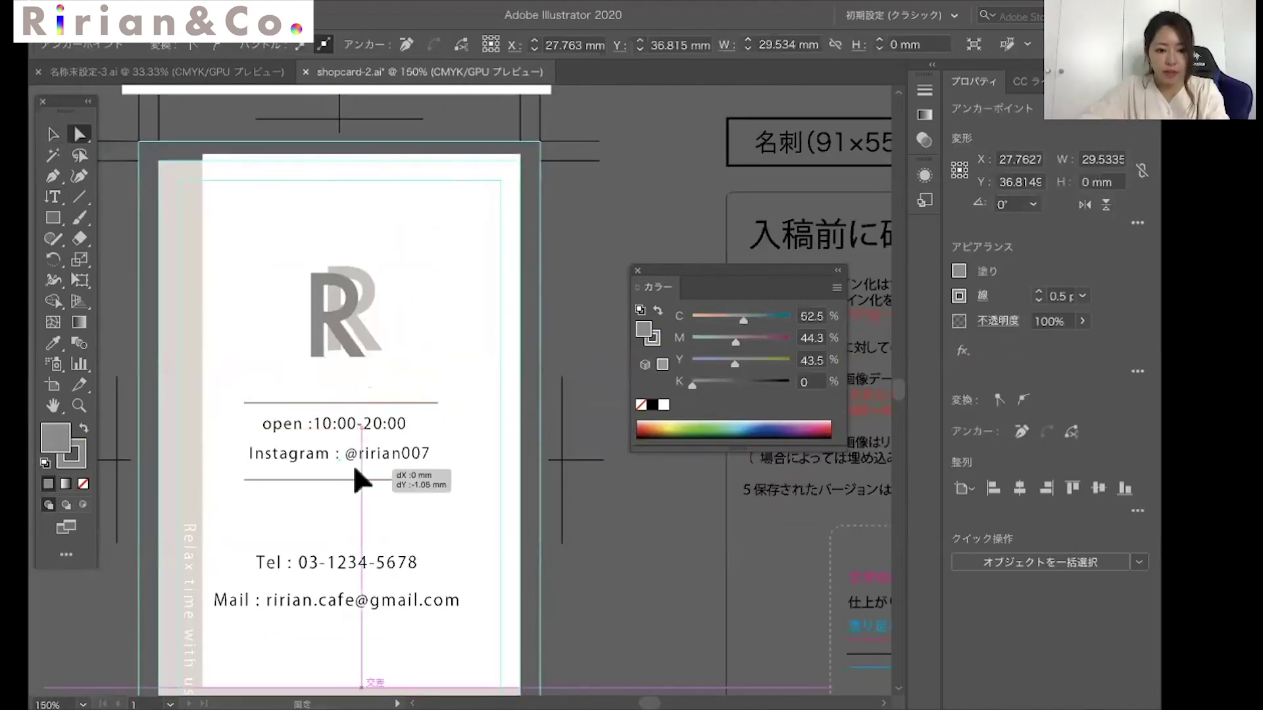
left_click_drag(355, 469, 371, 470)
Step: Shorten both divider lines from the left and right ends
left_click(270, 402, "shift")
key("v")
scroll(244, 444, "up", 1)
left_click_drag(248, 432, 254, 433)
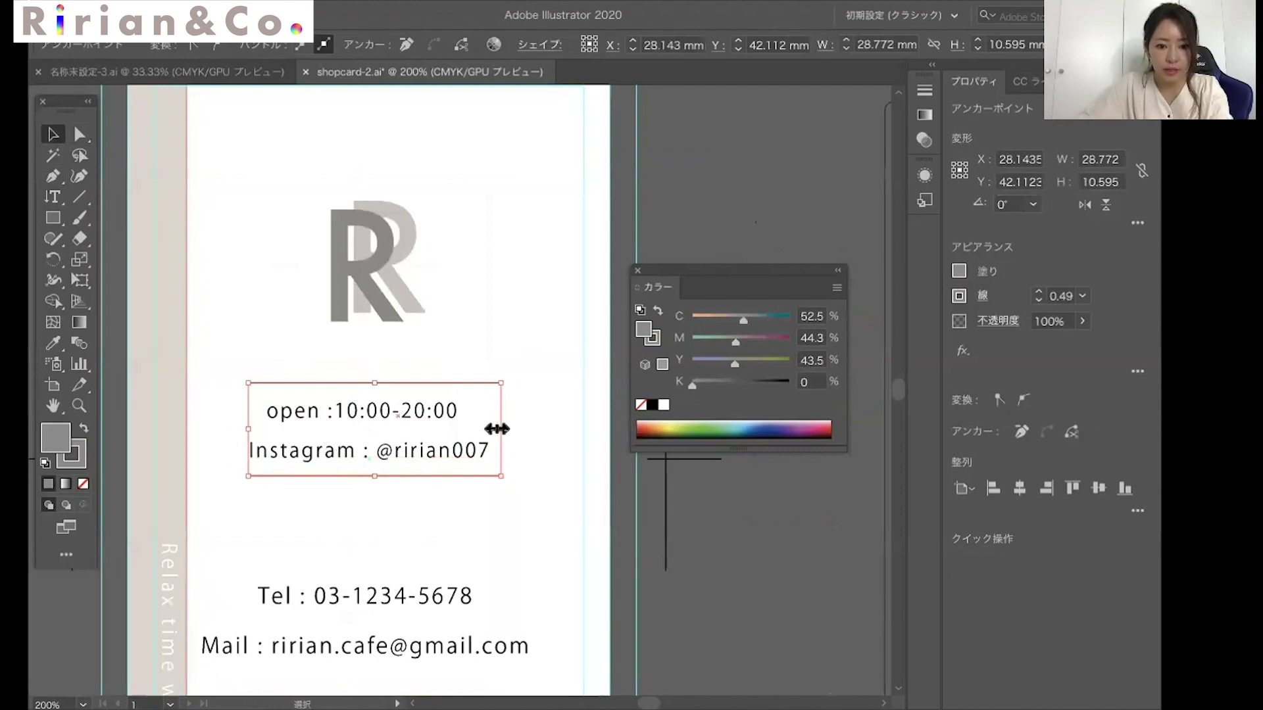
left_click_drag(497, 428, 482, 429)
scroll(402, 447, "down", 1)
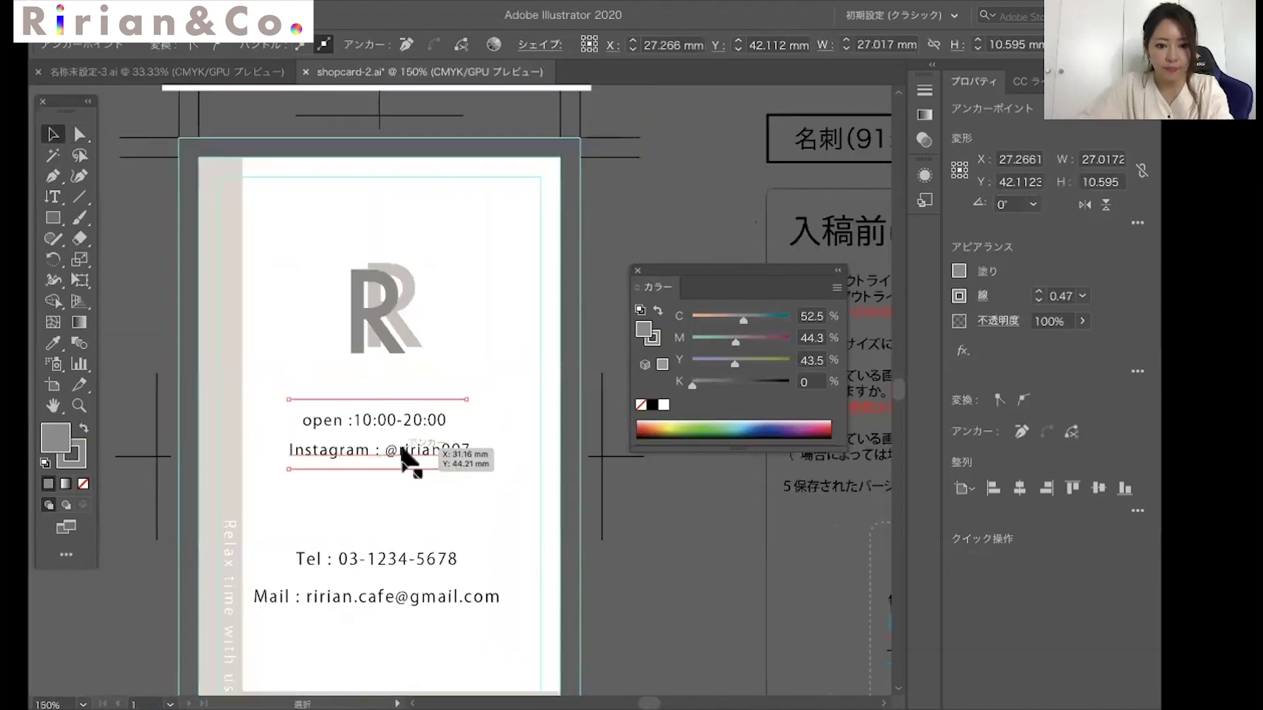
Step: Horizontally centre the opening-hours text group on the card background
left_click(402, 454)
scroll(333, 431, "down", 2)
scroll(423, 451, "up", 1)
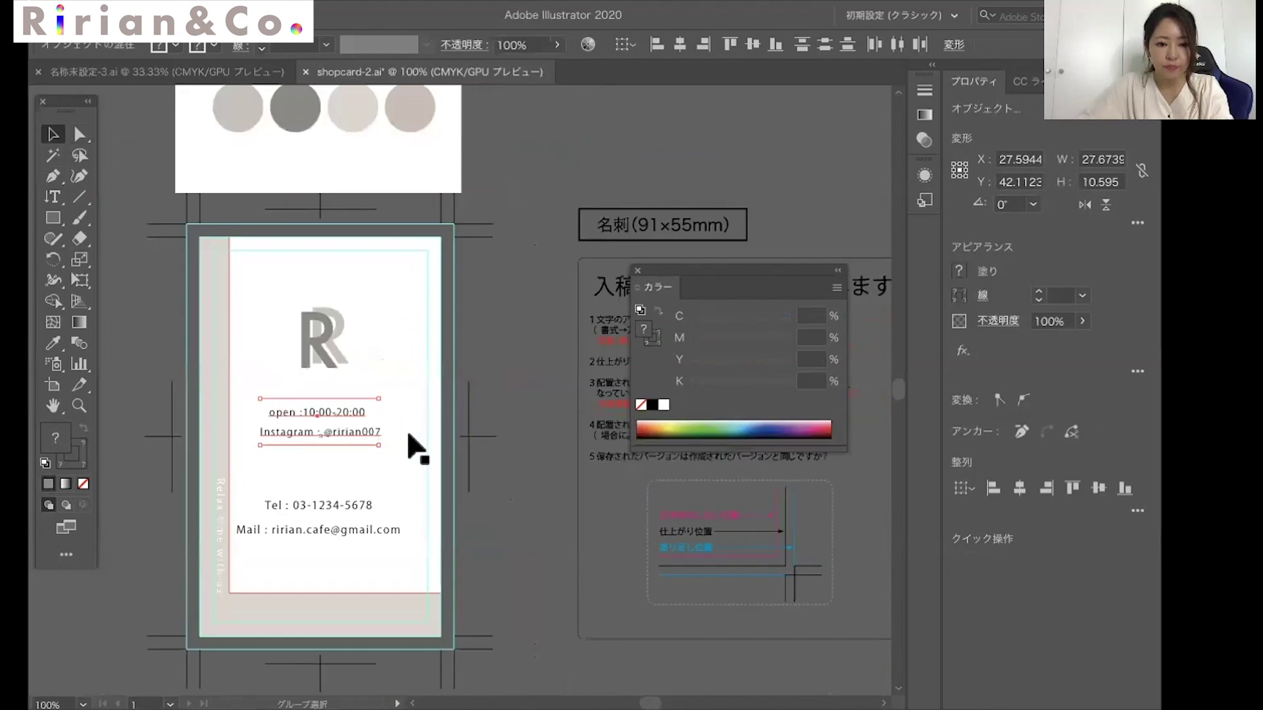
key("v")
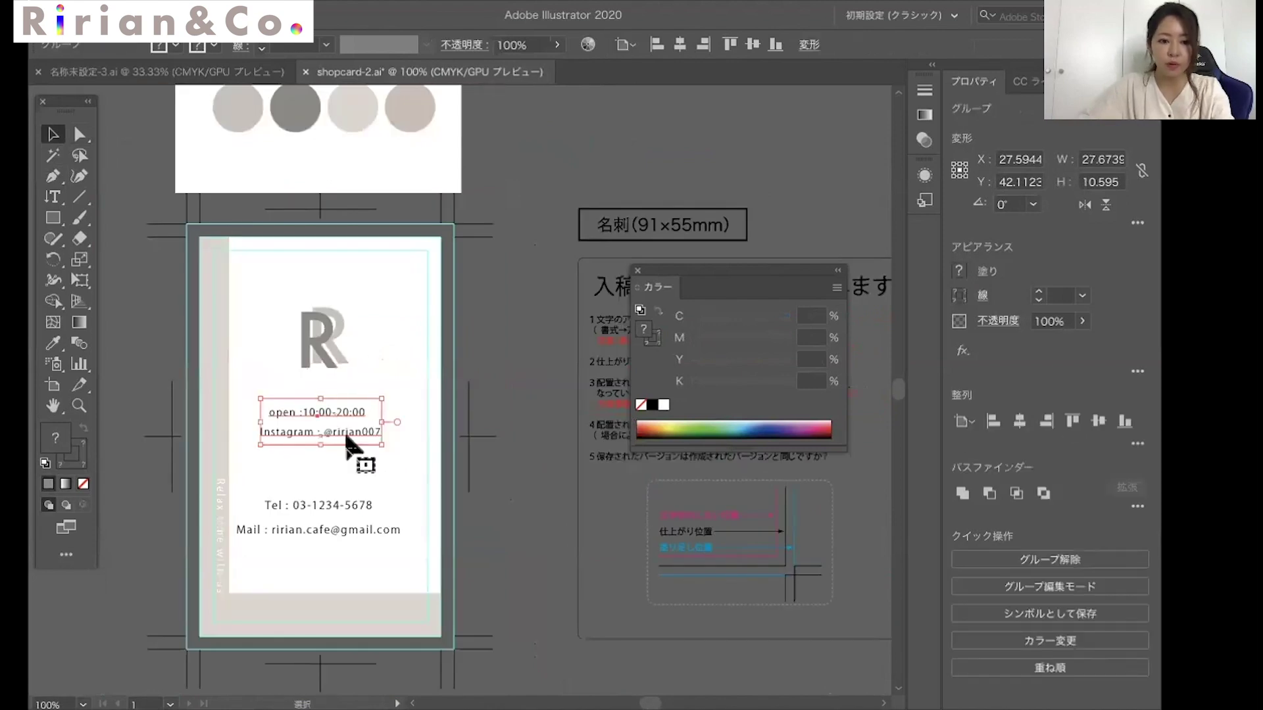
left_click(342, 415)
left_click(335, 411)
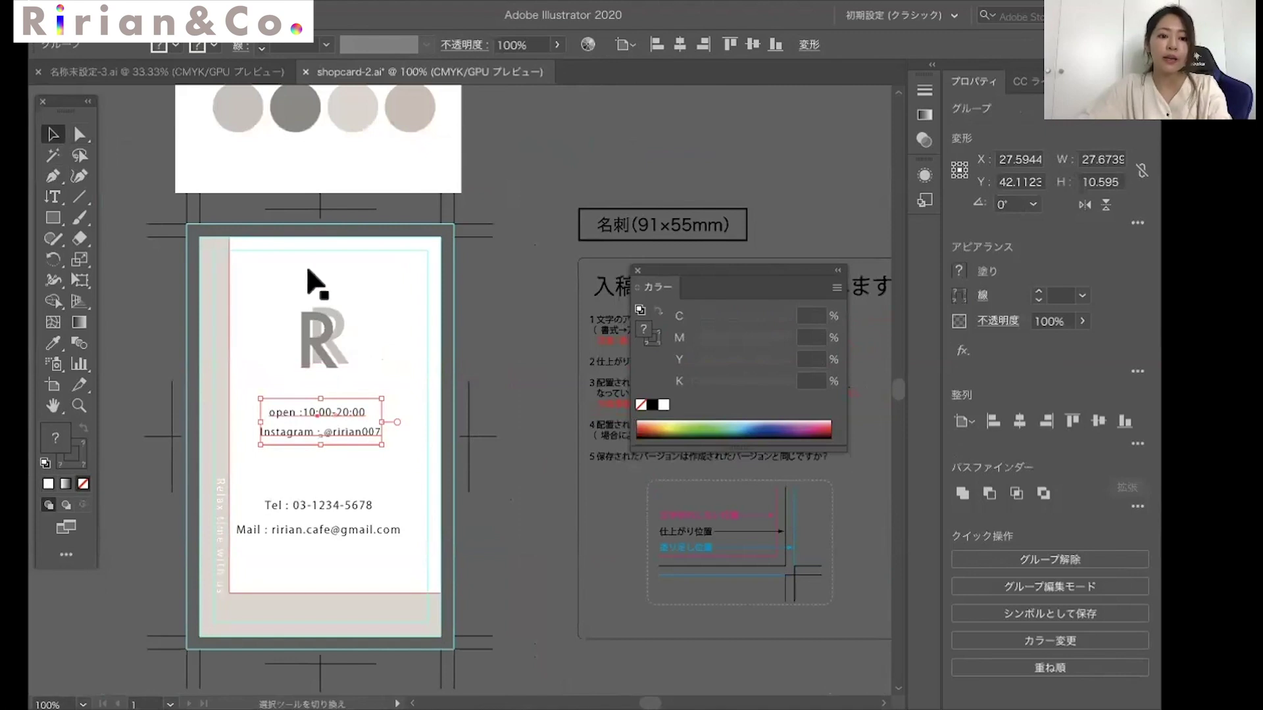
left_click(212, 268, "shift")
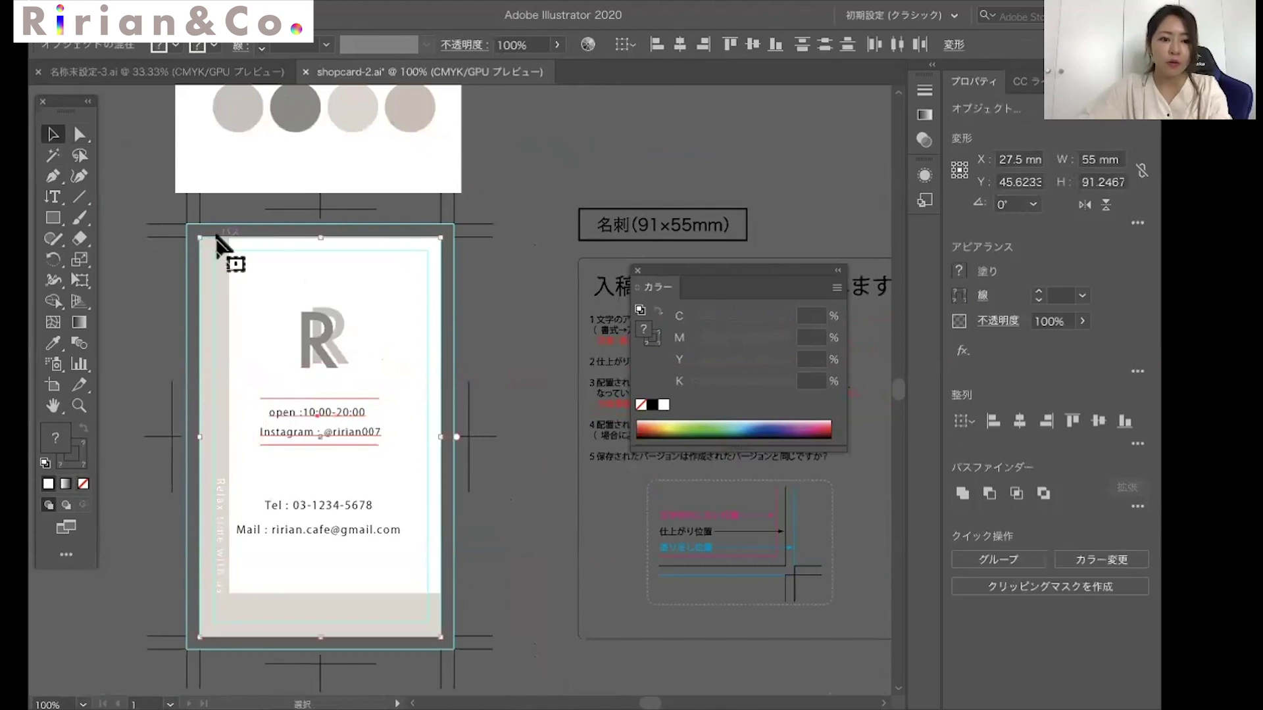
scroll(218, 243, "up", 2)
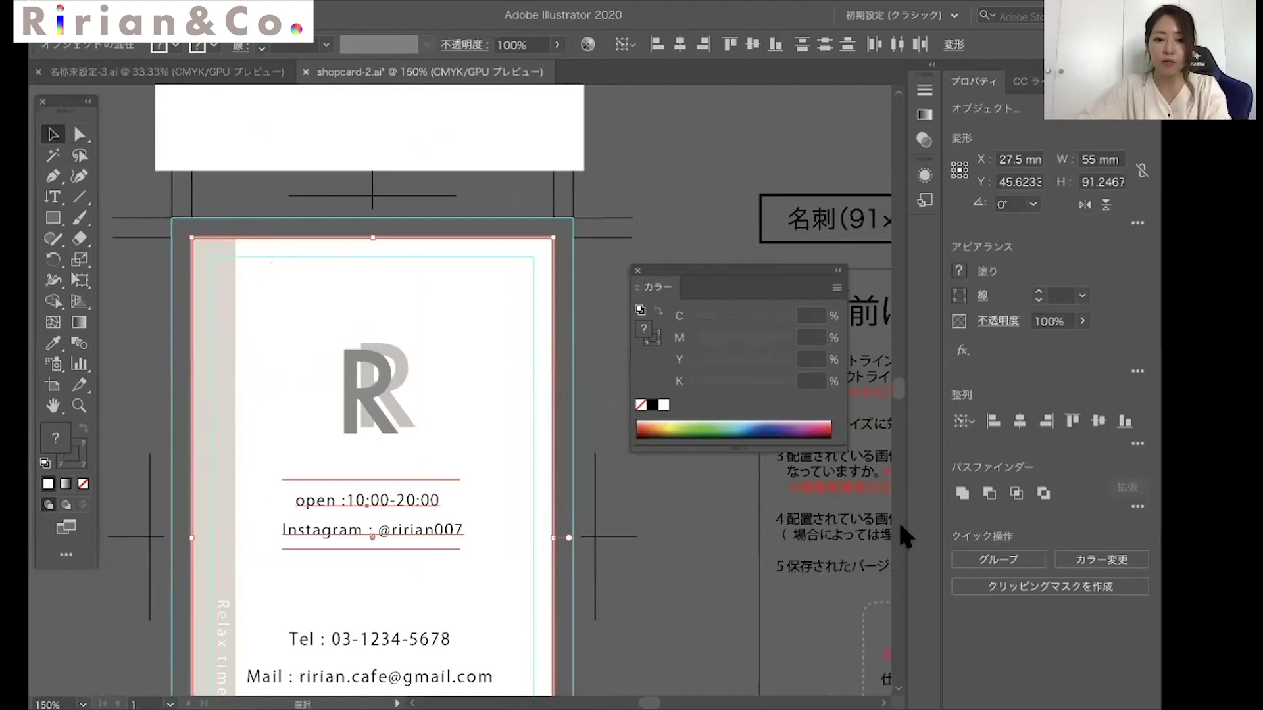
left_click(1019, 421)
left_click(594, 525)
scroll(536, 520, "down", 2)
Step: Draw a thin rectangular bar along the white panel's bottom edge
key("m")
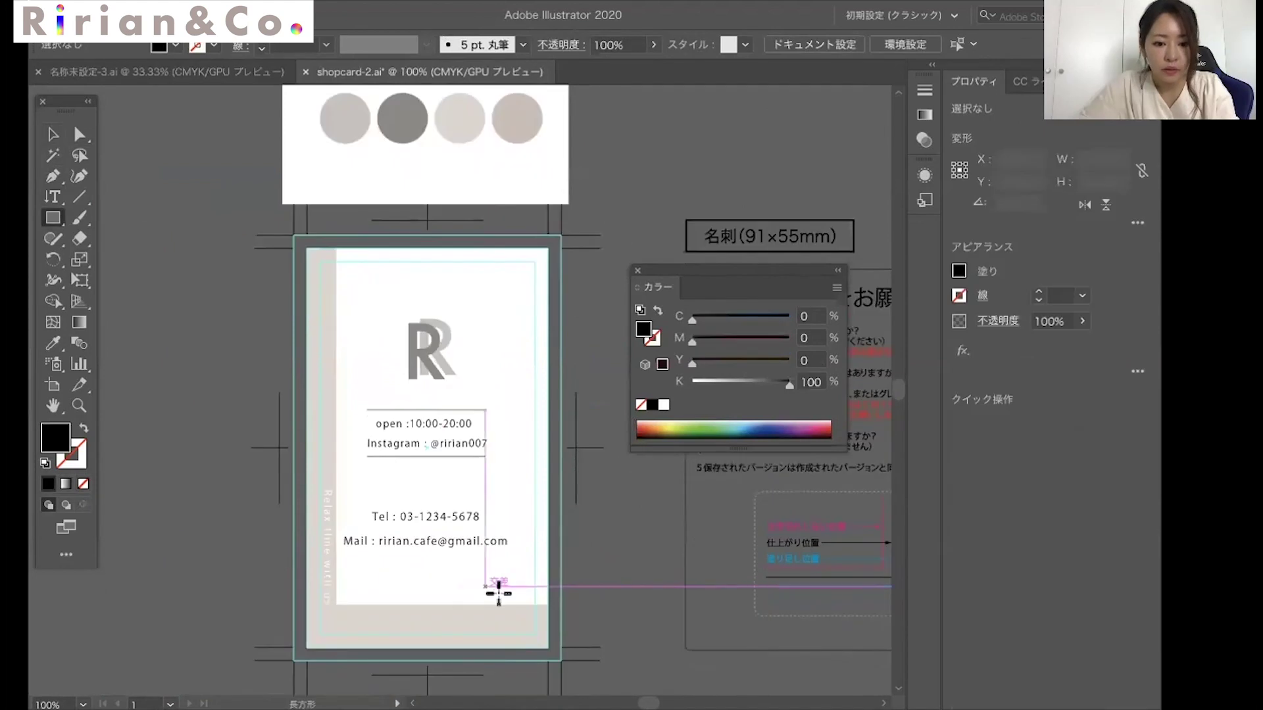
scroll(499, 625, "up", 2)
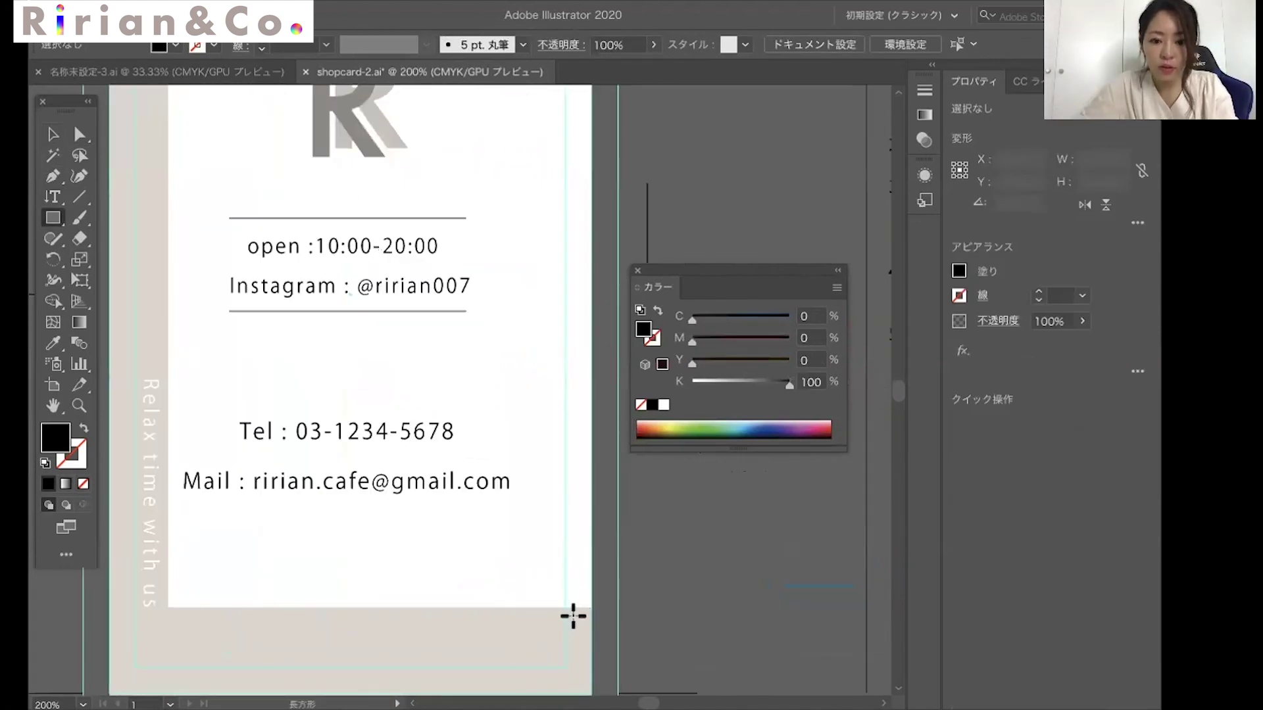
left_click_drag(577, 616, 165, 618)
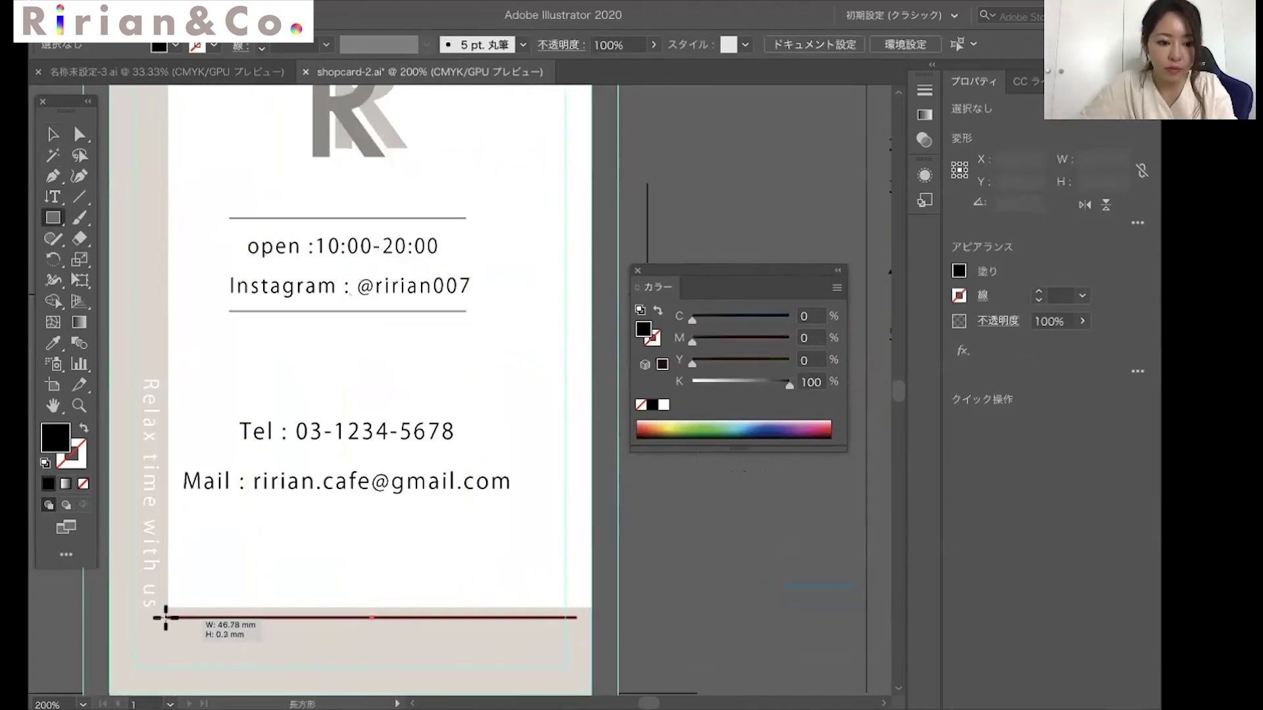
left_click_drag(161, 619, 214, 621)
key("v")
scroll(194, 588, "up", 1)
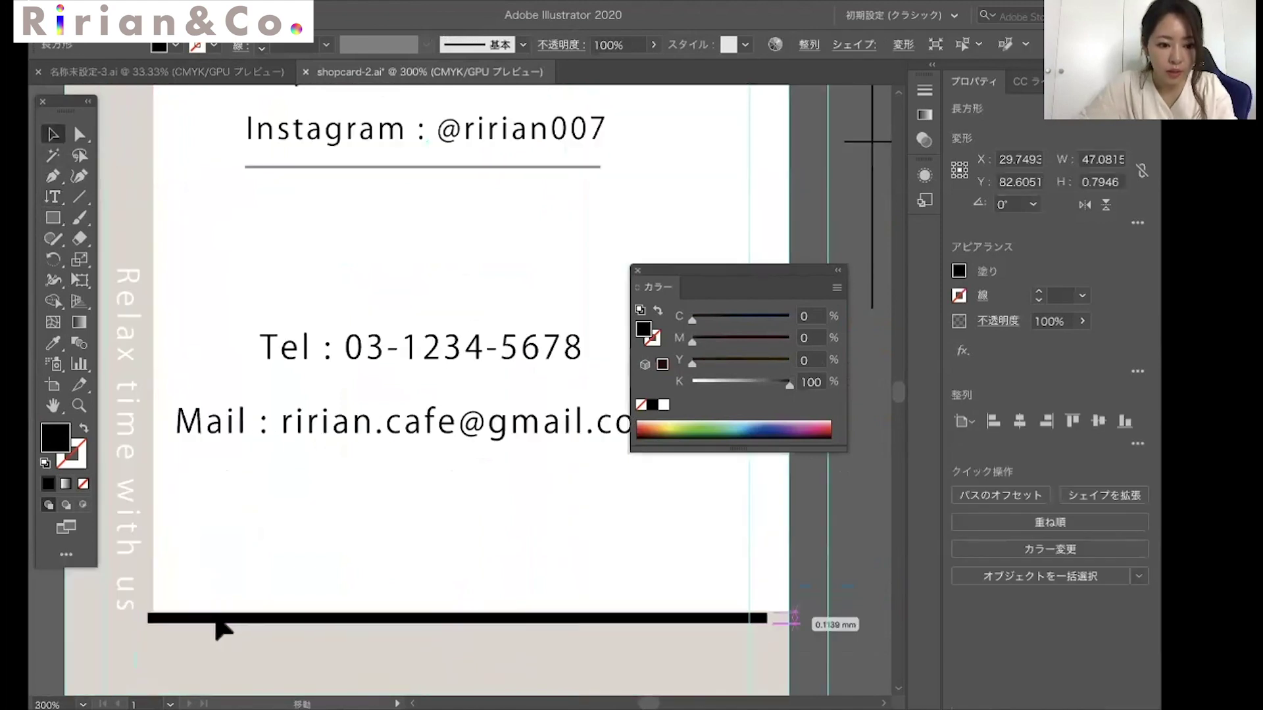
left_click_drag(214, 622, 217, 620)
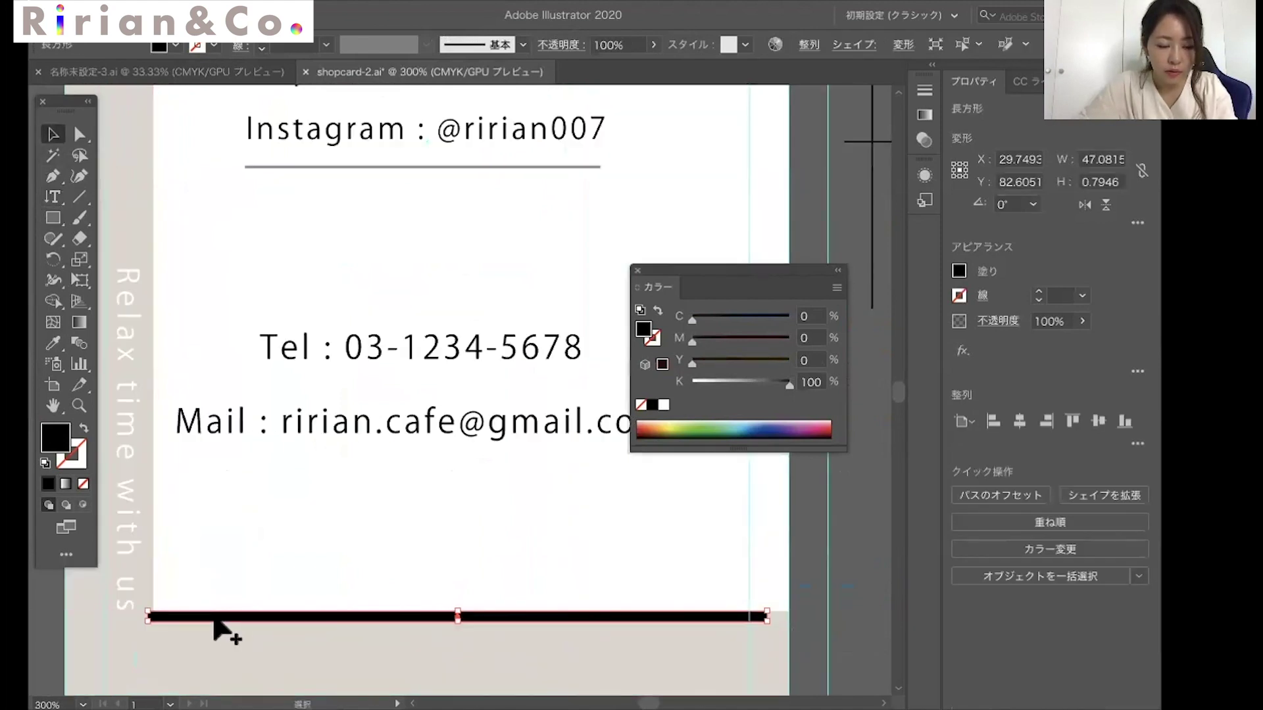
scroll(217, 621, "down", 1)
Step: Colour the bar with the R's gray using the Eyedropper
left_click(54, 344)
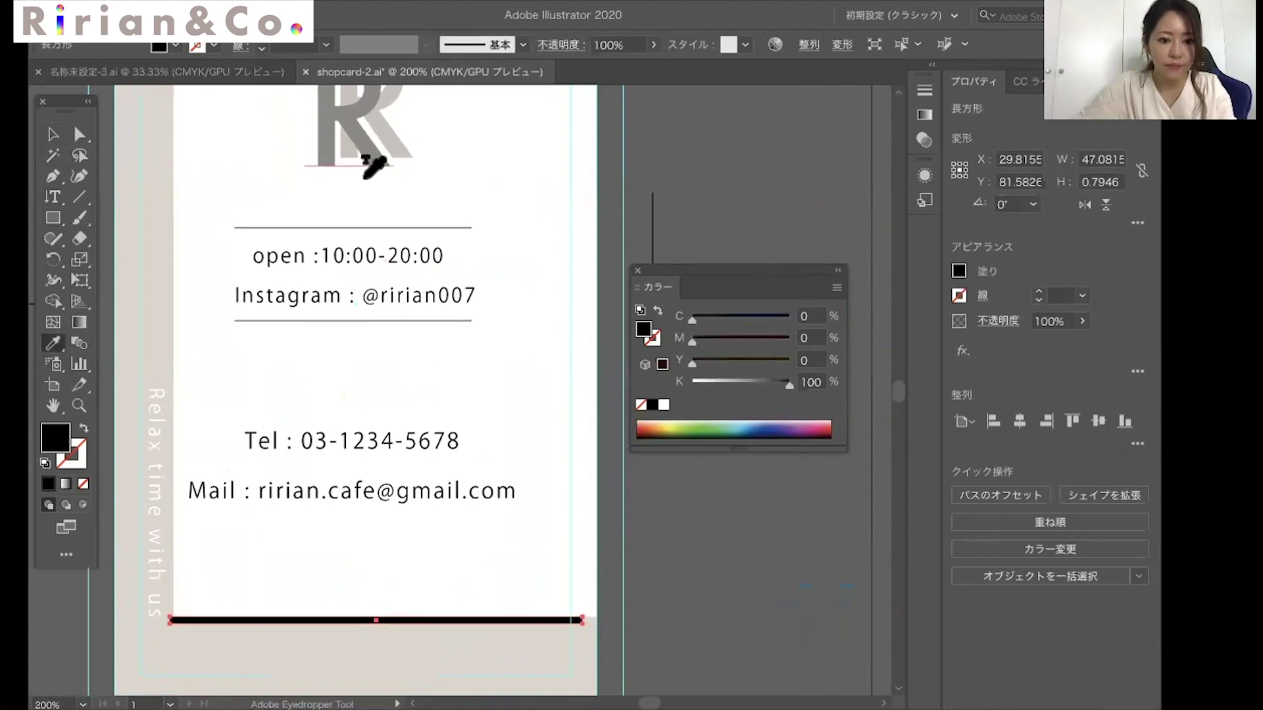
scroll(369, 168, "up", 2)
left_click(394, 194)
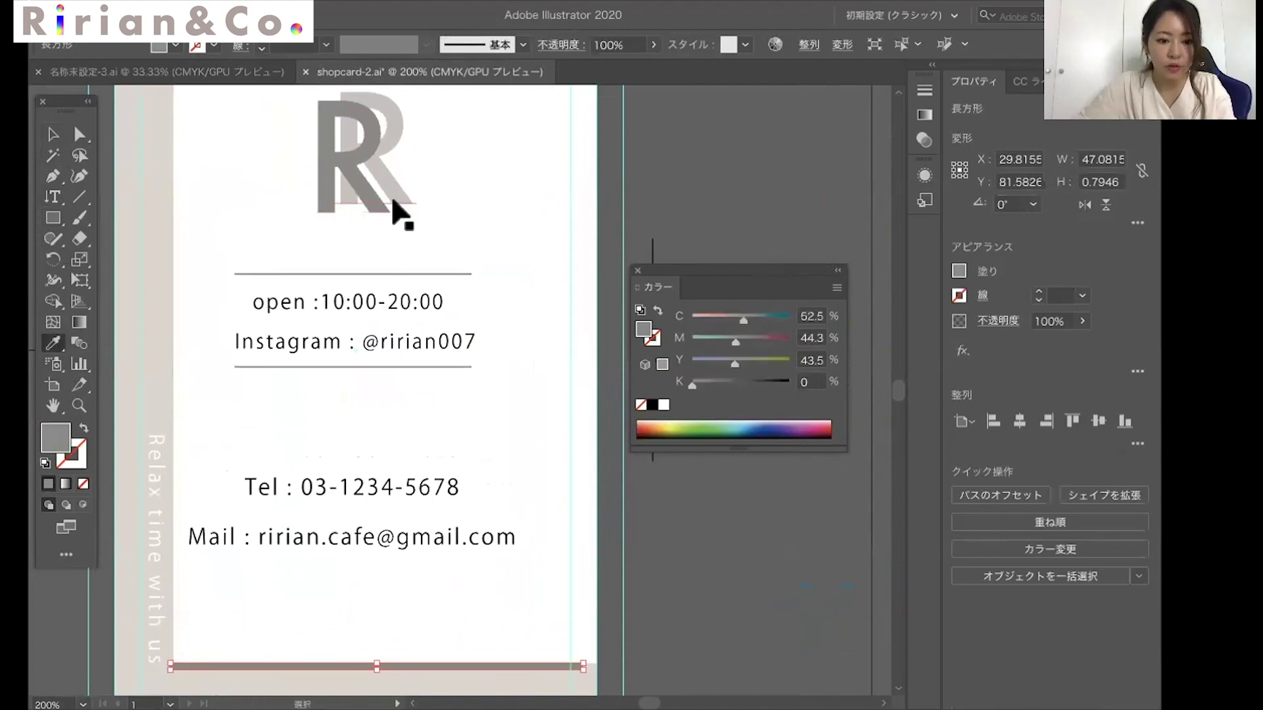
scroll(394, 207, "down", 1)
key("v")
Step: Duplicate the gray bar, rotate it 90° and snap it to the panel's left edge
scroll(332, 465, "up", 2)
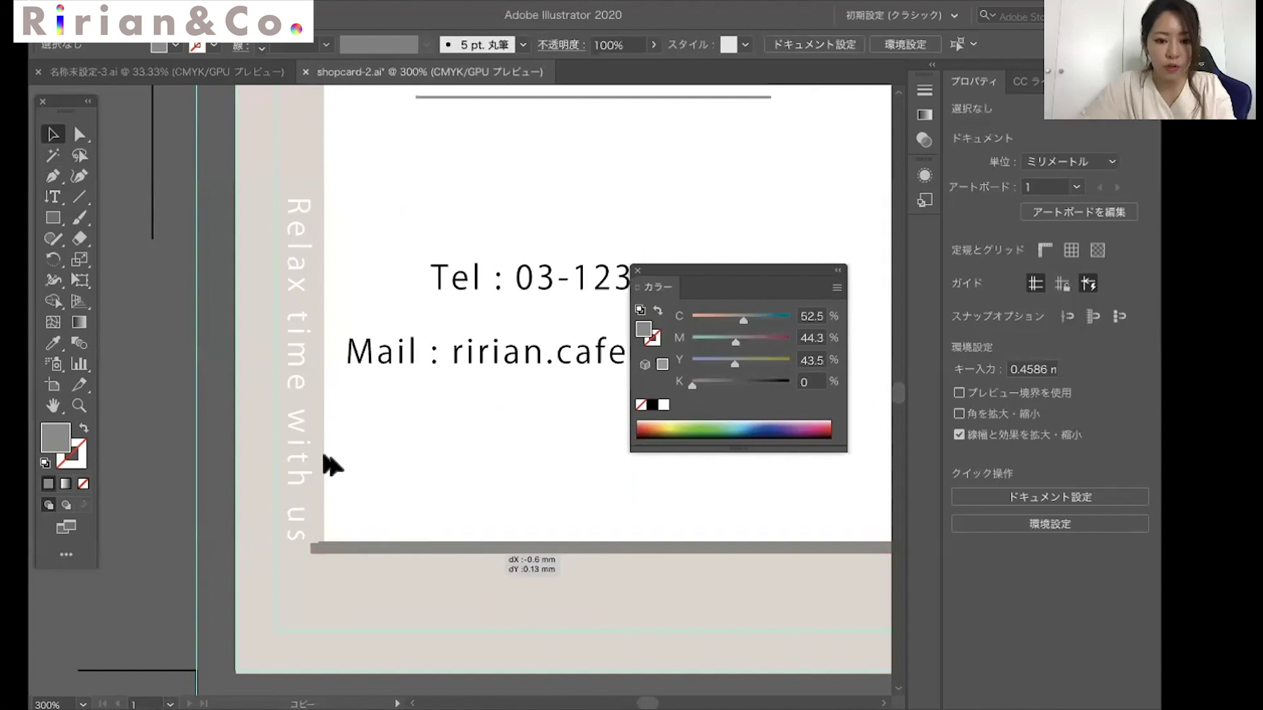
left_click_drag(480, 548, 308, 431)
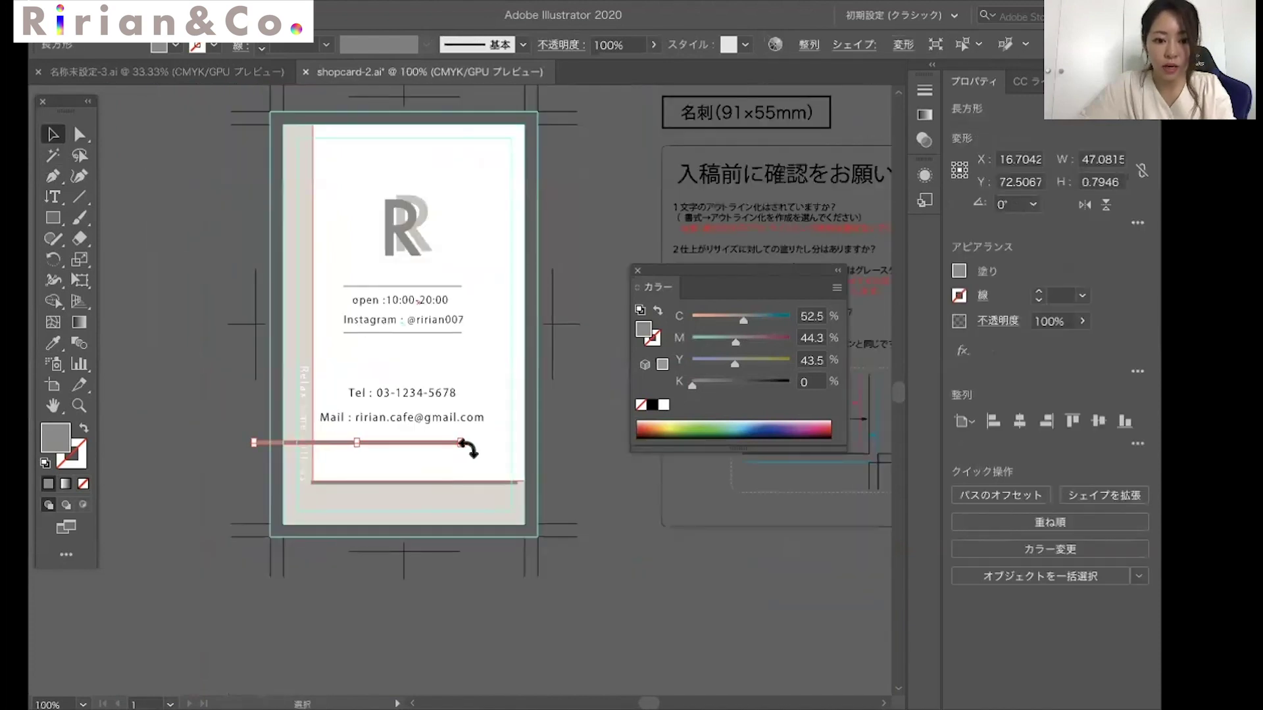
mouse_move(465, 446)
left_mouse_down()
mouse_move(359, 543)
mouse_move(266, 421)
left_mouse_up()
scroll(358, 543, "up", 3)
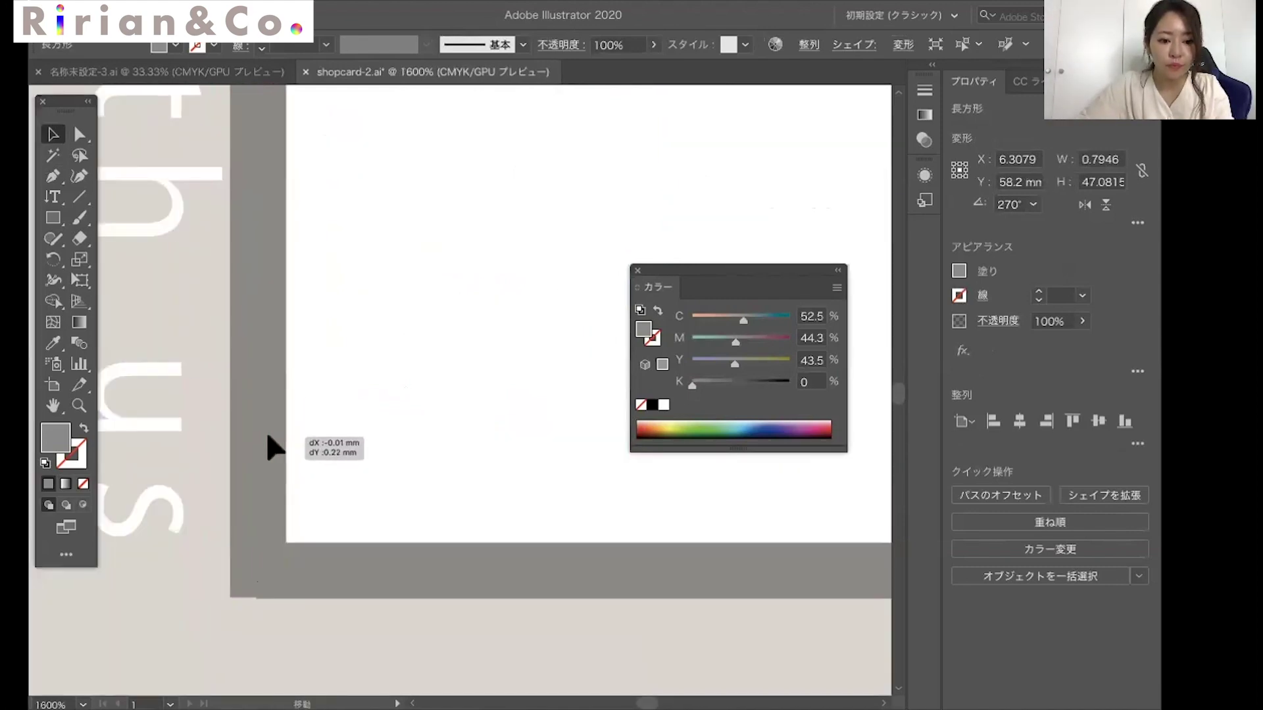
left_click_drag(267, 421, 273, 442)
key("ctrl+minus")
key("ctrl+minus")
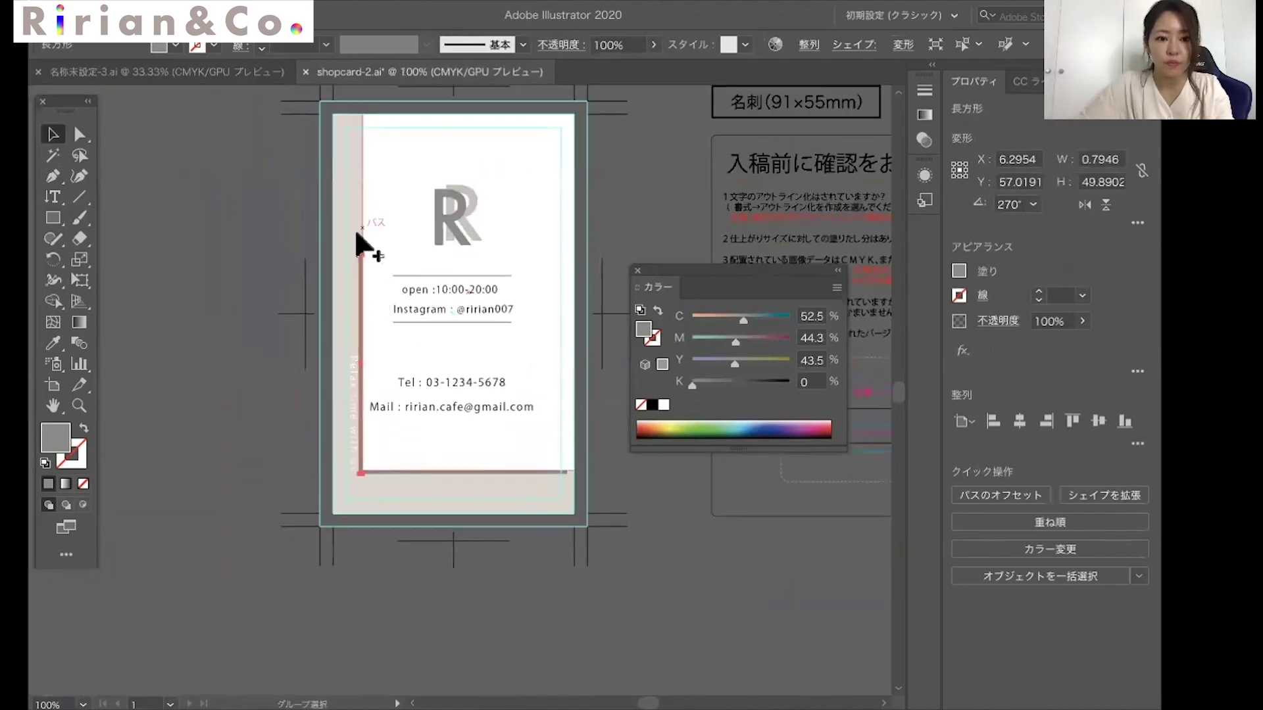
key("ctrl+minus")
key("ctrl+plus")
left_click(246, 262)
scroll(234, 258, "up", 1)
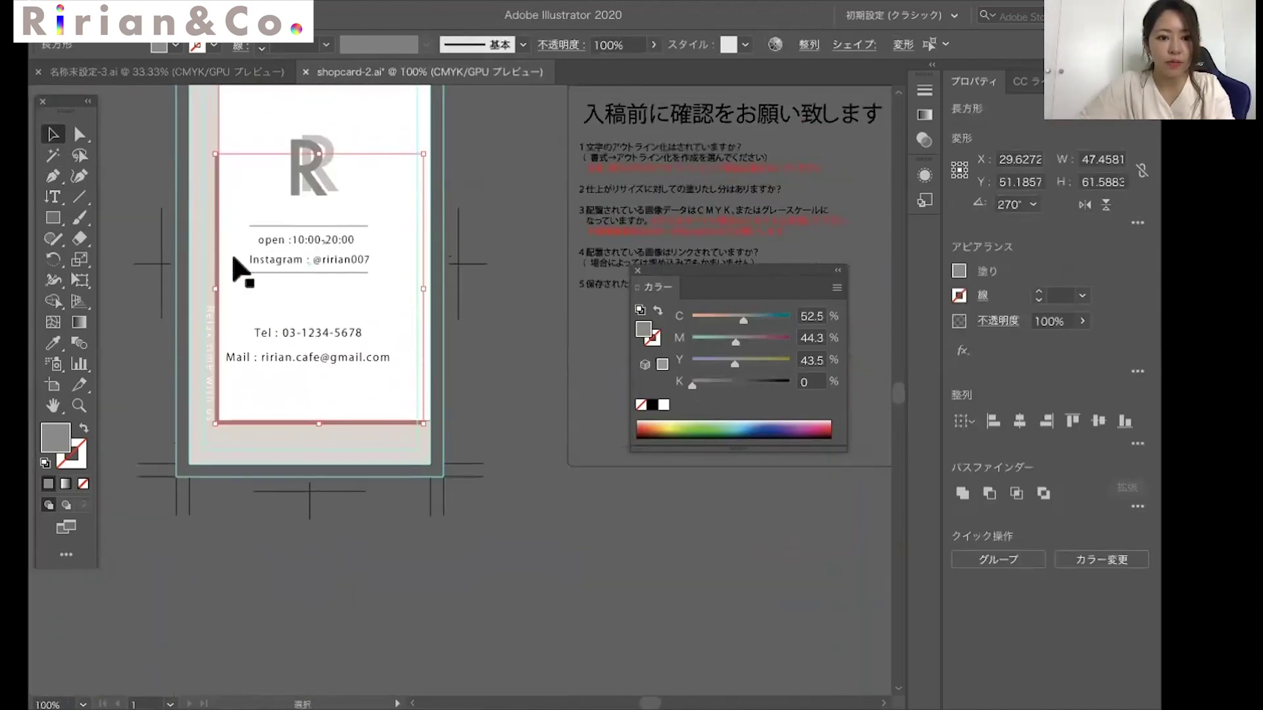
Step: Try a light palette colour on the corner lines, then restore their darker gray
scroll(198, 266, "down", 1)
left_click(59, 339)
scroll(263, 165, "up", 2)
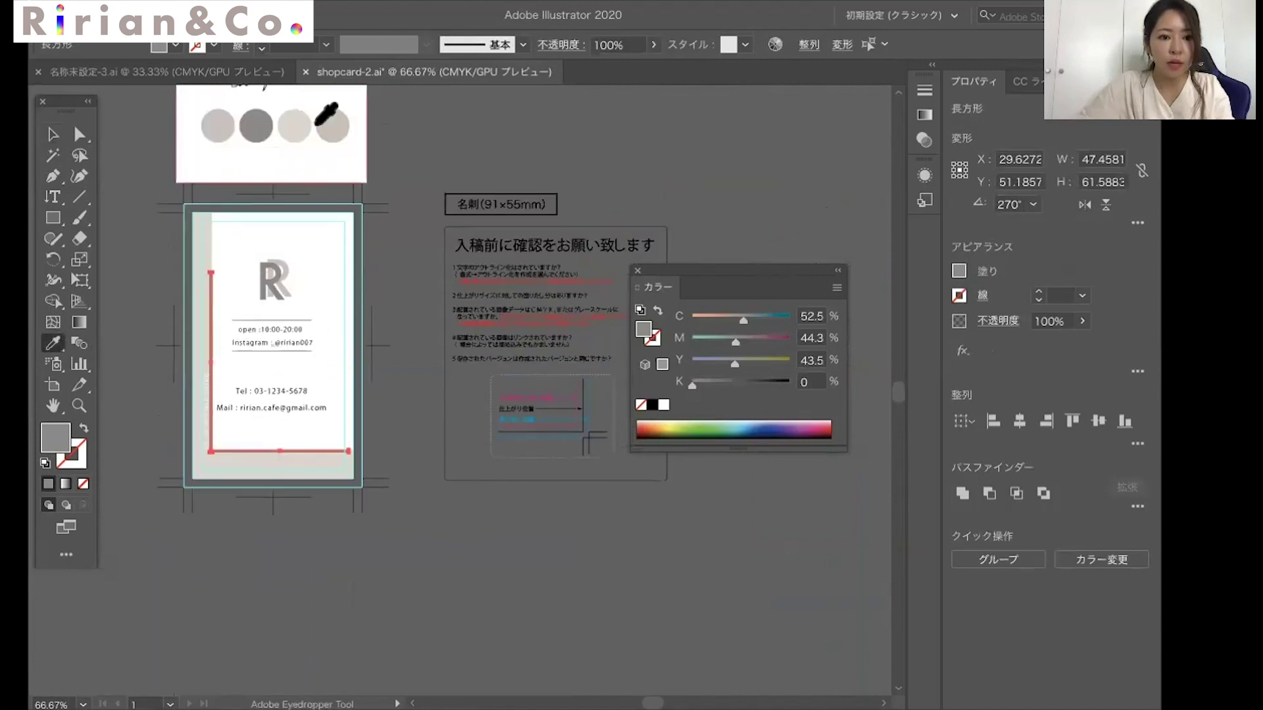
left_click(295, 125)
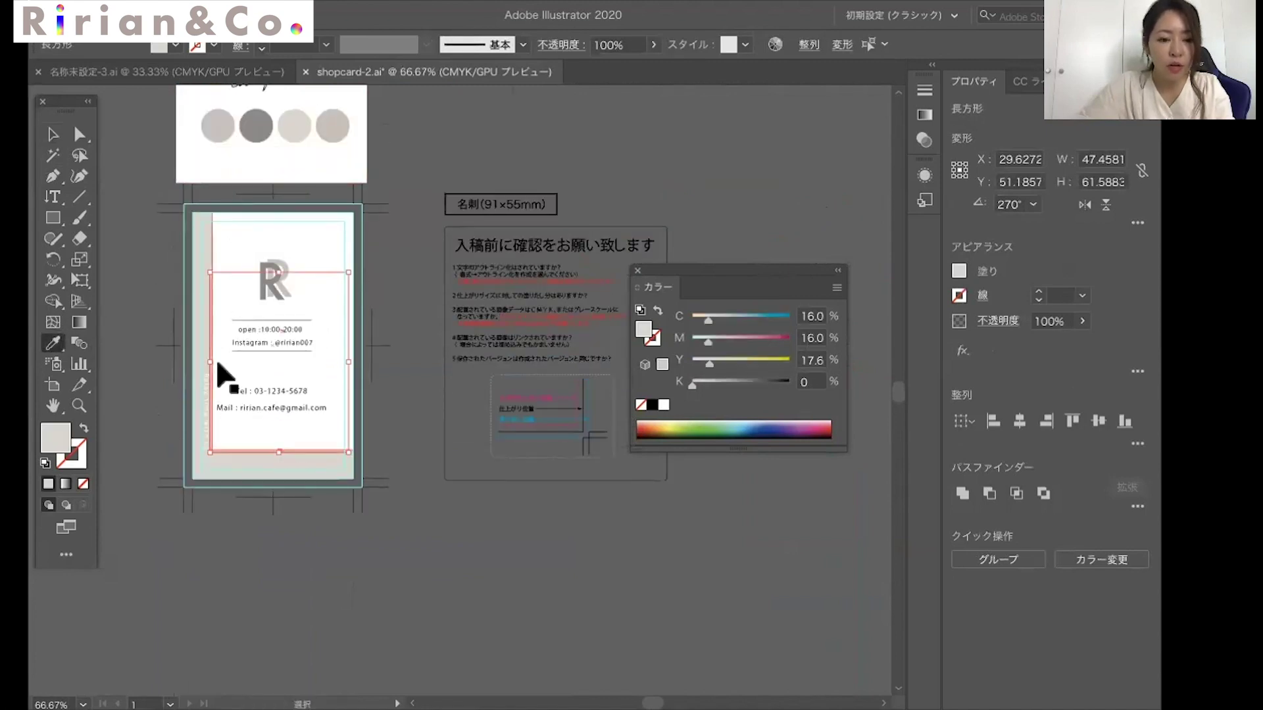
scroll(221, 365, "up", 2)
key("v")
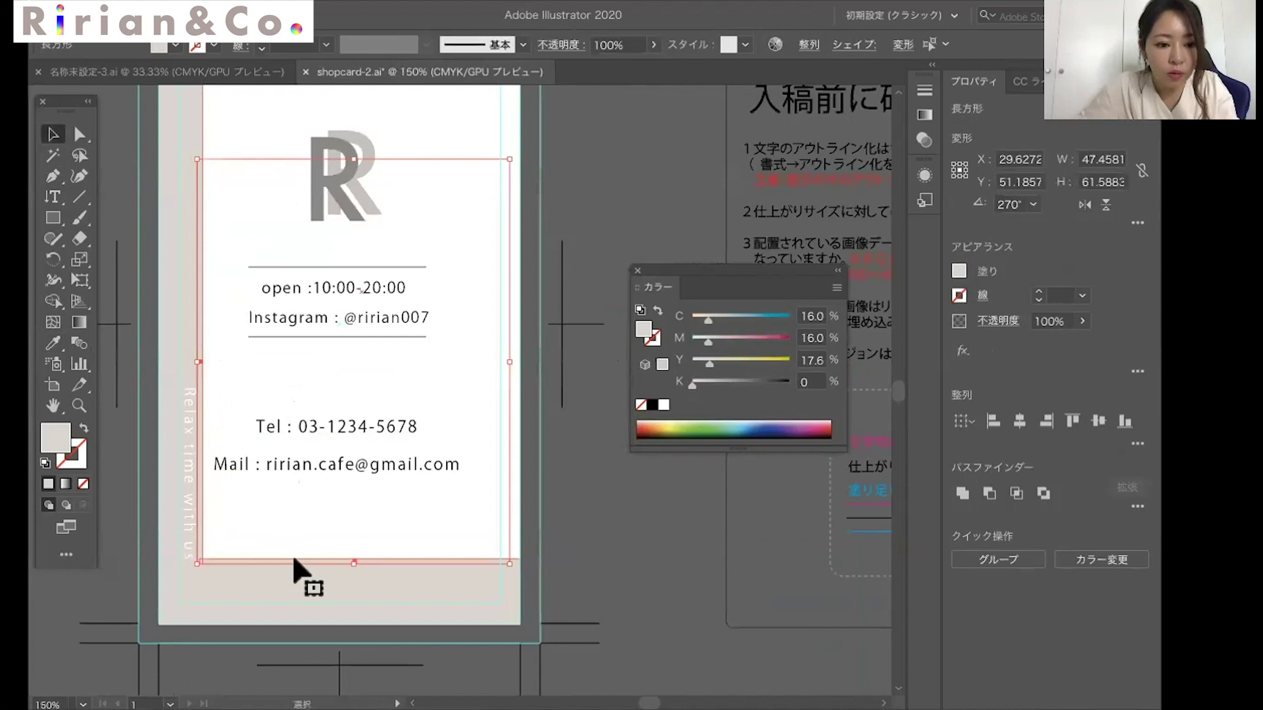
left_click(52, 341)
left_click(127, 332)
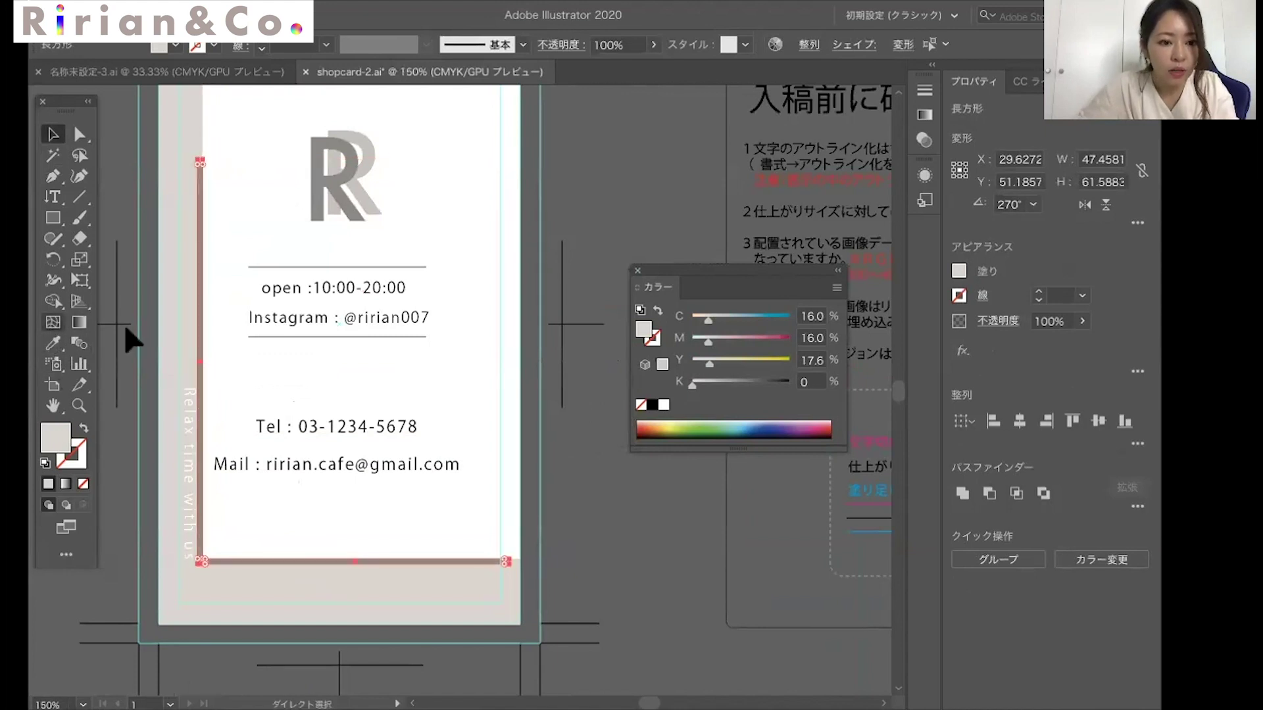
Step: Lower the gray corner lines' opacity to about 47%
key("v")
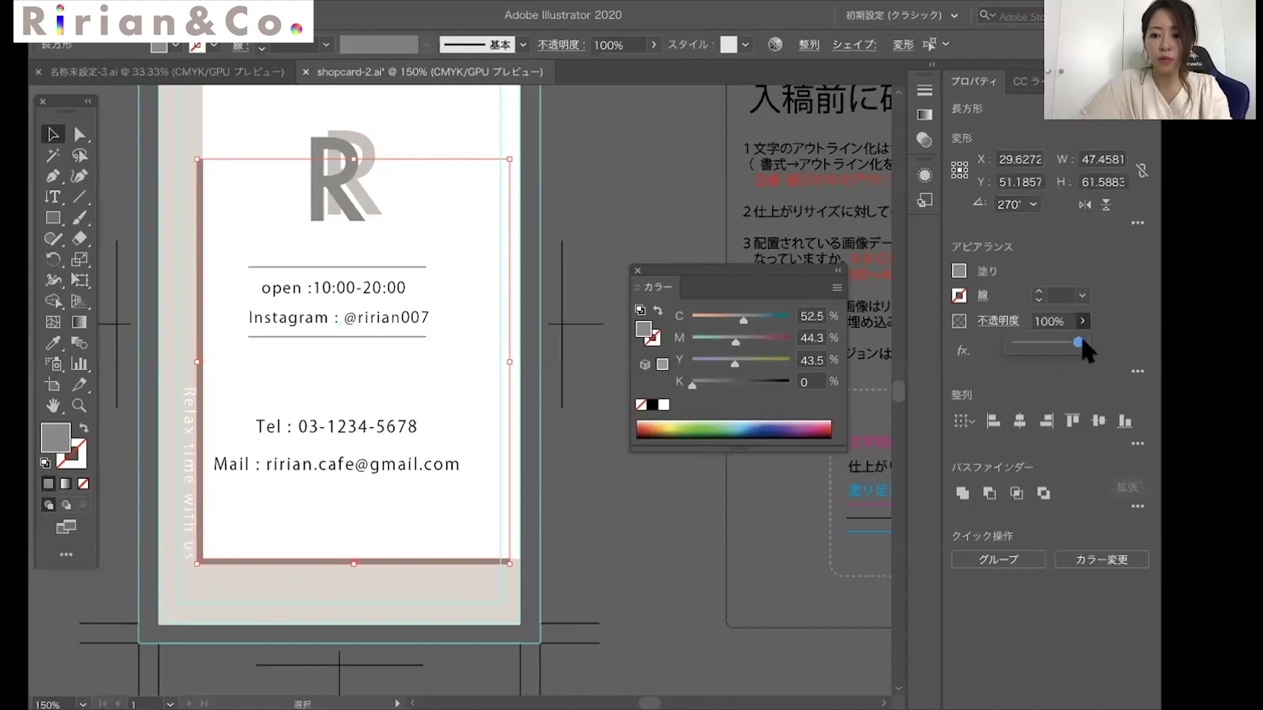
left_click_drag(1058, 342, 1050, 343)
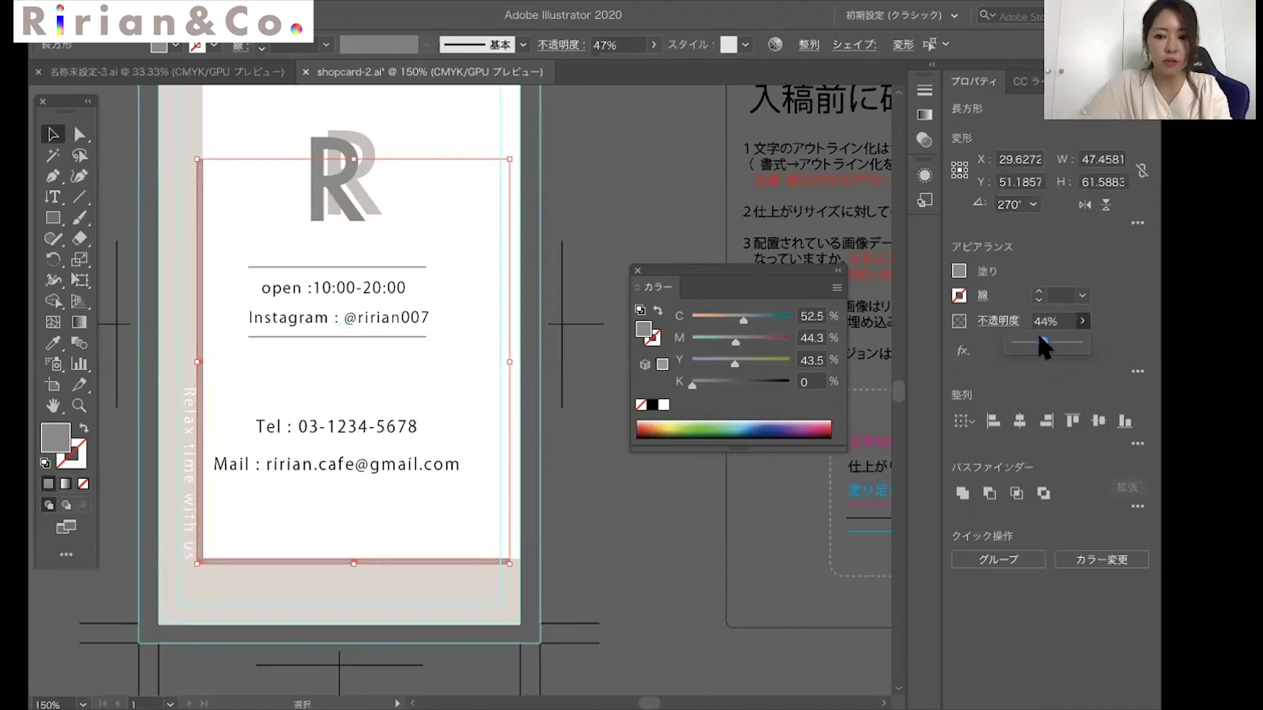
key("ctrl+shift+a")
scroll(254, 428, "up", 2)
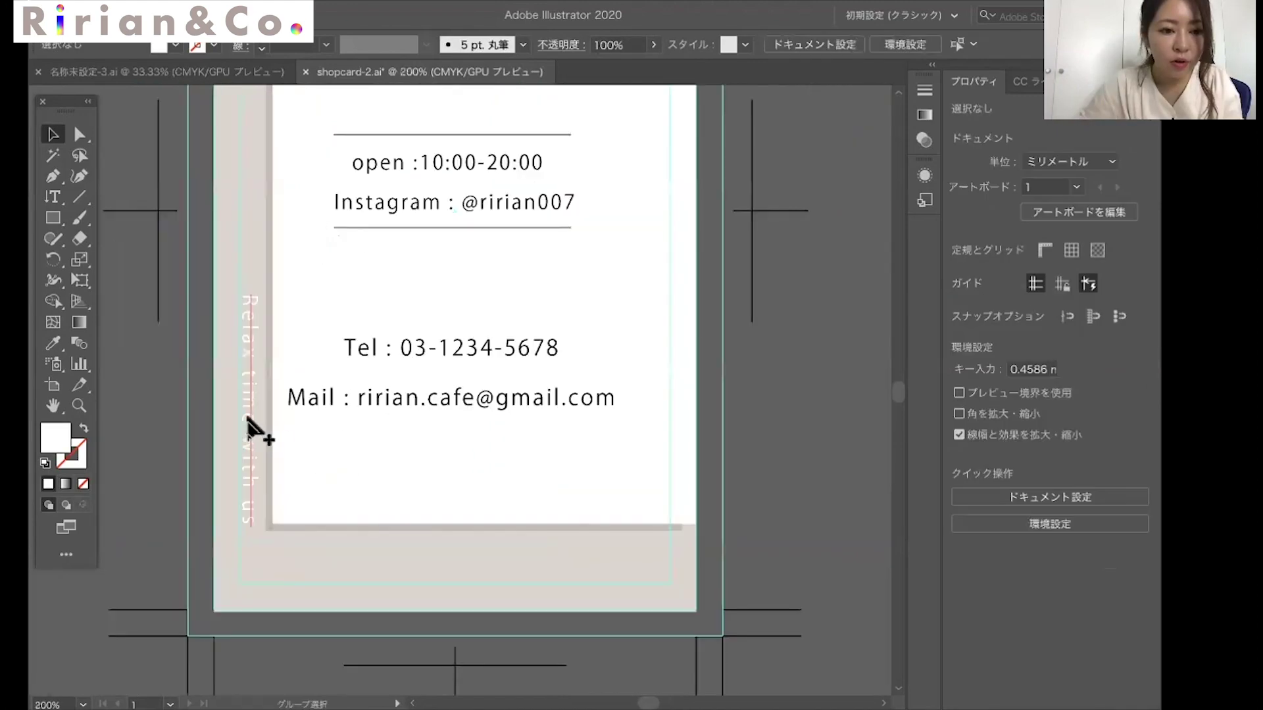
Step: Extend the bottom corner line out to the artboard's edge
scroll(247, 414, "up", 2)
left_click(243, 412)
scroll(242, 413, "down", 4)
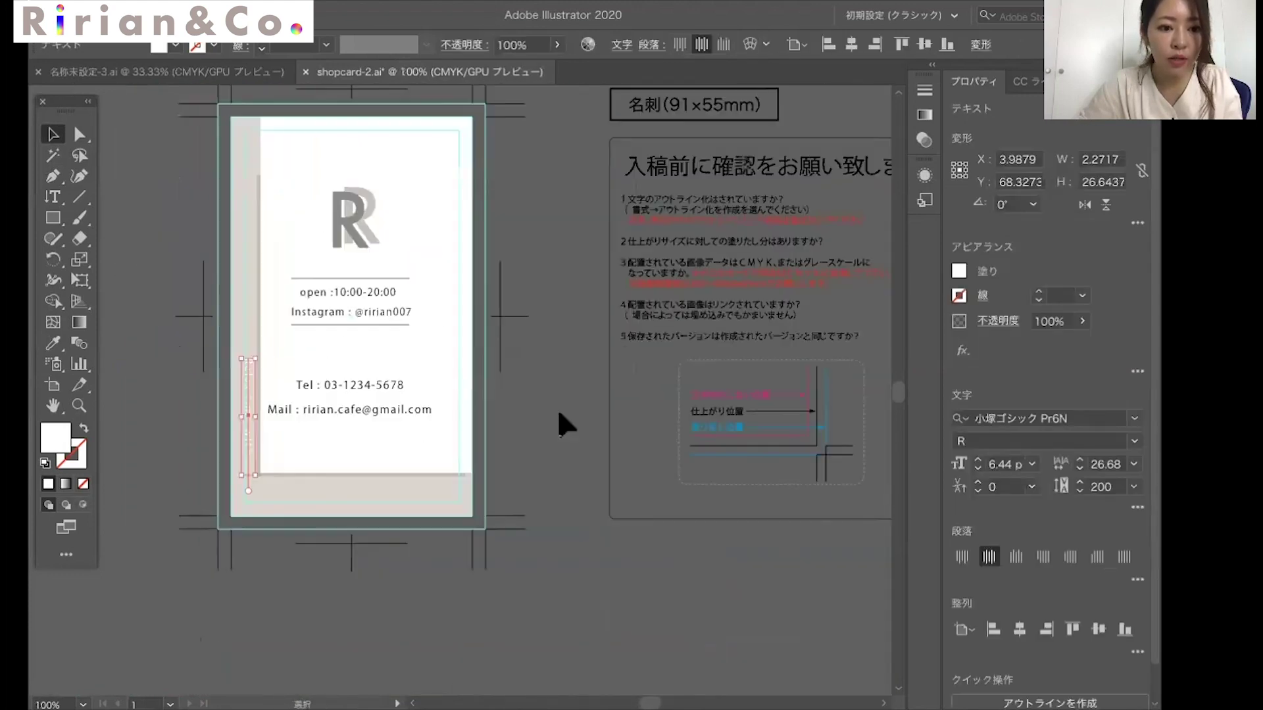
scroll(560, 405, "up", 10)
left_click_drag(403, 388, 500, 387)
Step: Save the shop card file and start a new document
left_click(603, 342)
scroll(570, 338, "down", 5)
scroll(570, 338, "down", 3)
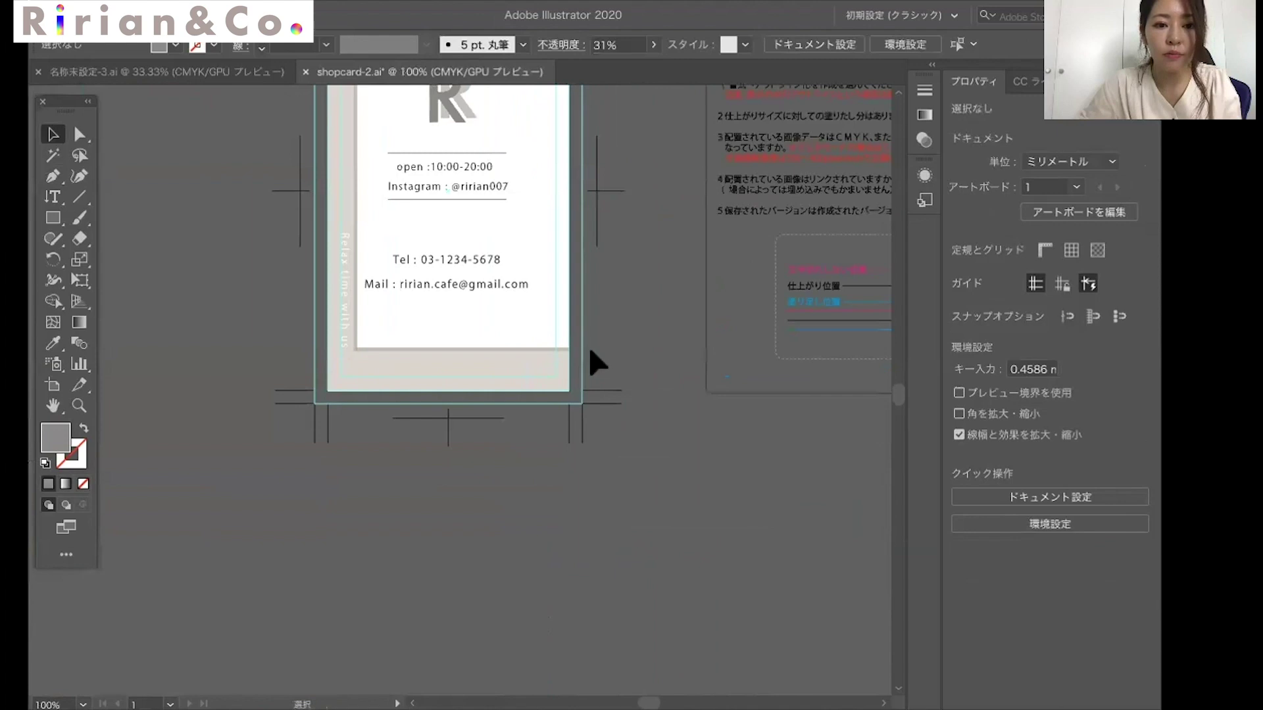
scroll(592, 347, "up", 3)
scroll(652, 381, "down", 1)
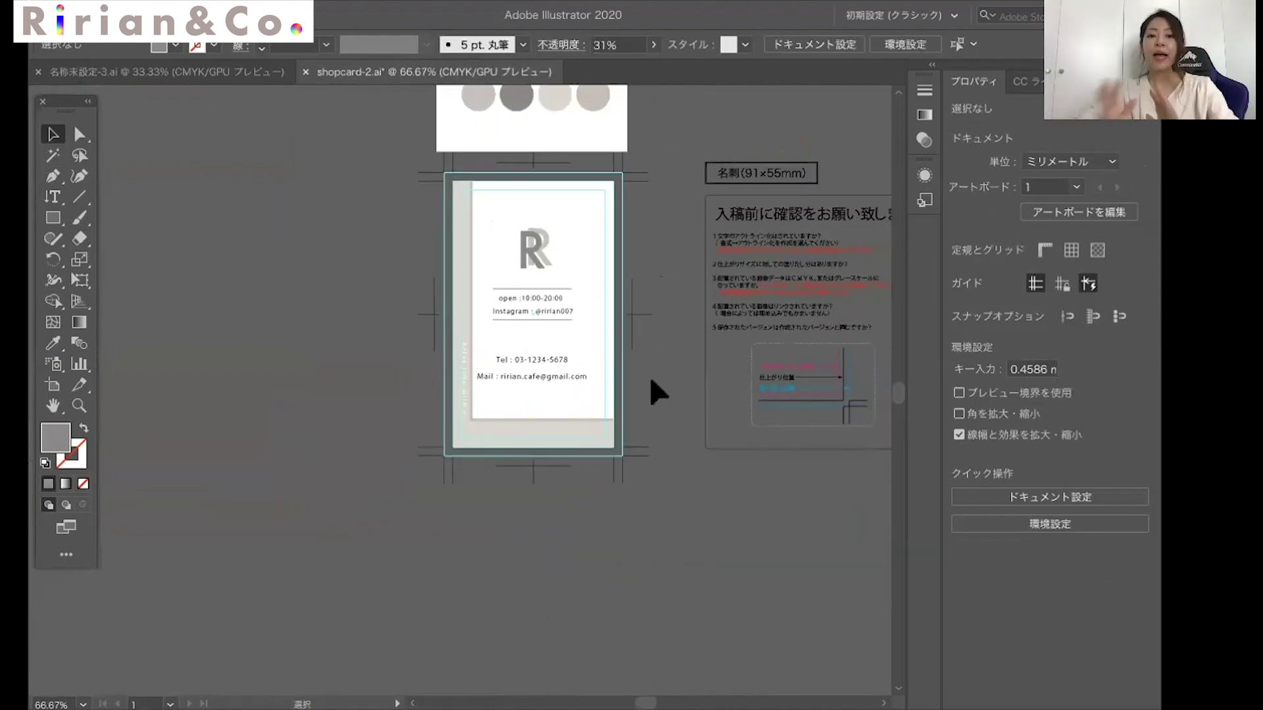
scroll(649, 376, "up", 2)
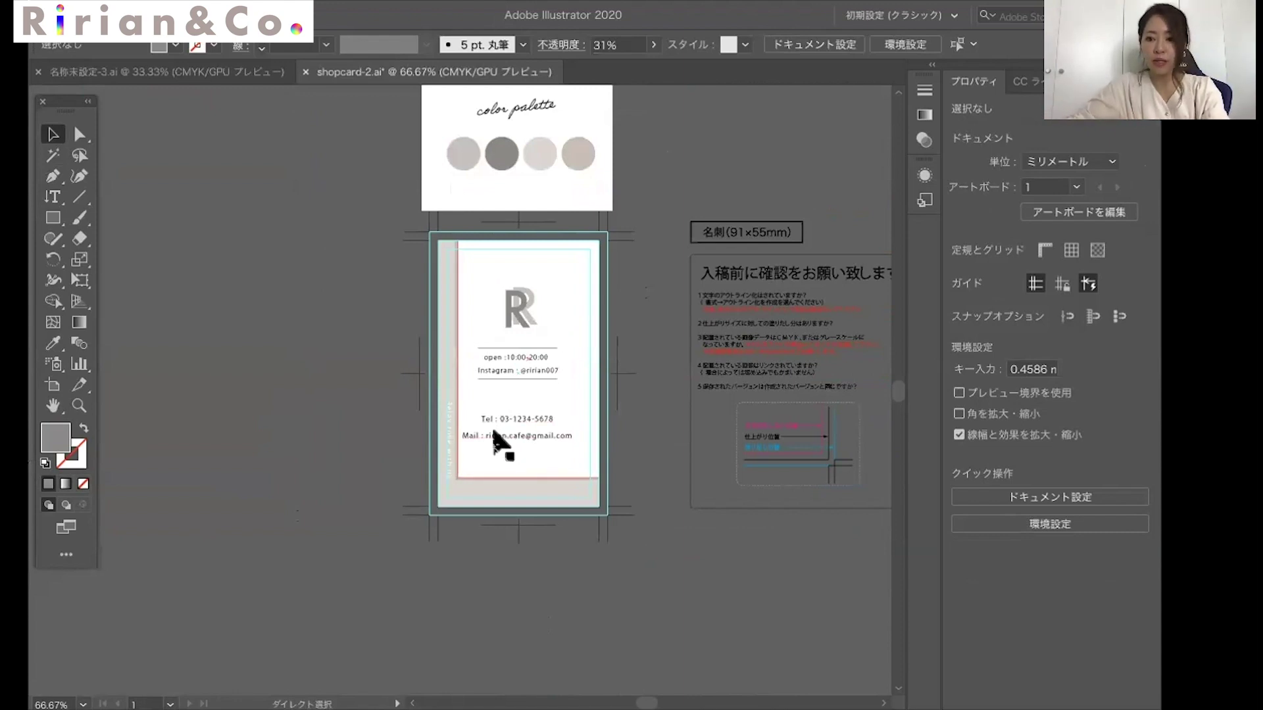
key("ctrl+s")
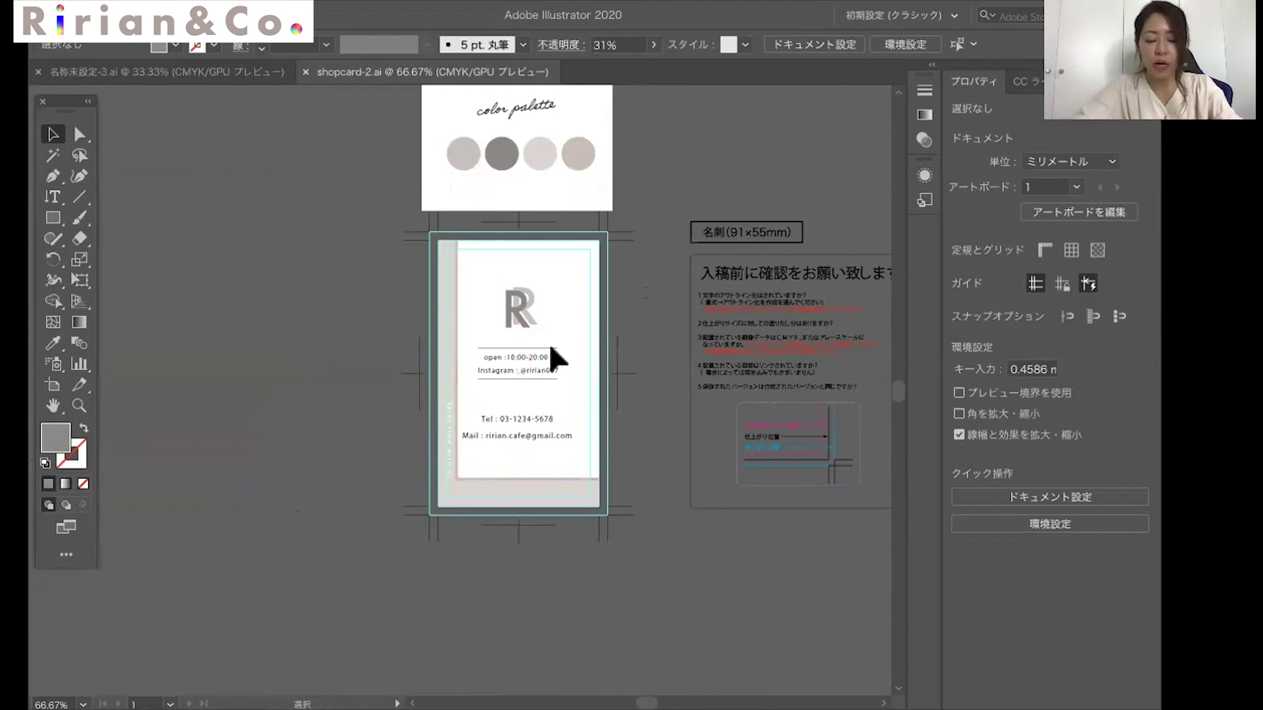
key("ctrl+n")
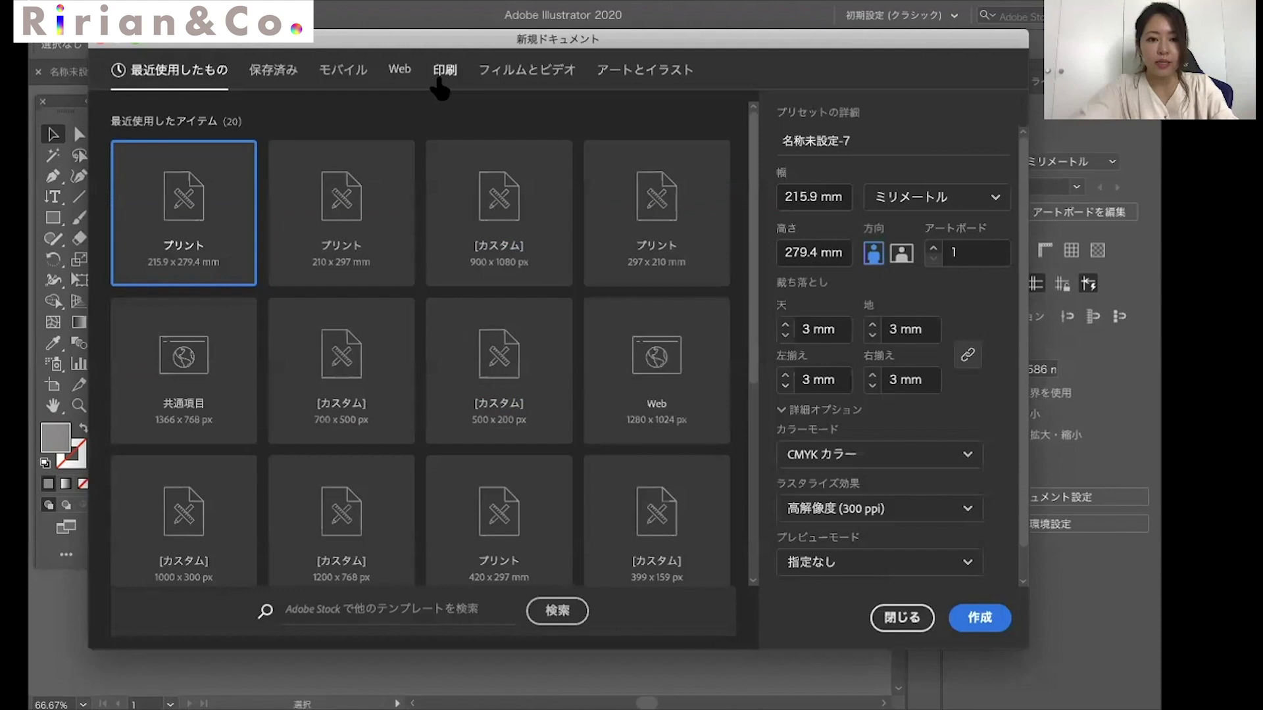
Step: Create a landscape A4 print document (297 × 210 mm), then return to shopcard-2.ai
left_click(439, 84)
left_click(370, 217)
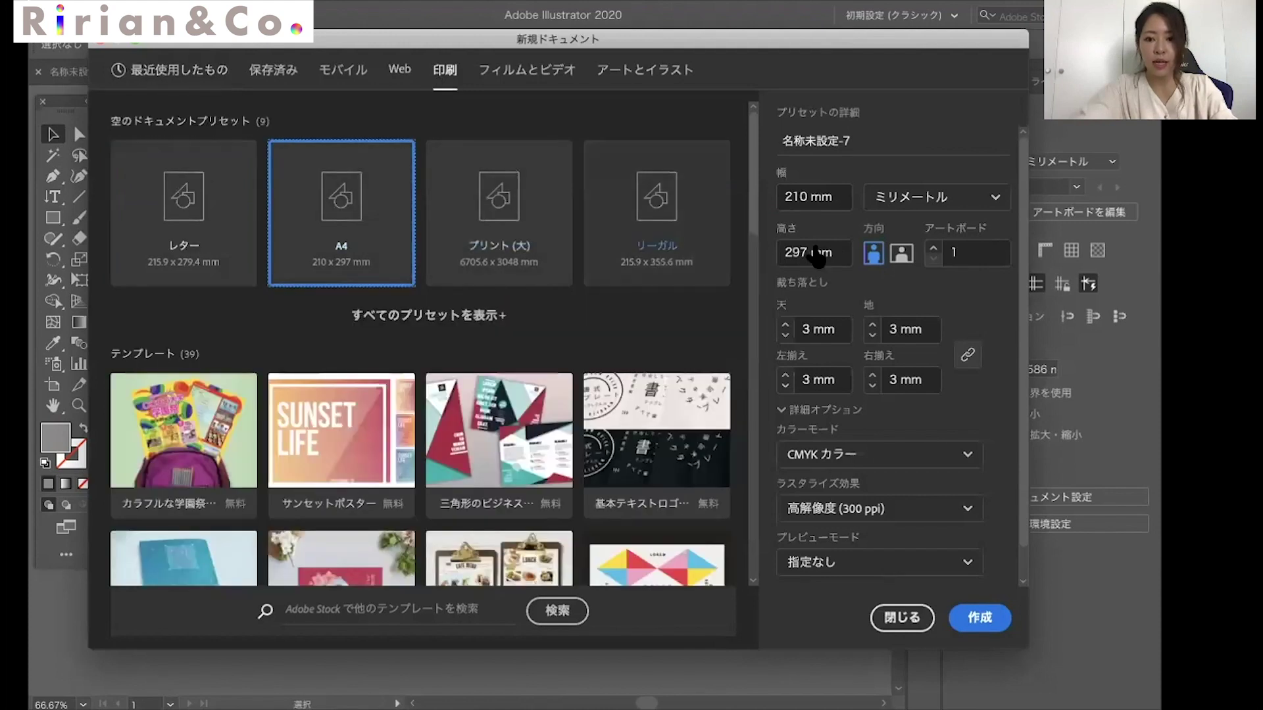
left_click(901, 257)
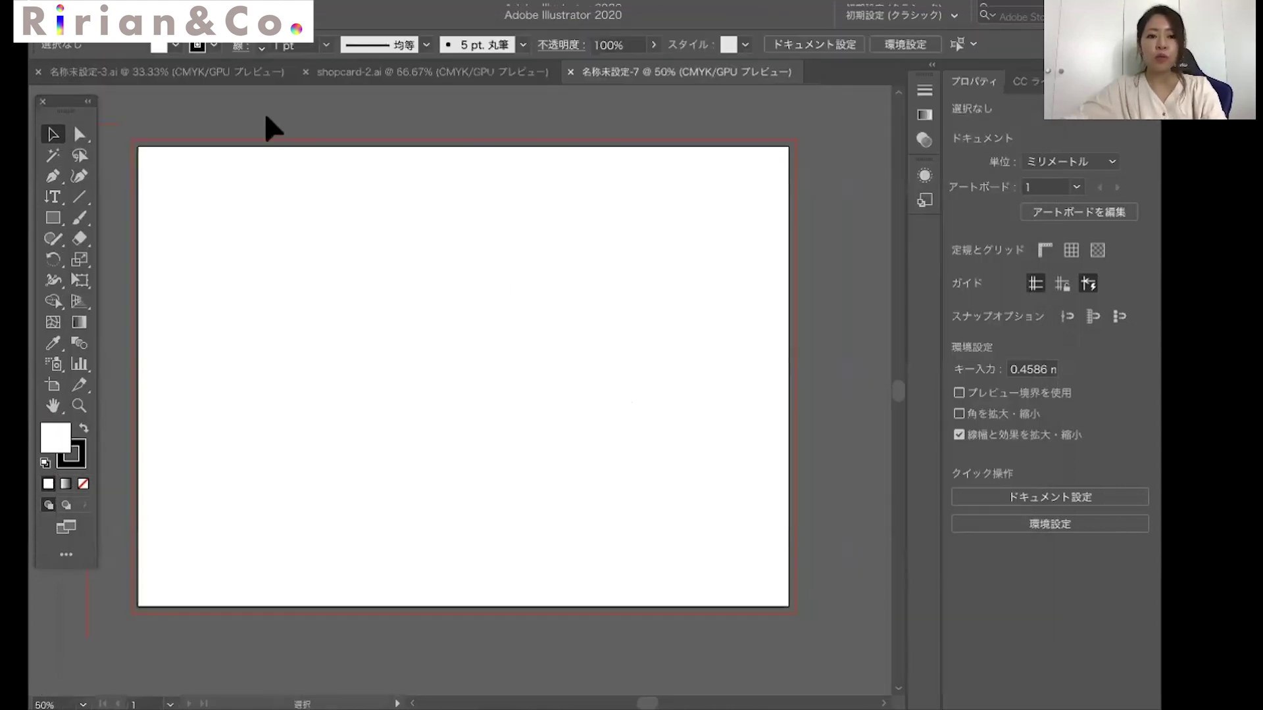
left_click(375, 71)
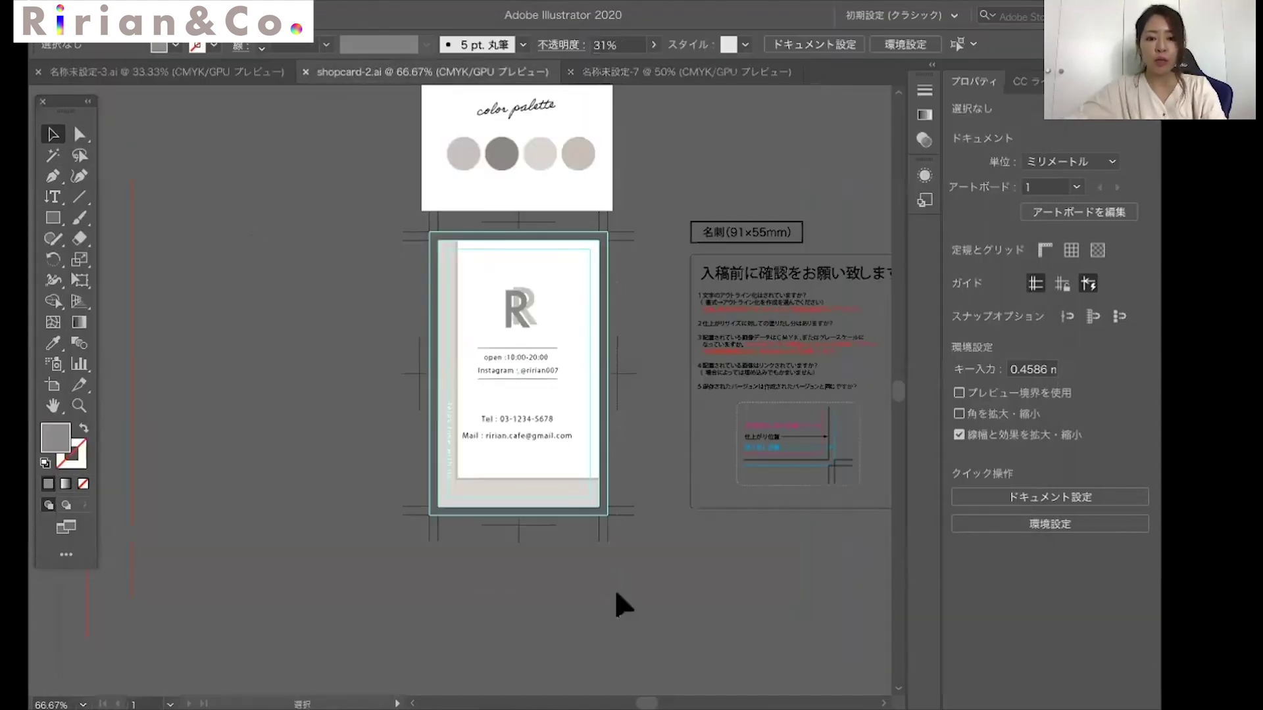
Step: Paste all the card artwork into the untitled sheet, placed toward its left side
key("ctrl+a")
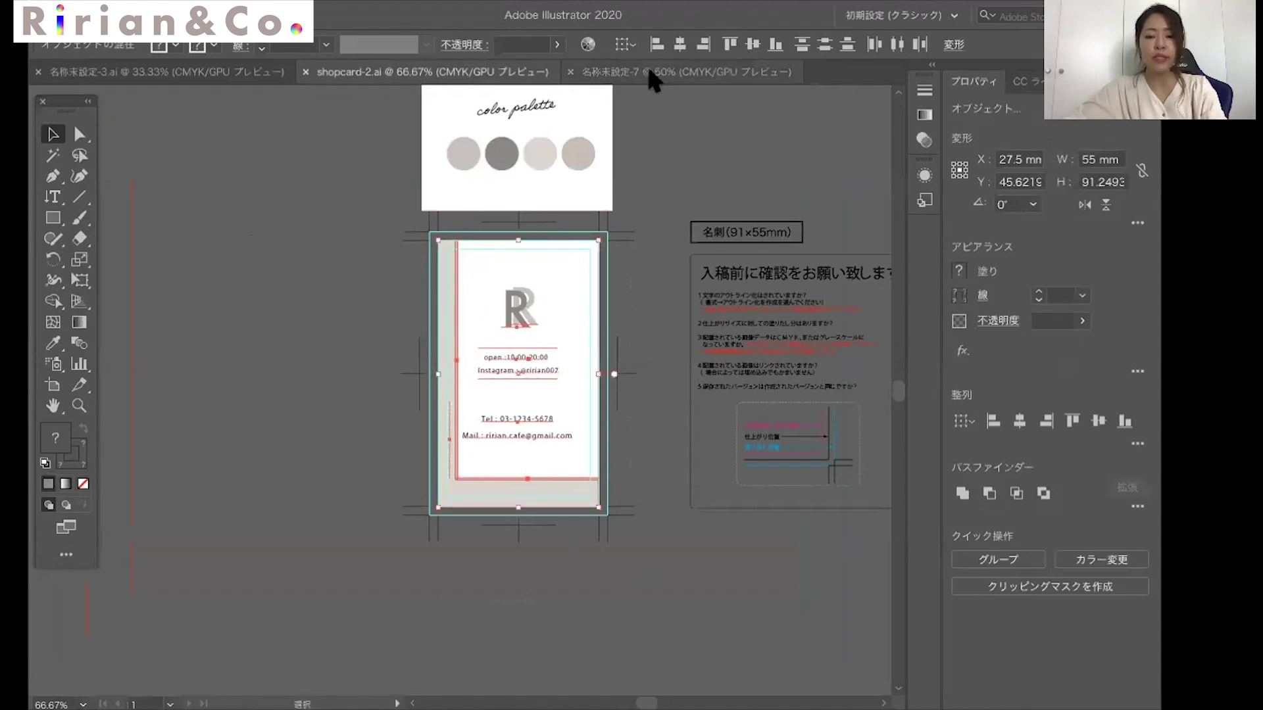
left_click(650, 71)
key("ctrl+v")
left_click_drag(459, 358, 320, 310)
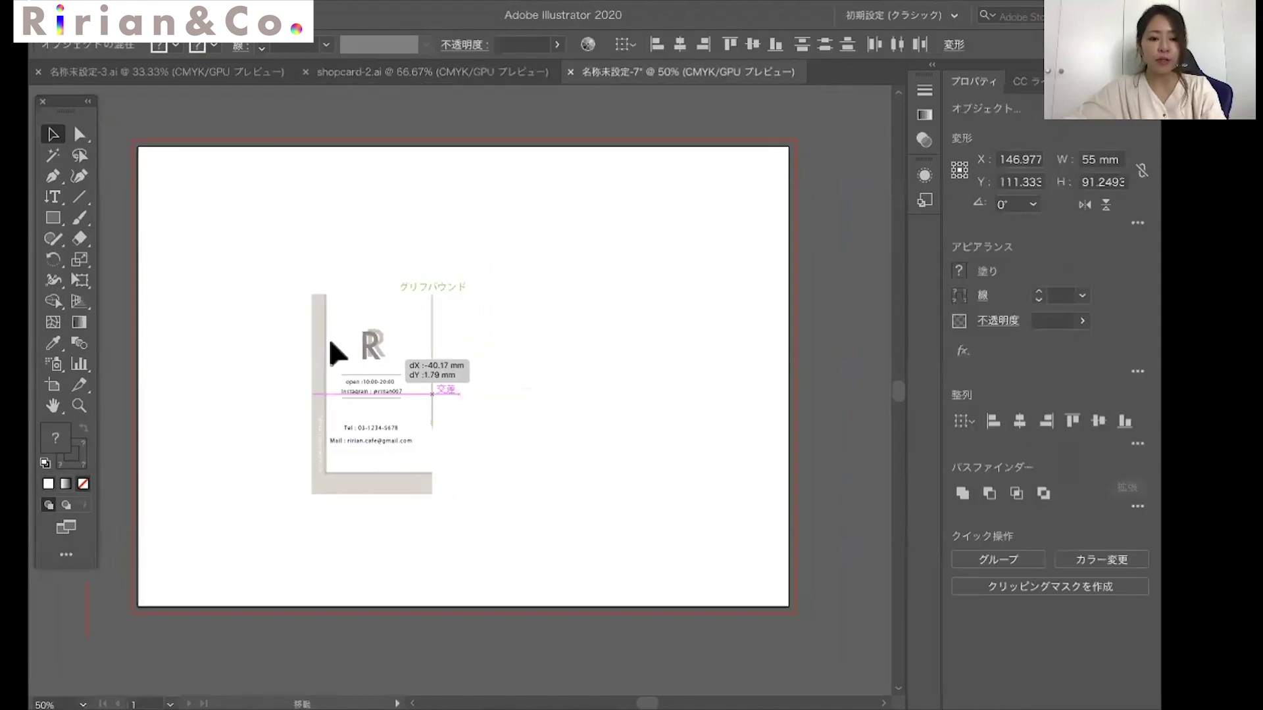
left_click(392, 270)
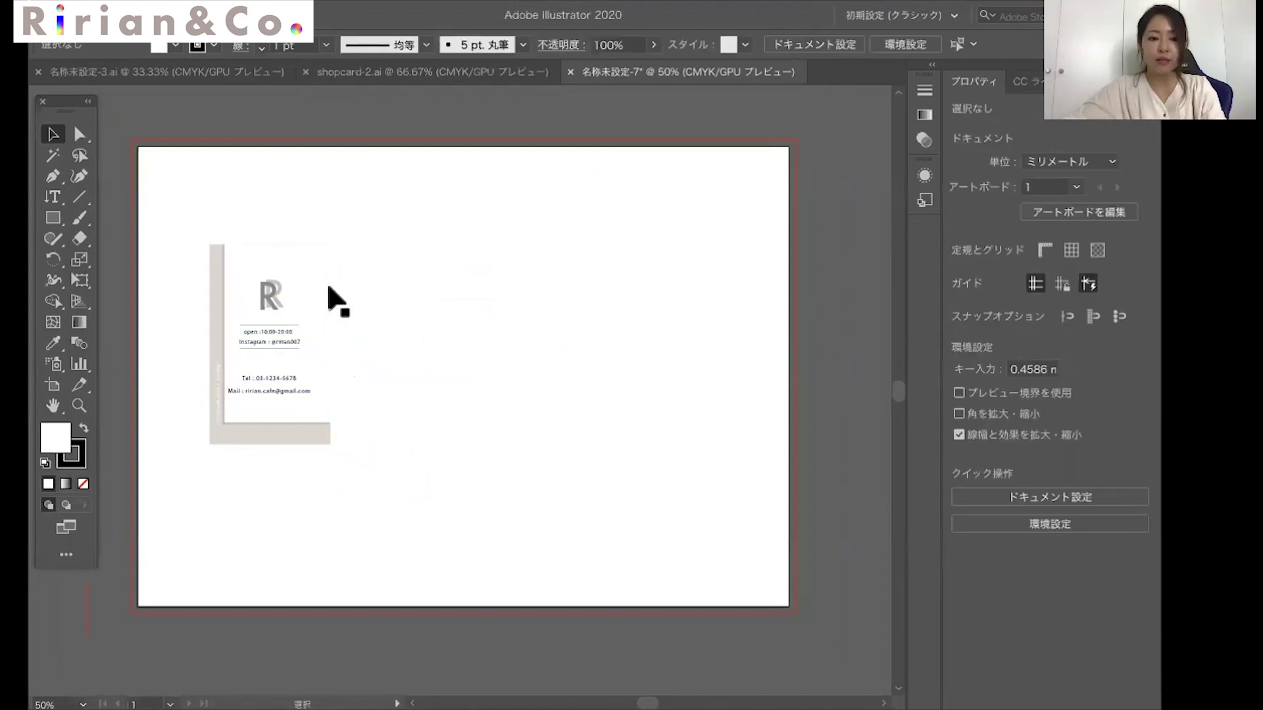
scroll(264, 323, "up", 1)
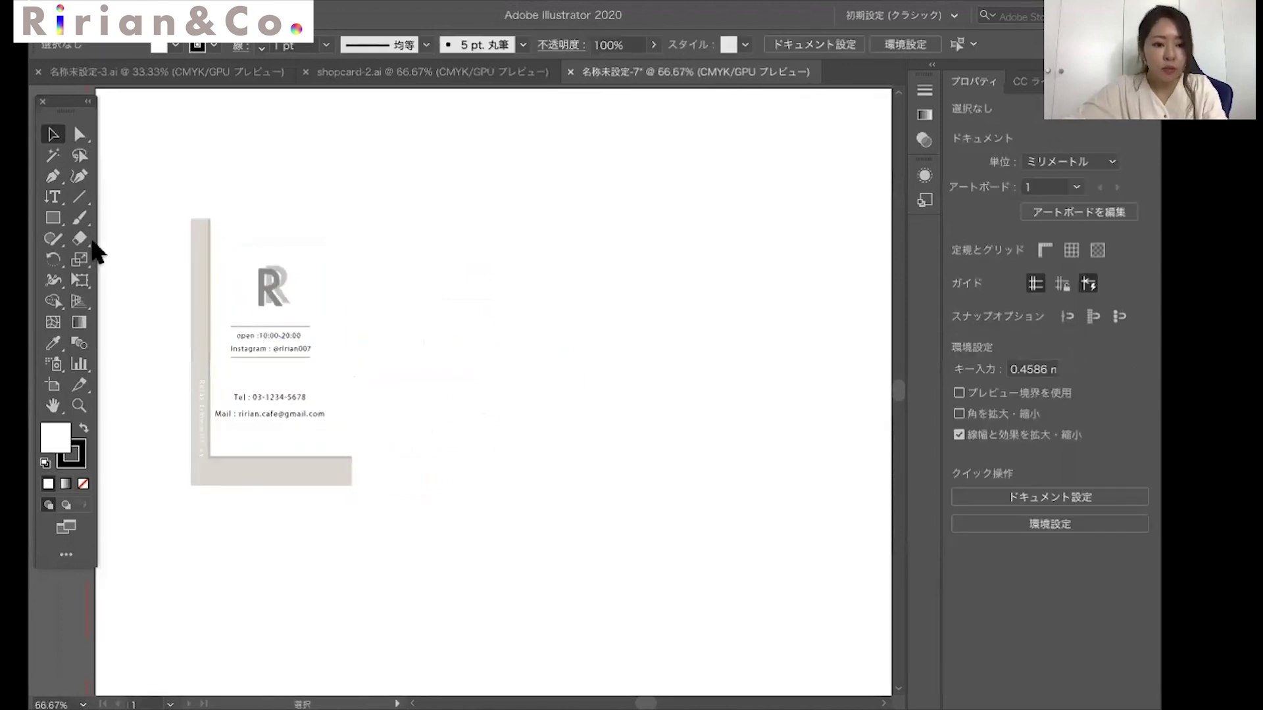
Step: Outline the card with a no-fill rectangle of 0.25 pt stroke
left_click(55, 218)
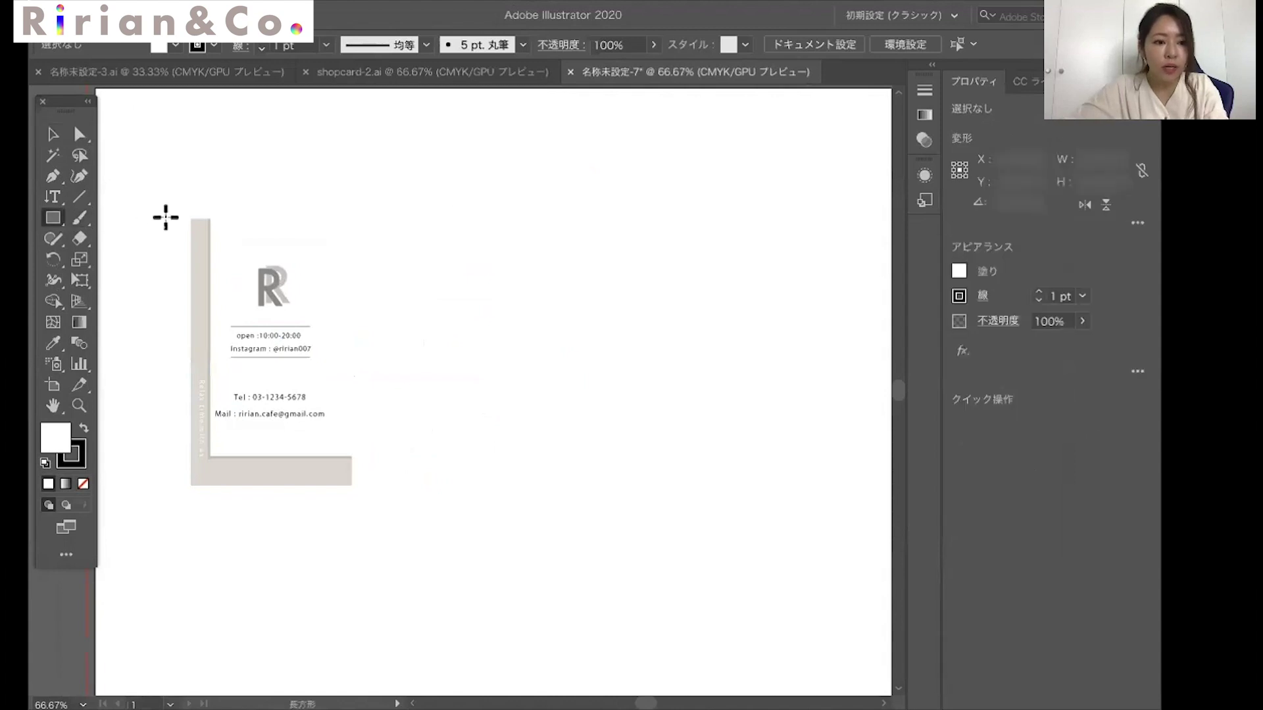
left_click_drag(191, 217, 350, 483)
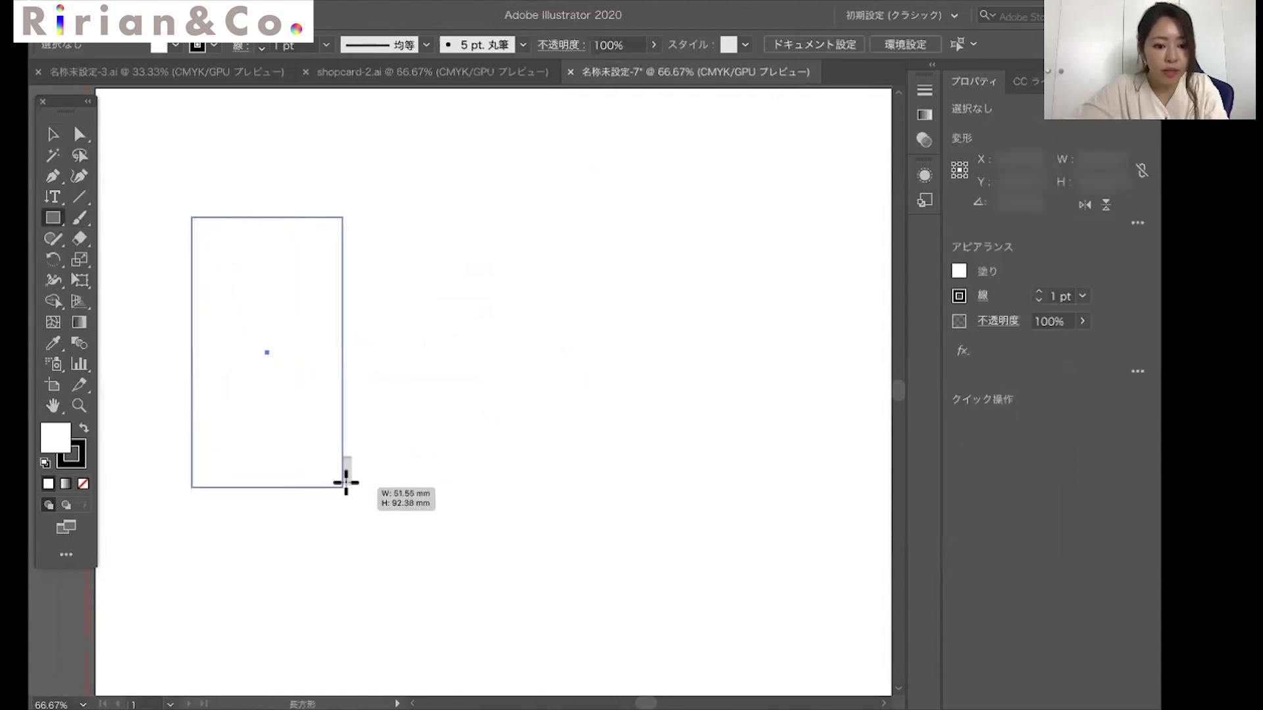
left_click_drag(350, 483, 351, 486)
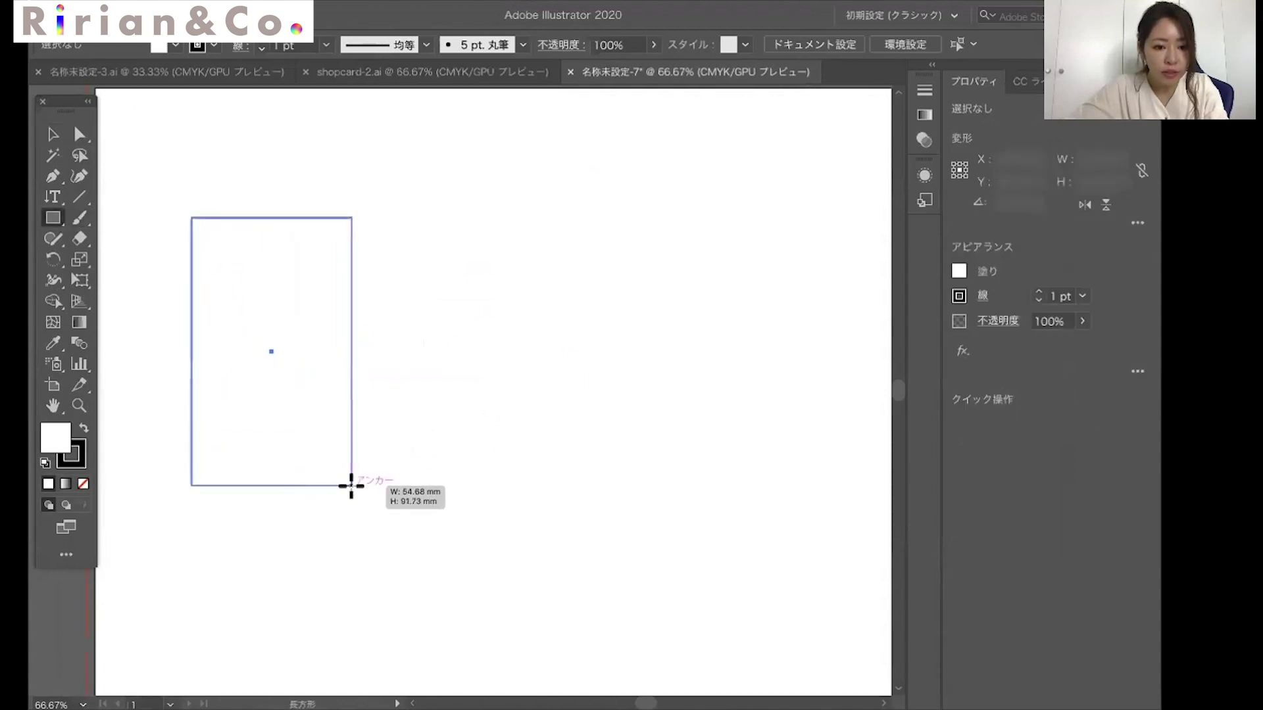
left_click(83, 484)
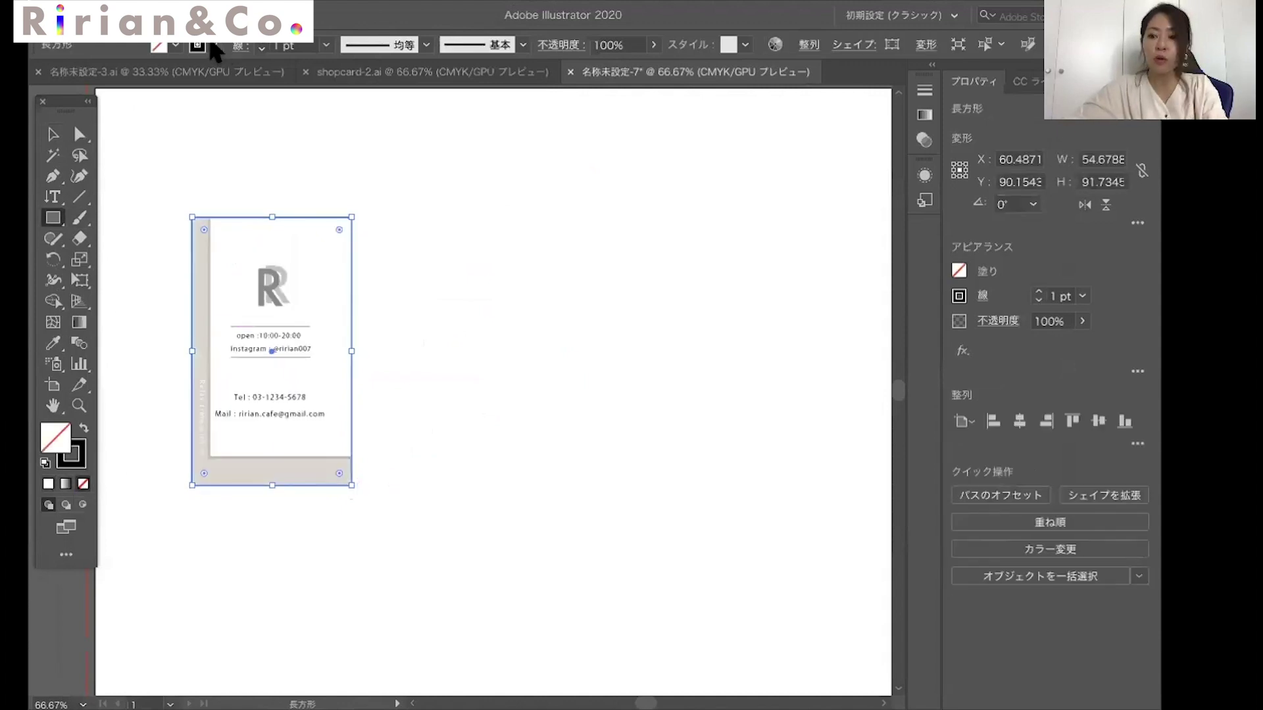
left_click(325, 44)
left_click(342, 63)
key("v")
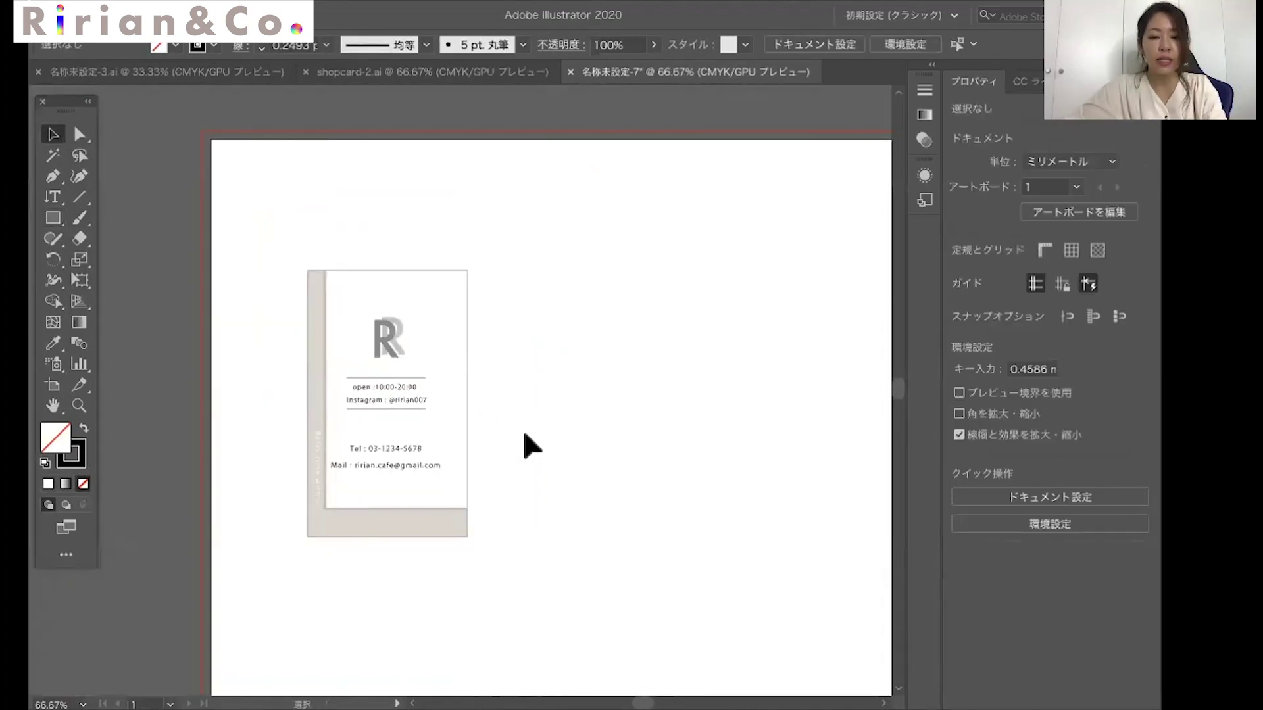
scroll(488, 453, "up", 1)
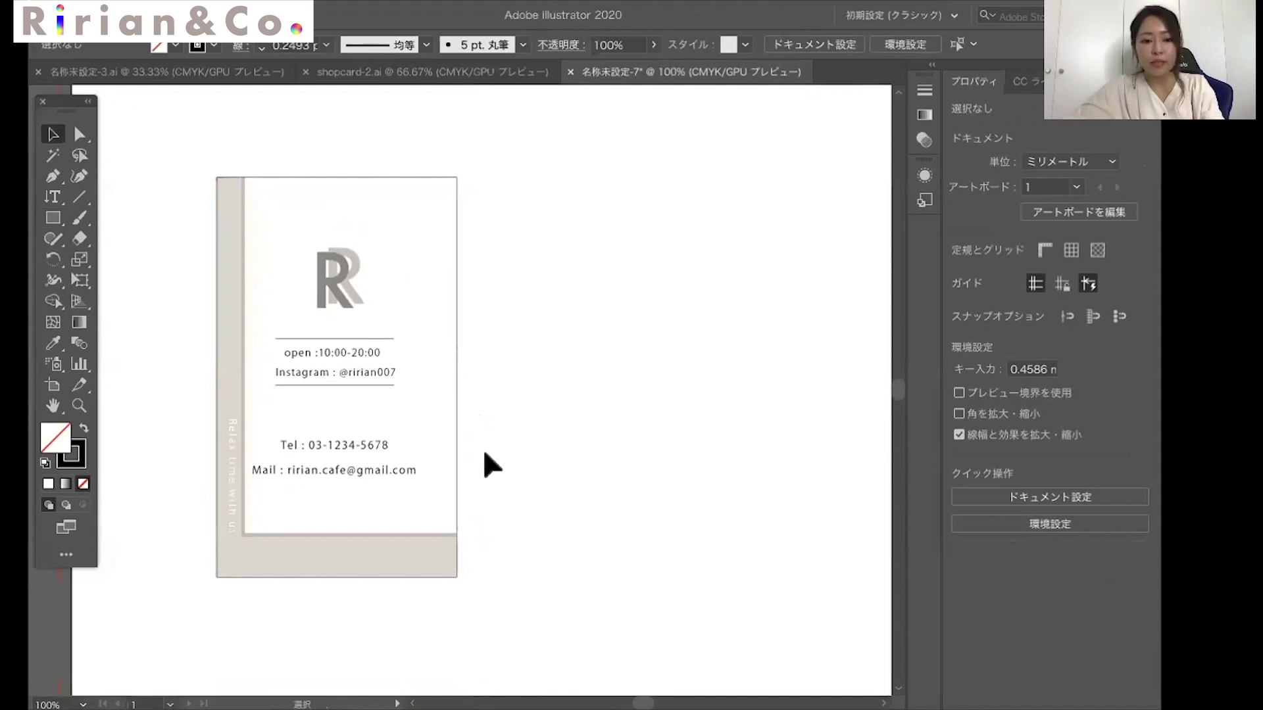
Step: Inspect the info text, R logo and white panel, then go back to shopcard-2.ai
scroll(482, 447, "down", 1)
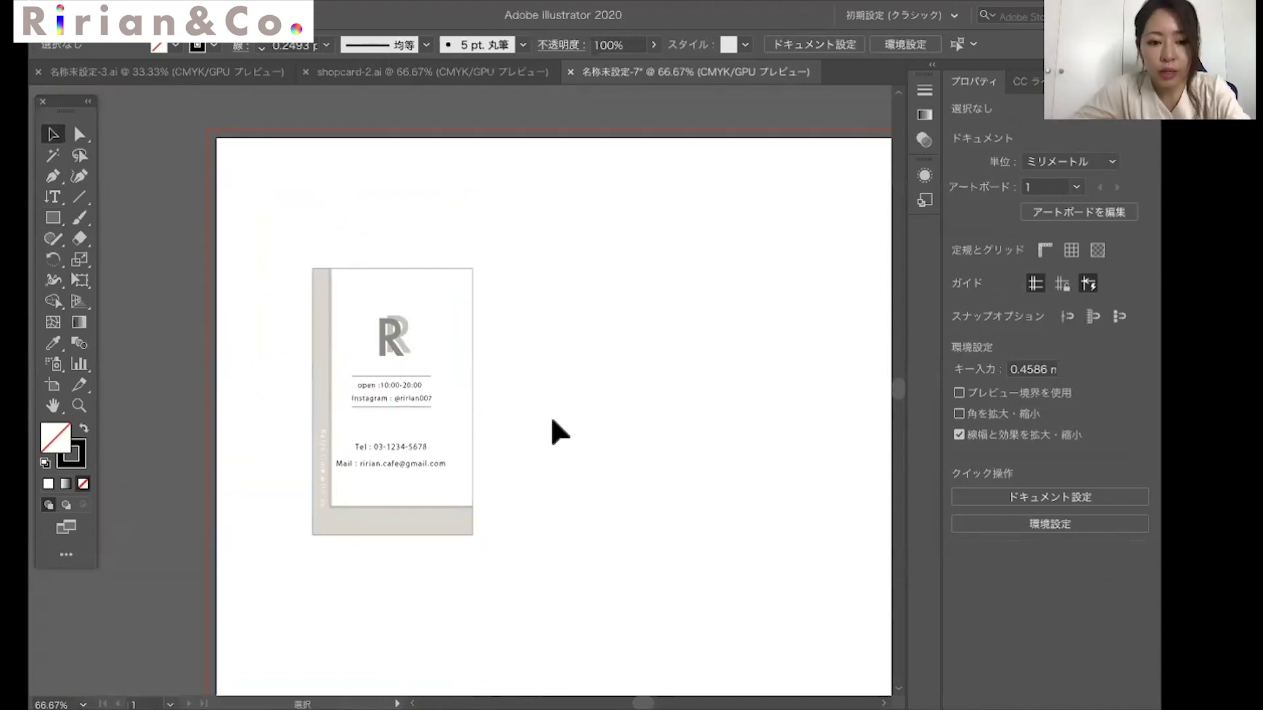
left_click(421, 465)
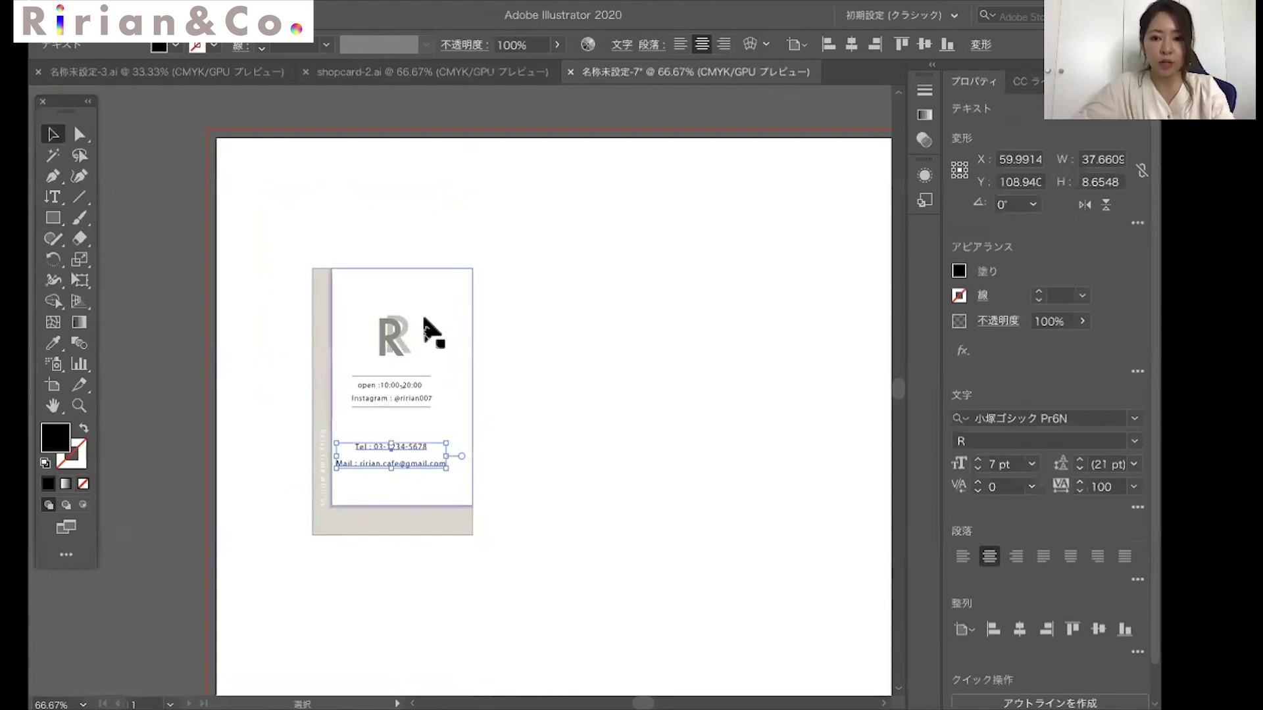
scroll(410, 398, "up", 1)
left_click(408, 398, "shift")
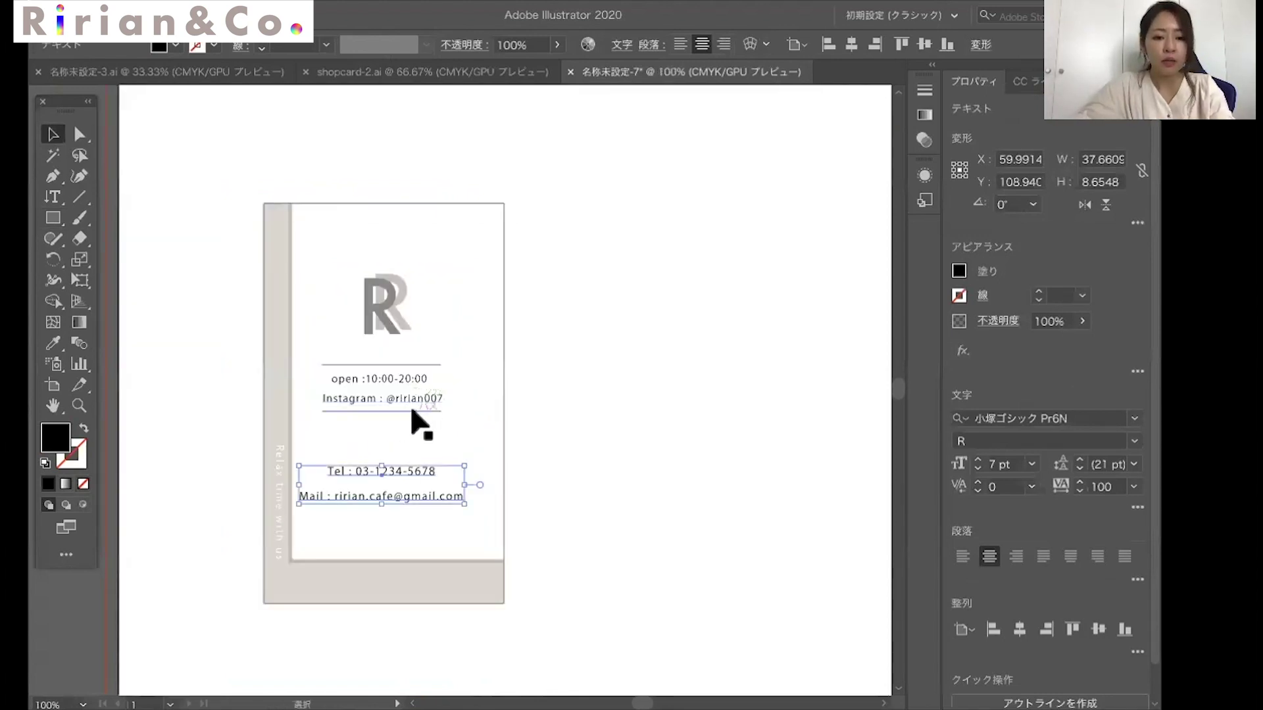
left_click(392, 279, "shift")
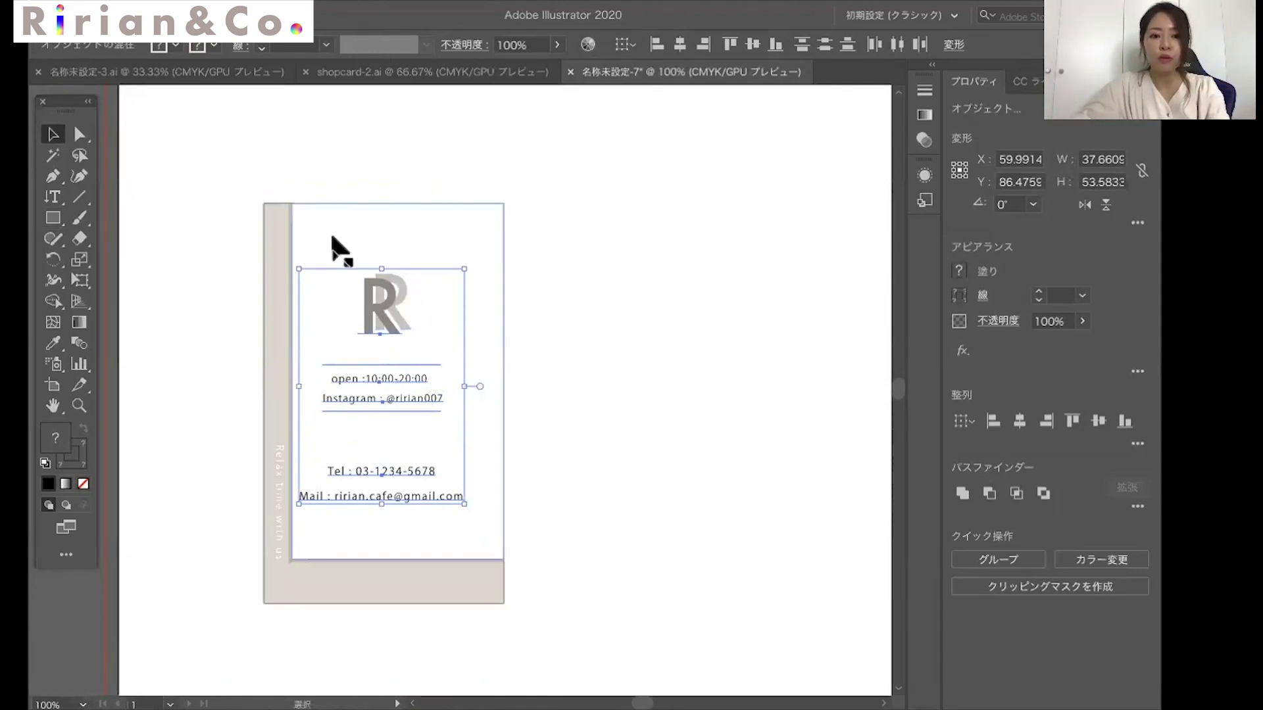
left_click(300, 216)
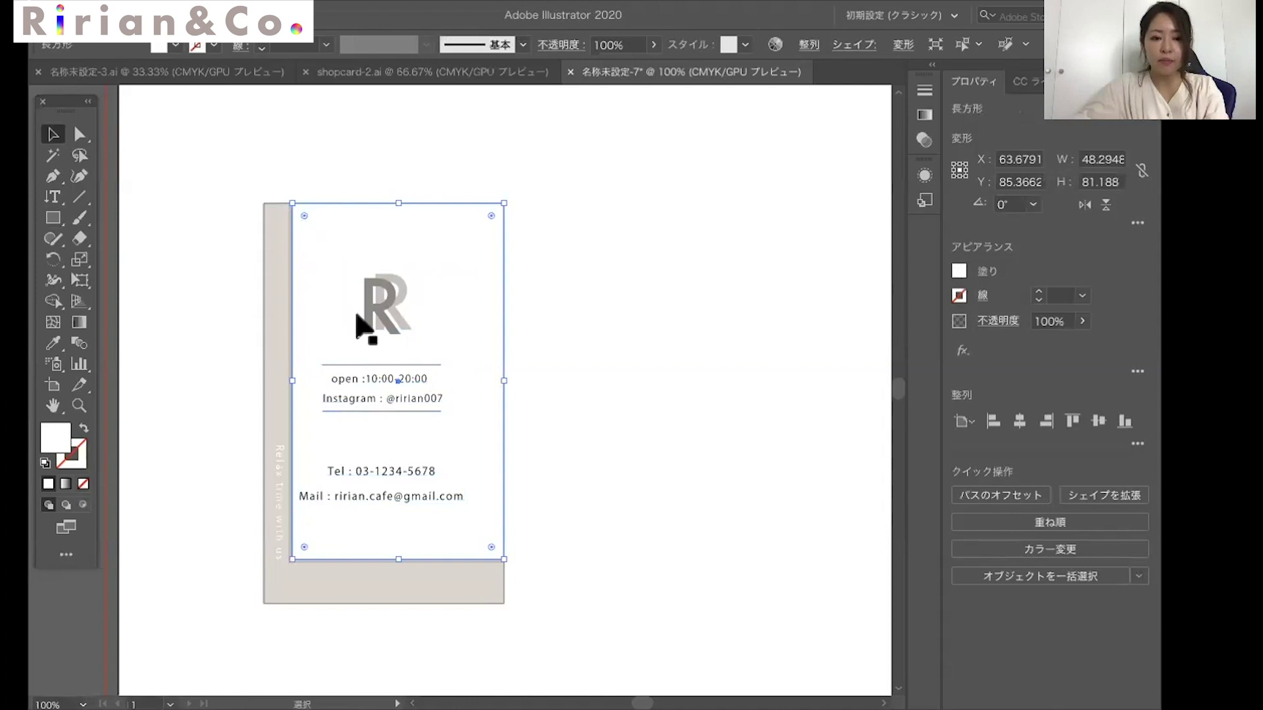
left_click(379, 74)
scroll(565, 316, "up", 2)
left_click(493, 282)
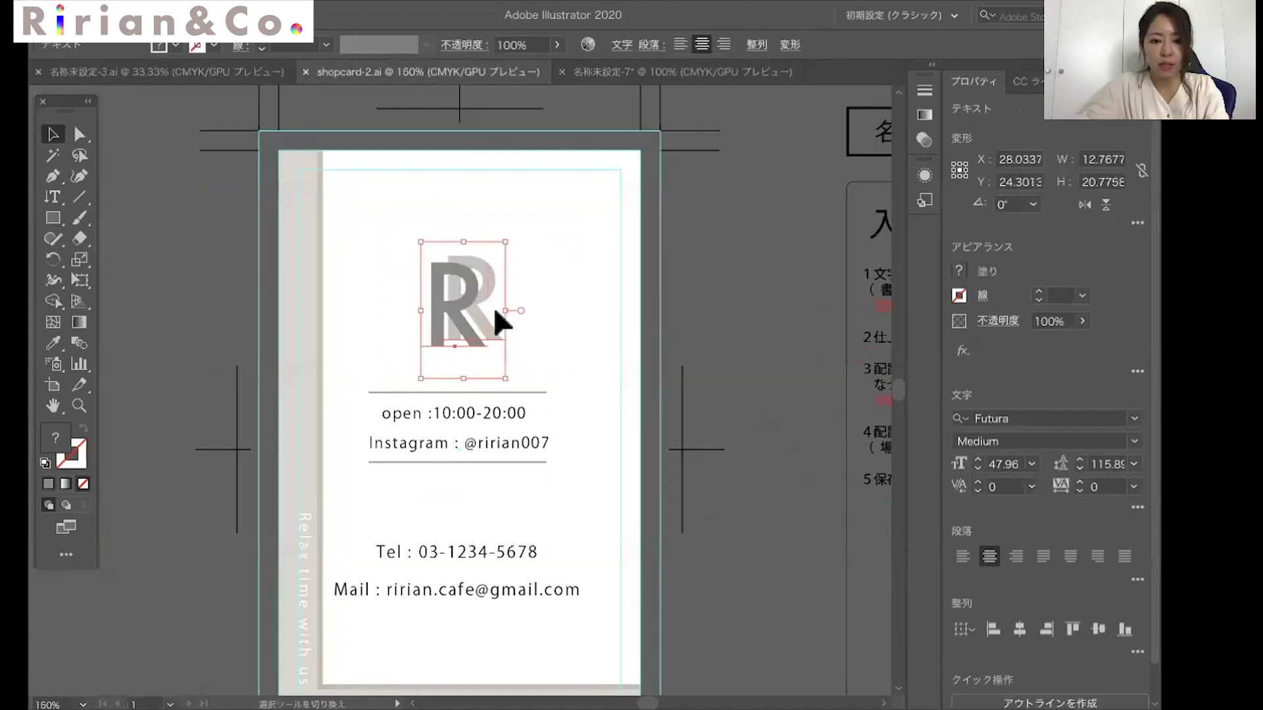
Step: Group the R logo with the open/Instagram and Tel/Mail text
left_click(513, 408)
left_click(487, 556, "shift")
scroll(486, 556, "down", 1)
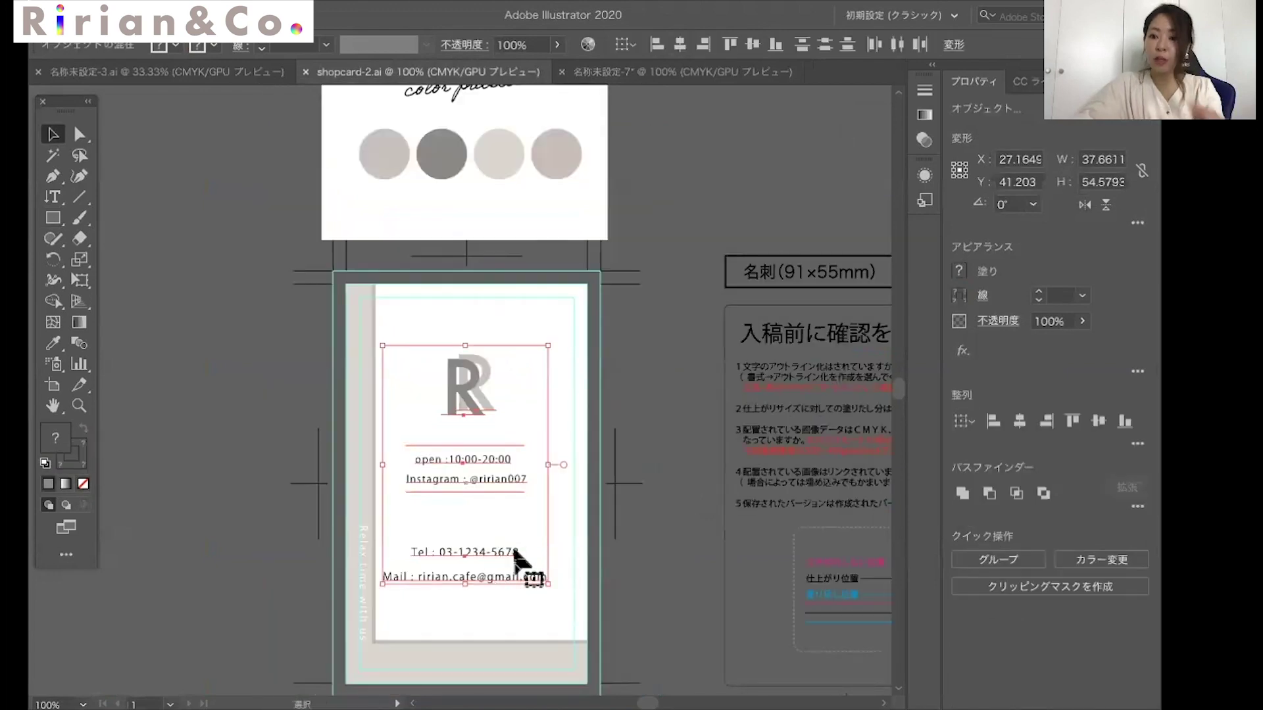
key("a")
key("ctrl+g")
key("v")
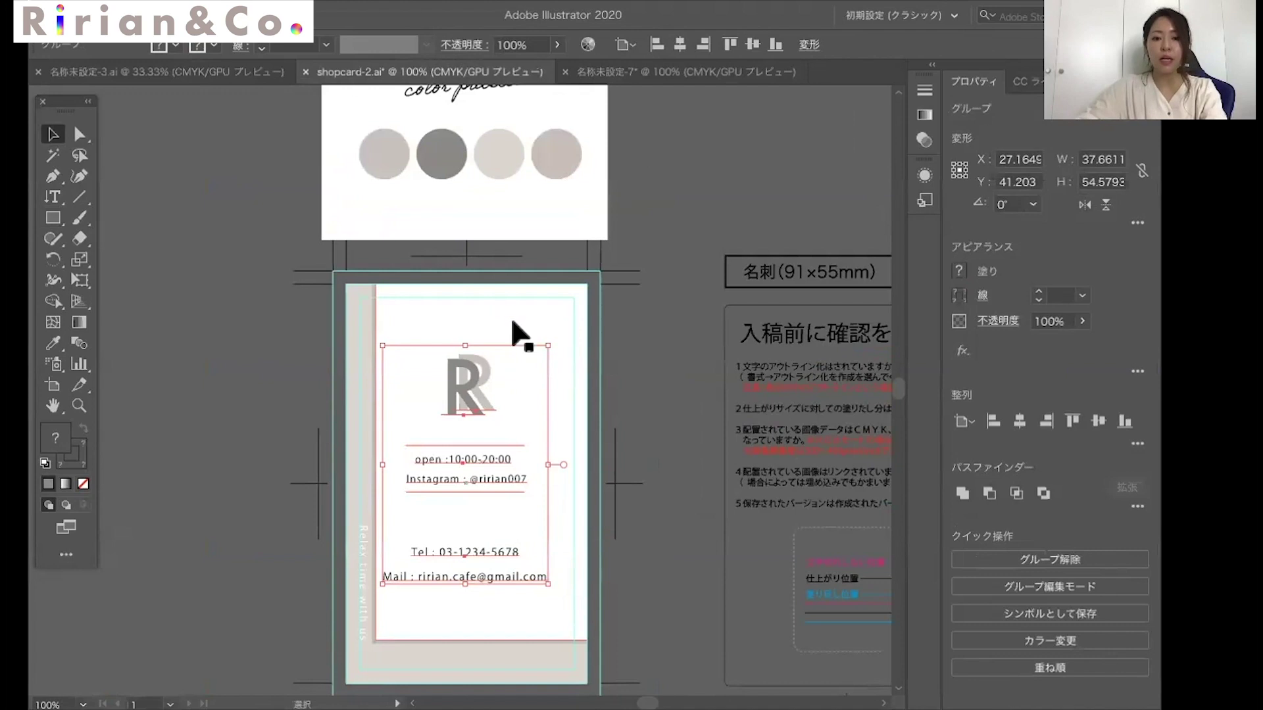
Step: Centre the grouped logo and text horizontally on the white panel
left_click(535, 284)
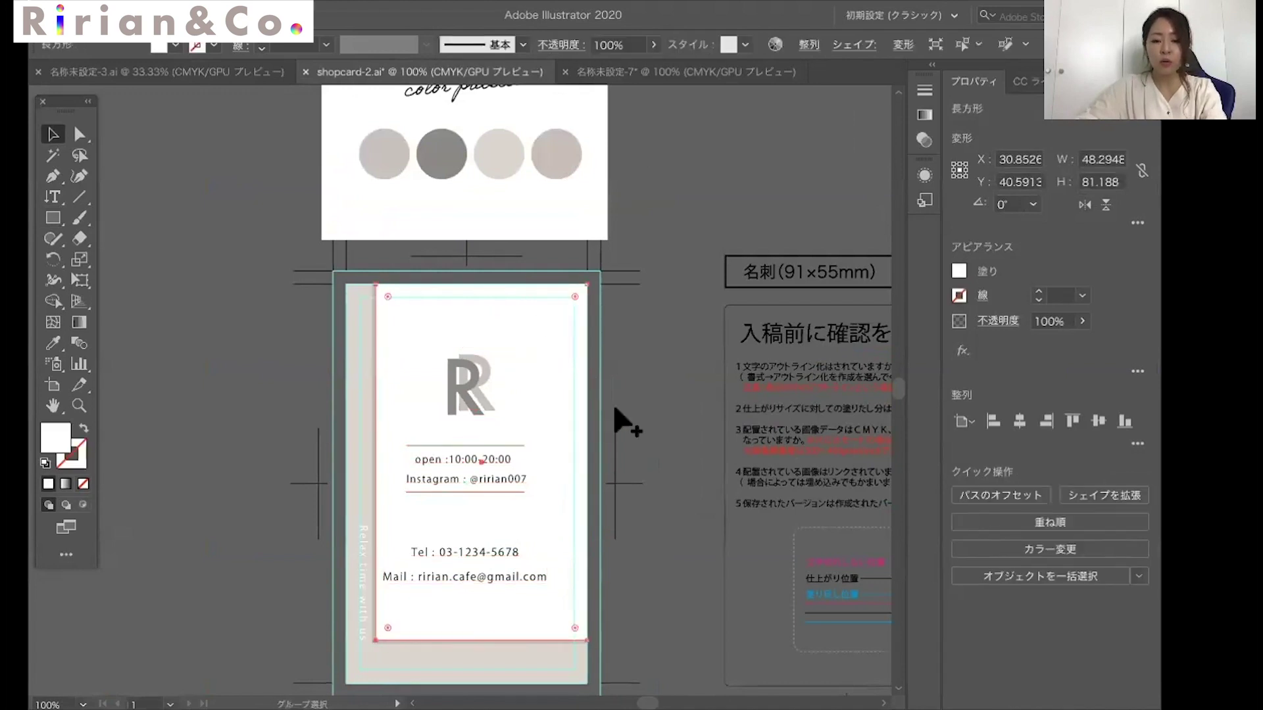
scroll(615, 411, "up", 1)
scroll(516, 244, "down", 1)
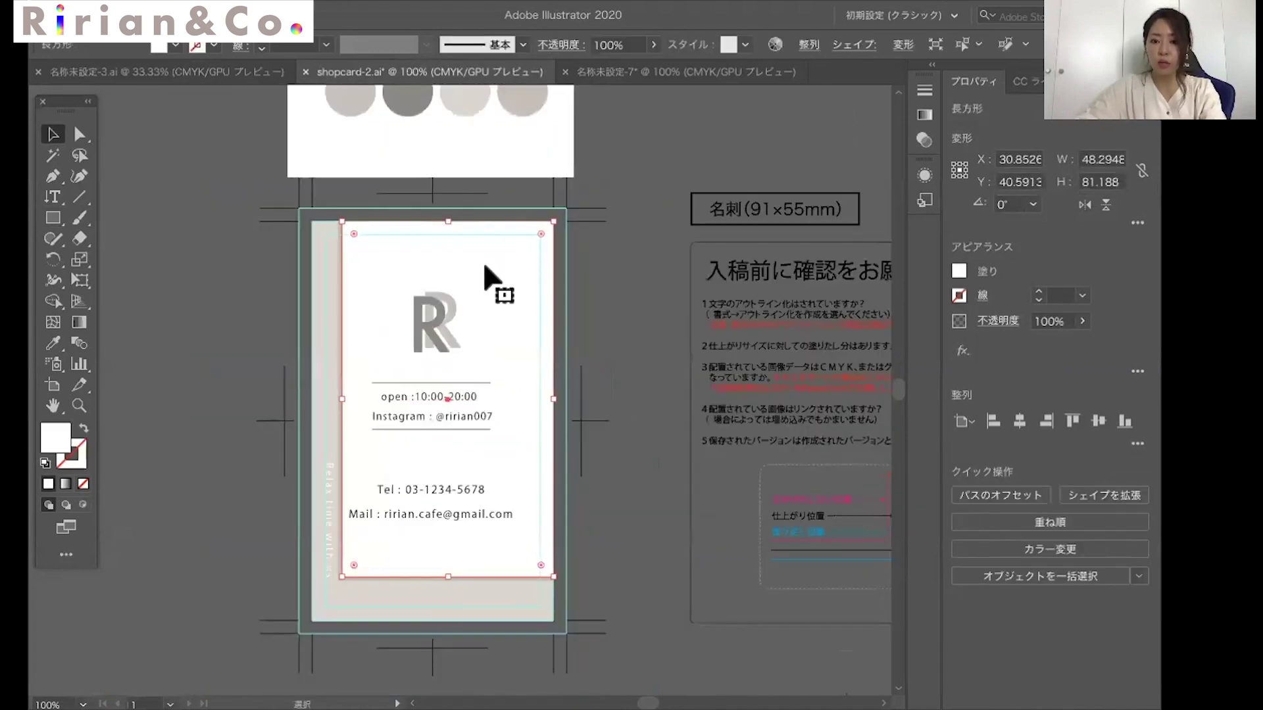
left_click(434, 322, "shift")
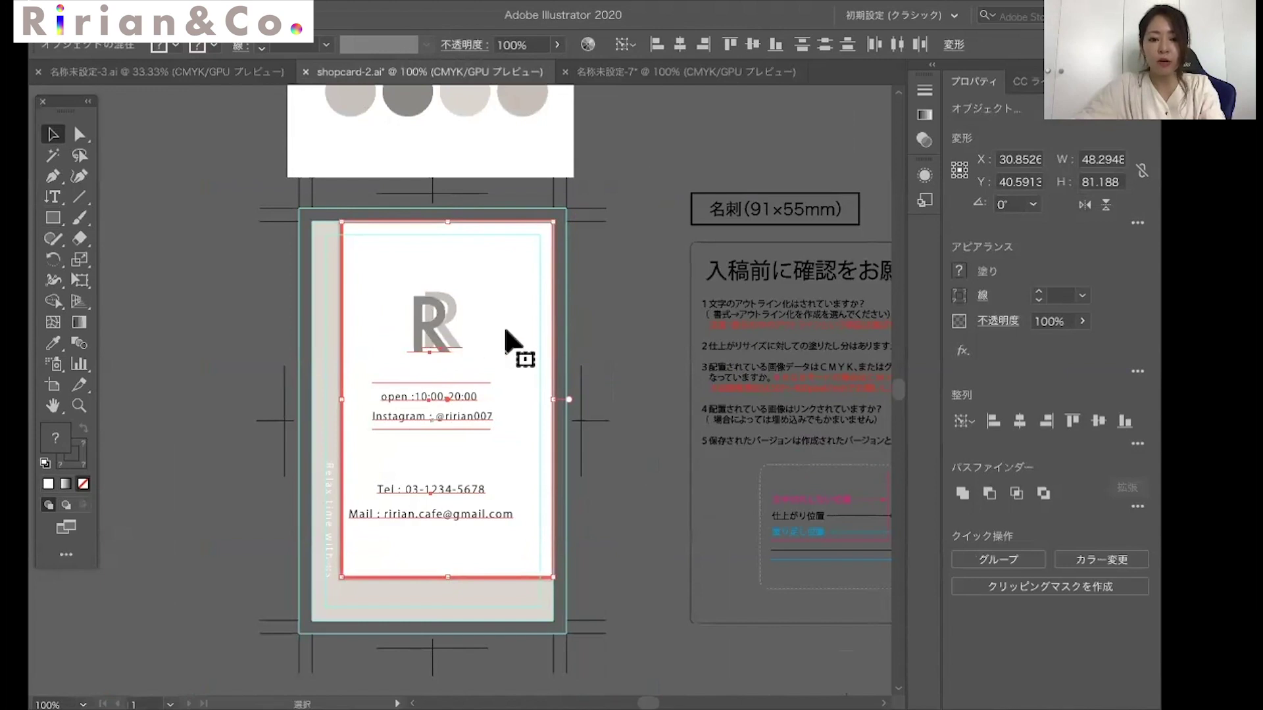
left_click(1019, 421)
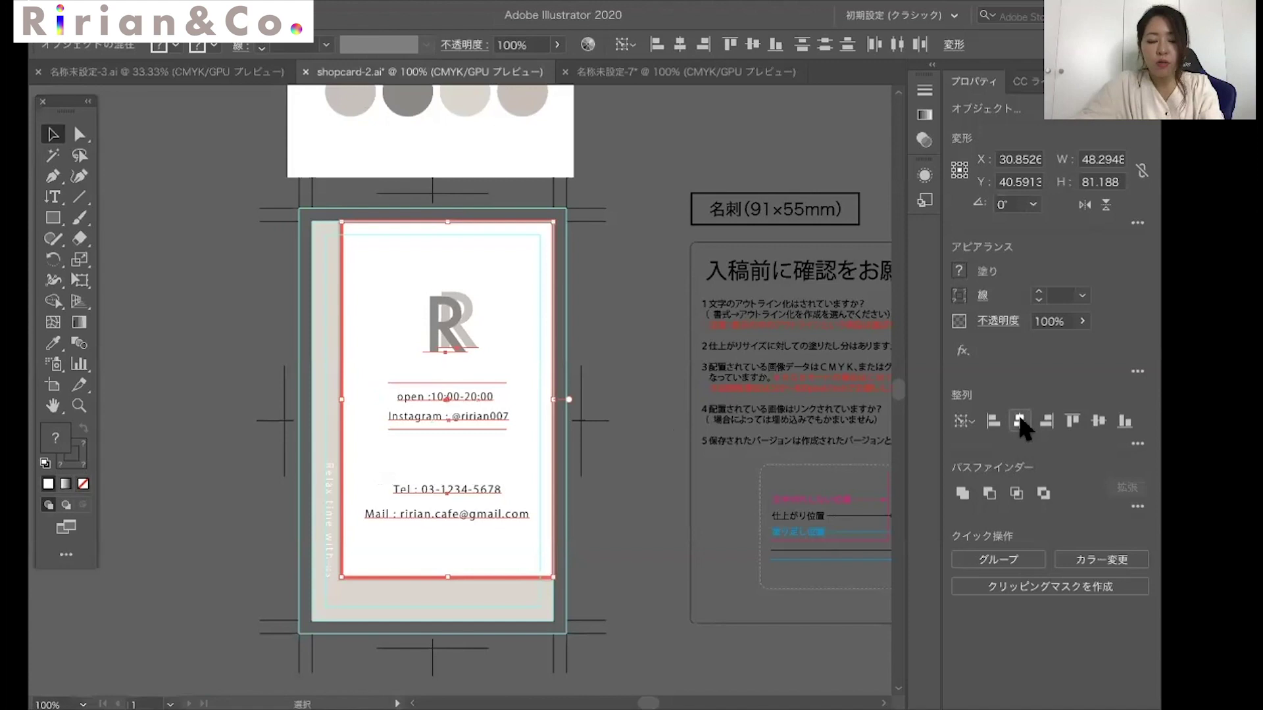
Step: Save the updated shopcard-2.ai file
left_click(605, 467)
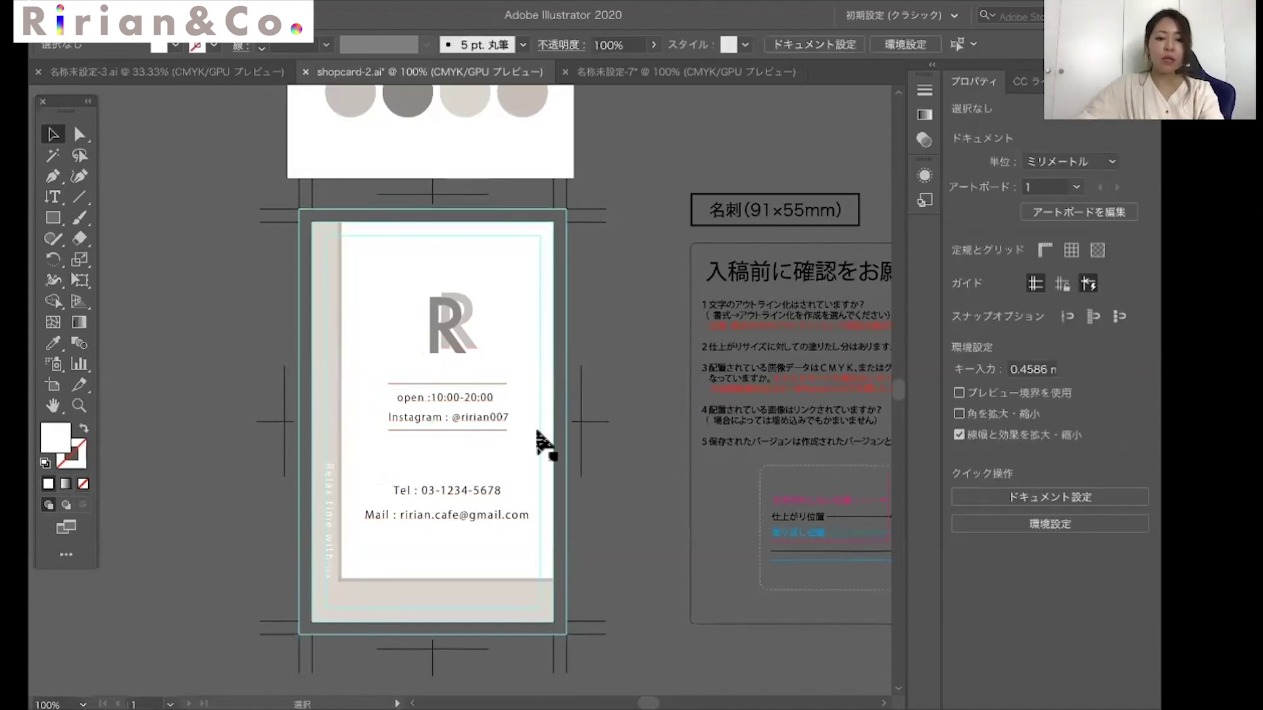
key("ctrl+s")
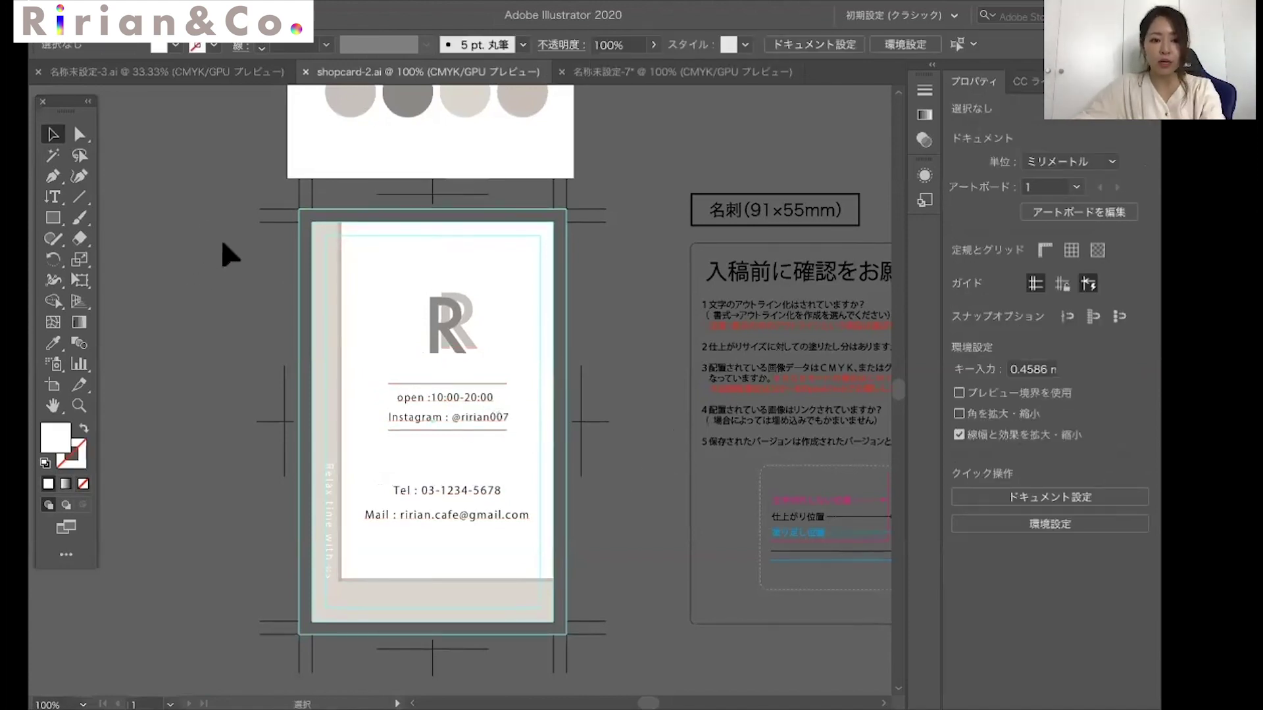
scroll(432, 355, "down", 3)
key("ctrl+a")
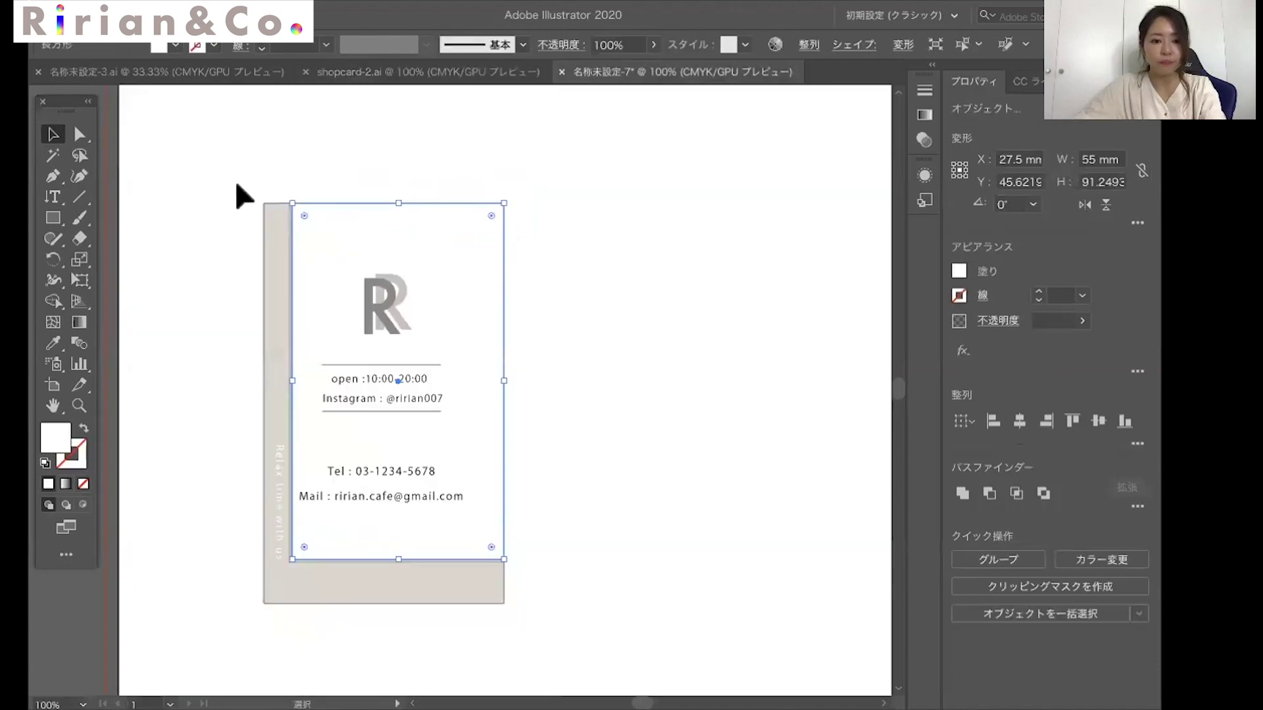
Step: Replace the old card on the landscape sheet with the re-centred version
left_click_drag(662, 64, 235, 180)
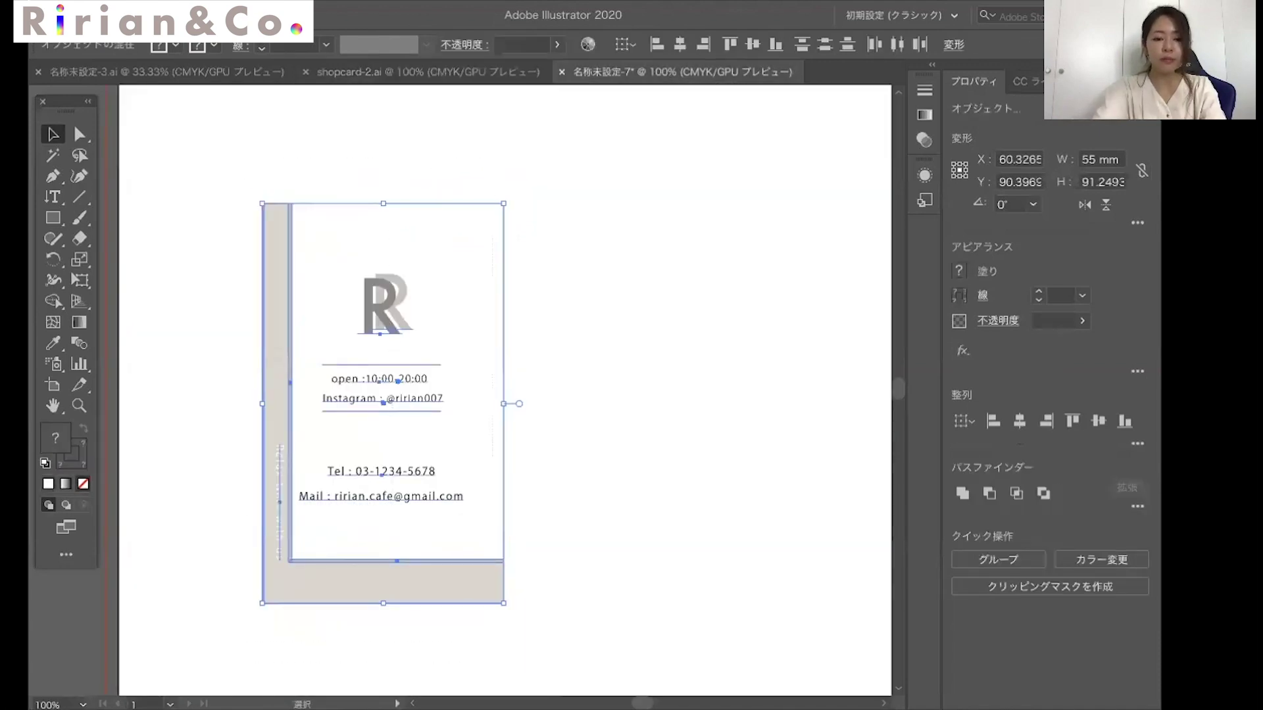
key("ctrl+z")
key("ctrl+v")
left_click(704, 413)
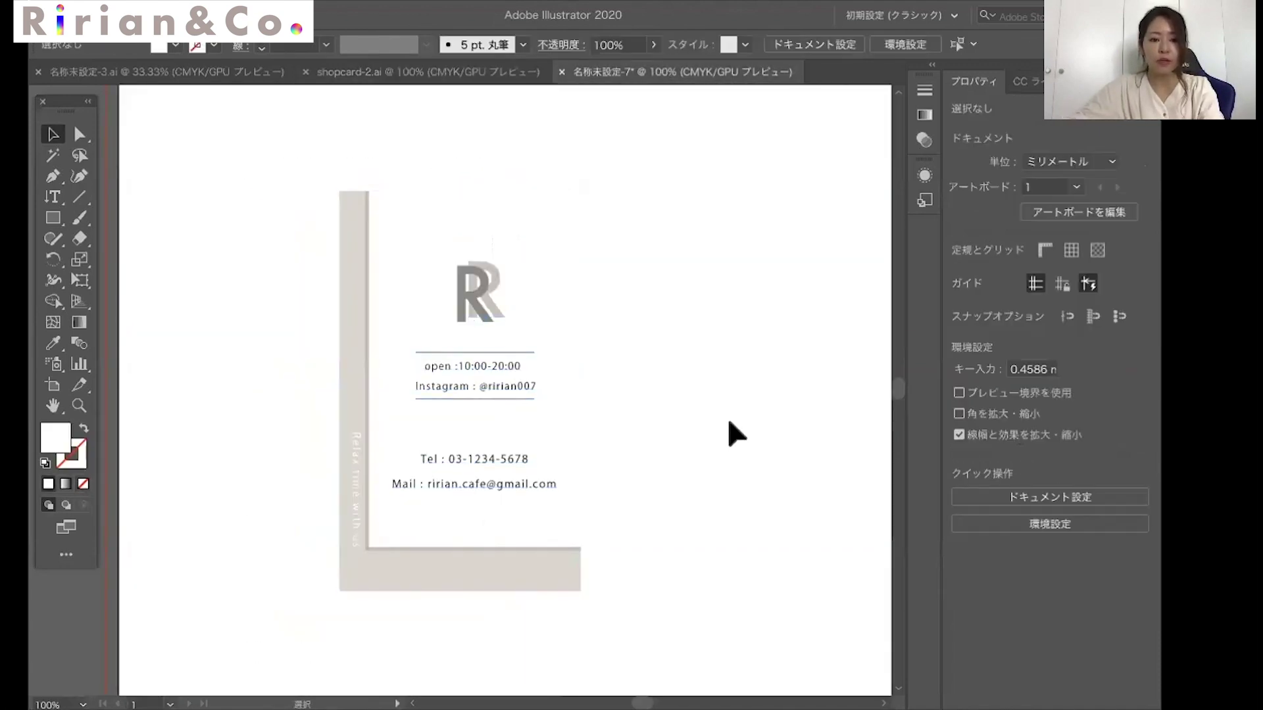
scroll(730, 428, "up", 1)
Step: Draw a no-fill rectangle outlining the card on the sheet
left_click(54, 219)
left_click_drag(339, 197, 581, 595)
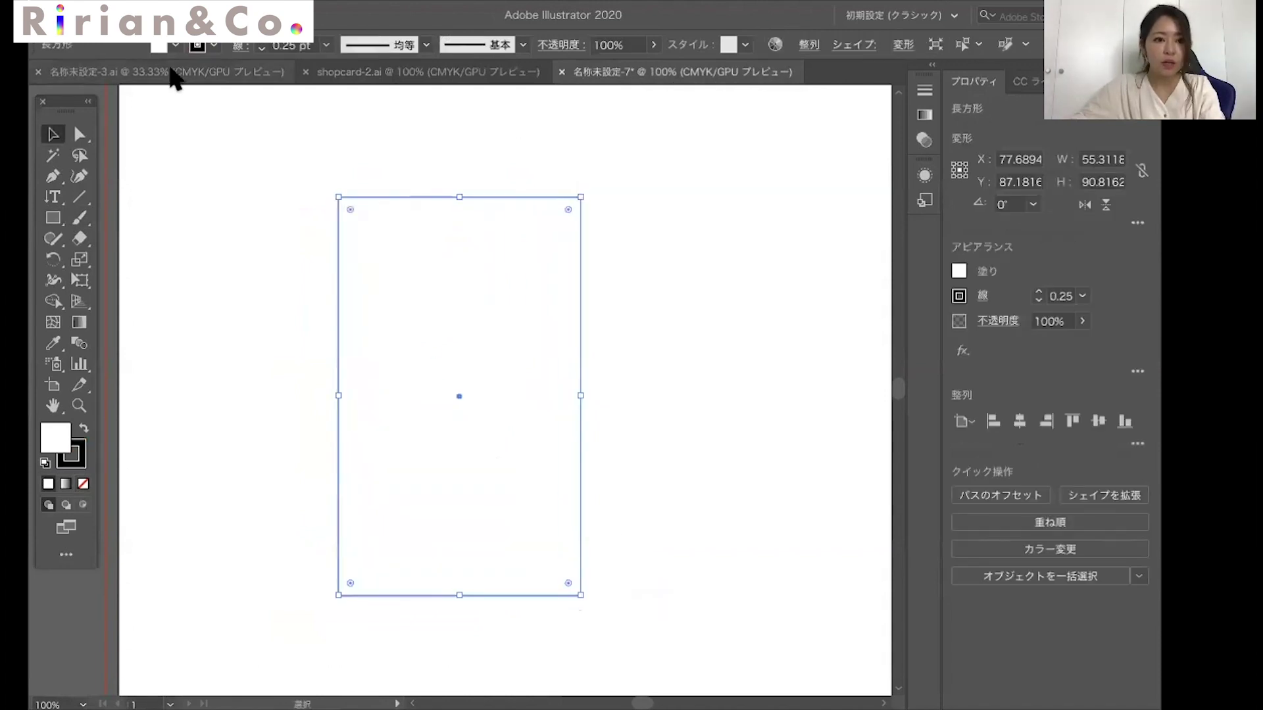
left_click(175, 45)
key("slash")
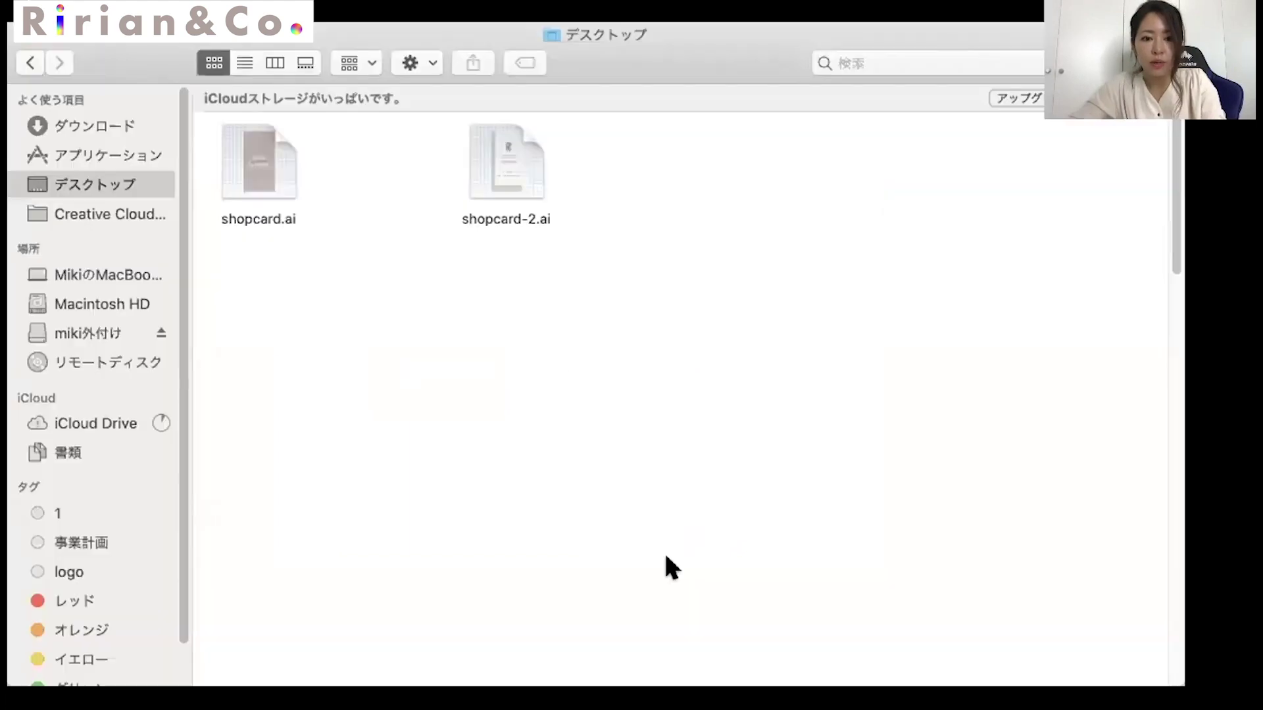
Step: Open shopcard.ai from the Finder Desktop folder
double_click(240, 154)
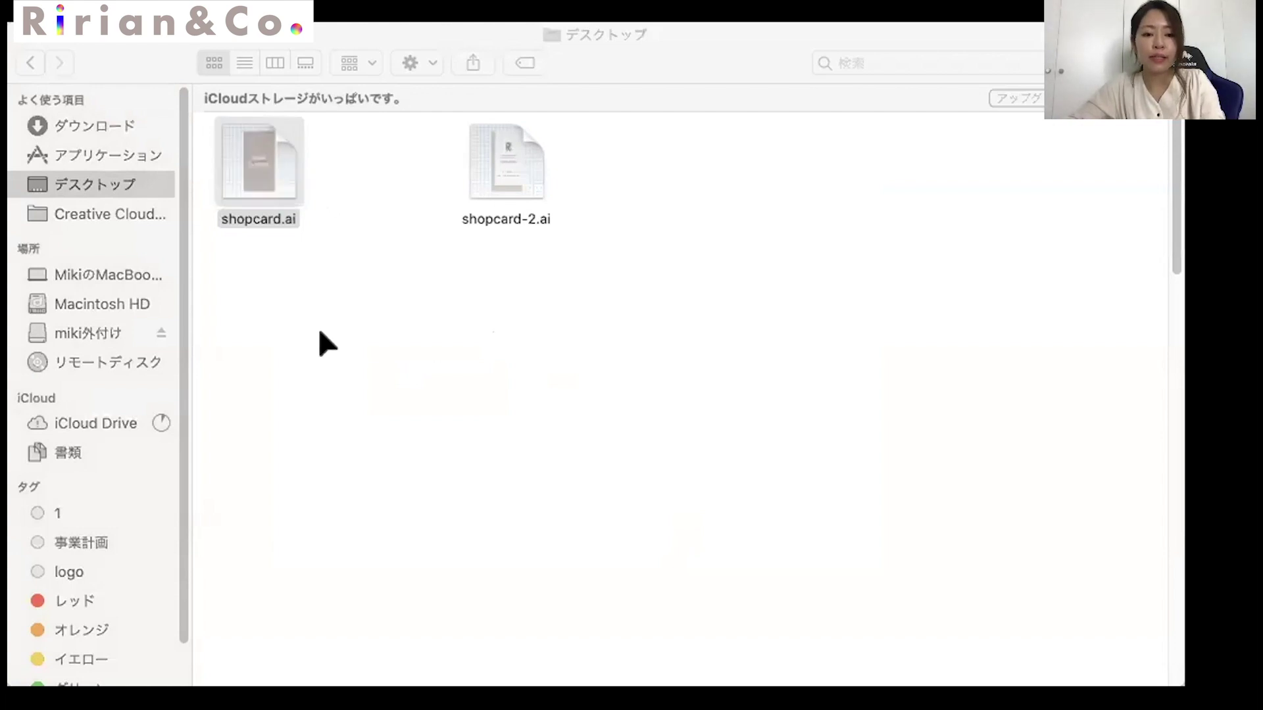